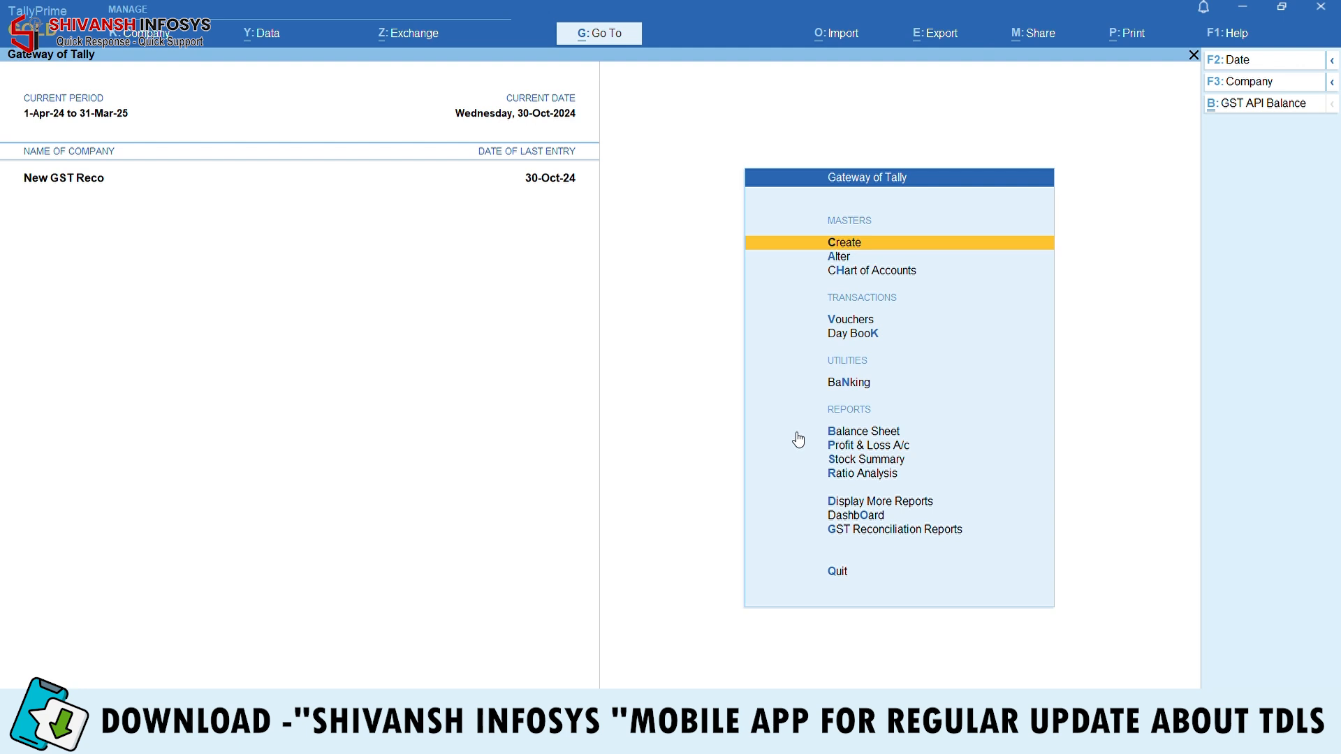
Review the GST Report Menu add-on settings, keeping the GSTR-2A and GSTR-2B file paths
click(1224, 32)
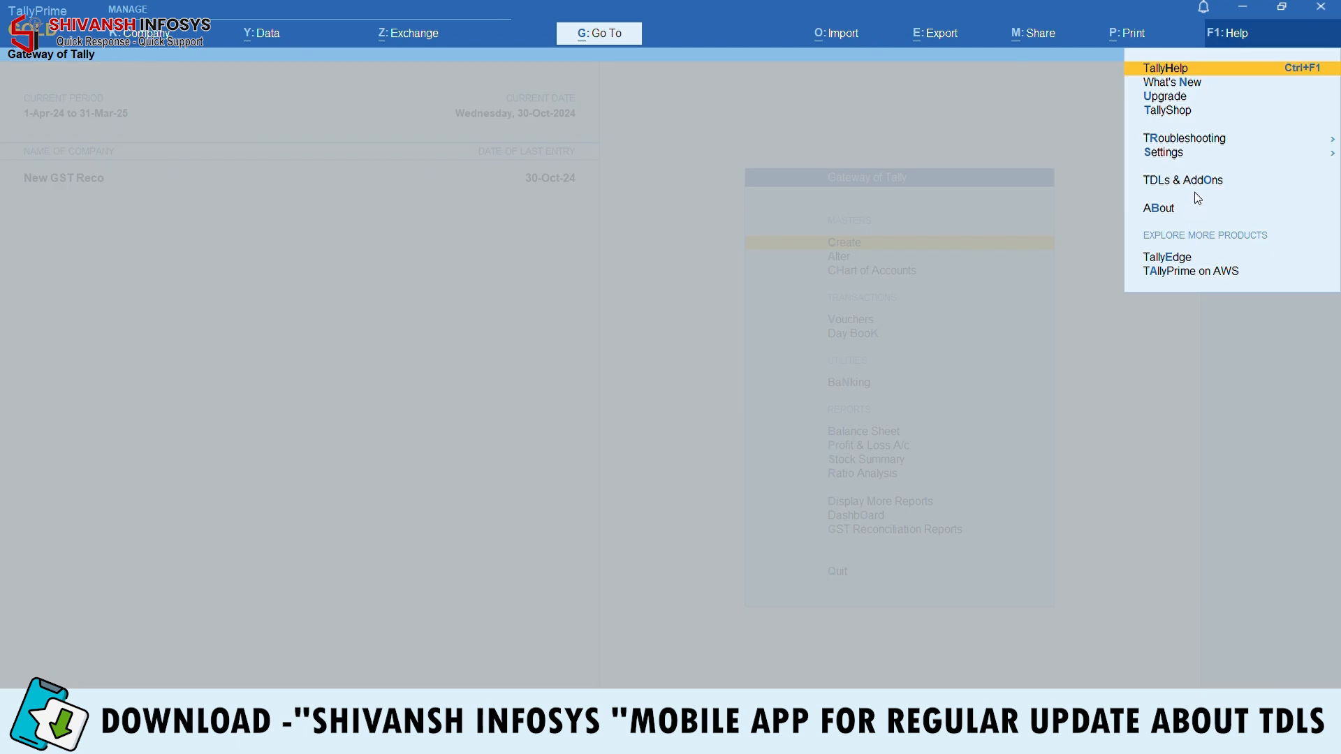
click(1197, 183)
key(Down)
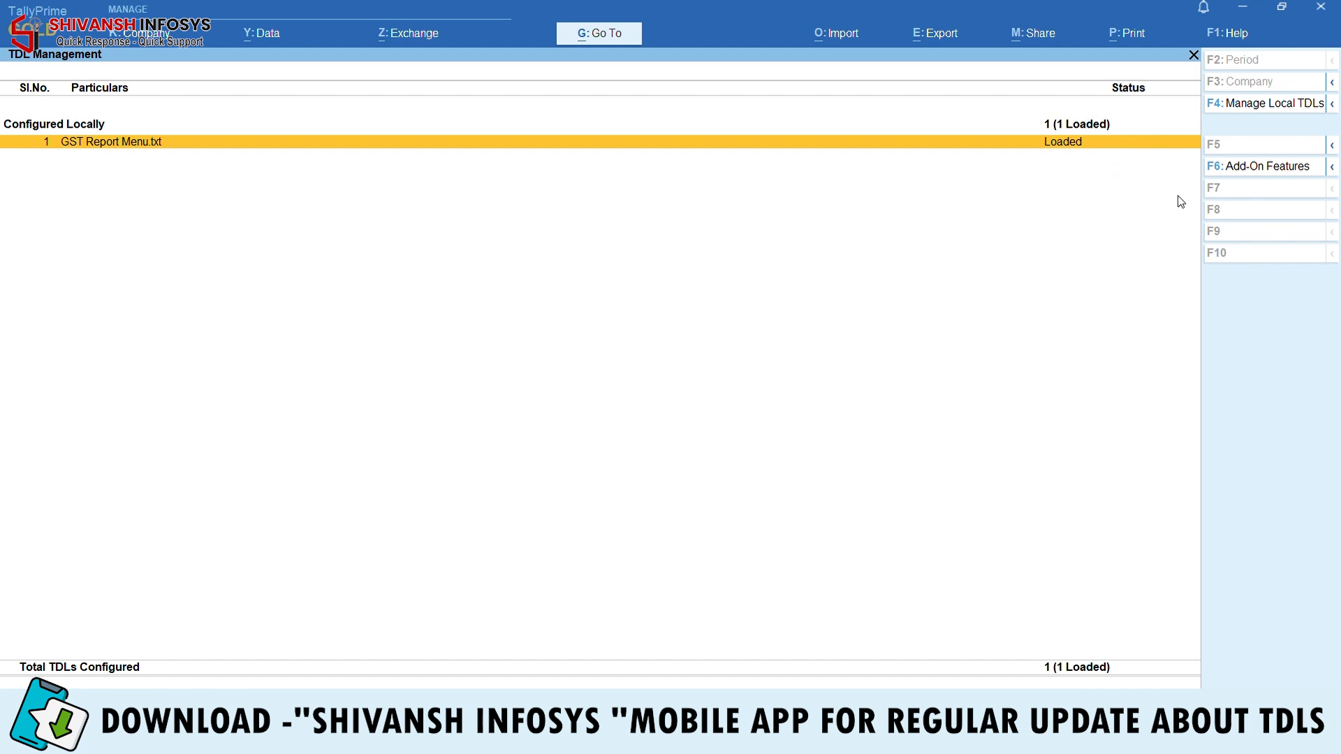
click(1245, 168)
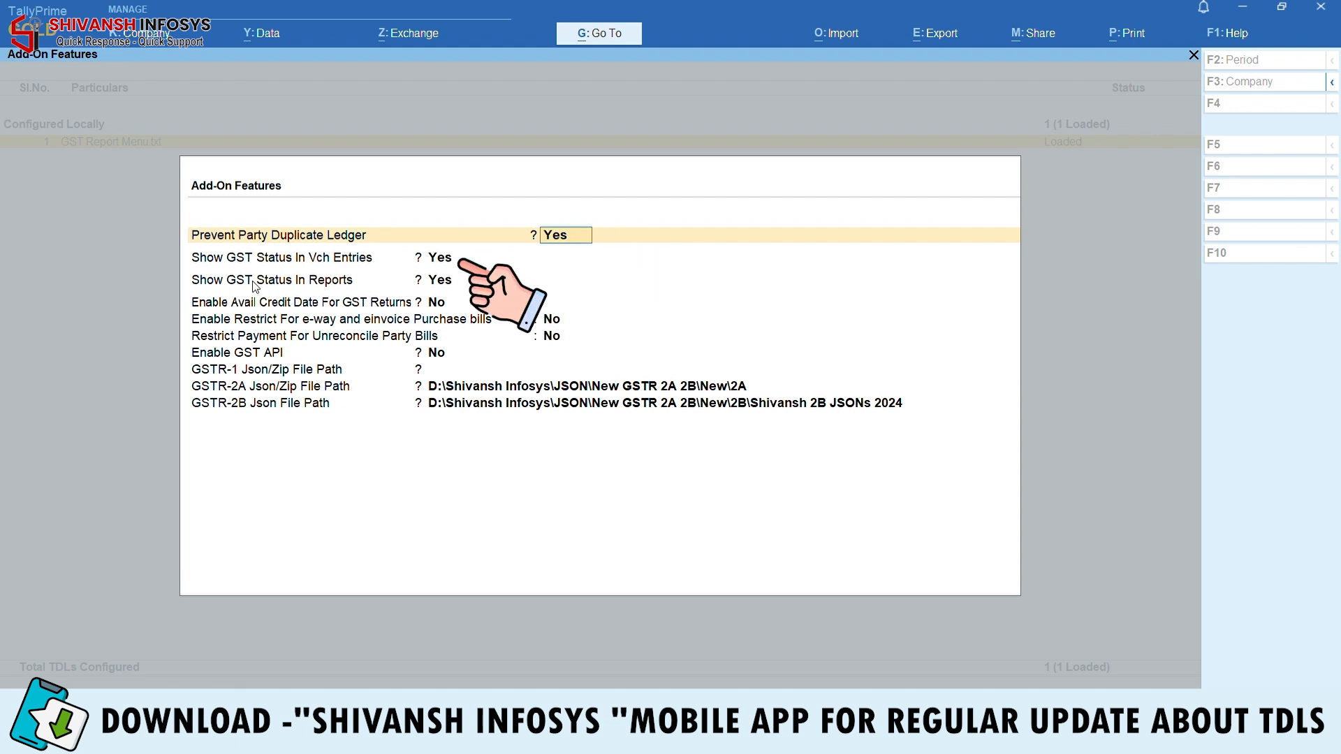
key(Return)
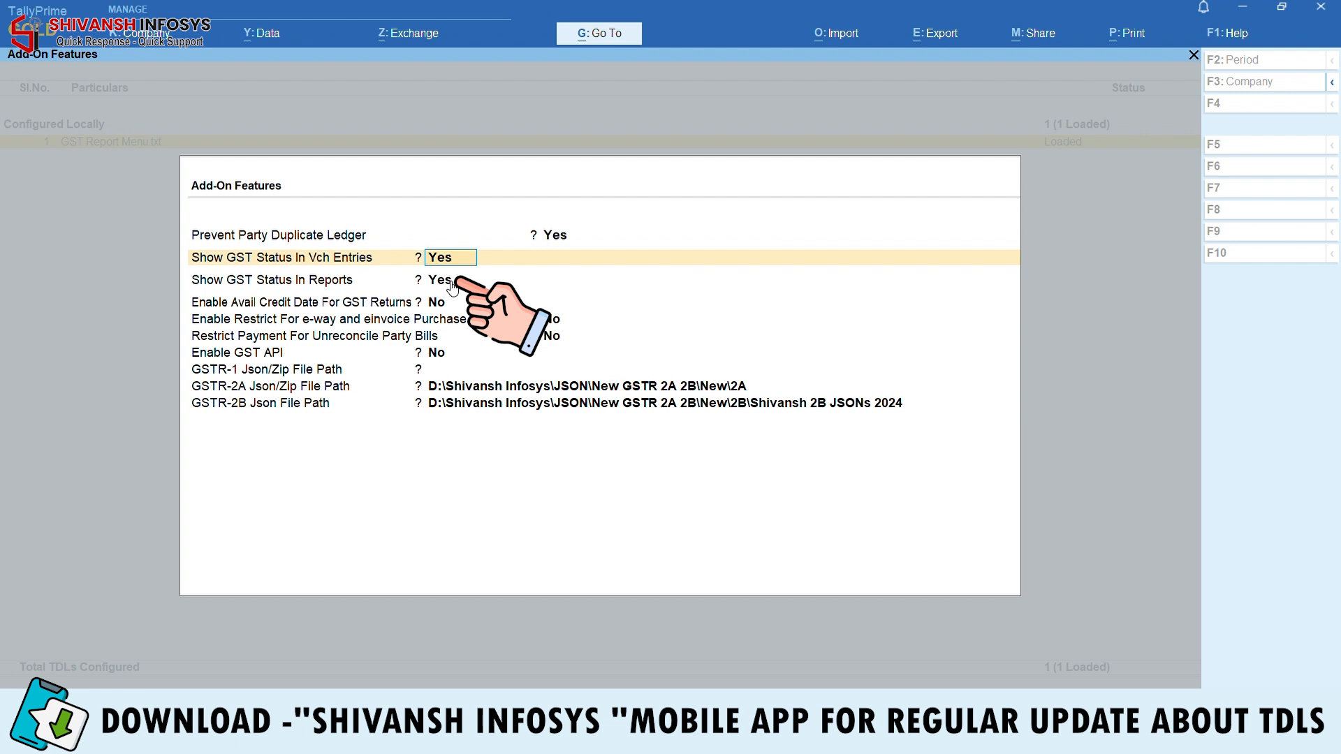
click(452, 285)
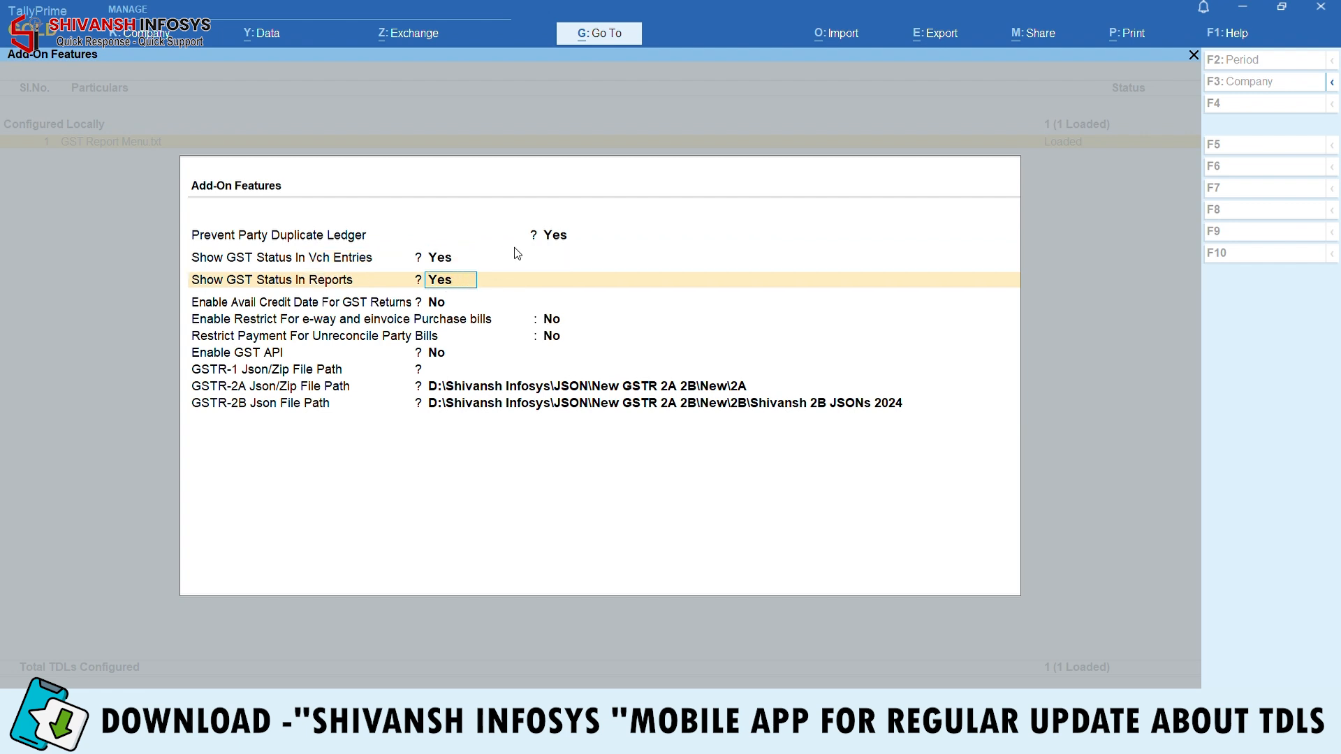
click(443, 391)
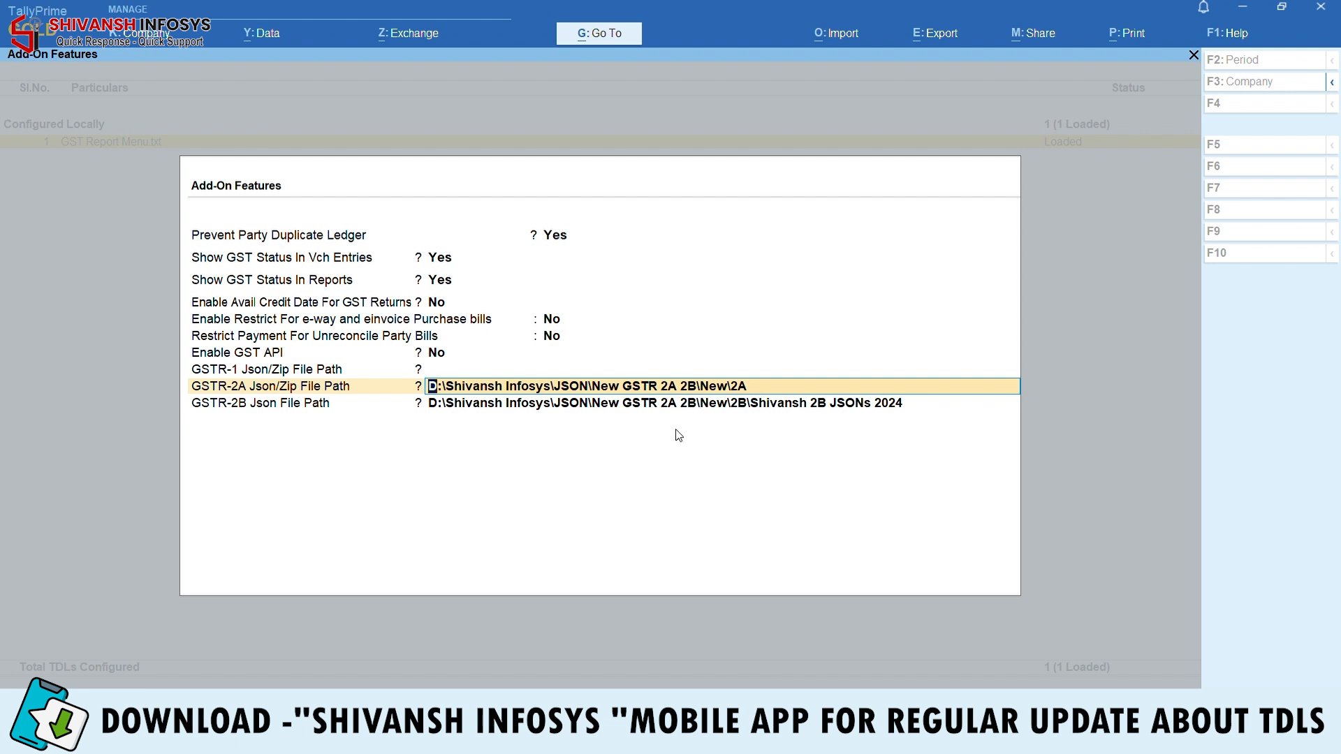
key(Return)
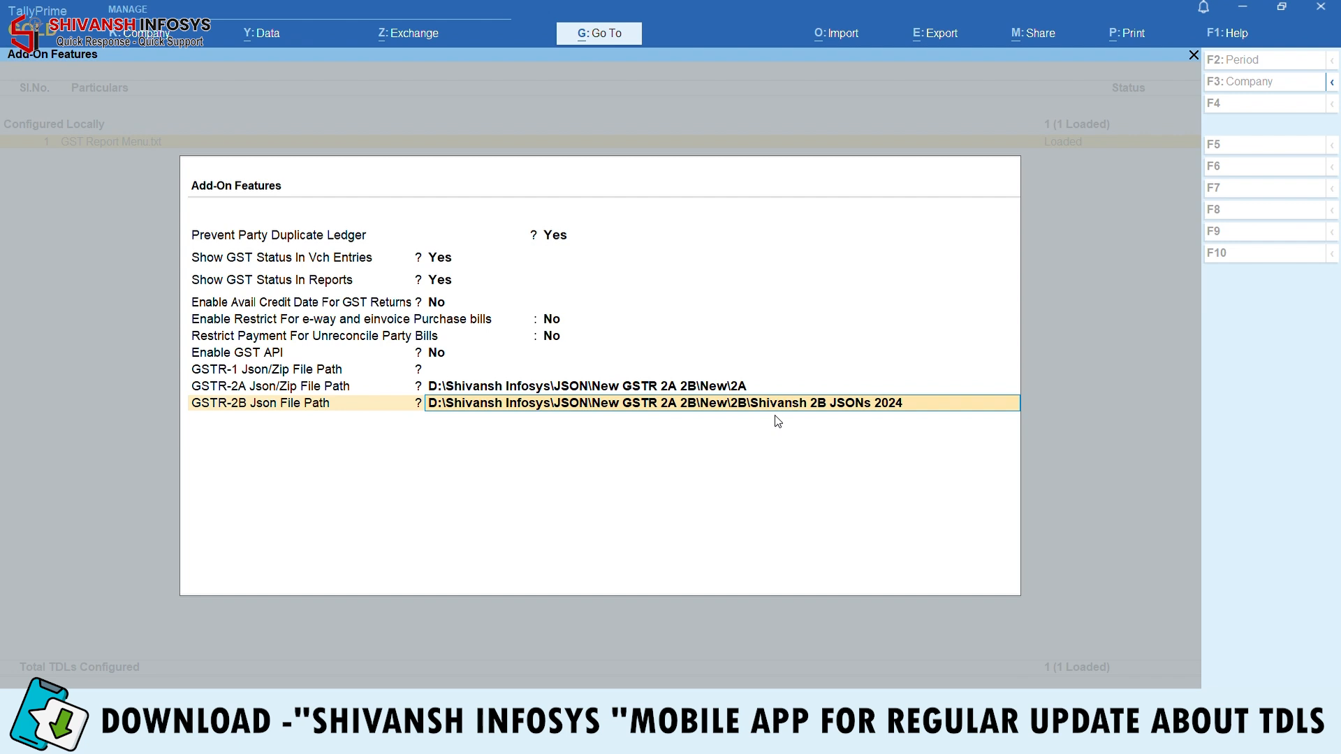
key(Return)
key(Escape)
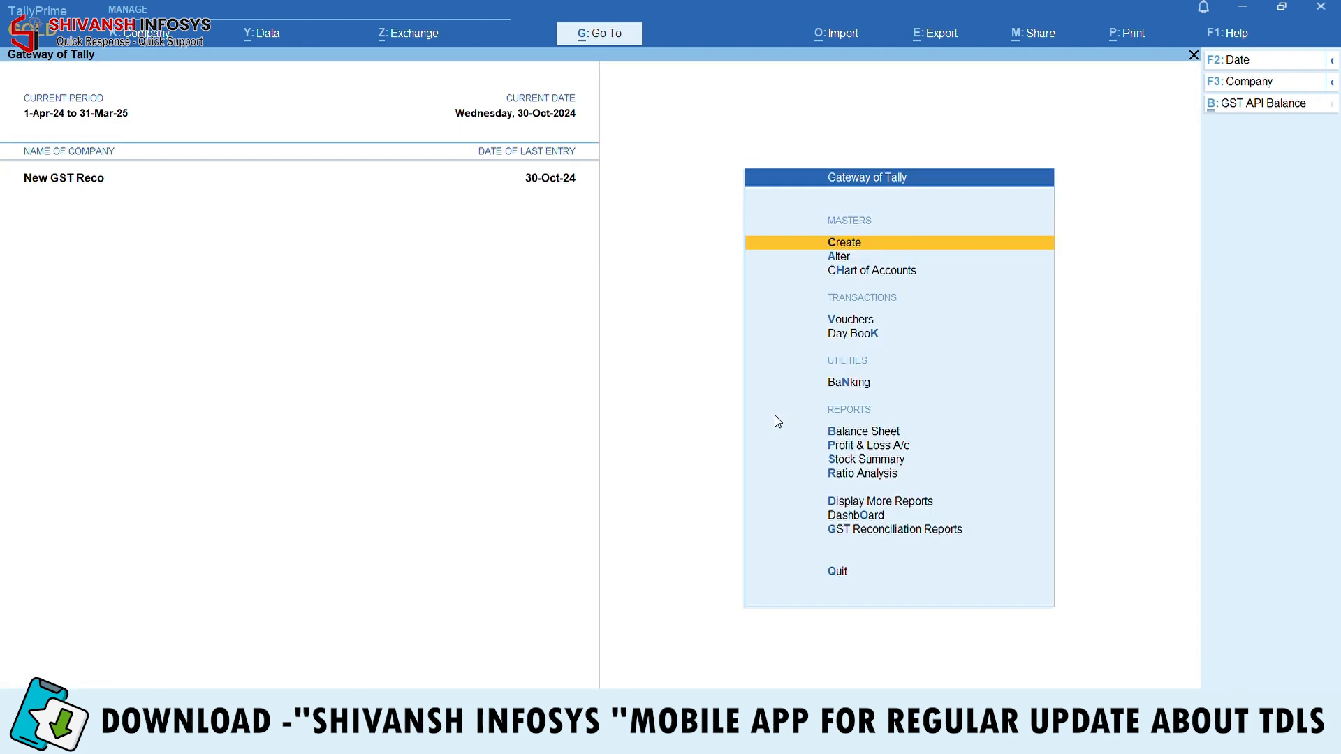
Open GSTR-2B Reconciliation Detailed and load the 2B JSON file with default matching options
key(Down)
key(Down)
key(Down)
key(Down)
key(Down)
key(Down)
key(Down)
key(Down)
key(Down)
key(Down)
key(Down)
key(Down)
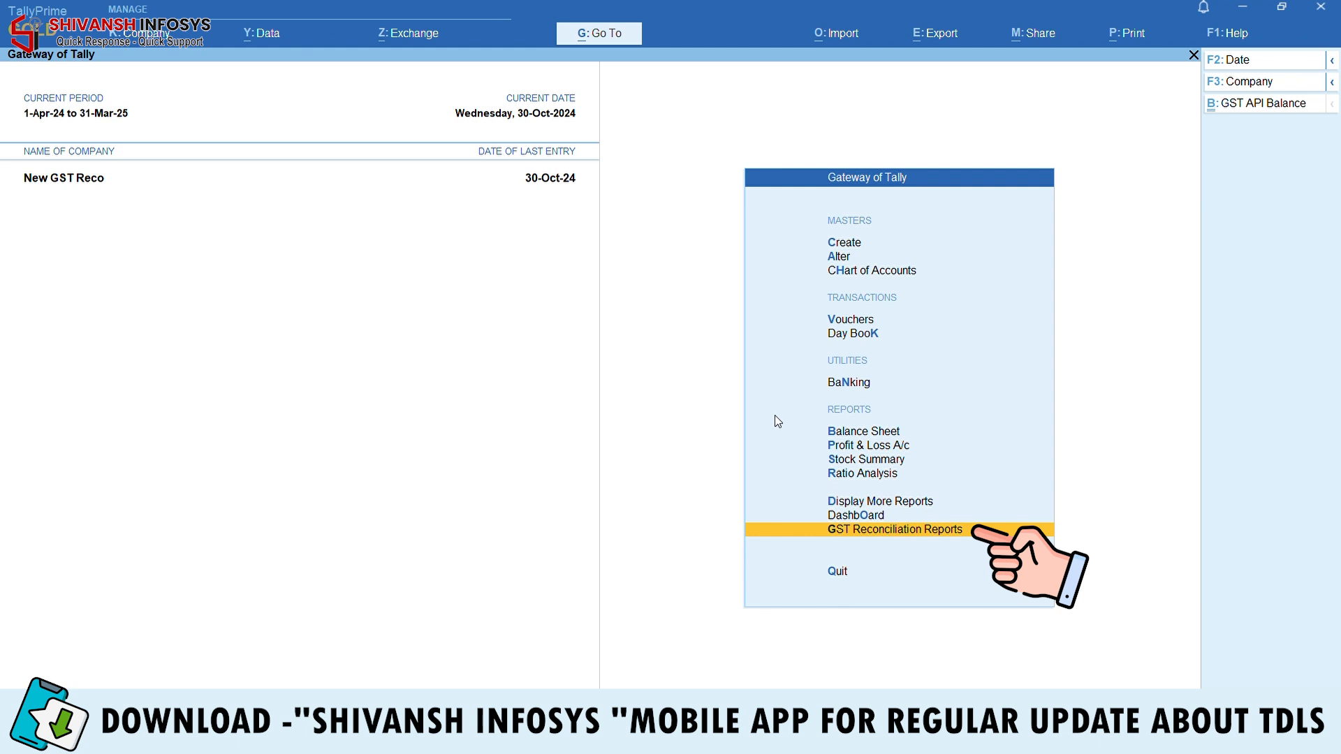
key(Return)
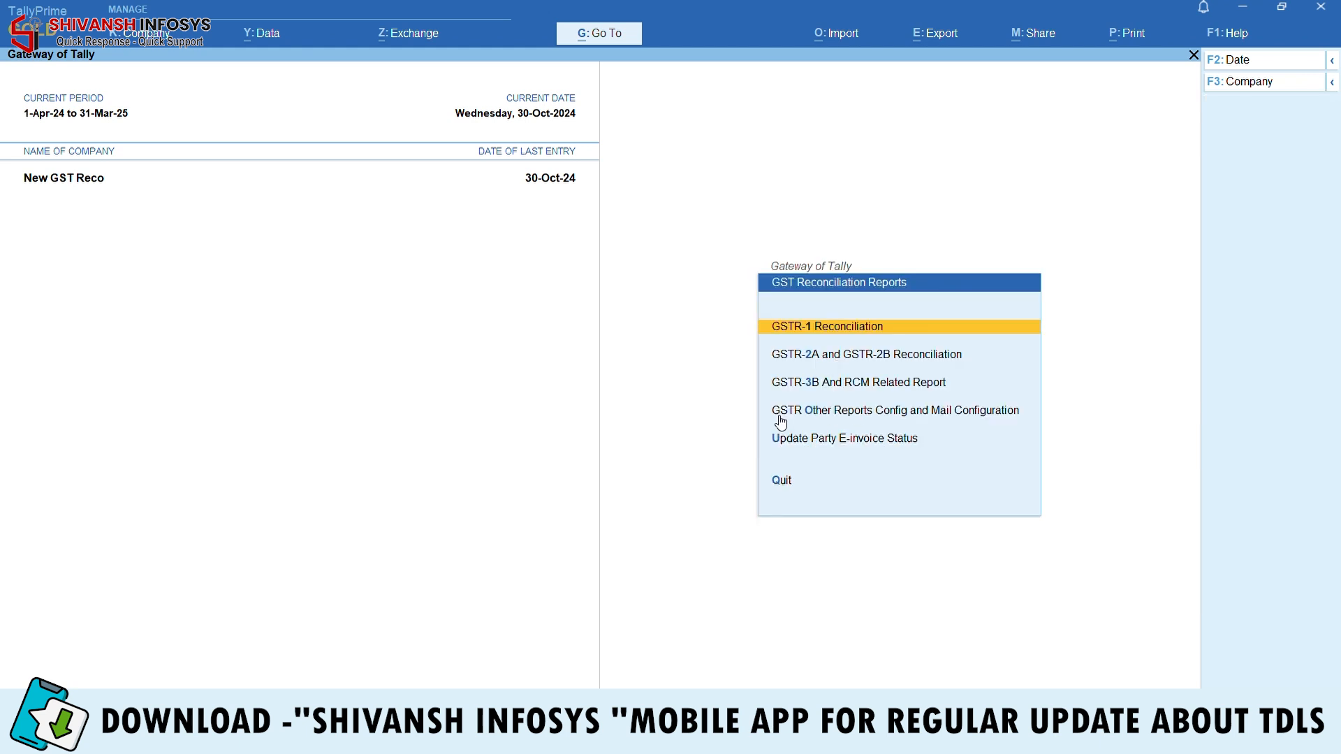
key(Down)
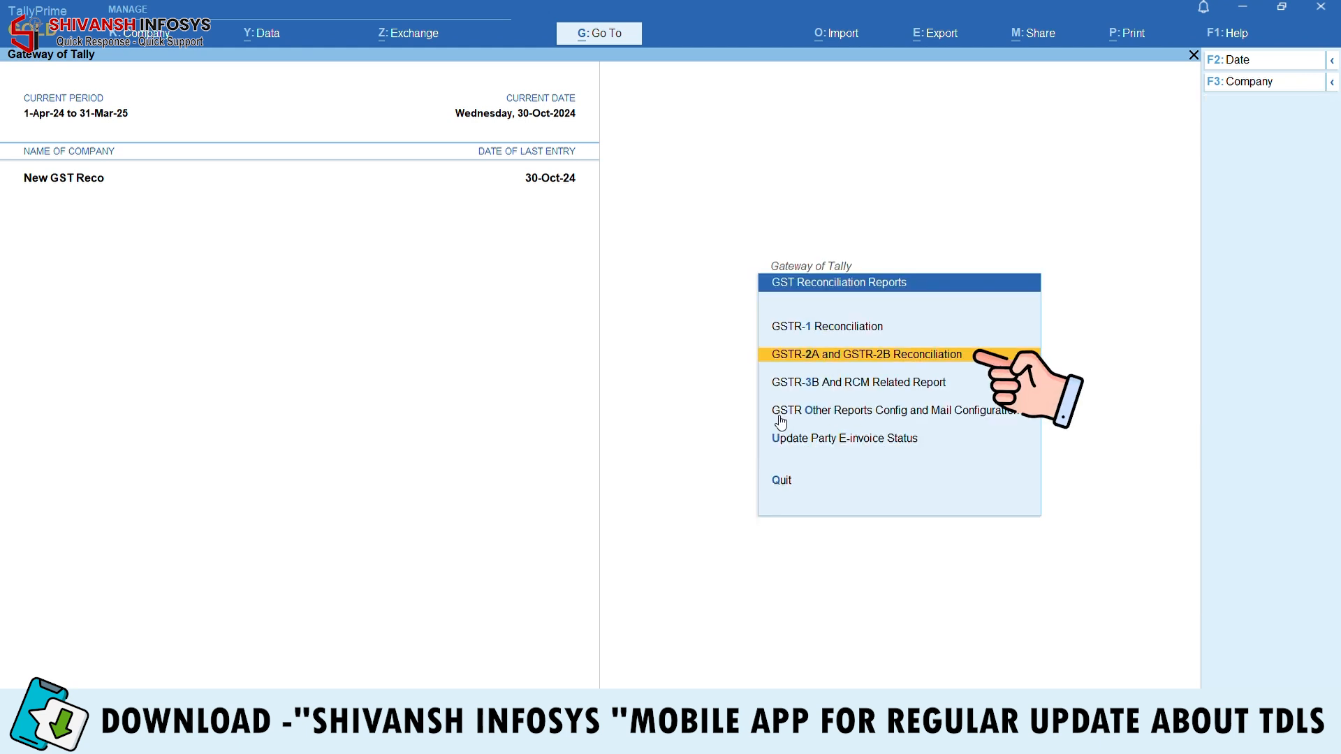
key(Return)
key(Down)
key(Down)
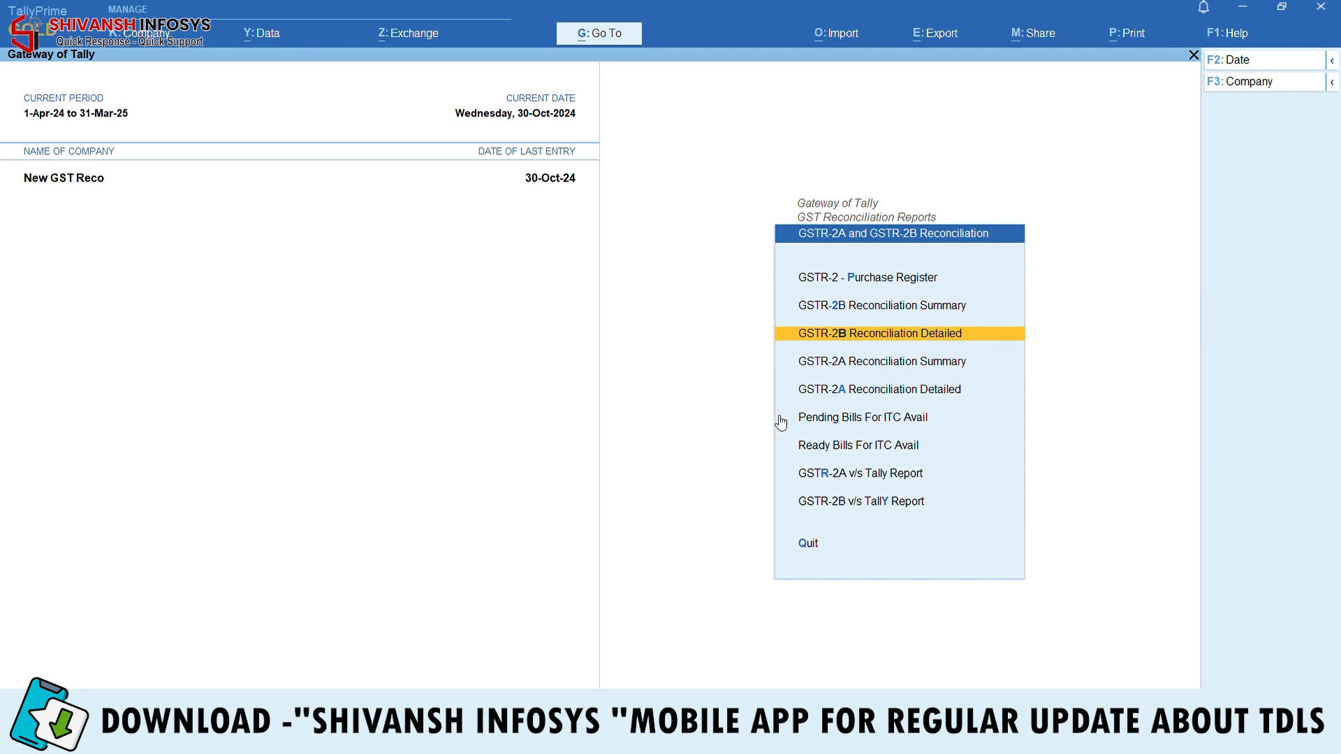
key(Return)
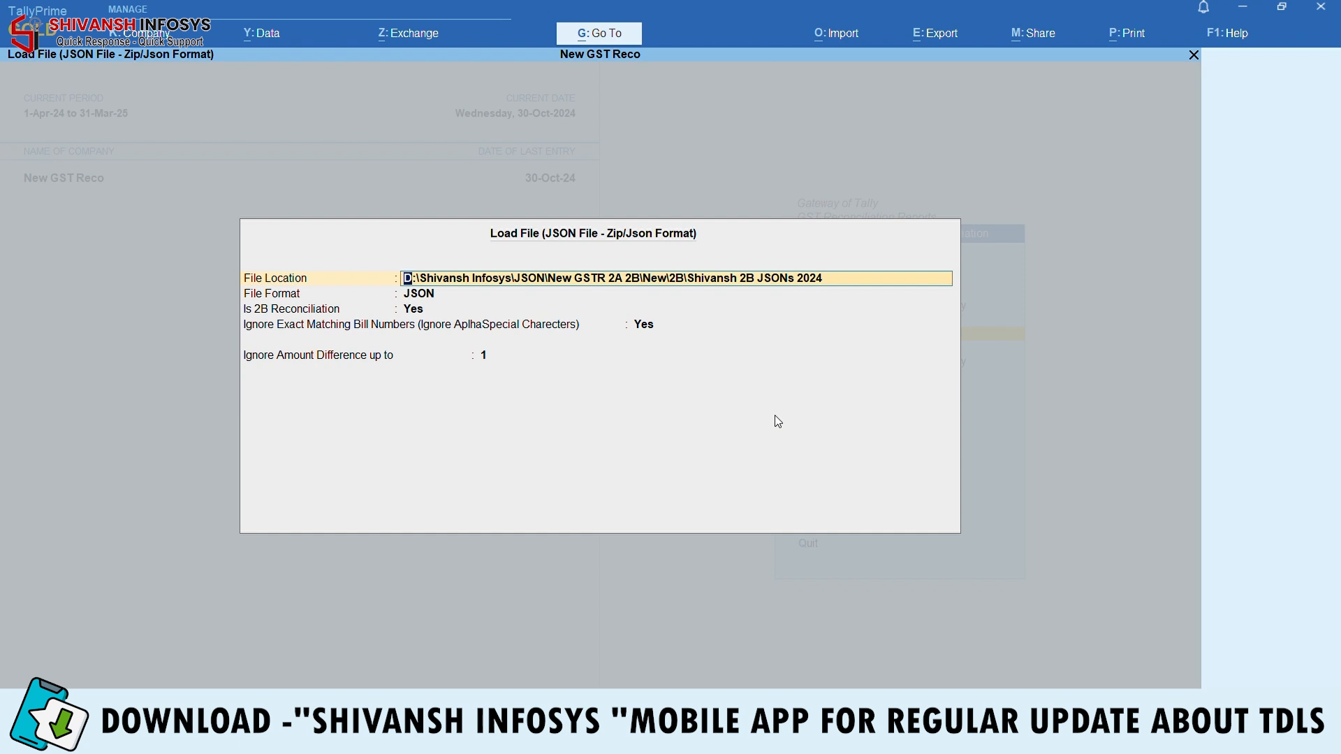
key(Return)
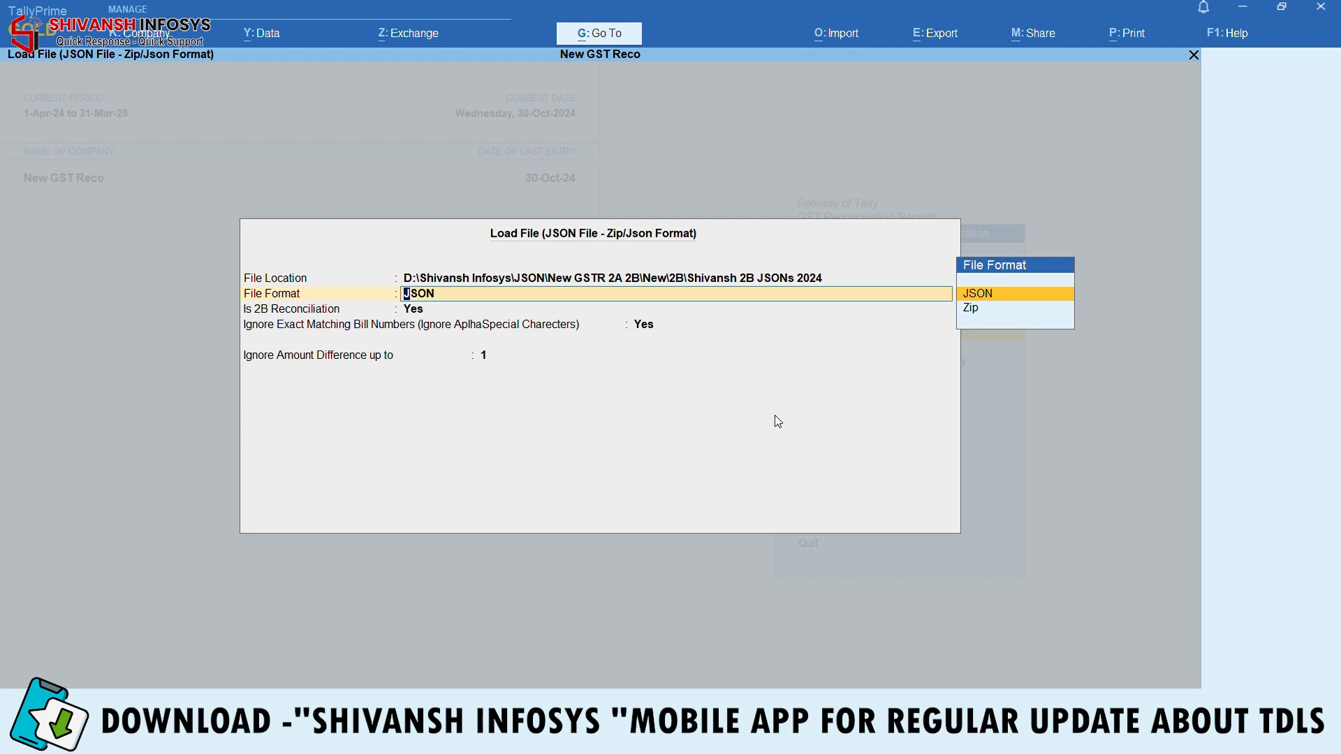
key(Return)
key(Return)
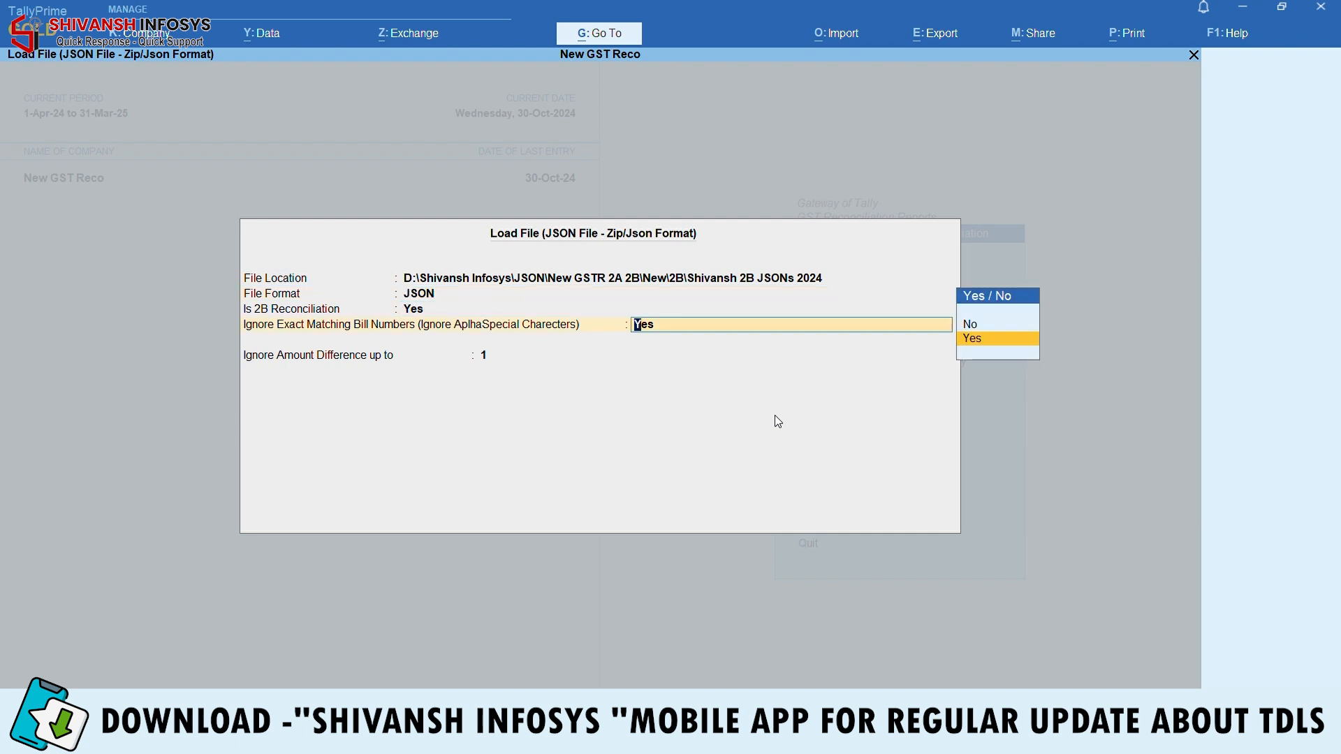
key(Return)
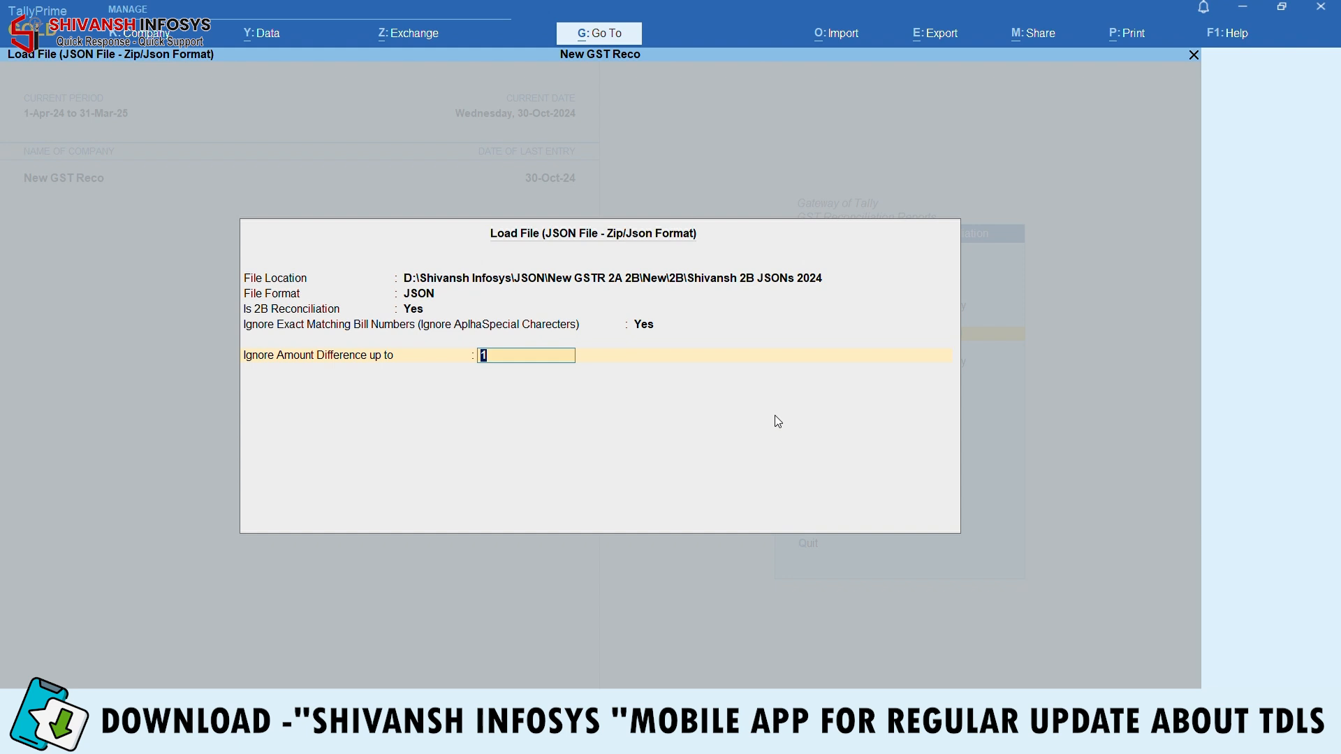
key(Return)
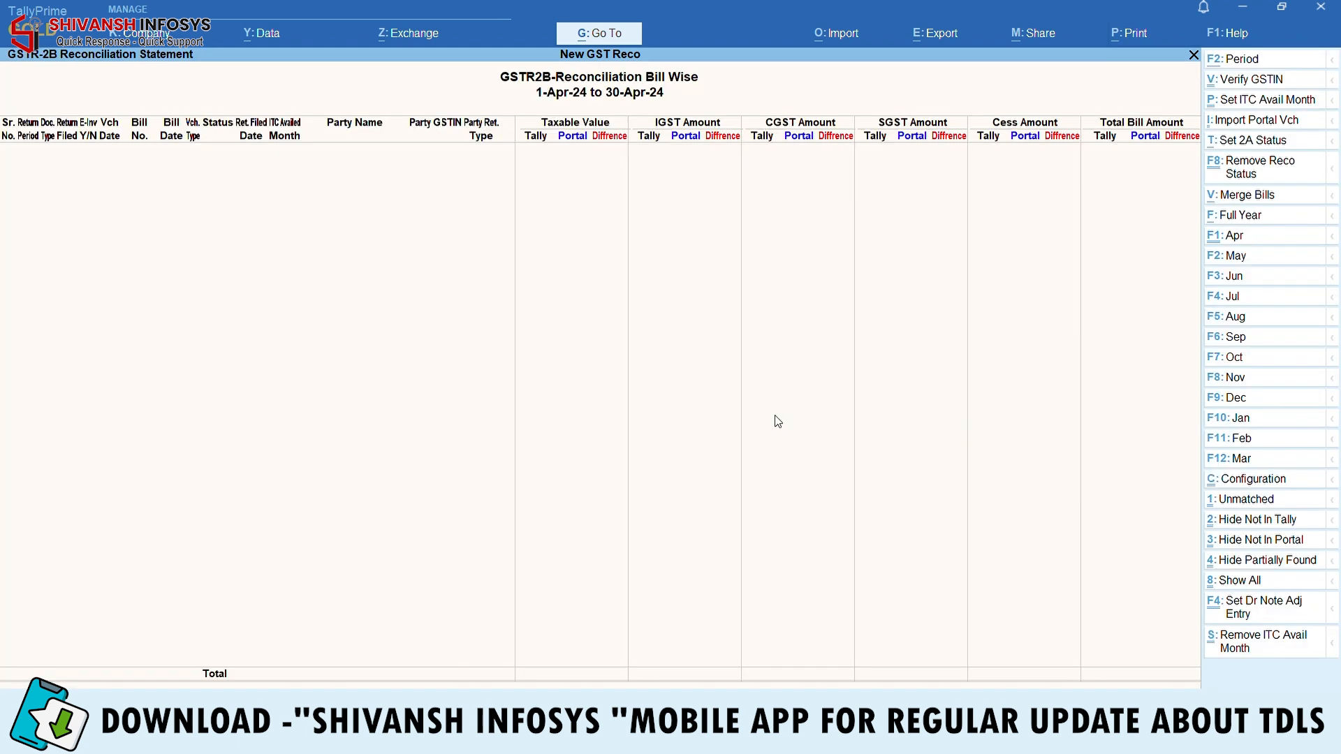
Set the report period to 1-4-2024 through 31-3-2025
key(F2)
key(Return)
text(31.3)
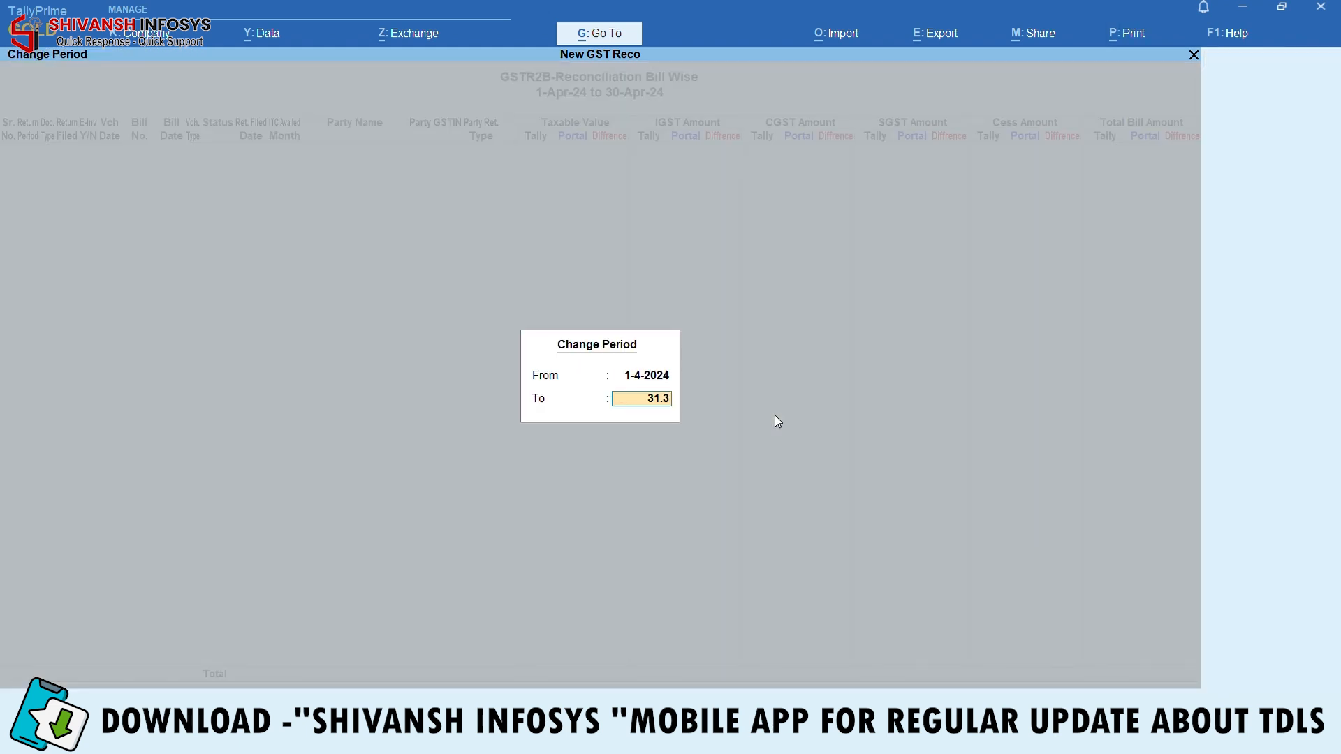
key(Return)
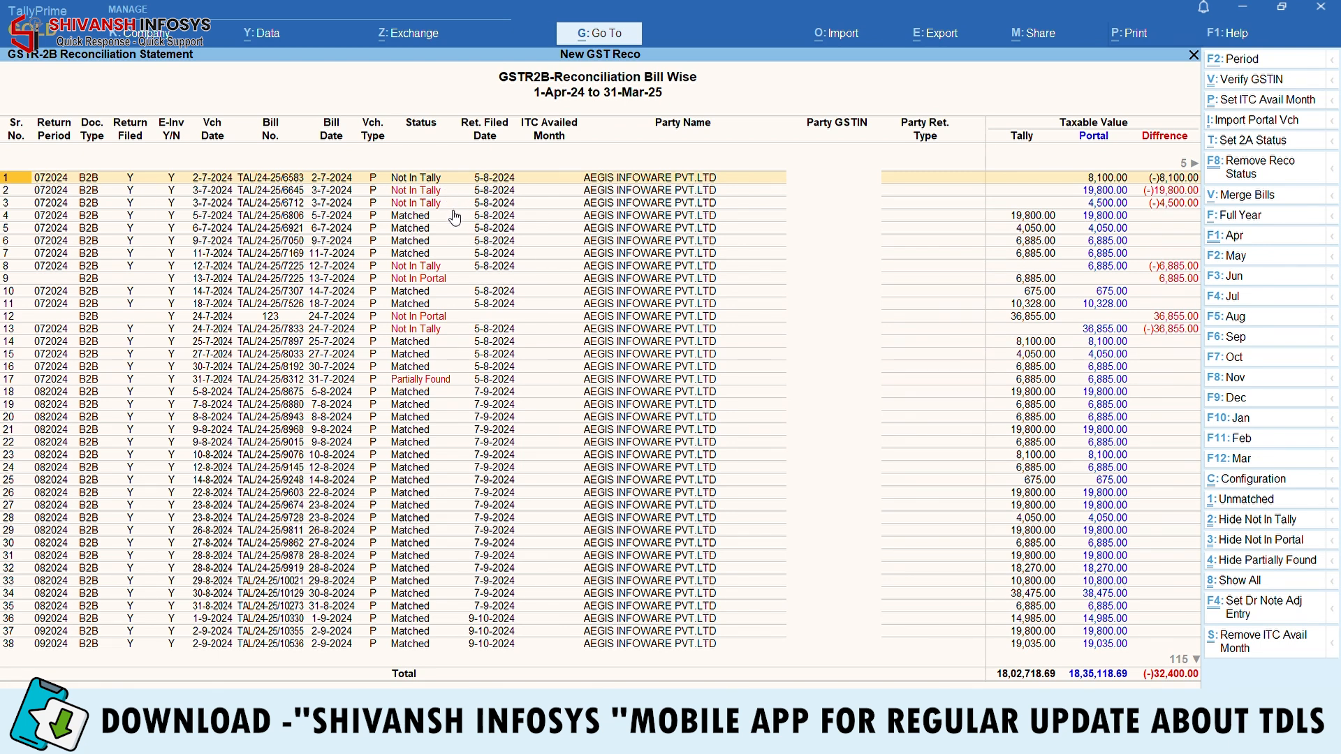
Mark the Not In Tally bill in row 8 and its matching Not In Portal bill in row 9
key(Down)
key(Down)
key(Down)
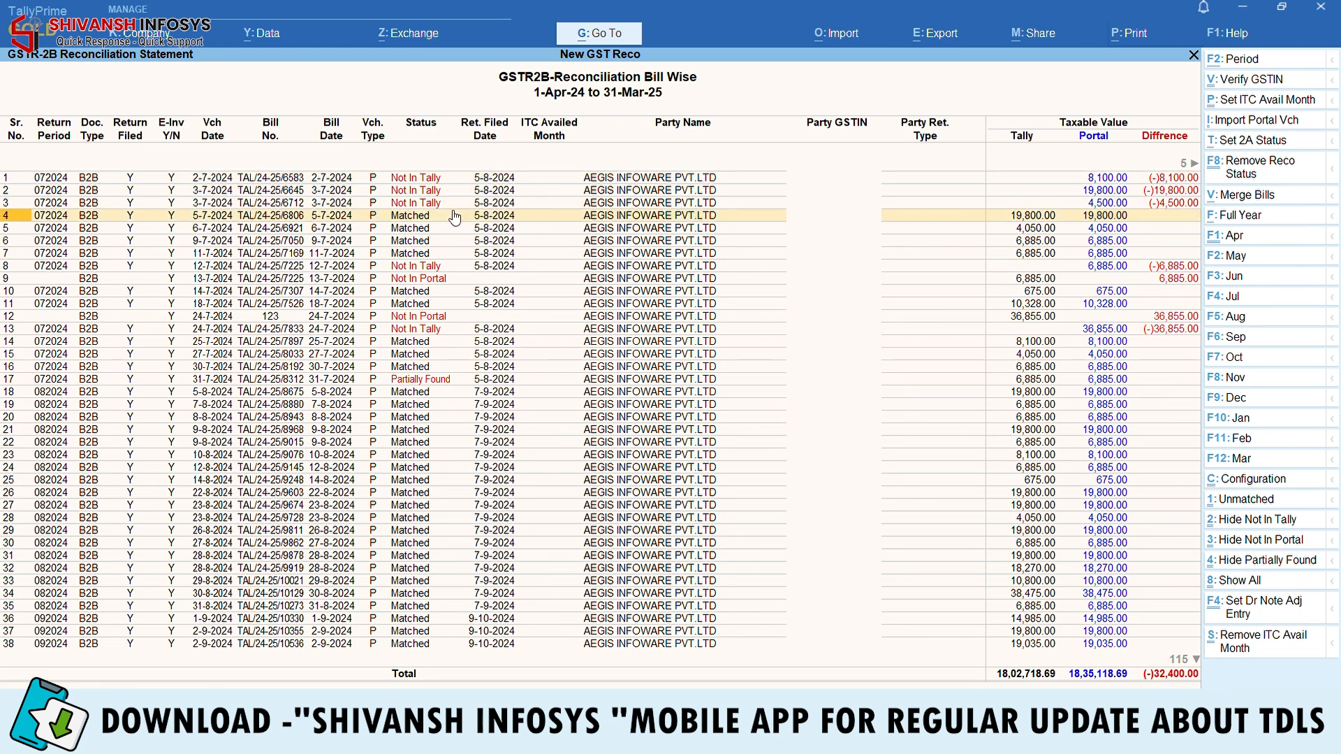
key(space)
key(space)
key(space)
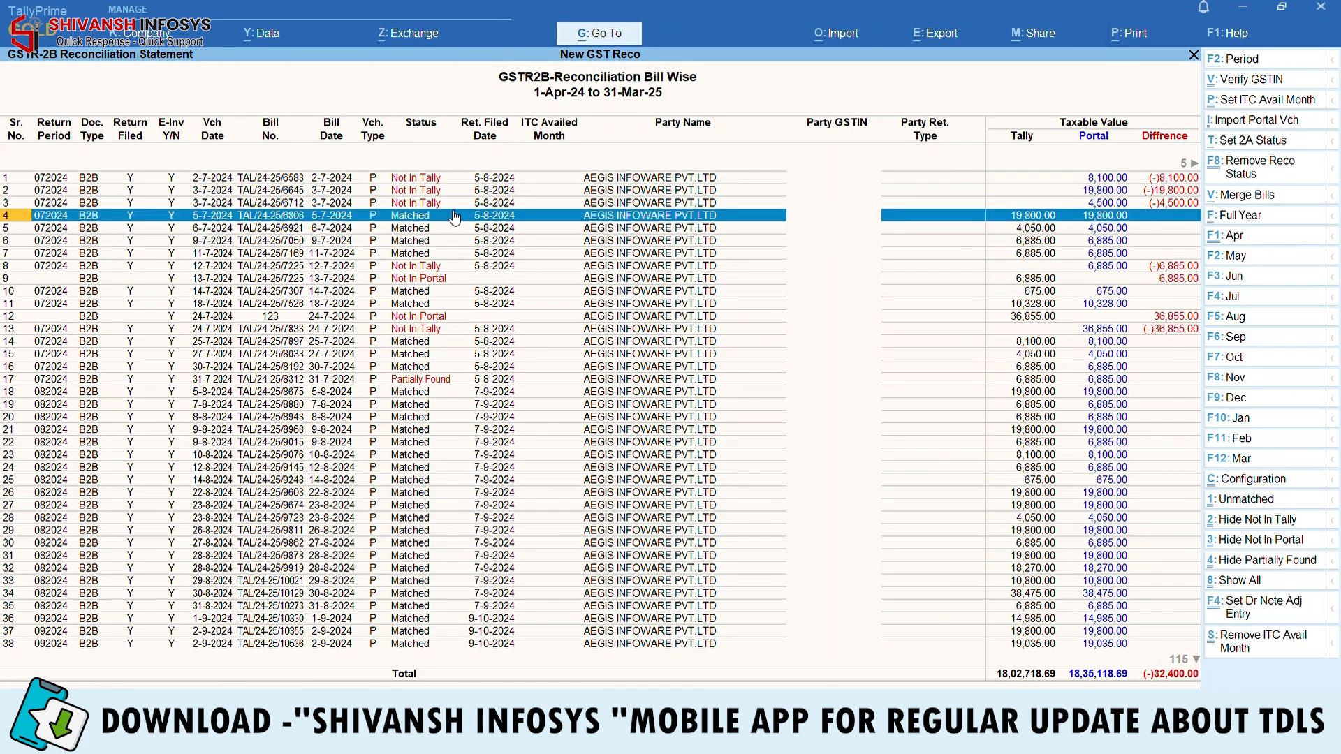
key(space)
key(Down)
key(Down)
key(Down)
key(Down)
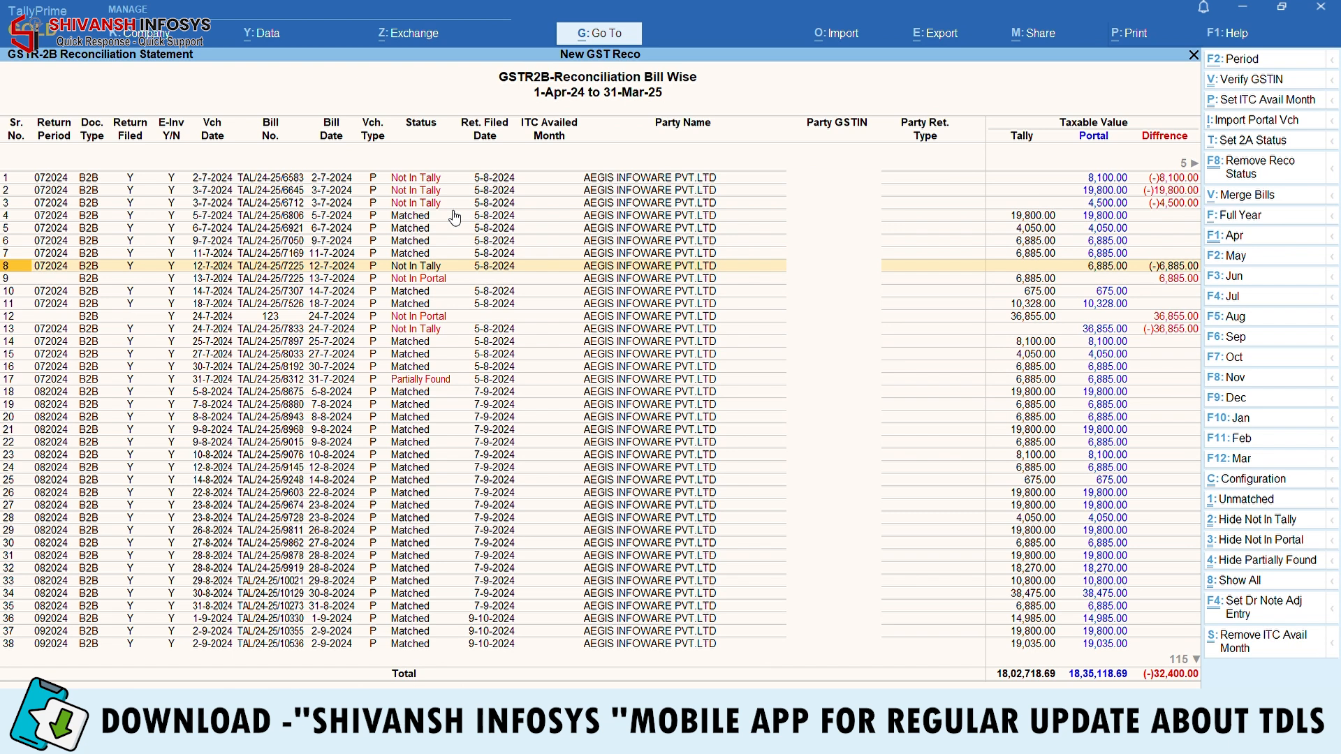
key(space)
key(Down)
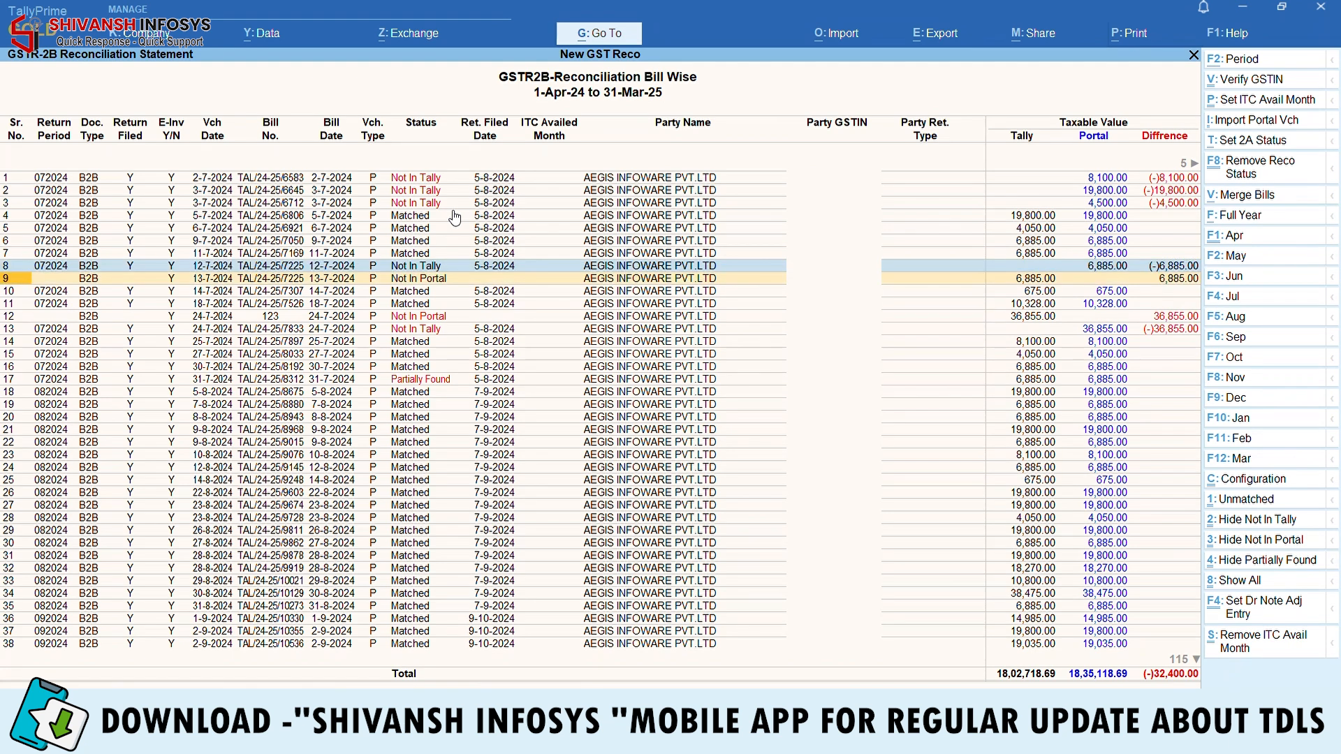
key(space)
key(Up)
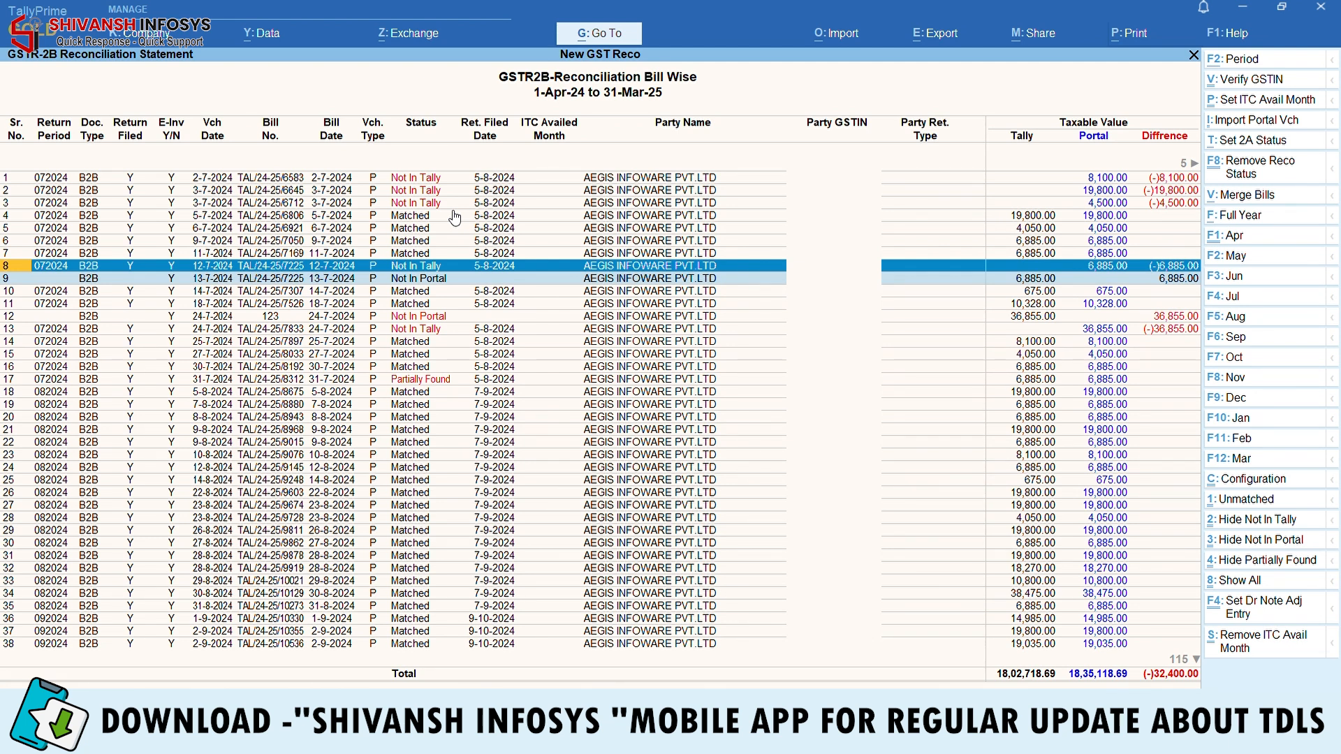
Mark the Not In Portal bill in row 12 and its matching Not In Tally bill in row 13
key(Down)
key(Down)
key(Down)
key(Down)
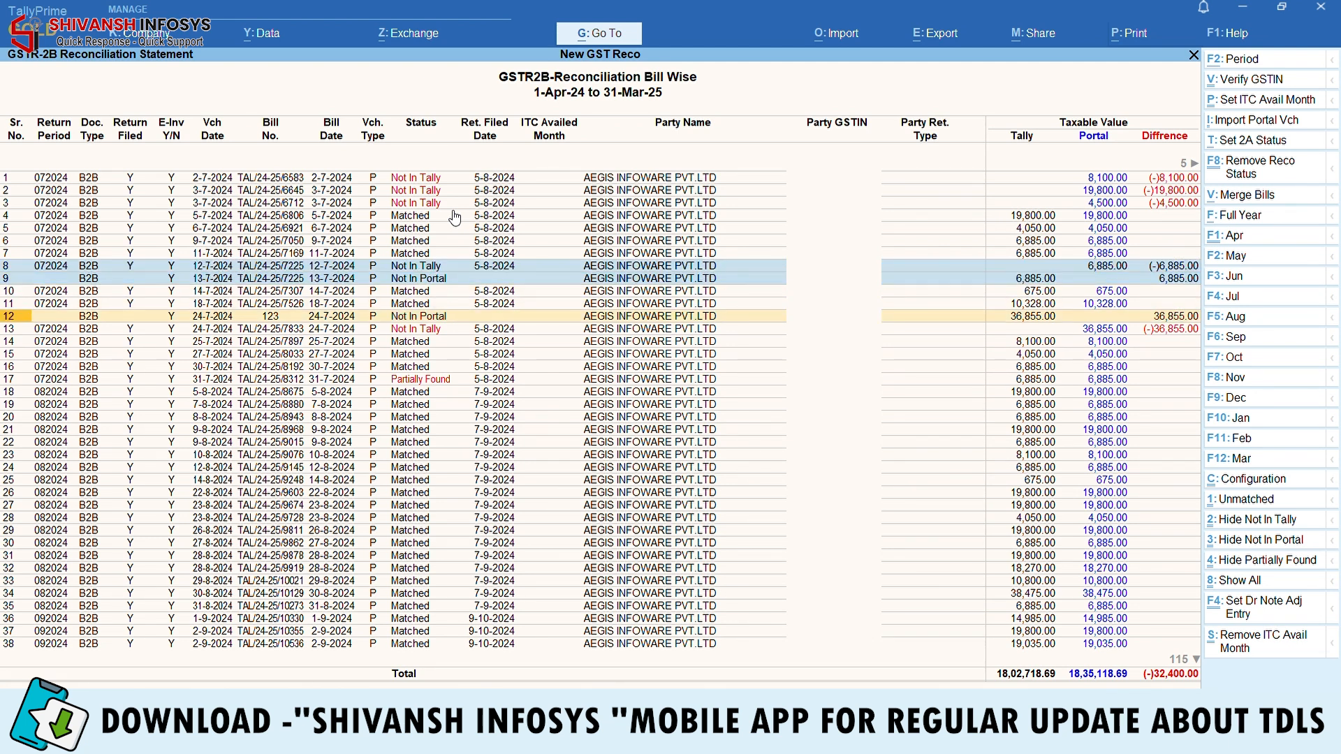
key(space)
key(Down)
key(space)
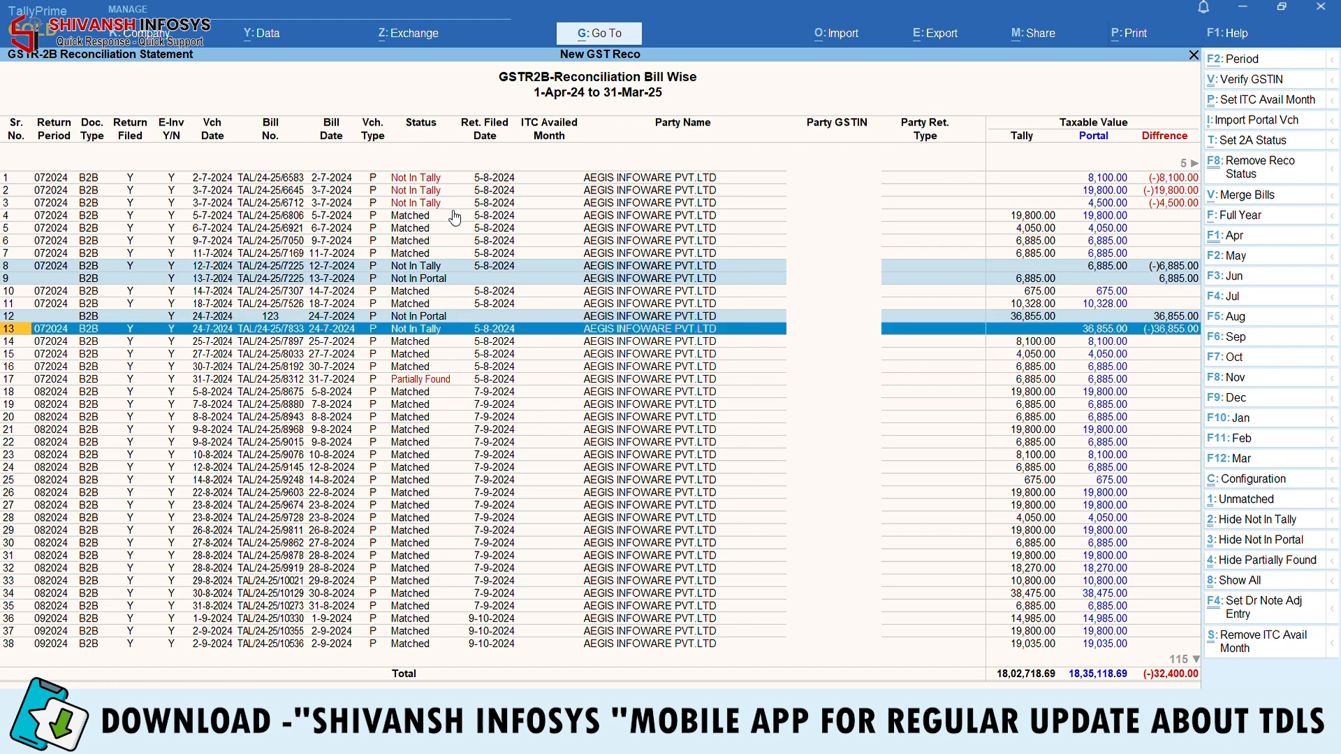
key(Up)
key(Down)
key(Up)
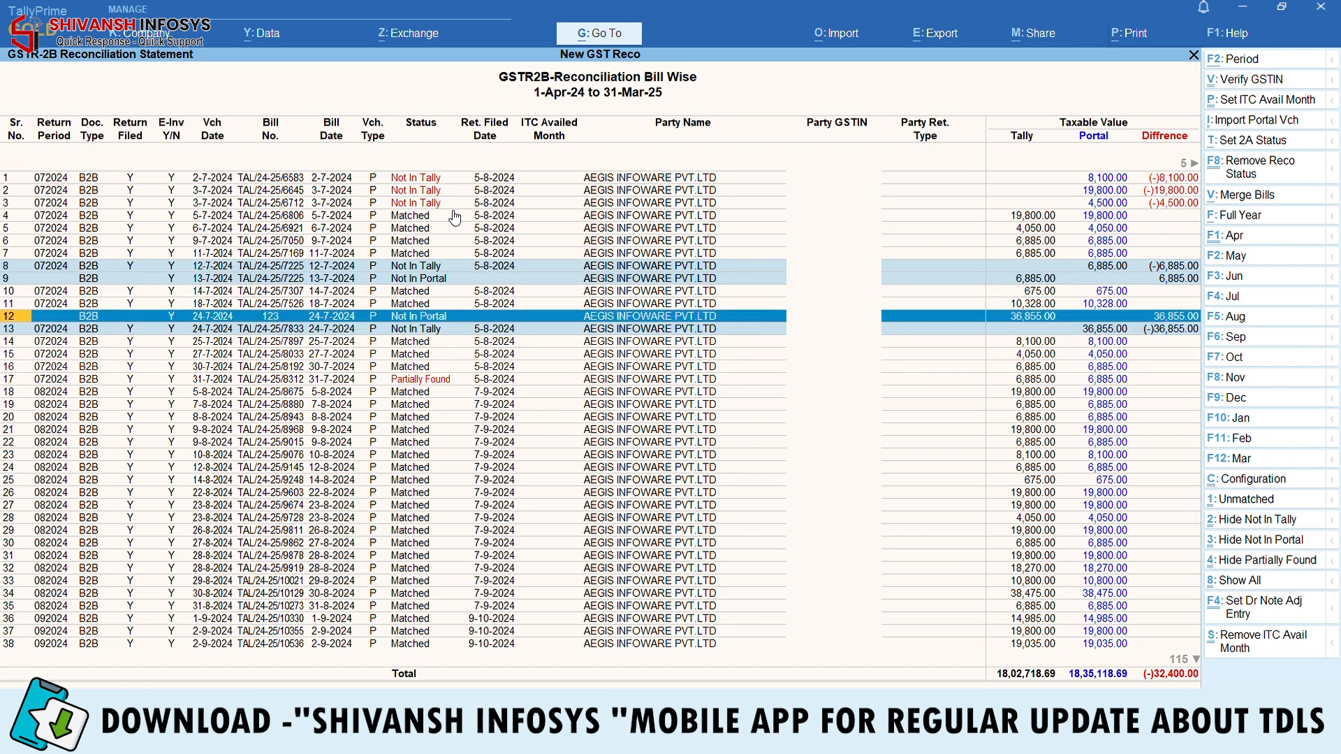
key(Down)
key(Up)
key(Down)
key(Up)
Merge the marked bill pairs and confirm updating the vouchers
click(1261, 203)
key(Return)
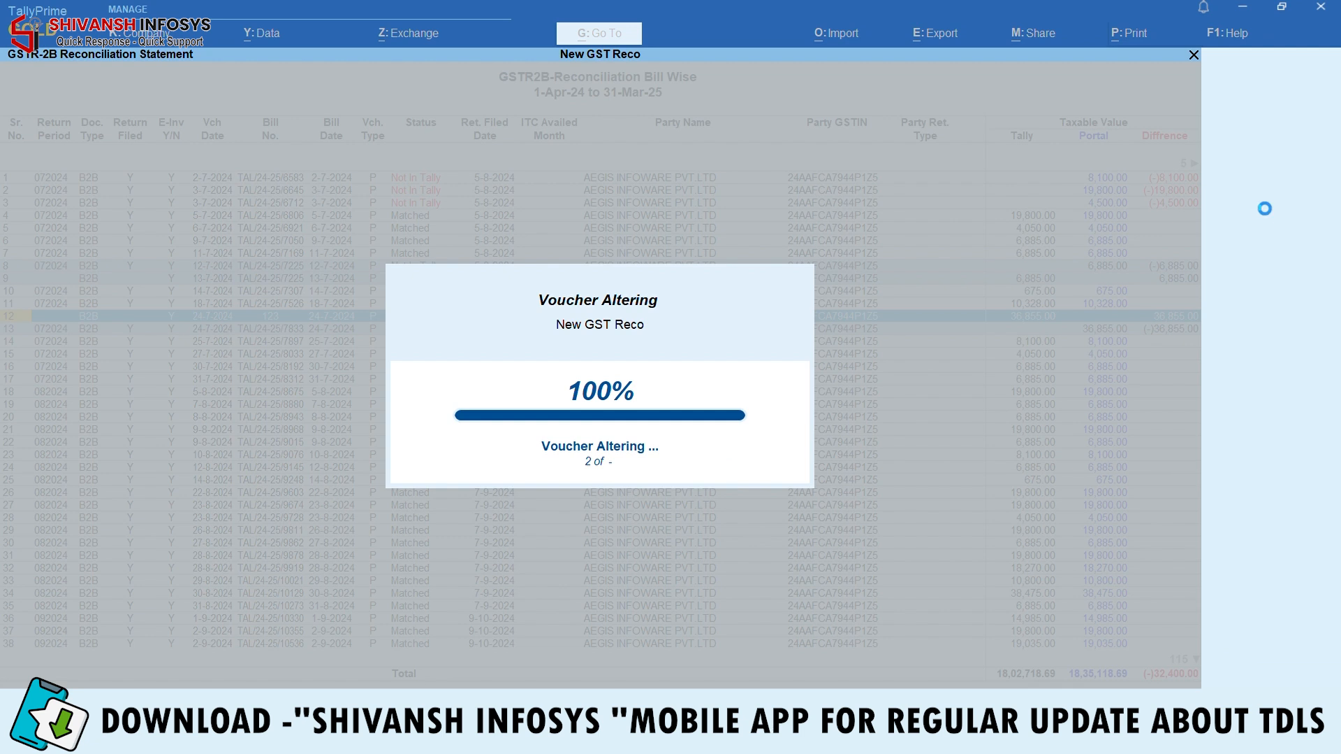
key(Up)
key(Up)
key(Up)
key(Up)
key(Up)
key(Up)
key(Up)
key(Up)
key(Up)
key(Up)
key(Up)
key(Up)
key(Up)
key(Up)
key(Up)
key(Up)
key(Up)
key(Up)
key(Up)
key(Up)
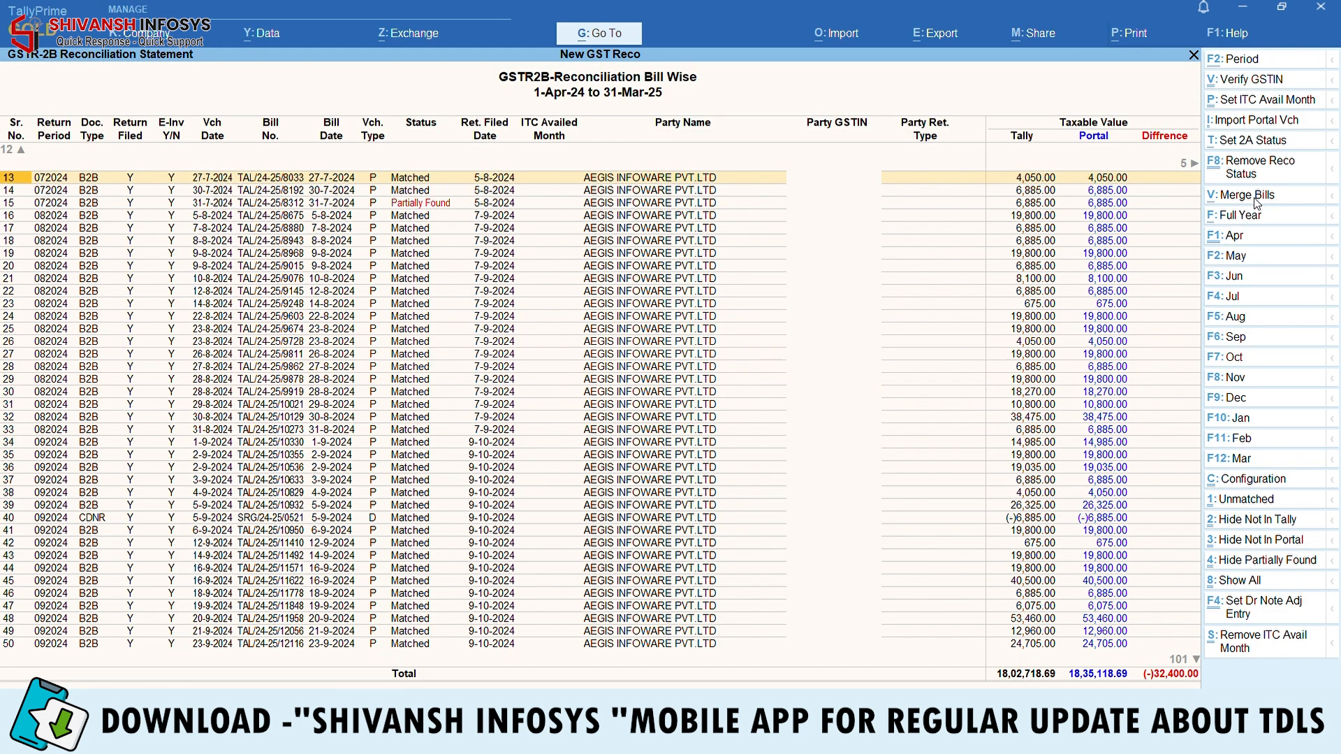
key(Up)
key(Up)
key(Up)
key(Up)
key(Up)
key(Up)
key(Up)
key(Up)
key(Up)
key(Up)
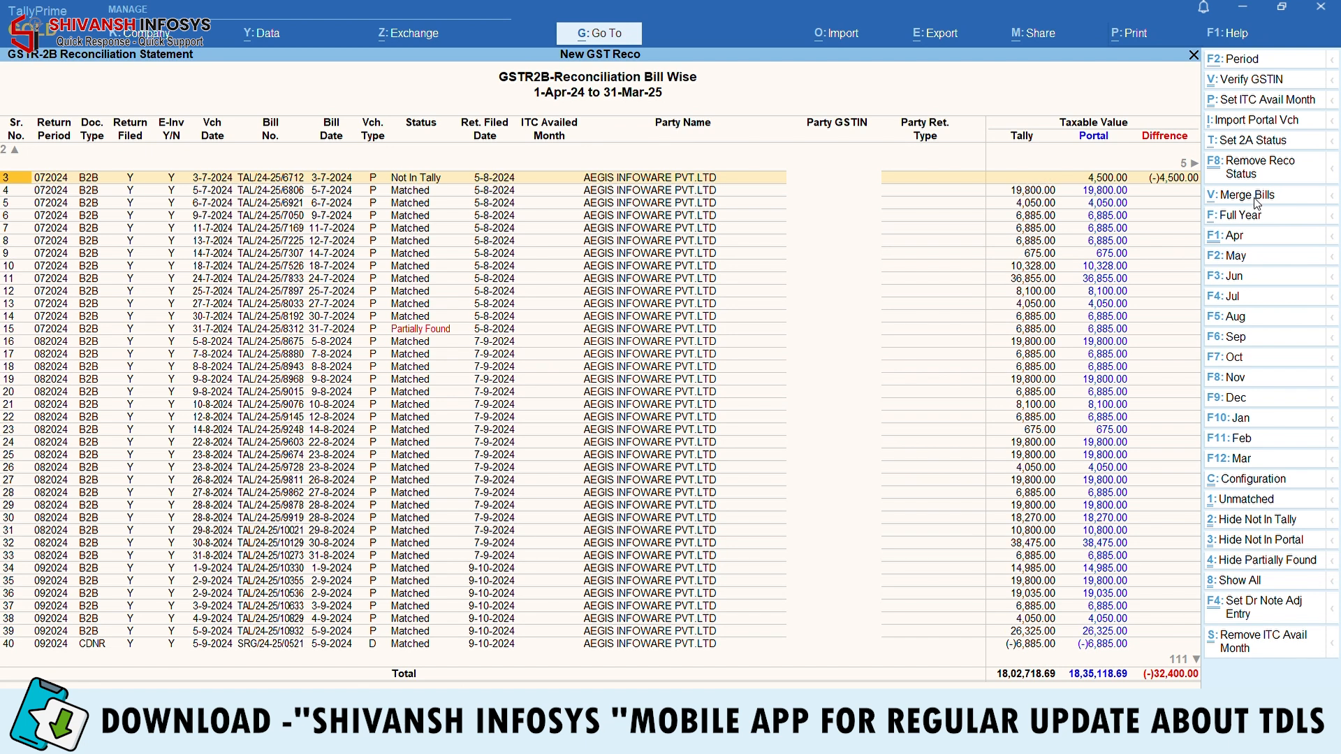
key(Up)
key(Up)
key(Down)
key(Down)
key(Down)
key(Down)
key(Down)
key(Down)
key(Down)
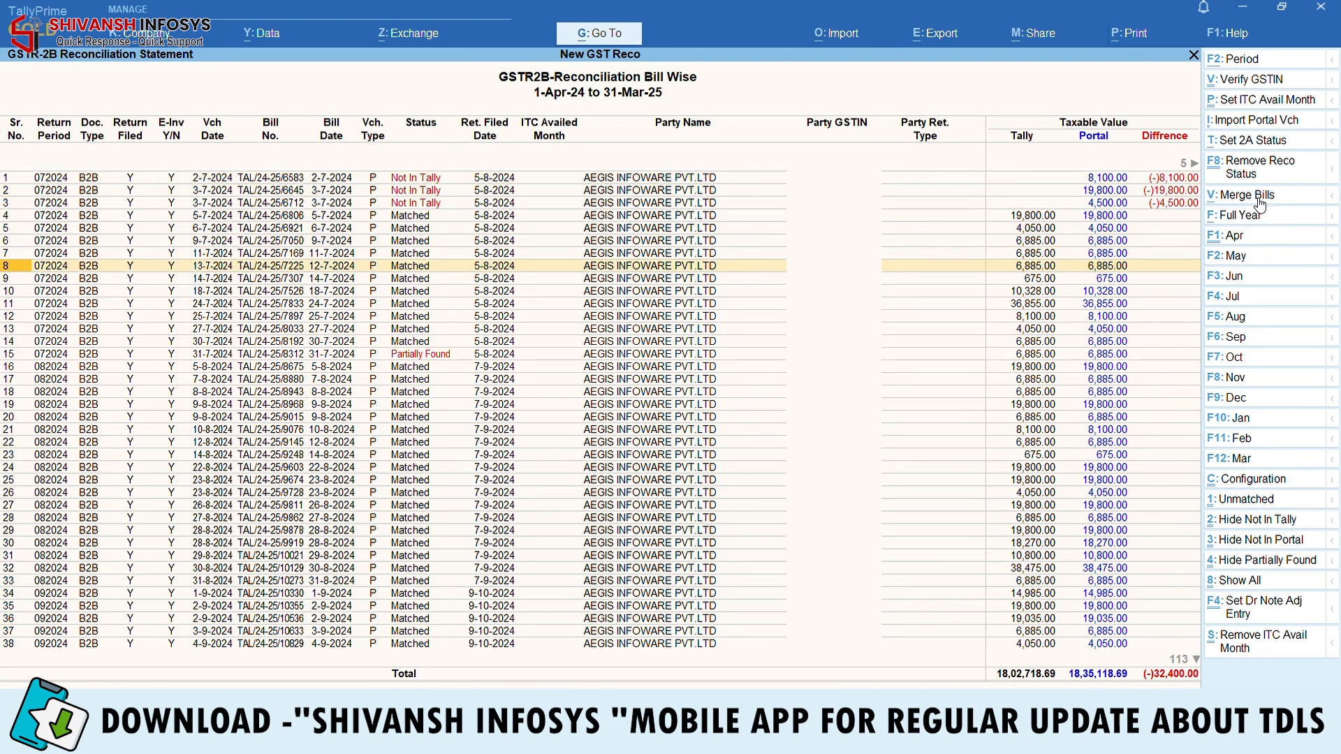
key(Up)
key(Up)
key(Up)
key(Up)
key(Up)
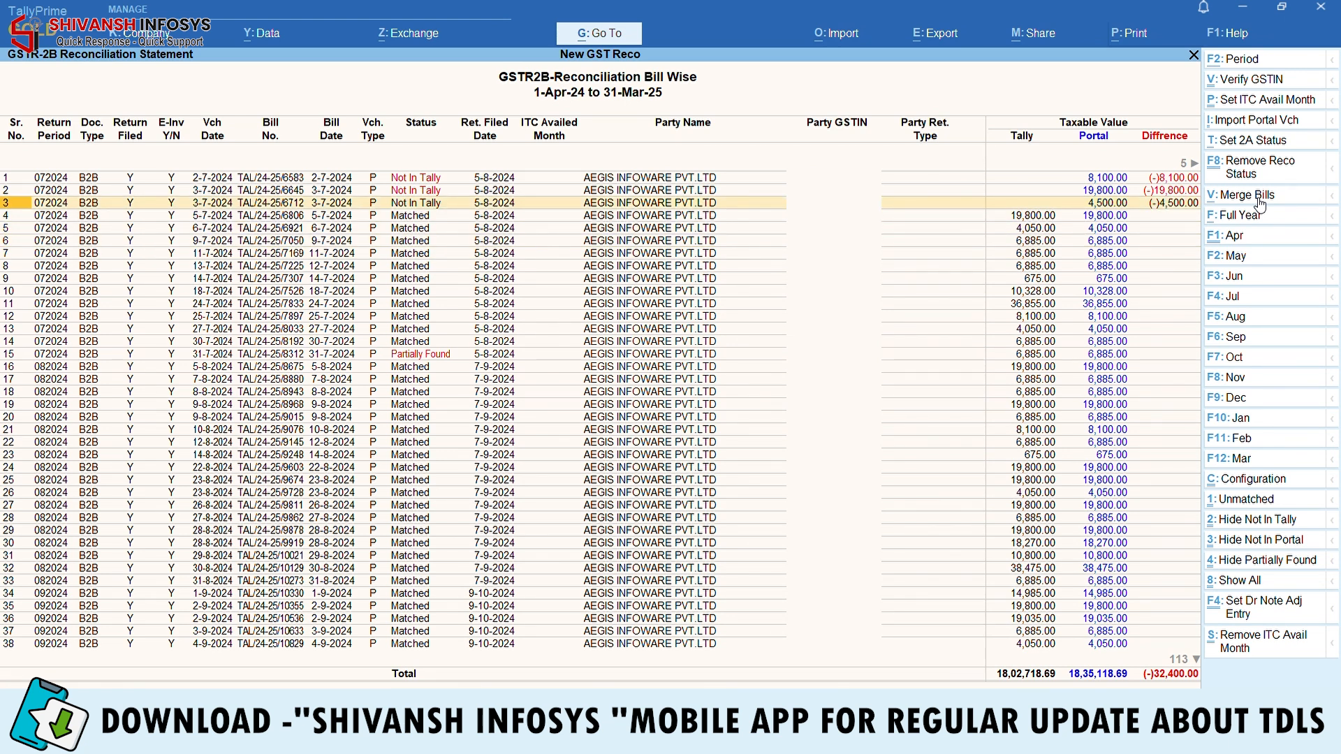
Change the period end to 30-9-2024 and select the three Not In Tally bills in rows 1–3
key(F2)
key(Return)
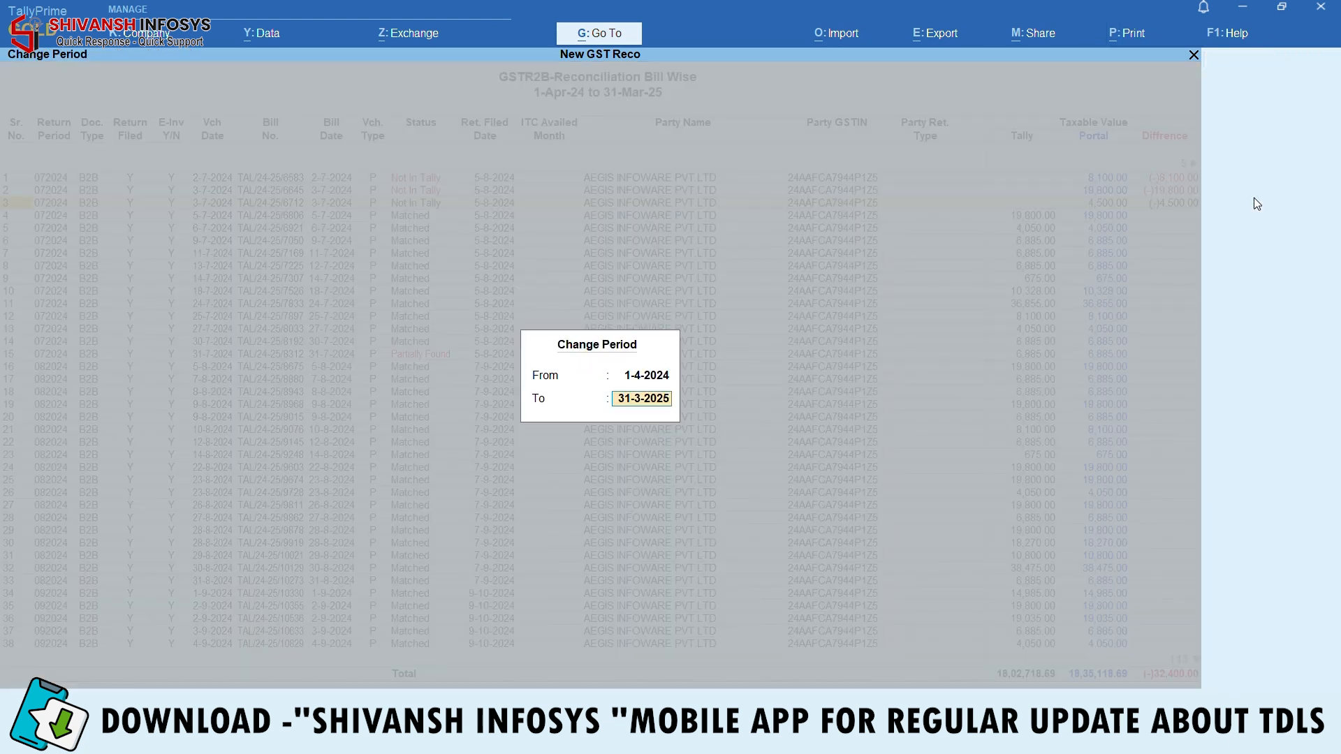
text(30.9)
key(Return)
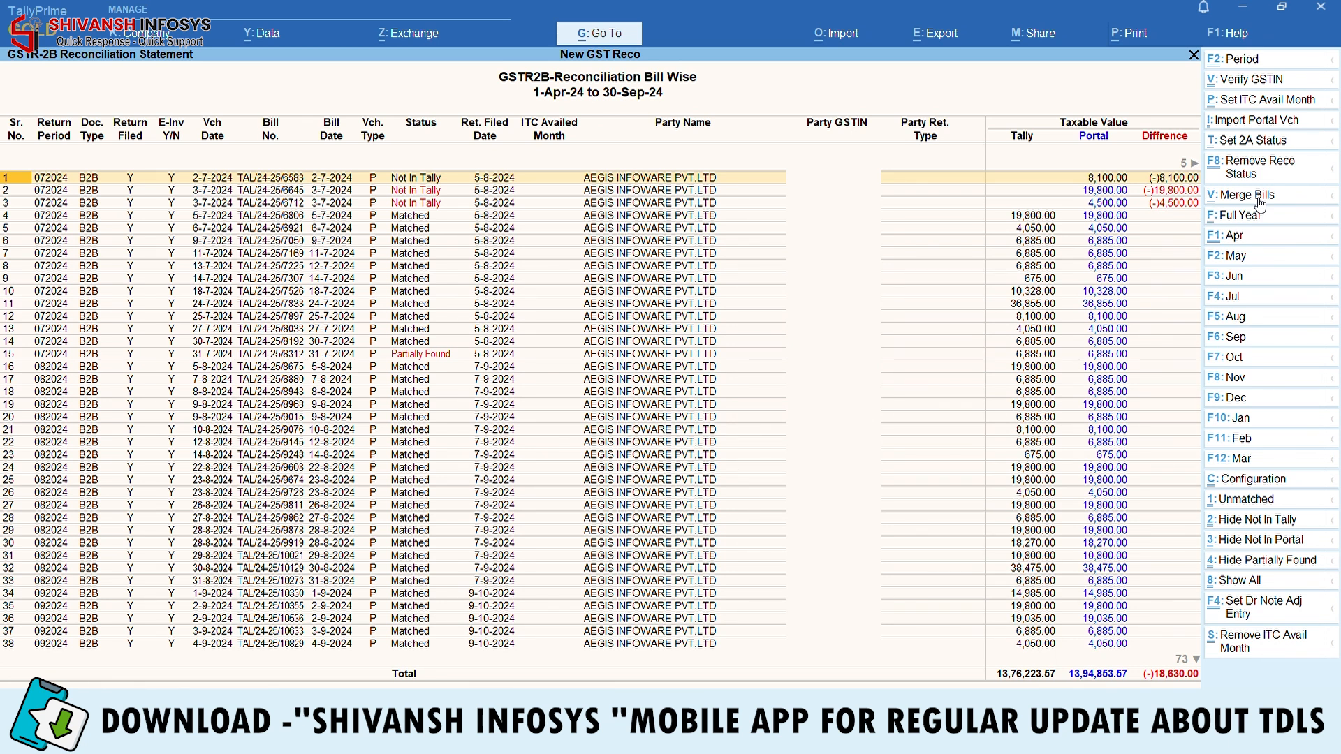
key(shift+Down)
key(shift+Down)
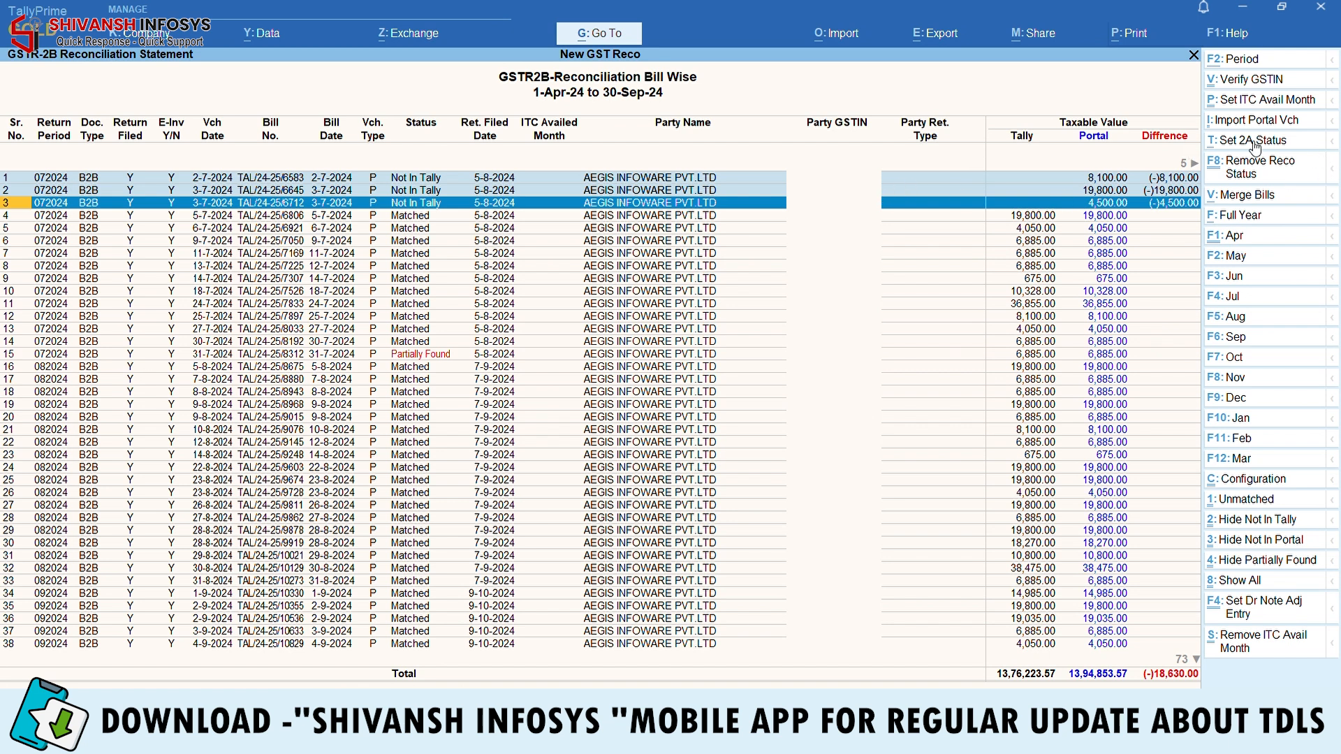
Import portal vouchers without inventory, mapping Purchase 3%, 5%, 12%, 18% and 28% ledgers
click(1258, 119)
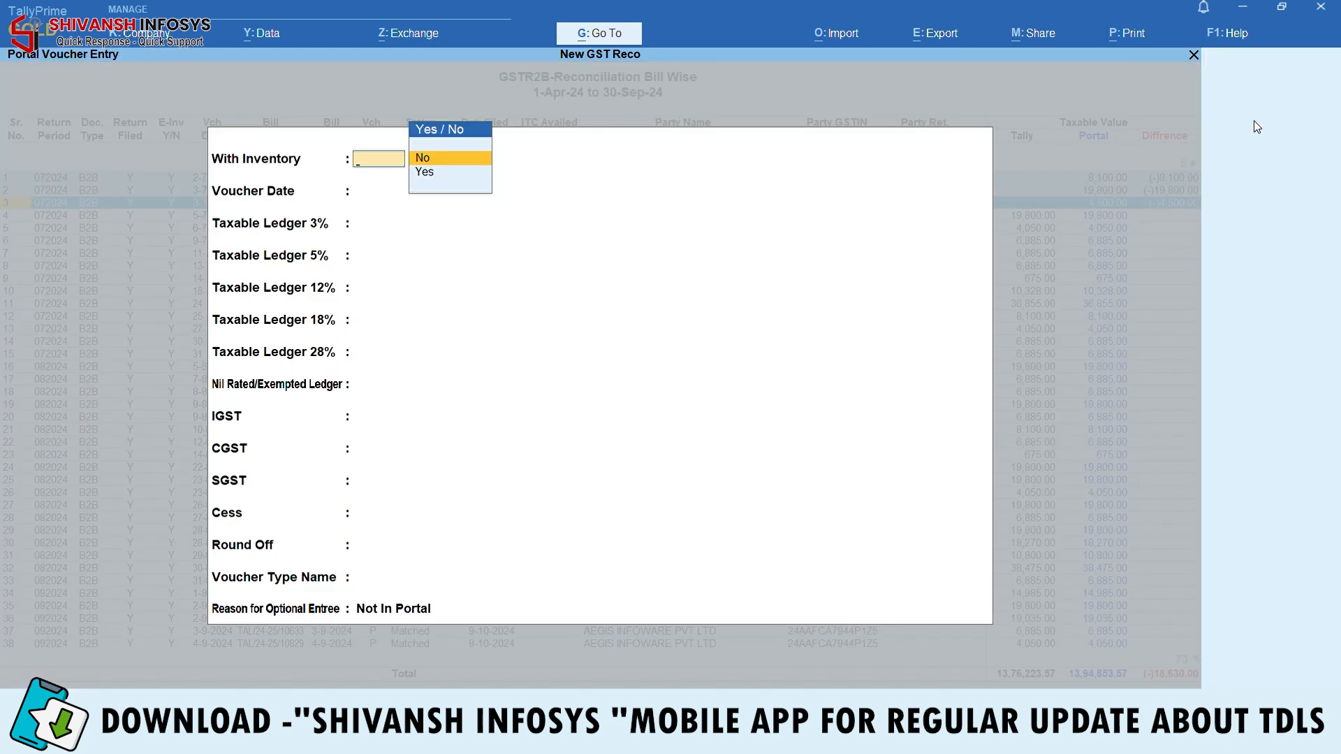
key(Return)
key(Return)
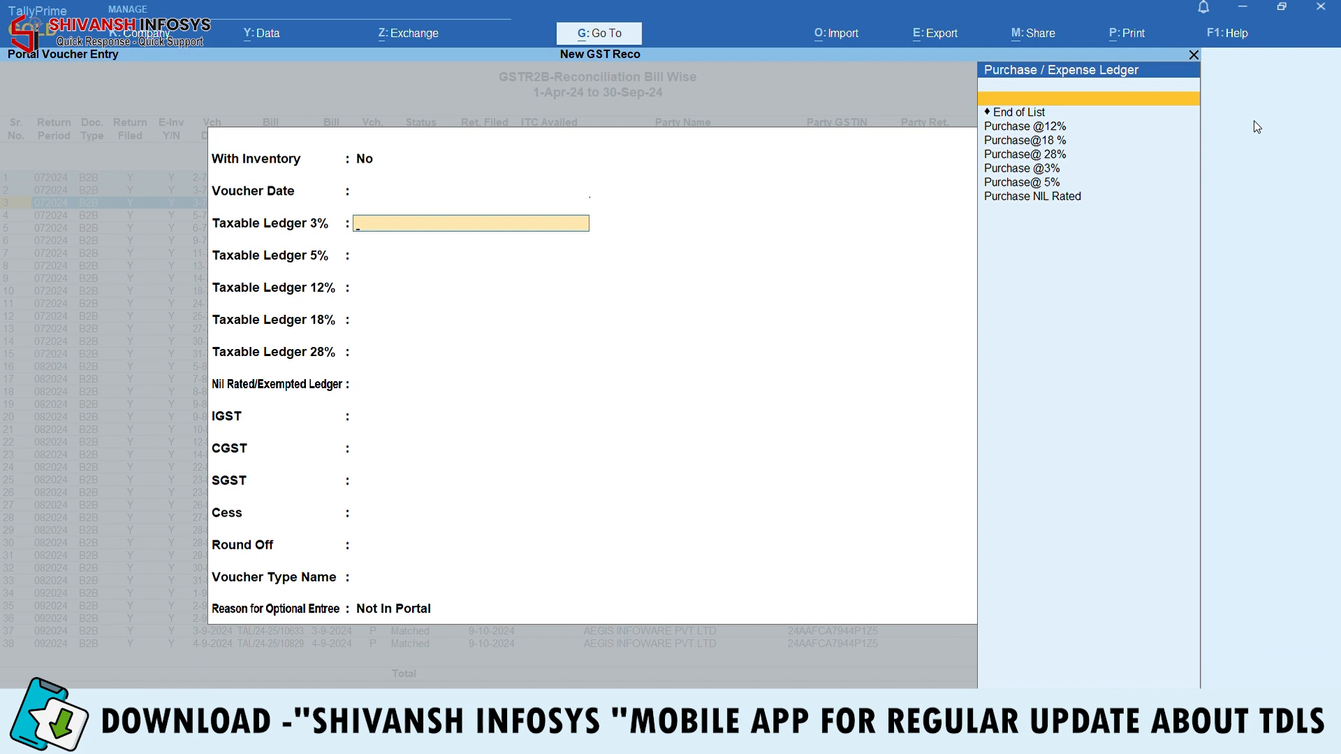
text(3)
key(Return)
text(5)
key(Return)
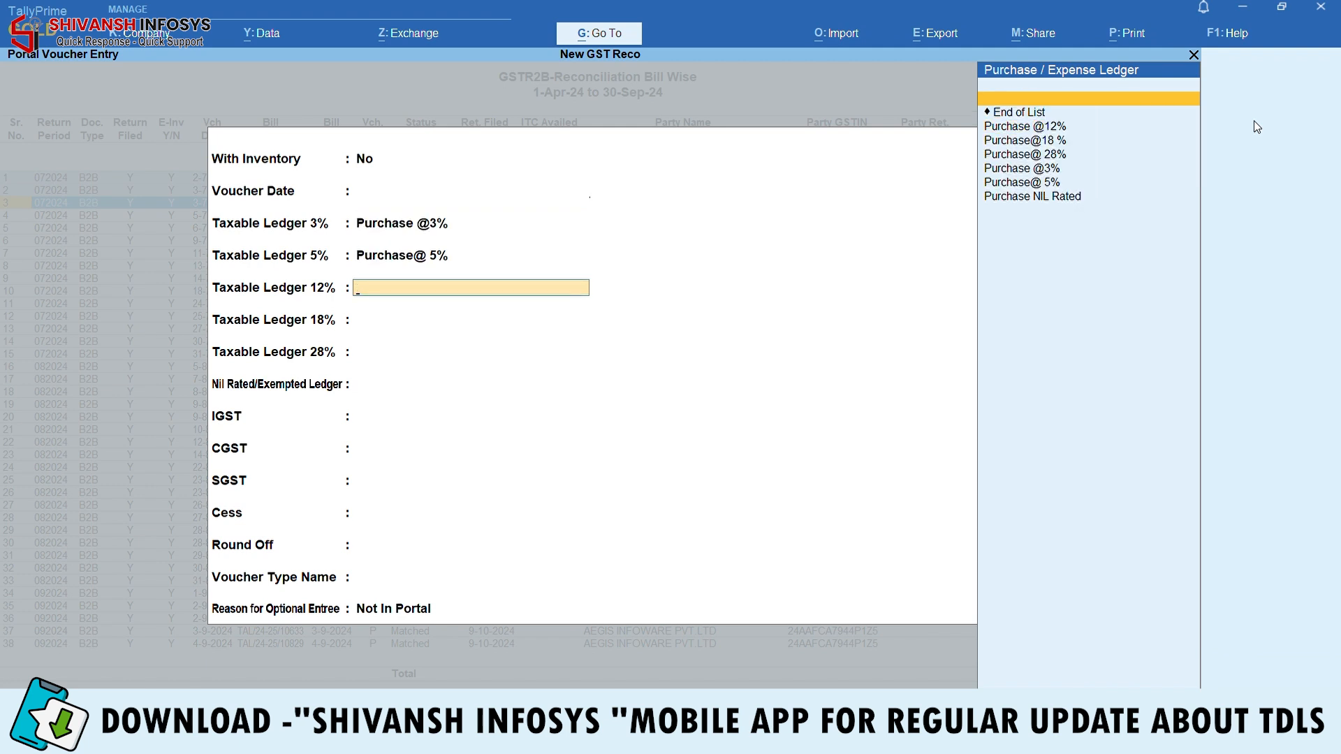
text(12)
key(Return)
text(1)
key(BackSpace)
text(18)
key(Return)
text(28)
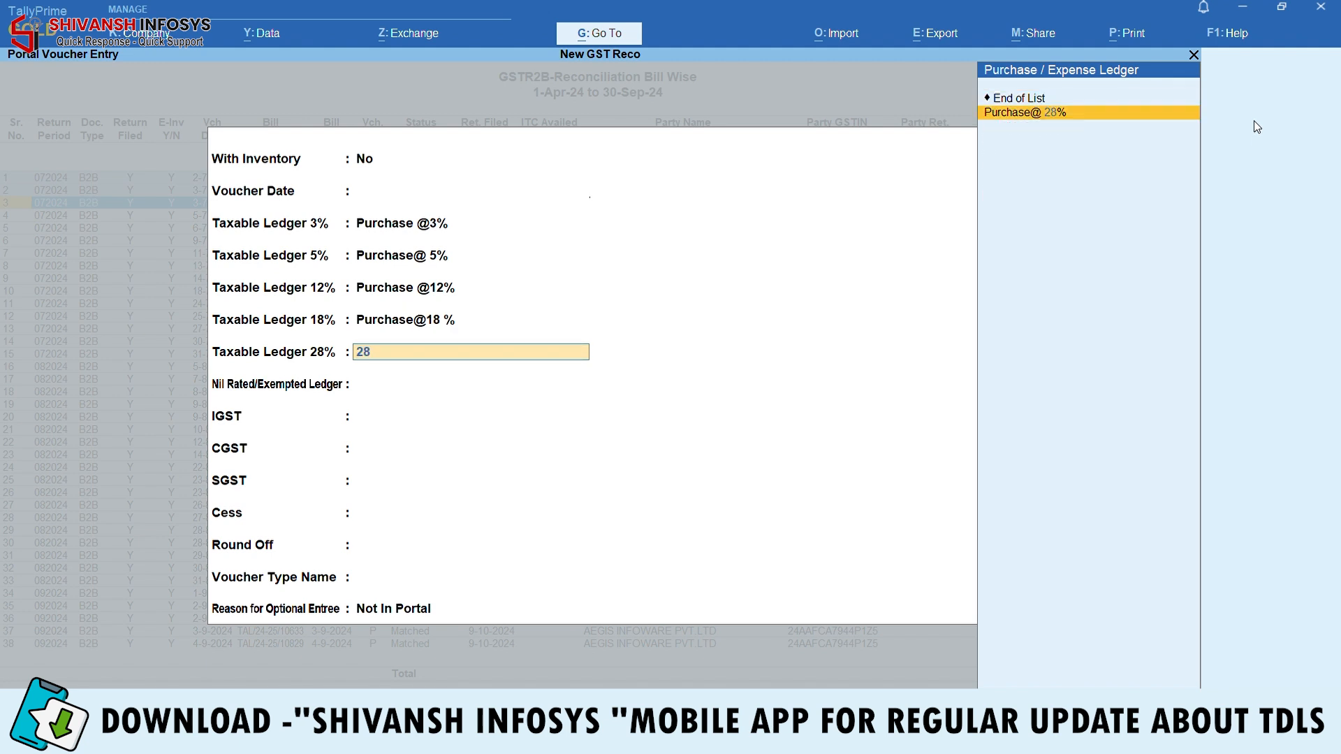
key(Return)
key(Down)
Map Input Igst, Input Cgst, Input Sgst and Input Cess as the tax ledgers
key(Return)
key(Down)
key(Return)
key(Down)
key(Down)
key(Return)
key(Down)
key(Down)
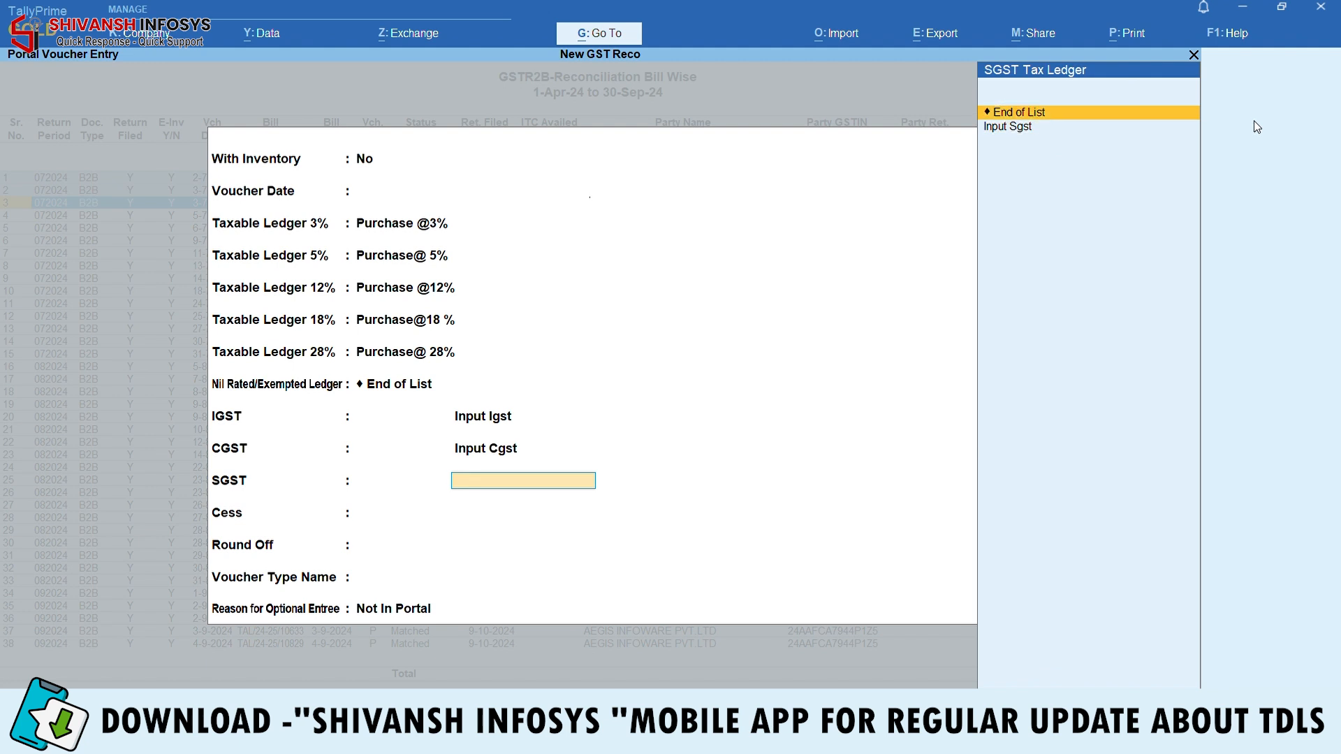
key(Return)
text(Ce)
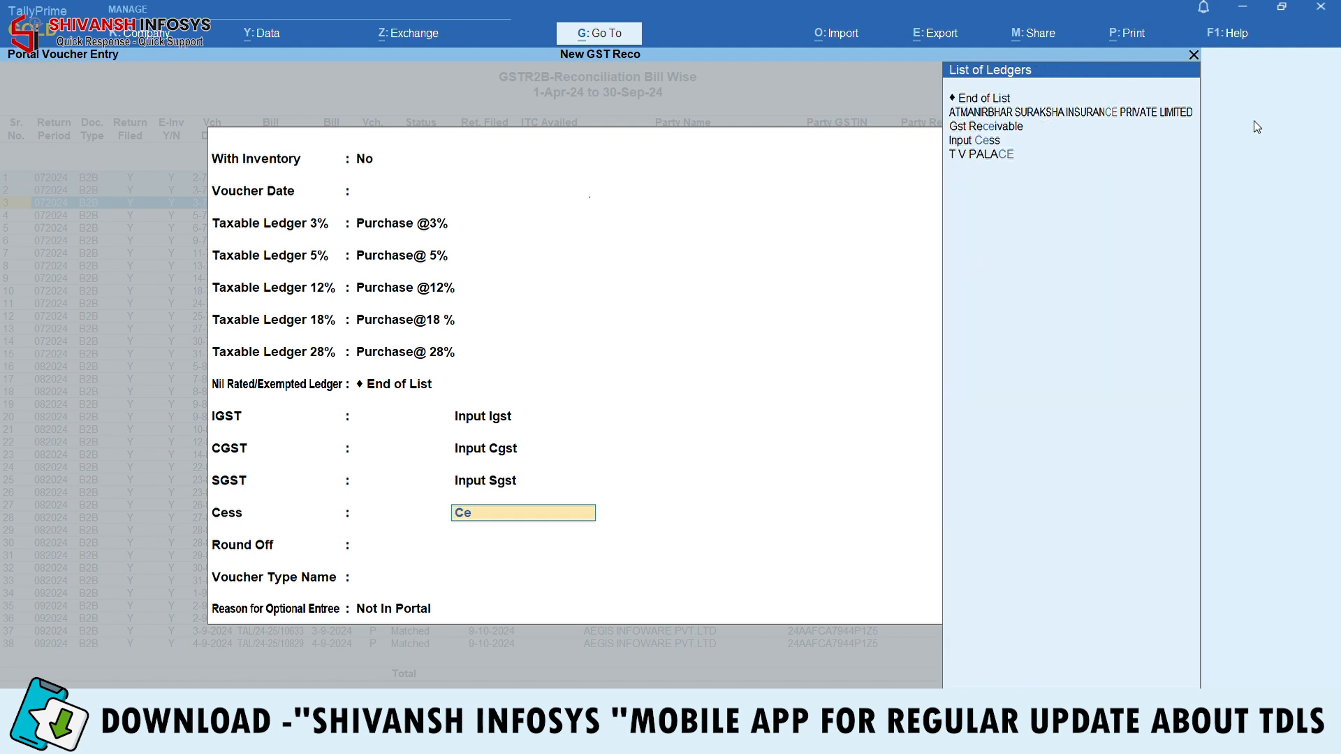
key(Down)
key(Down)
key(Return)
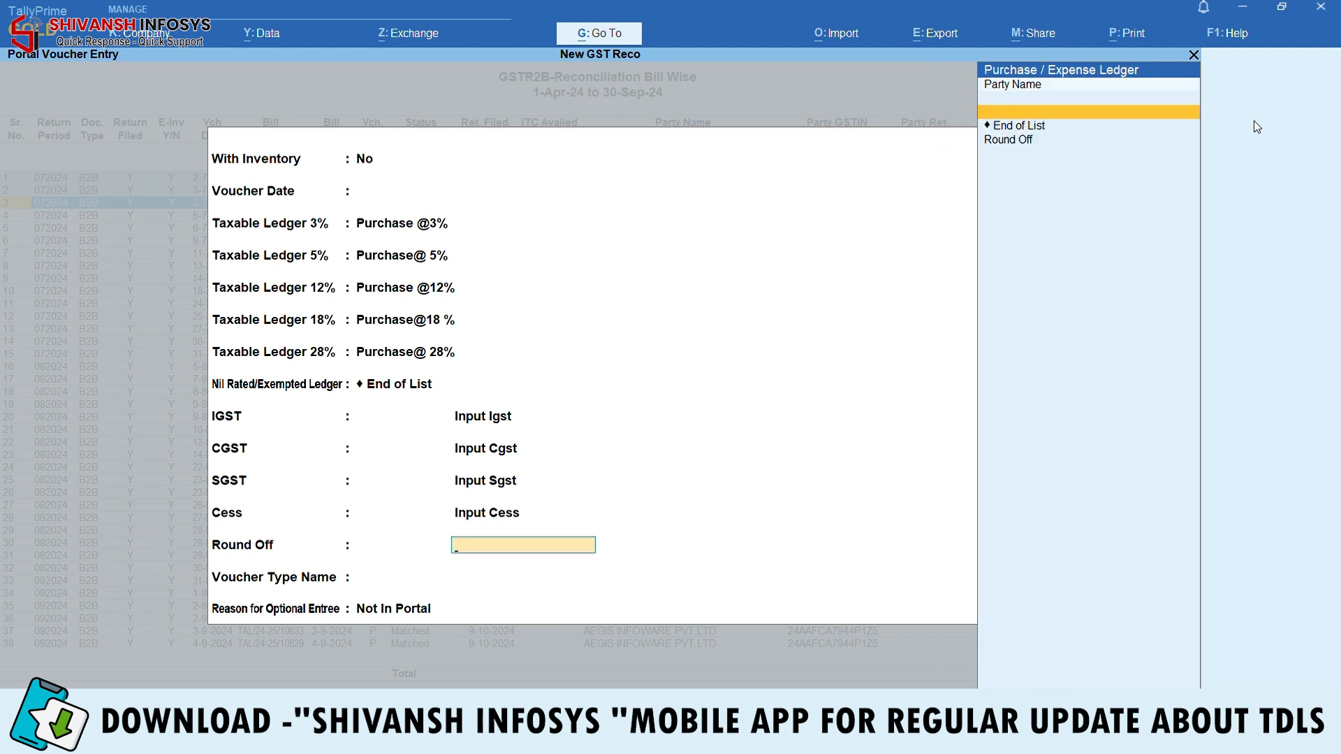
Use Round Off and voucher type Purchase, then post the three bills as vouchers
text(Ro)
key(Down)
key(Return)
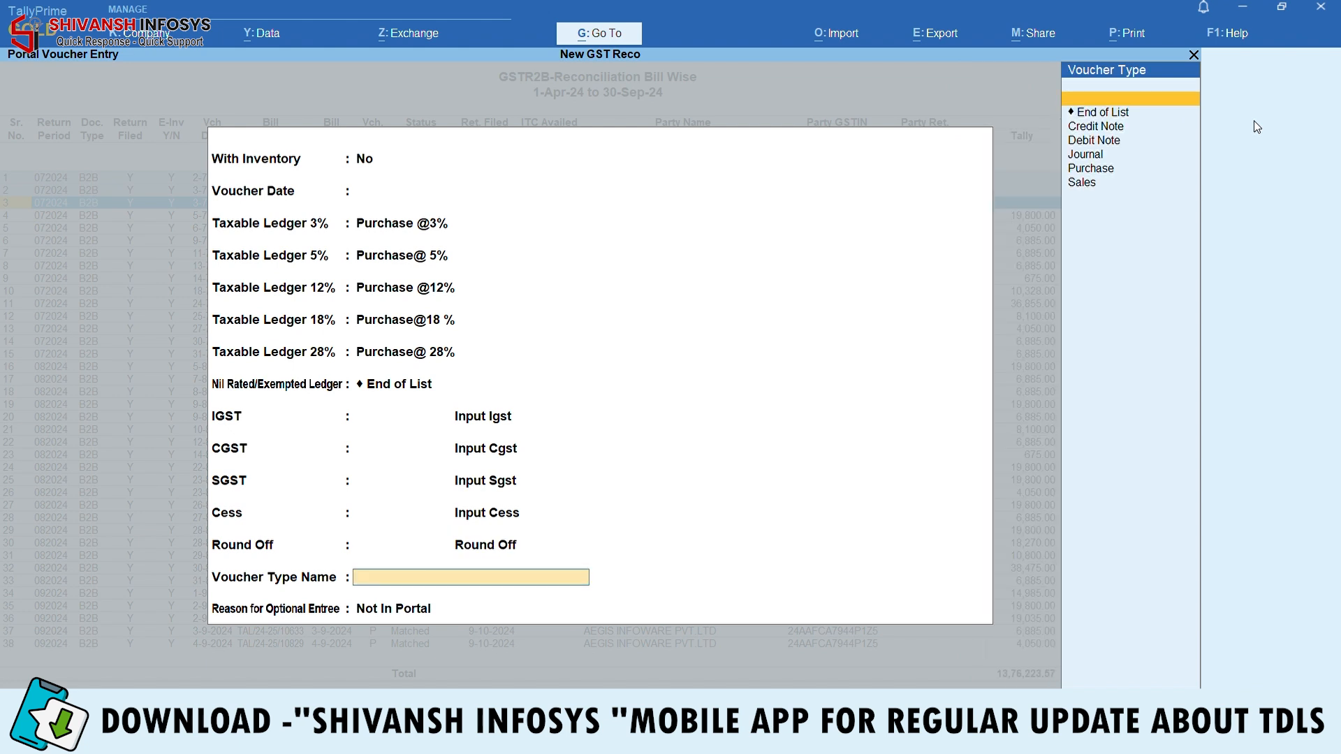
text(Pu)
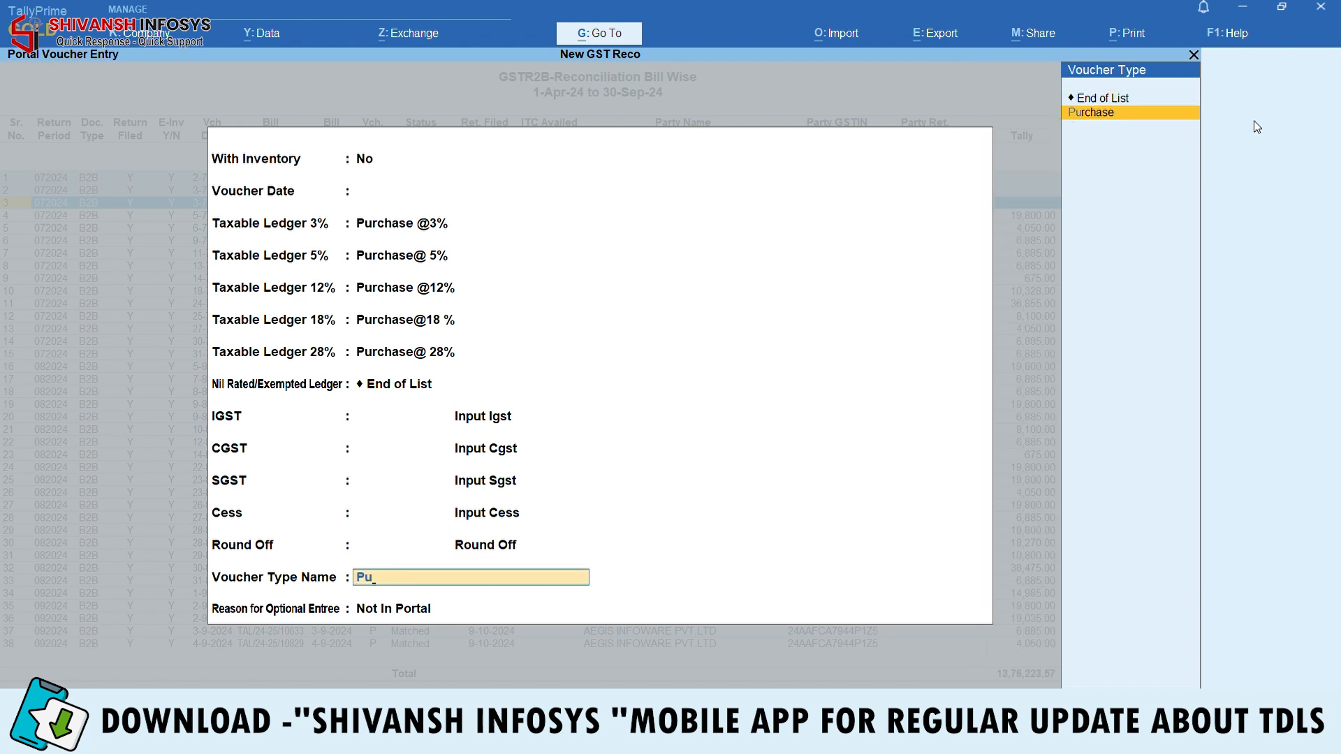
key(Return)
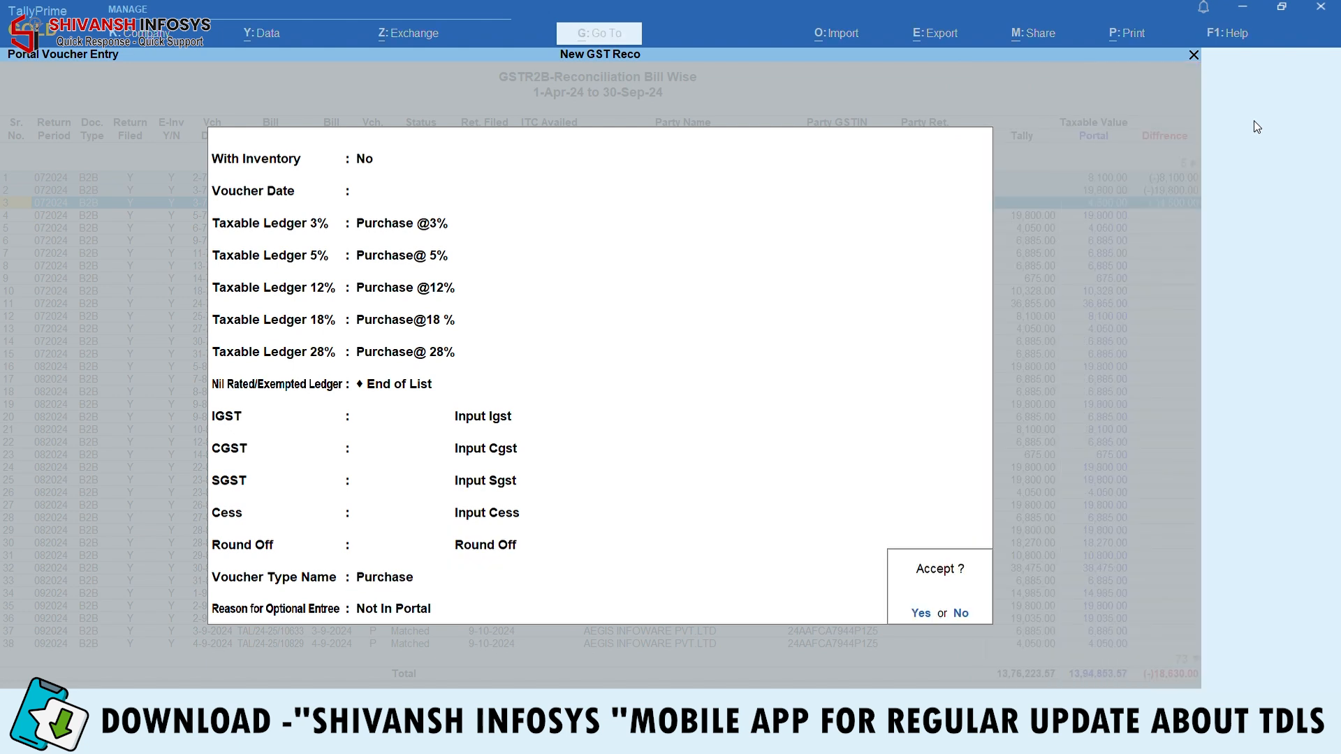
key(Return)
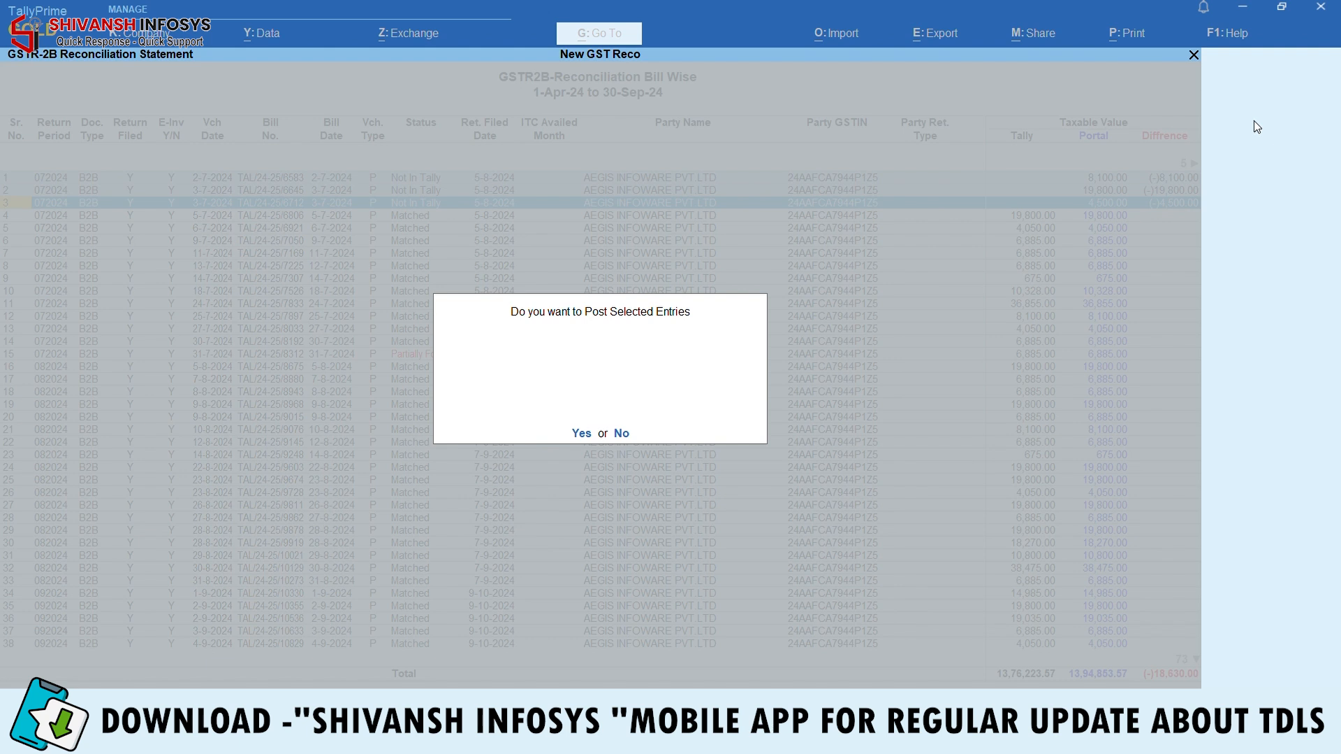
key(Return)
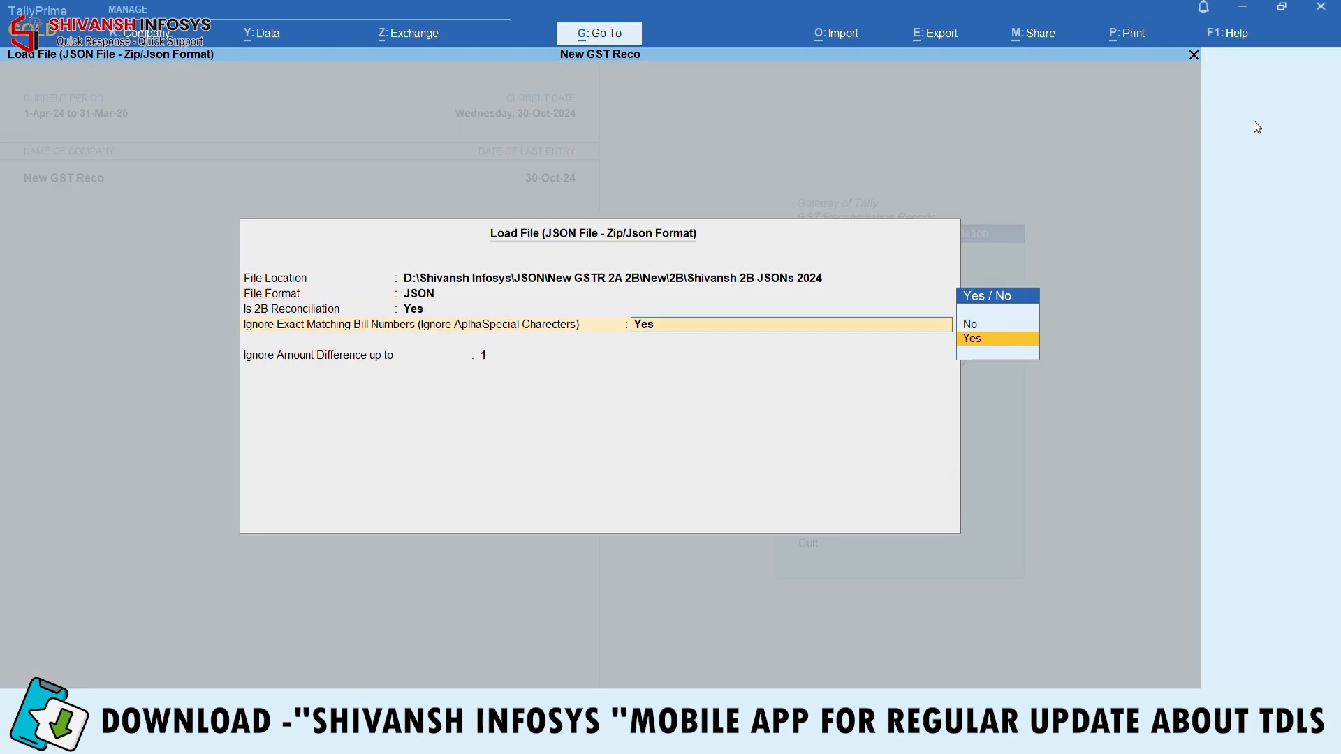
key(Return)
Reload the 2B file and set the period to 1-Apr-24 through 30-Sep-24
key(Return)
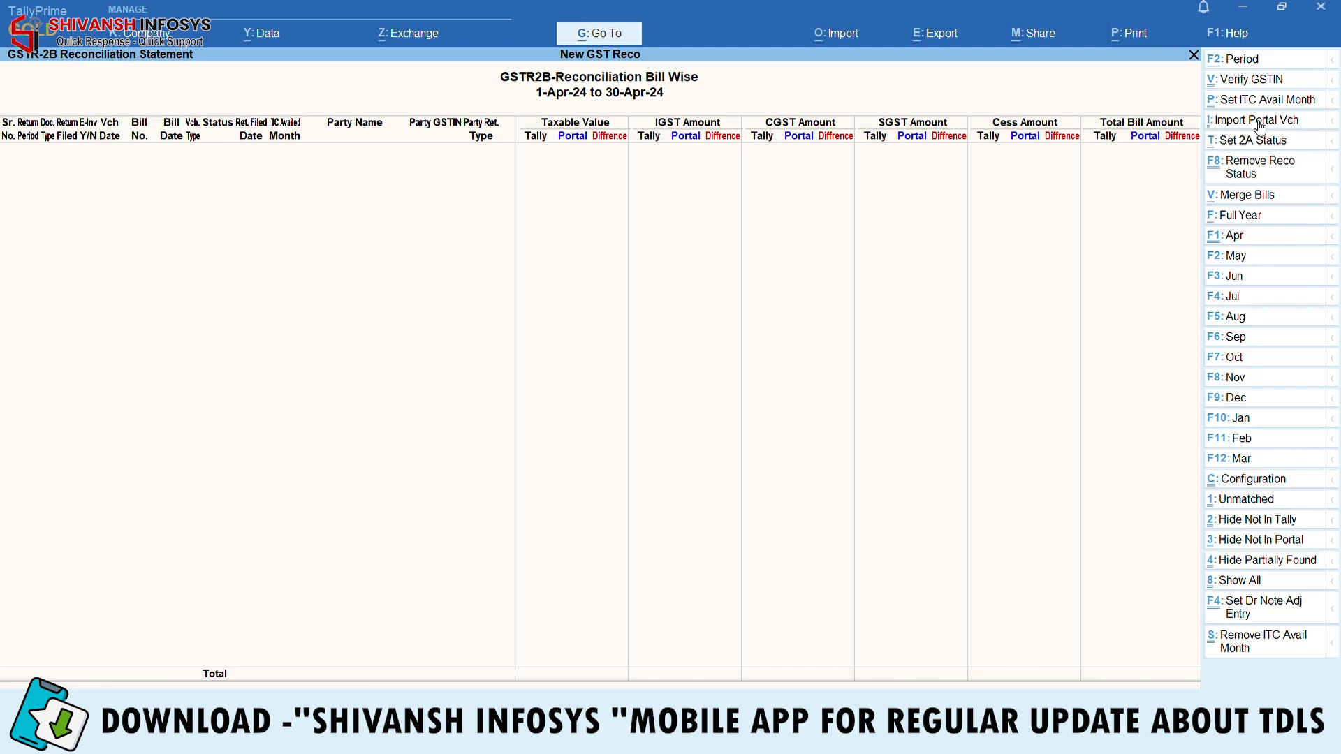
key(F2)
key(Return)
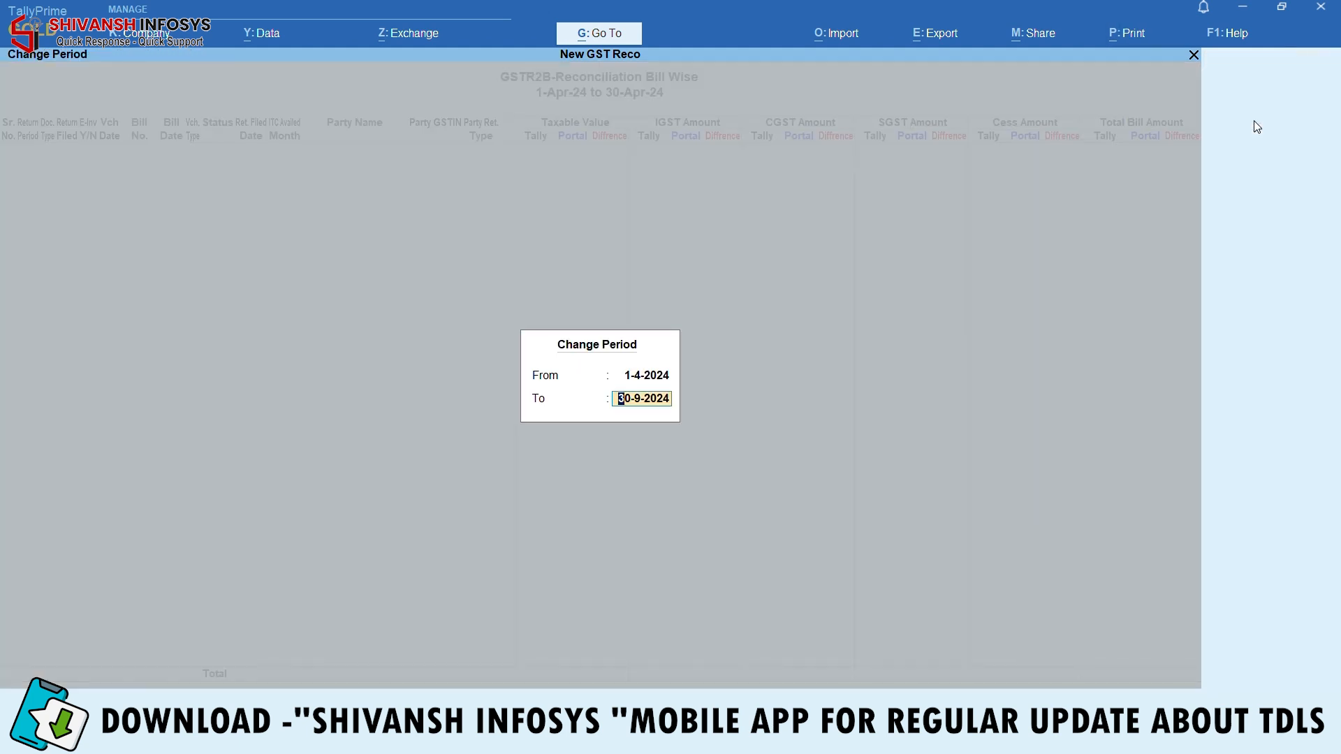
key(Return)
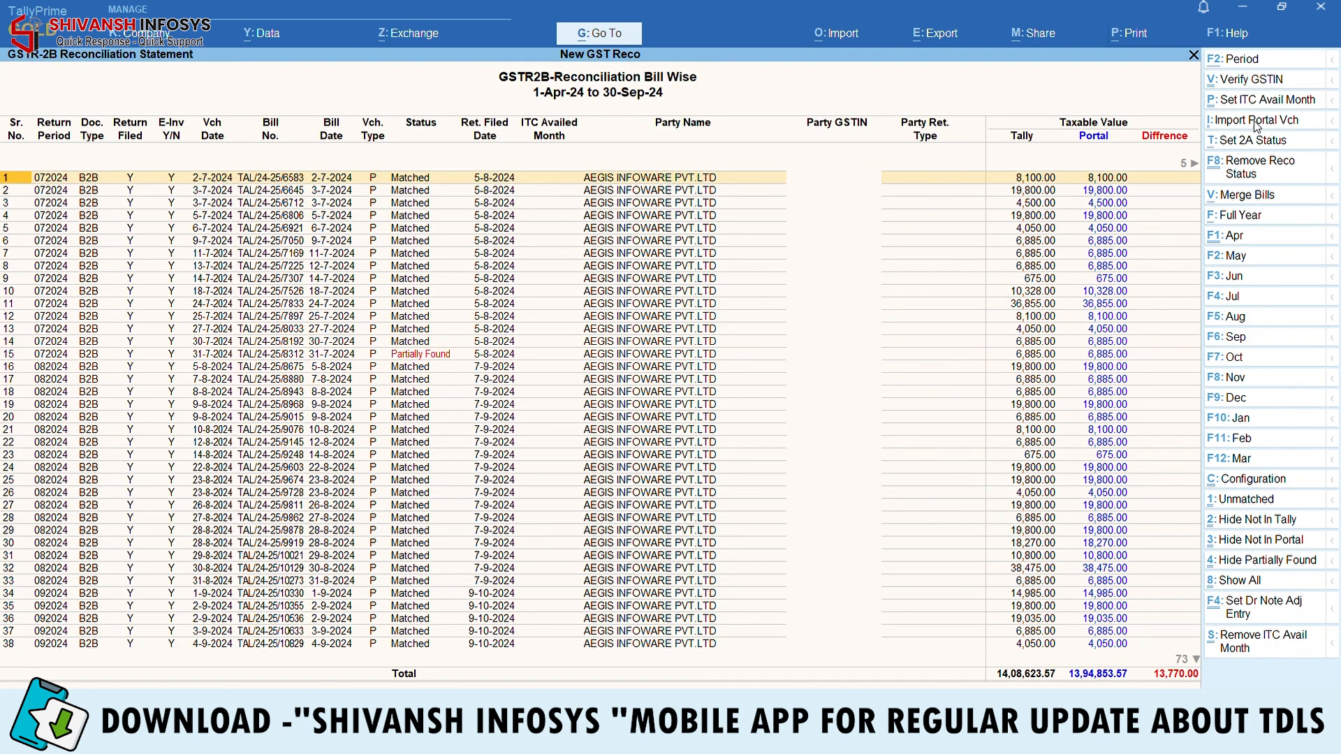
key(Return)
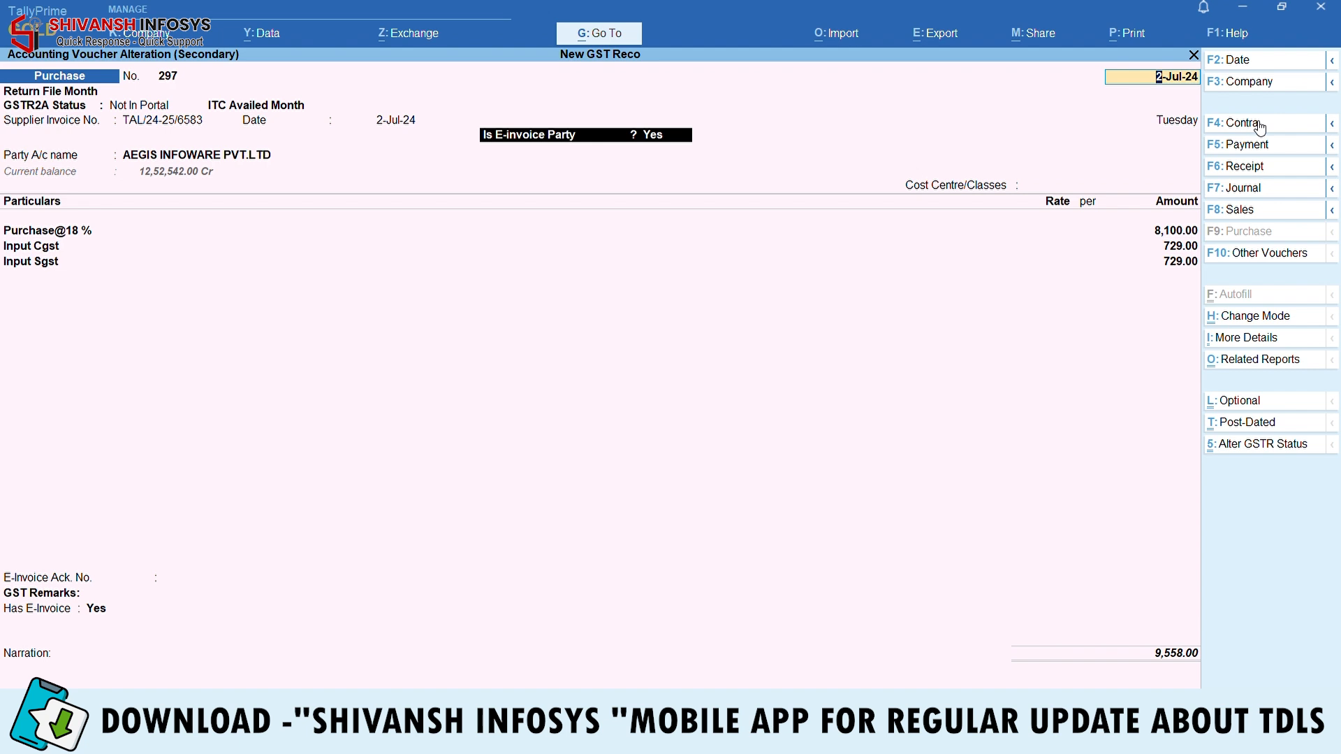
Inspect the supplier ledger on Purchase voucher 297, then quit without changes
click(218, 158)
key(ctrl+Return)
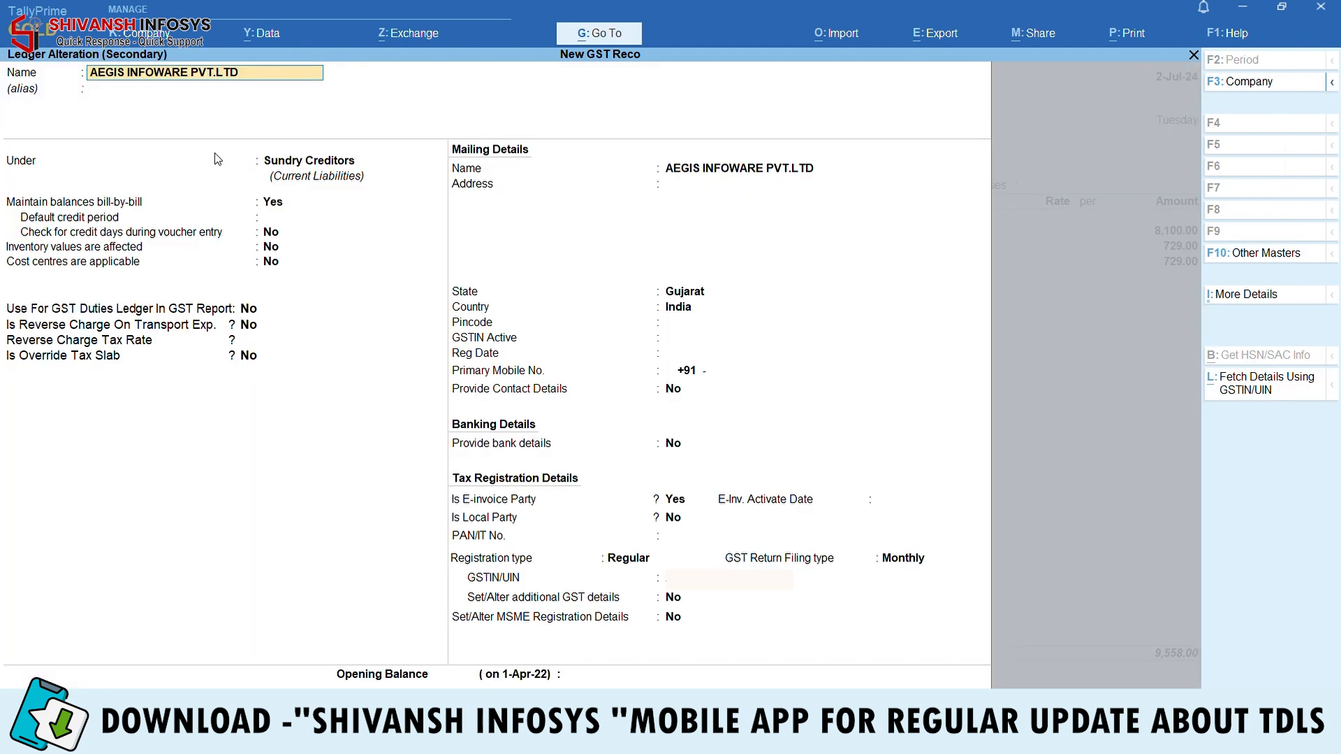
key(Escape)
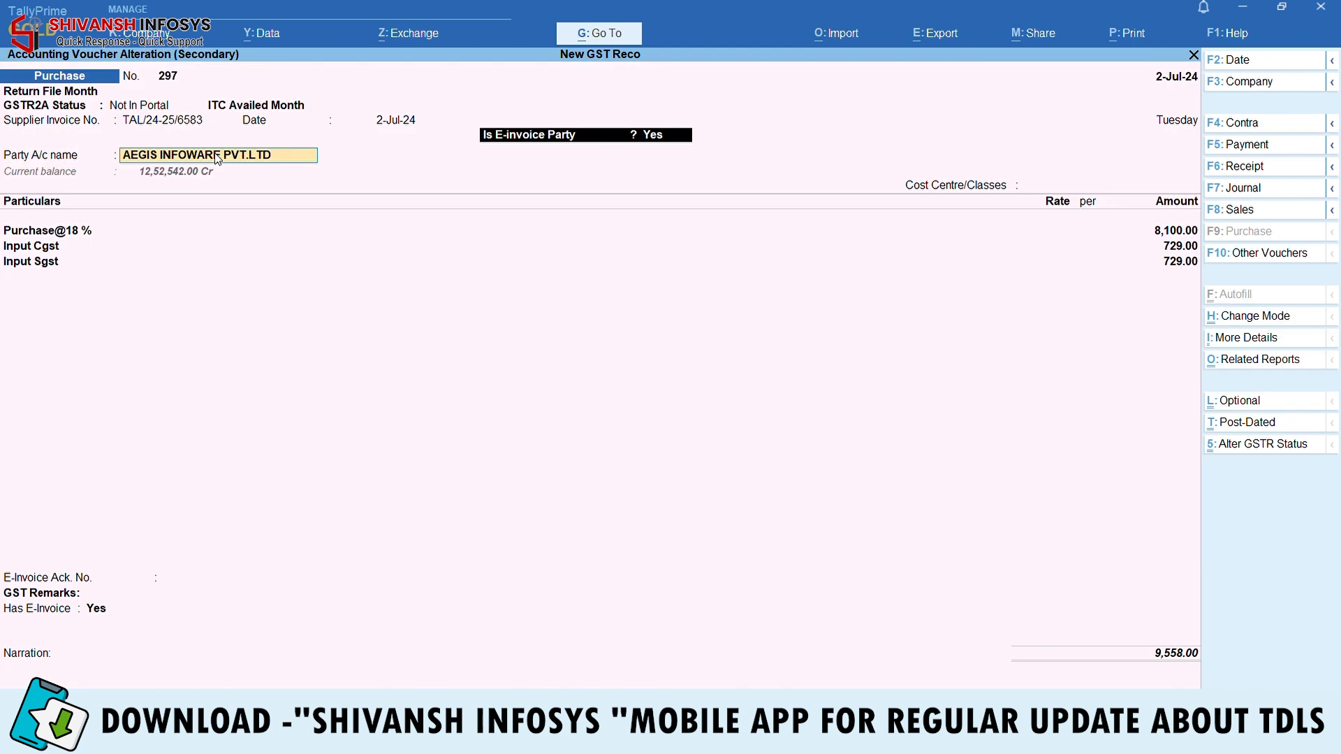
key(Escape)
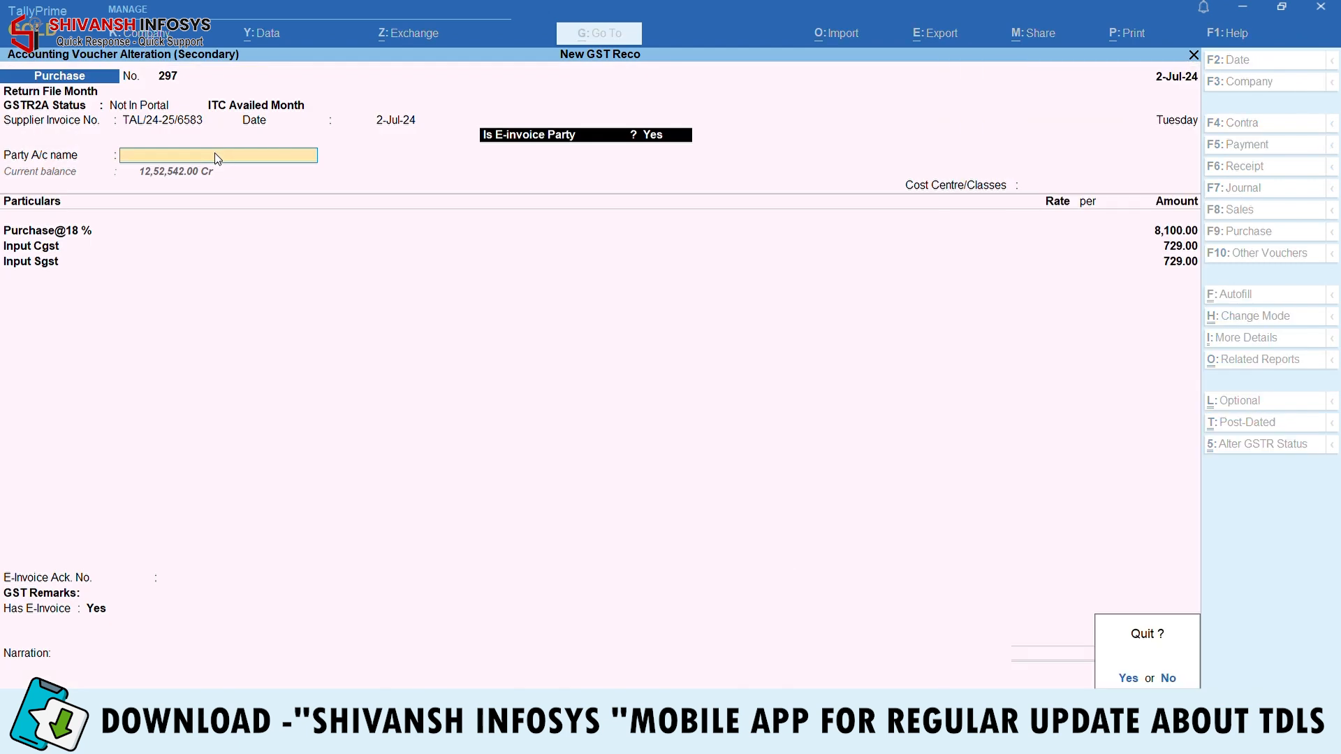
key(y)
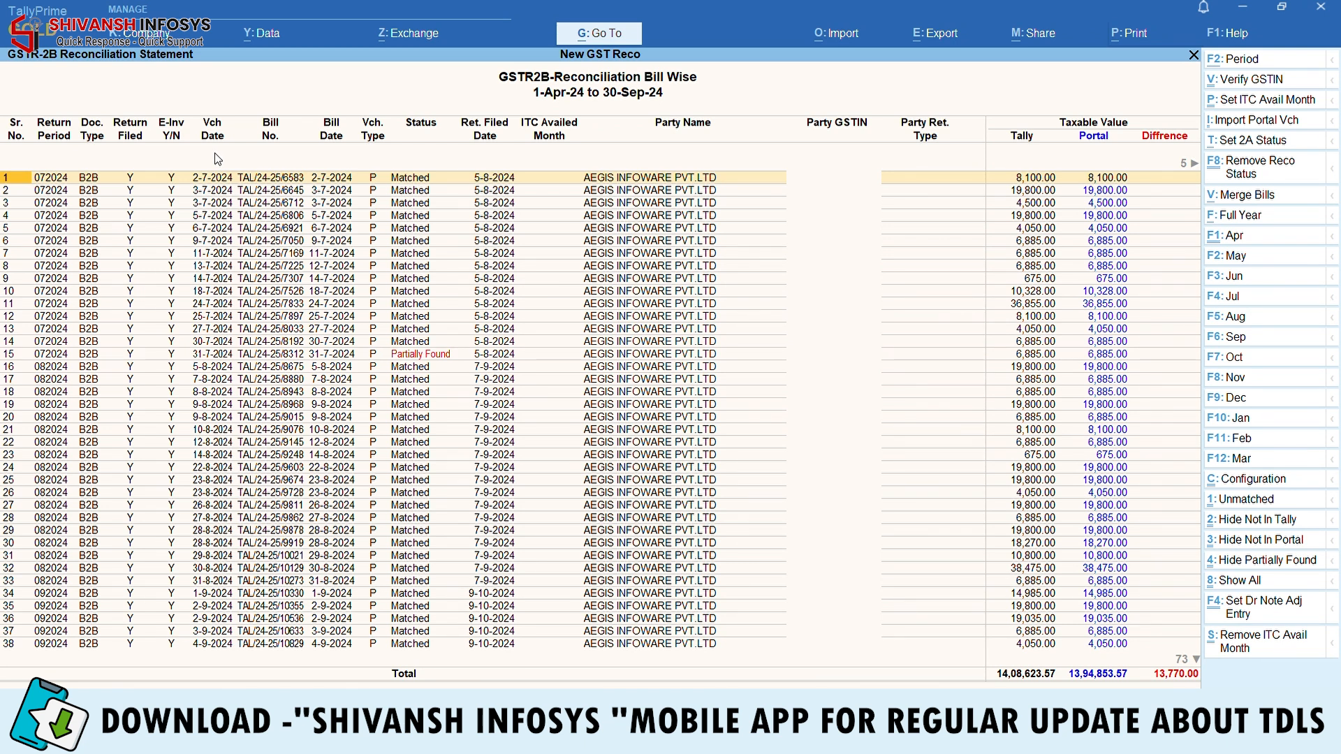
Open the Partially Found voucher for bill TAL/24-25/8312 in row 15
key(Down)
key(Down)
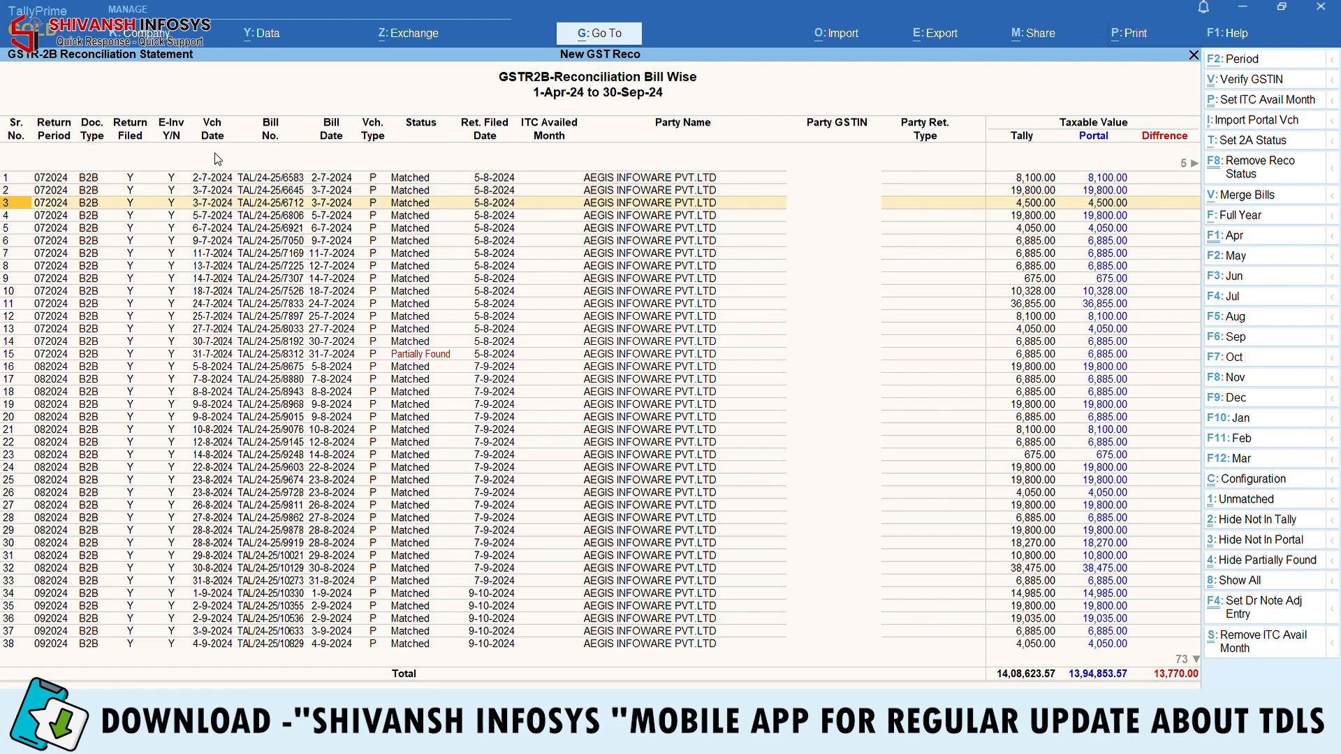
key(Down)
key(Down)
key(Down)
key(Down)
key(Down)
key(Down)
key(Down)
key(Down)
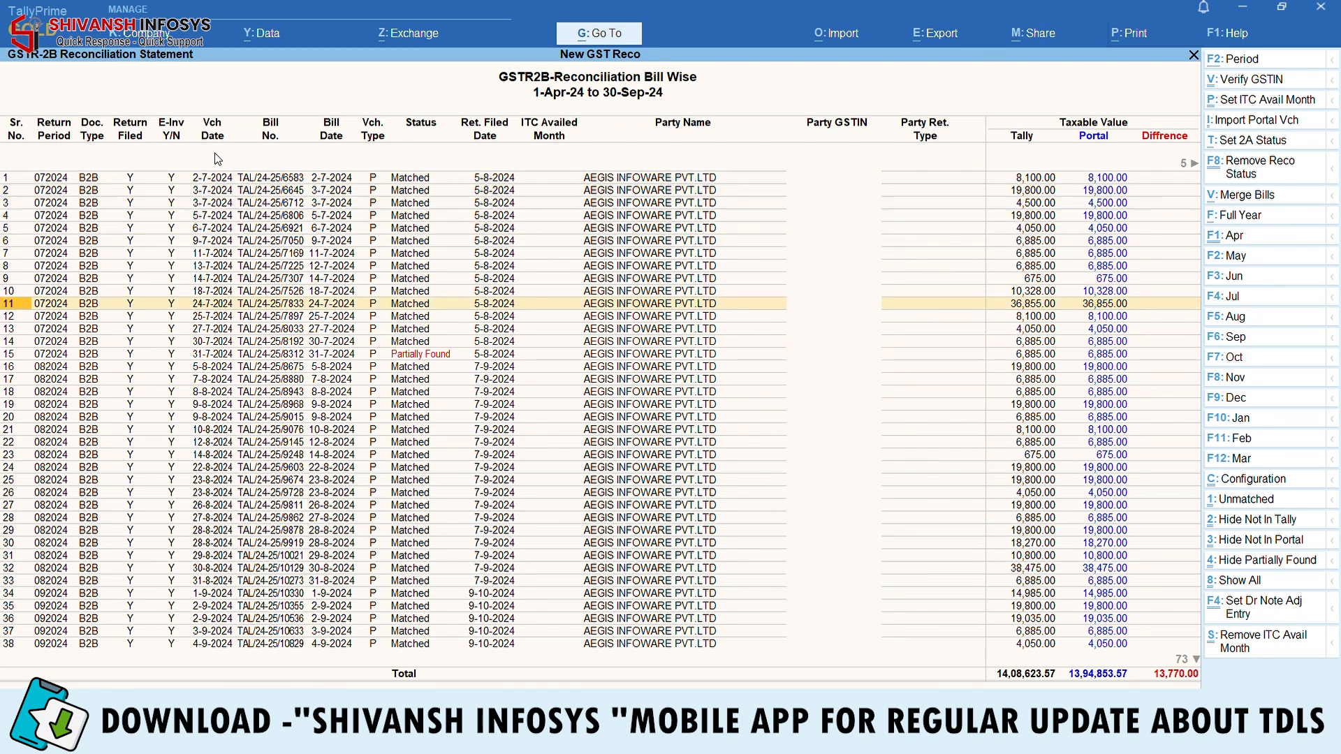
key(Down)
key(Down)
key(Down)
key(Down)
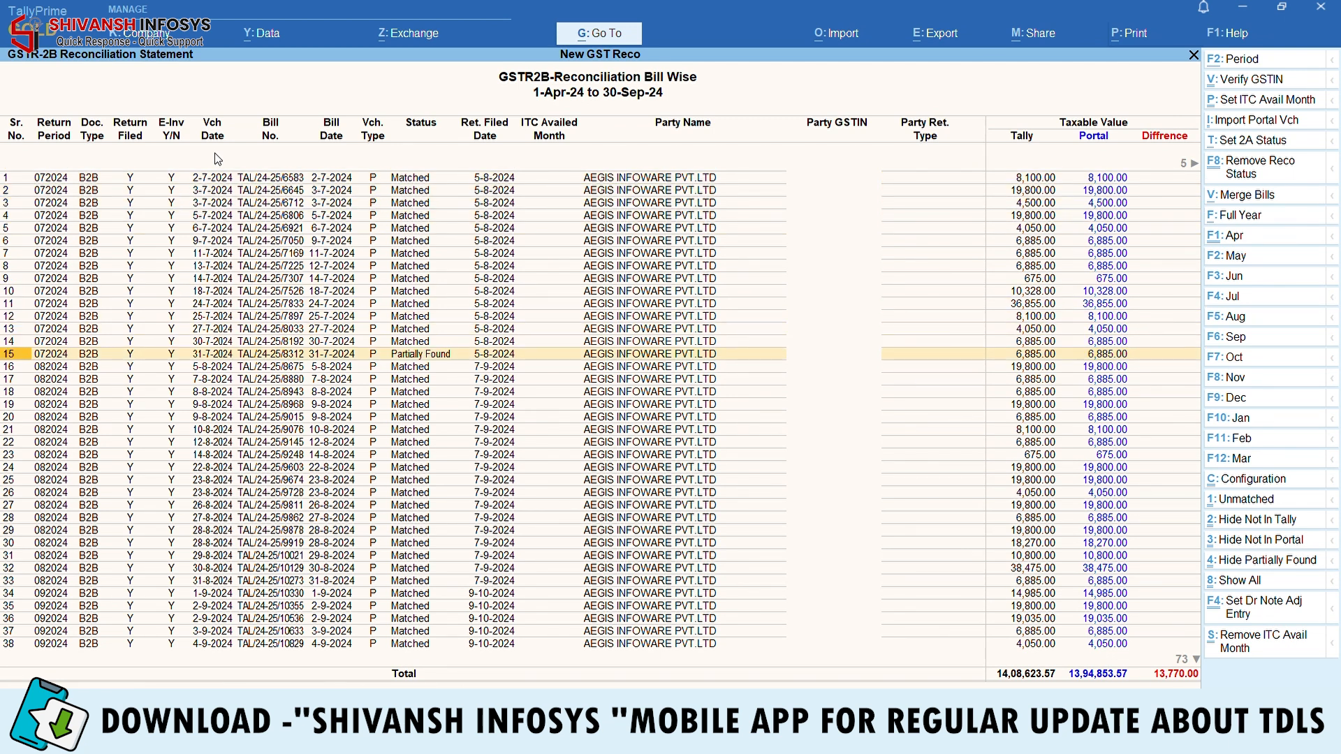
key(Right)
key(Right)
key(Right)
key(Right)
key(Right)
key(Right)
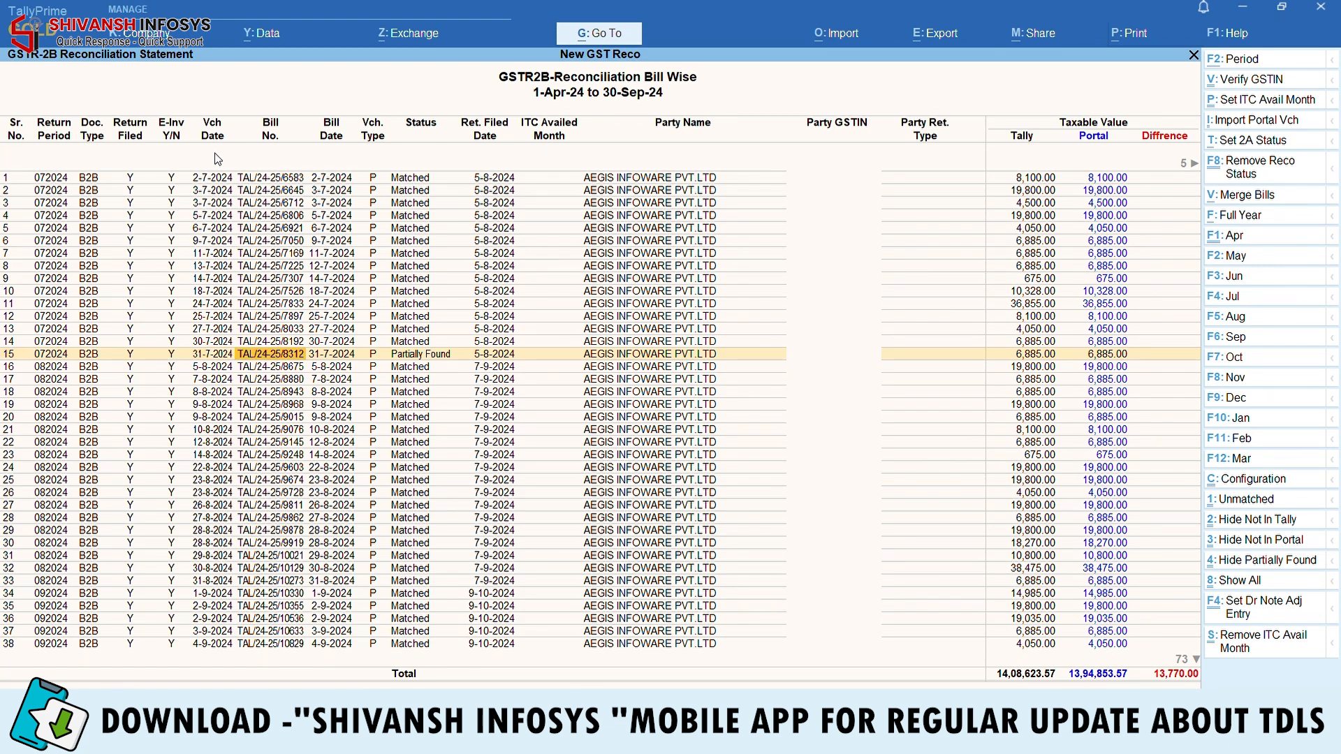
key(Right)
key(Right)
key(Right)
key(Right)
key(Right)
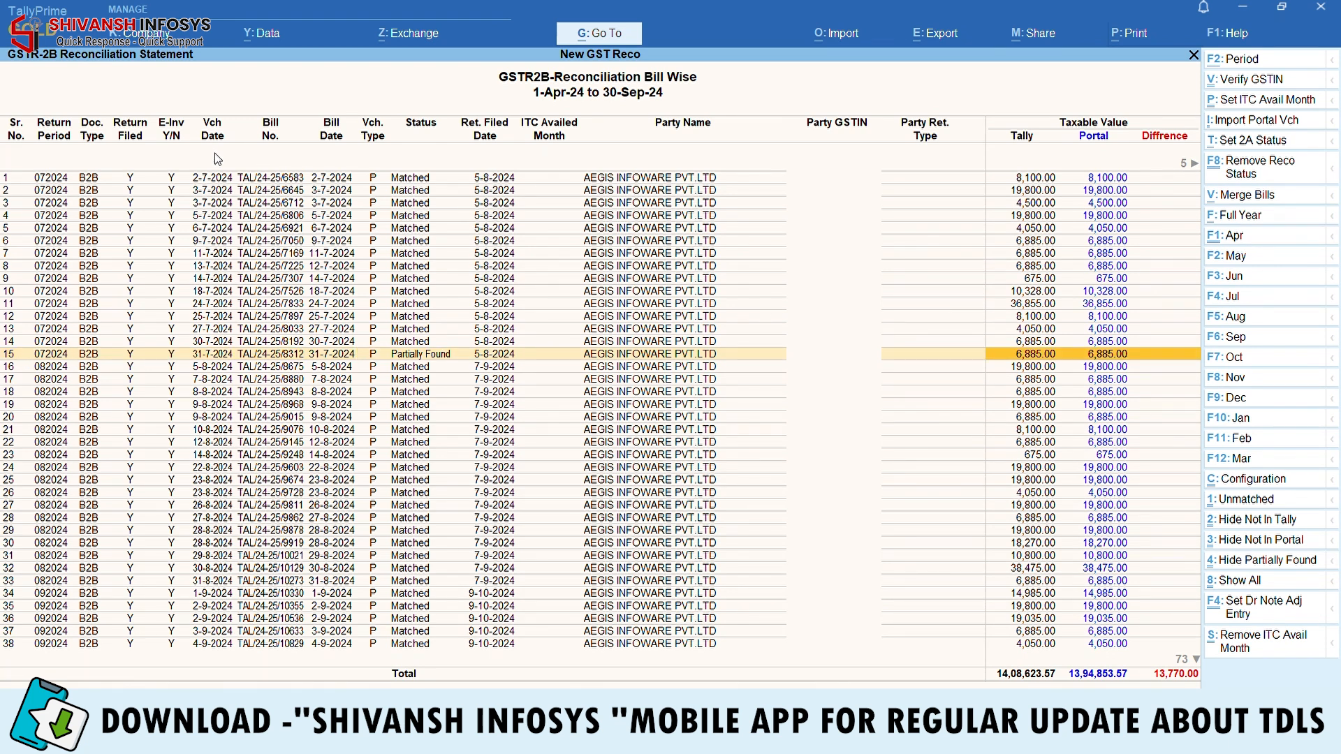
key(Right)
key(Right)
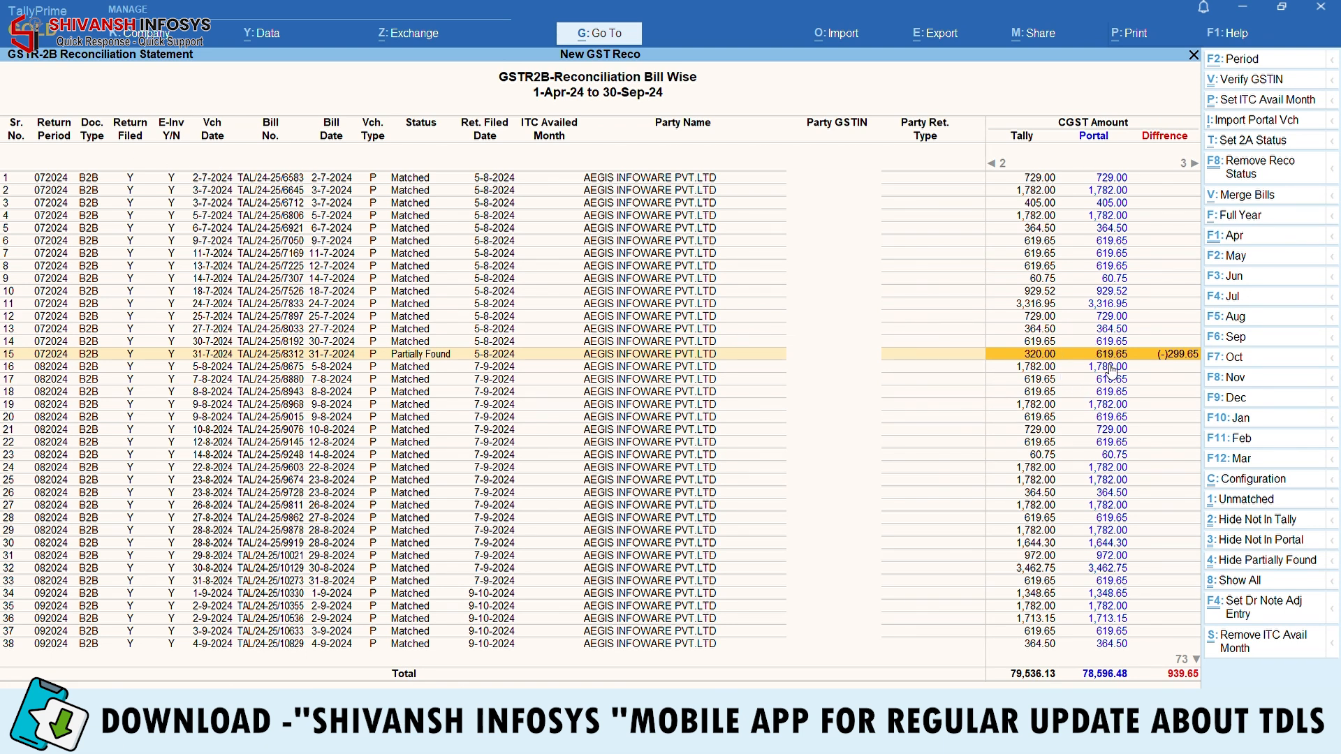
key(Return)
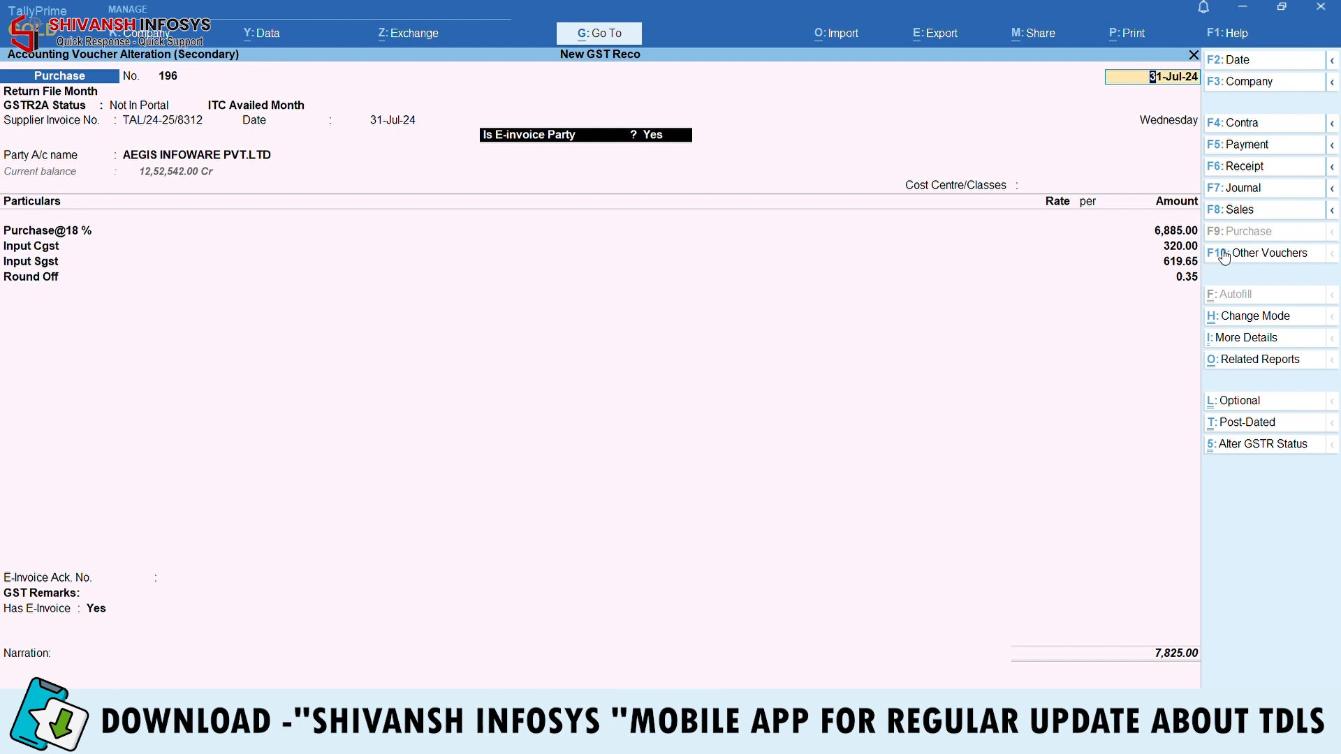
Change Input Cgst to 619.65, save the voucher, and verify it
click(1187, 246)
text(619.65)
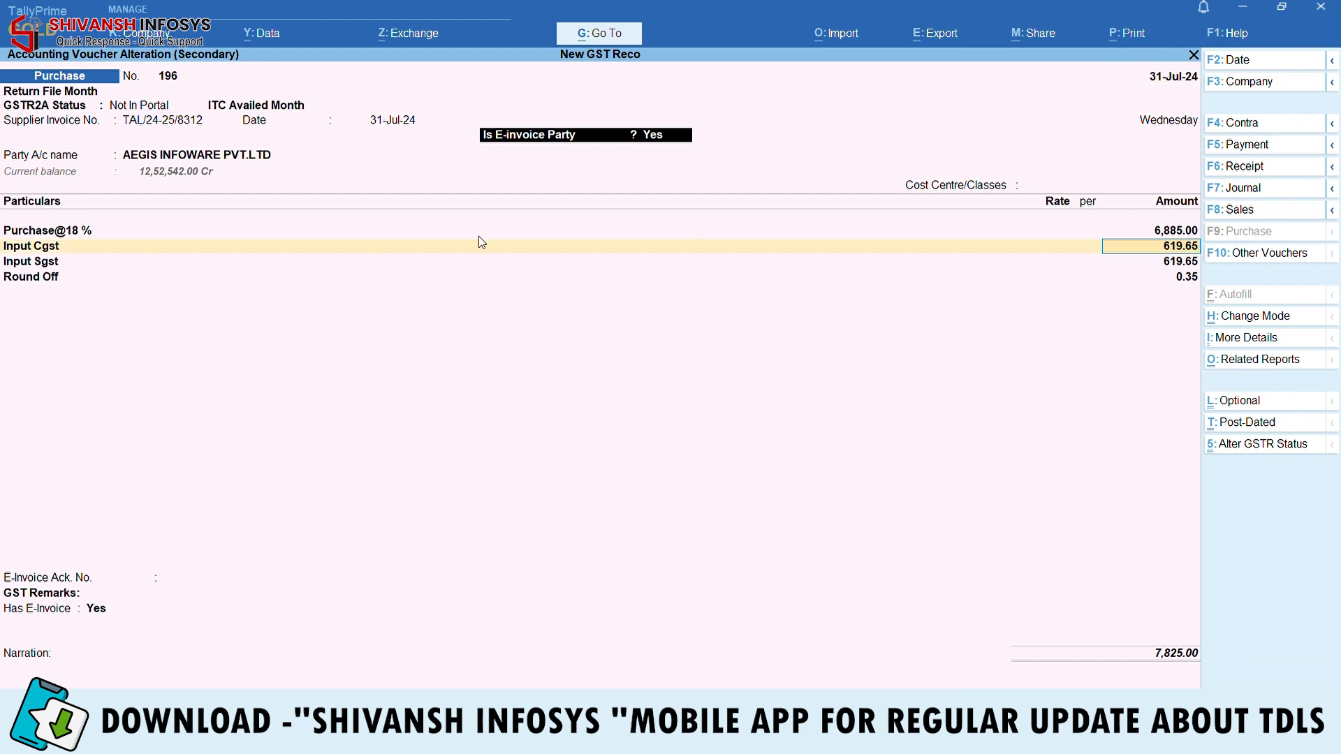
click(169, 260)
key(ctrl)
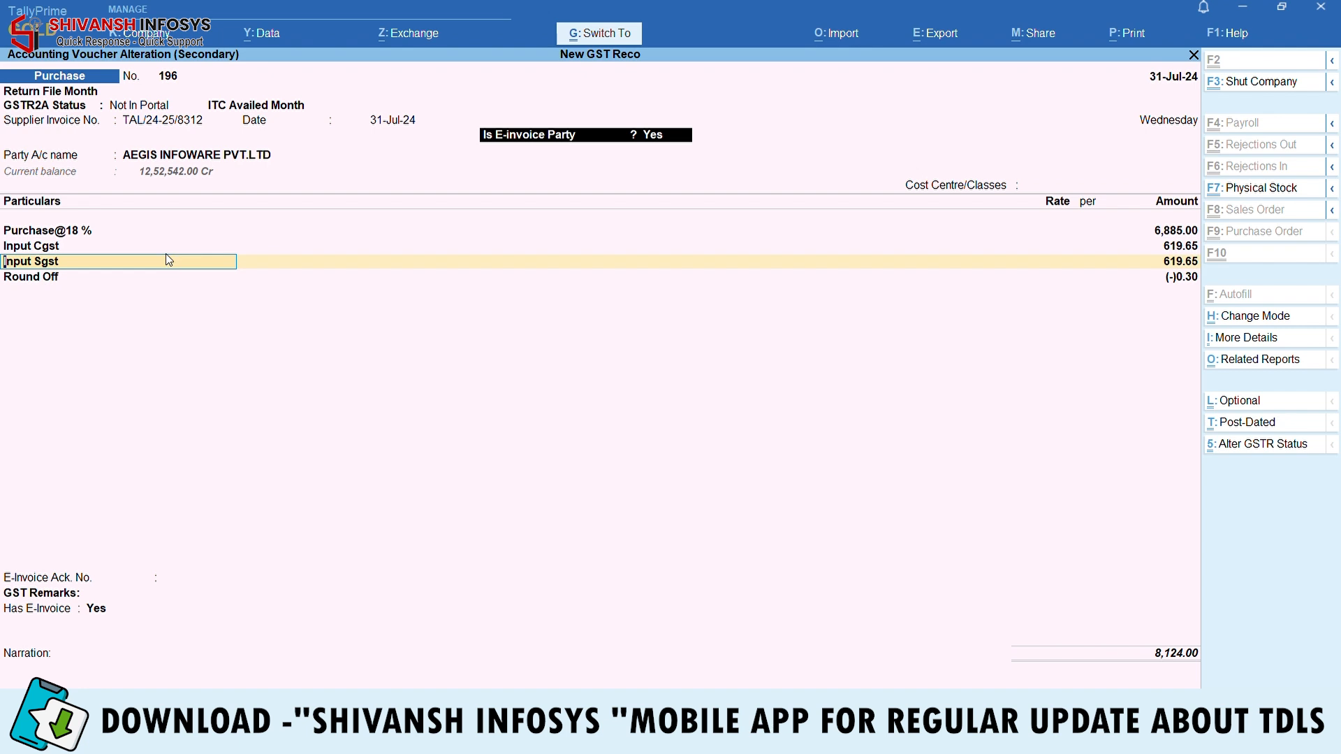
key(ctrl+a)
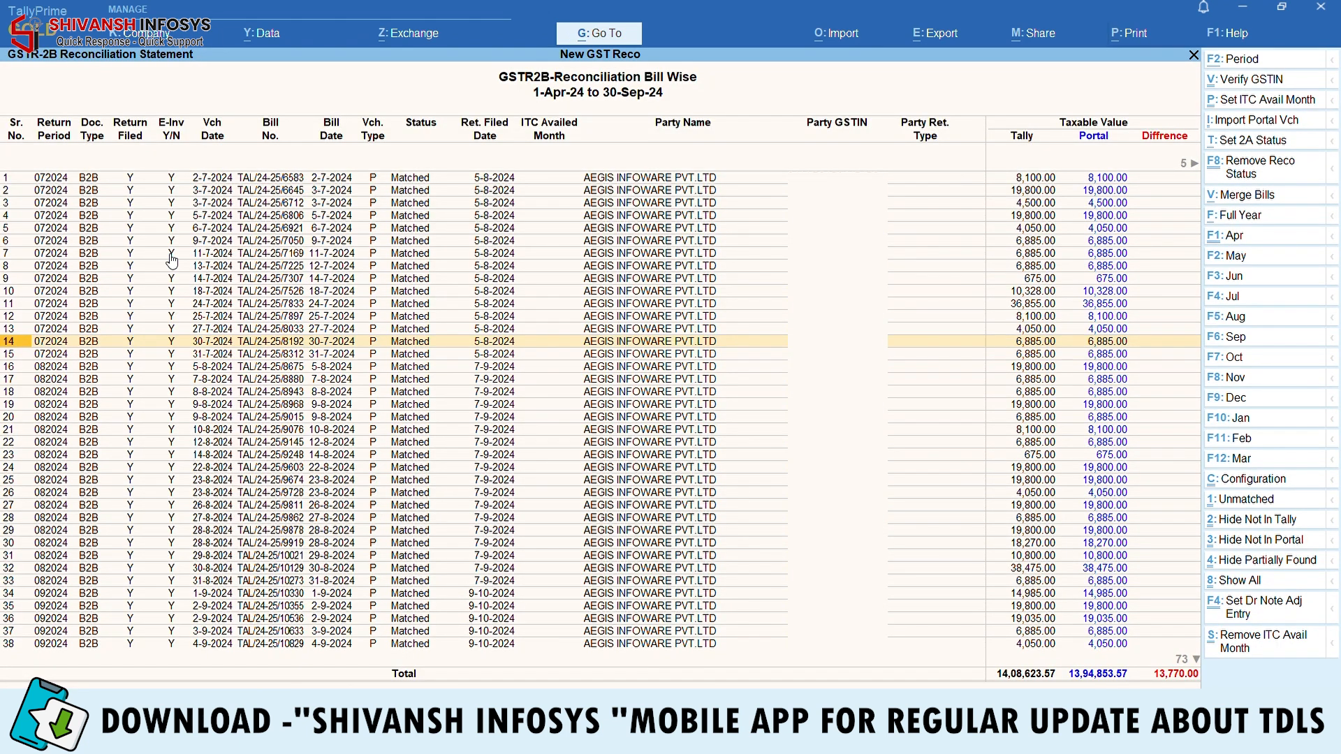
key(Return)
key(Escape)
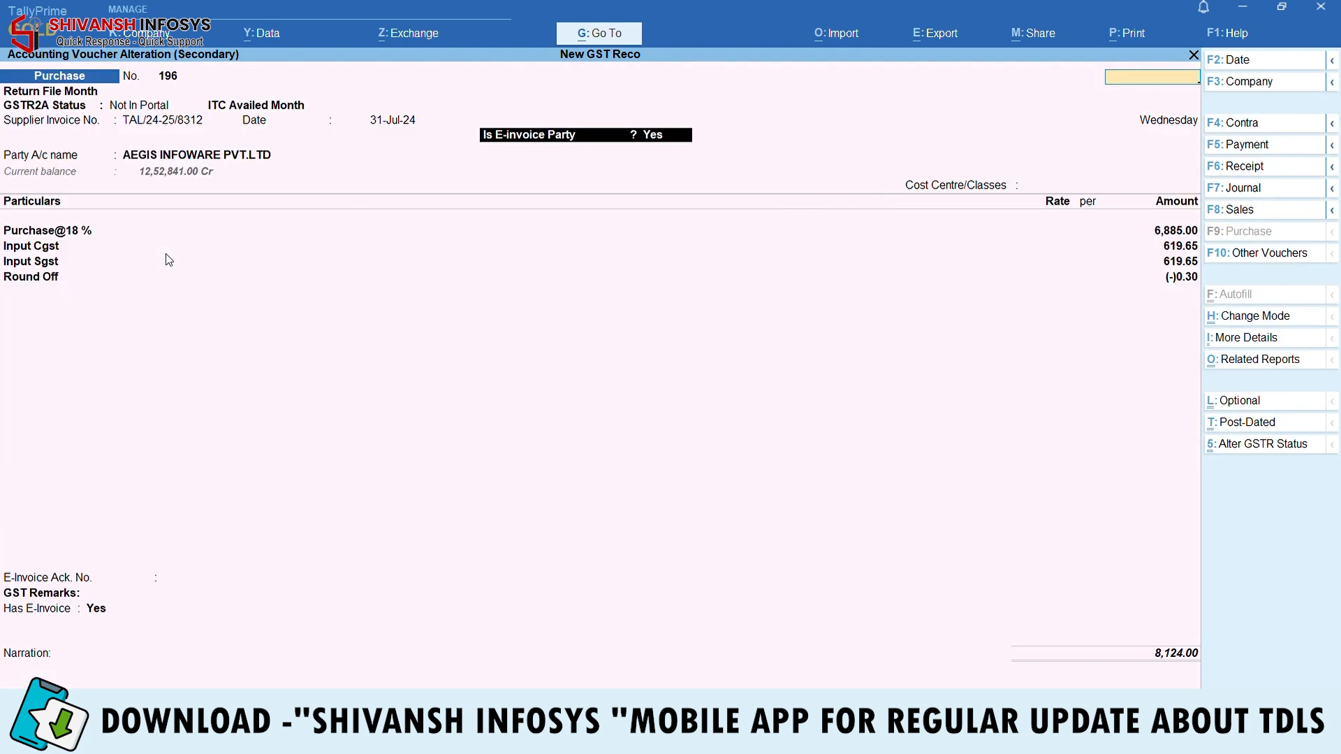
key(Escape)
key(Return)
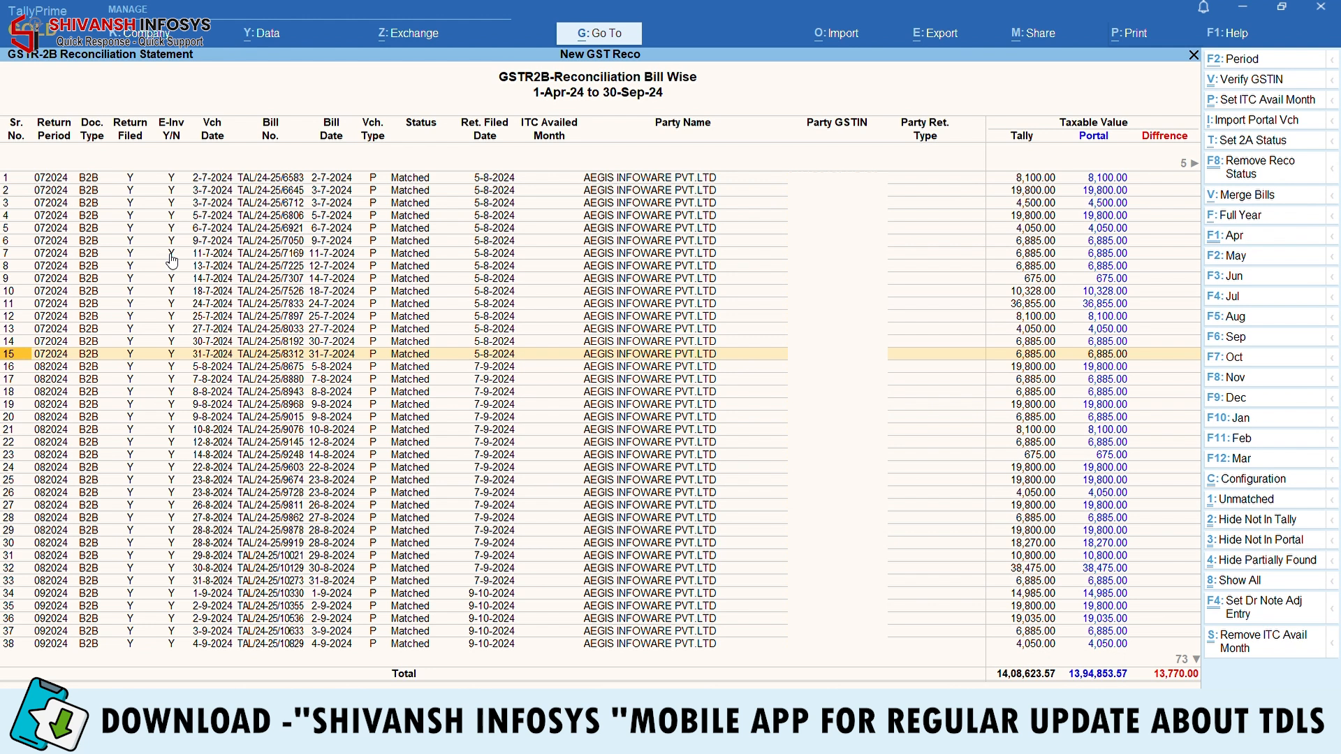
key(Up)
key(Up)
key(Up)
key(Up)
key(Up)
key(Up)
key(Up)
key(Up)
key(Up)
key(Up)
key(Up)
key(Up)
key(Up)
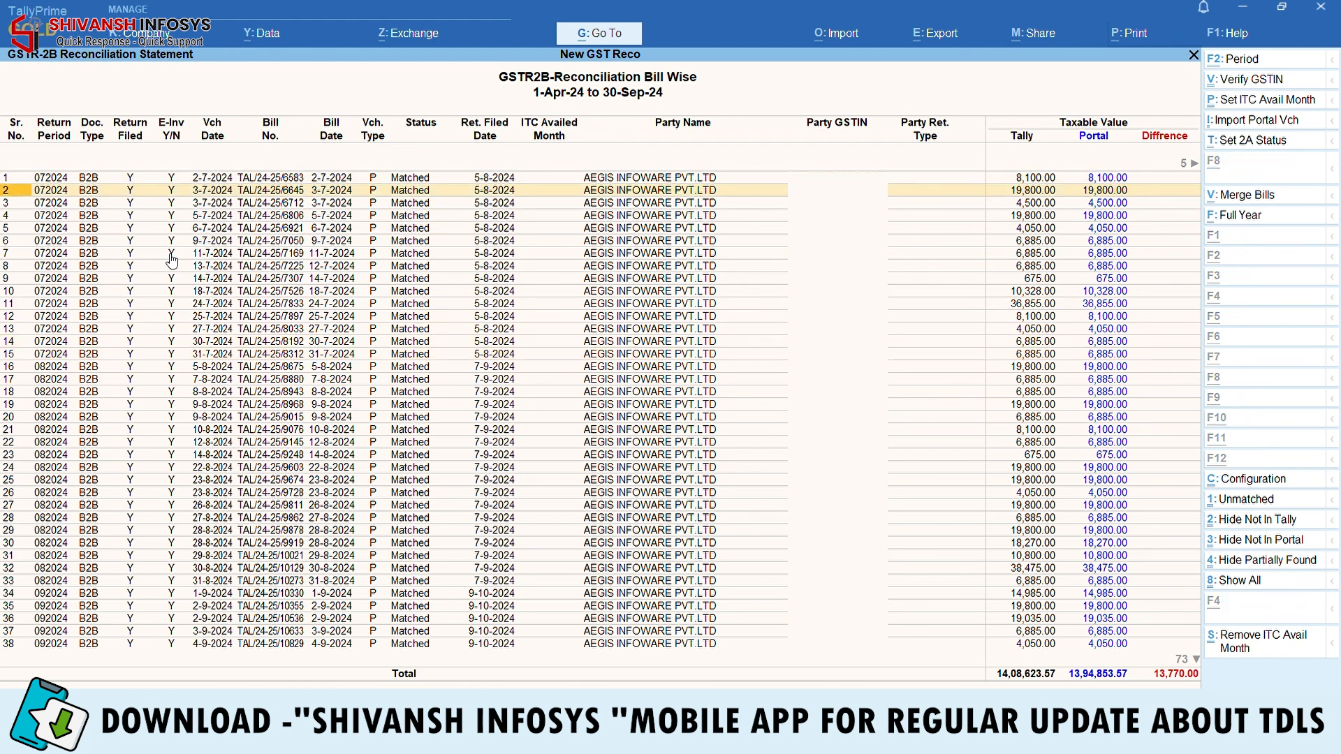
Set the report period to 1-9-2024 through 31-10-2024
key(F2)
text(1-9)
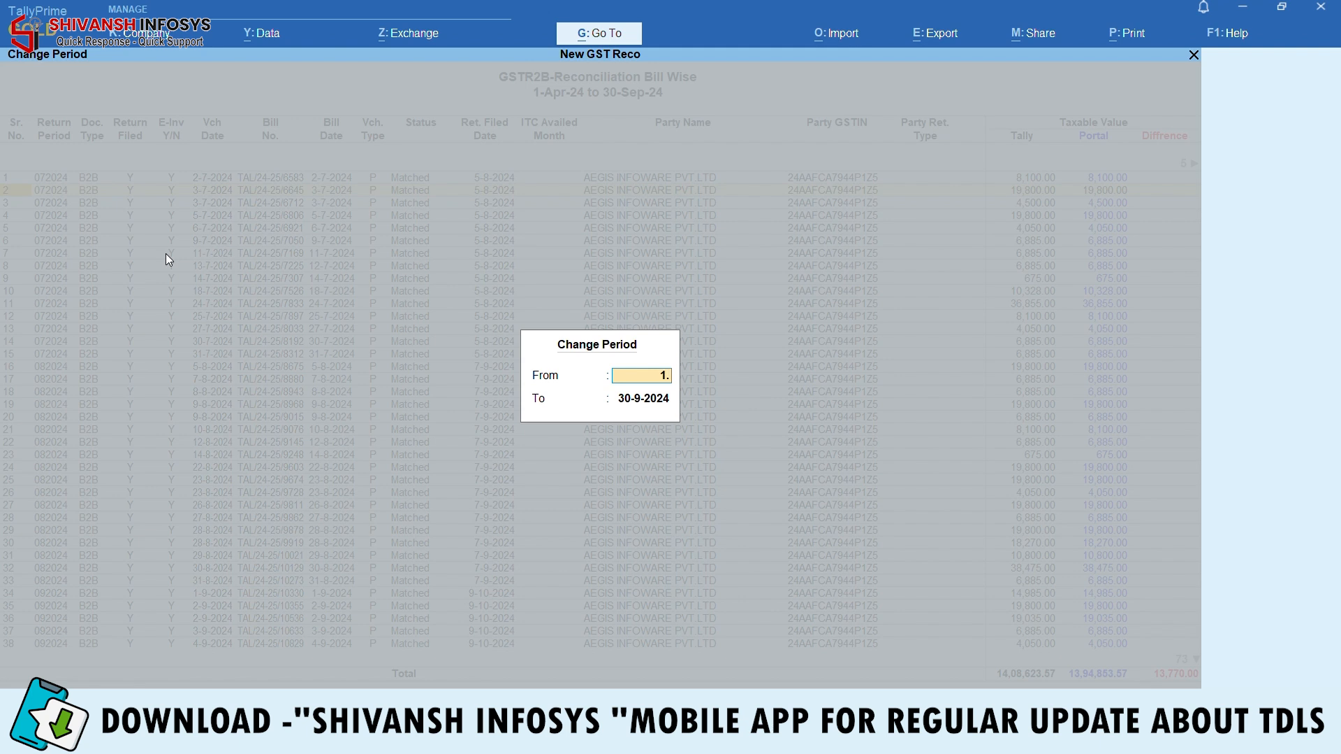
key(Return)
text(31.10)
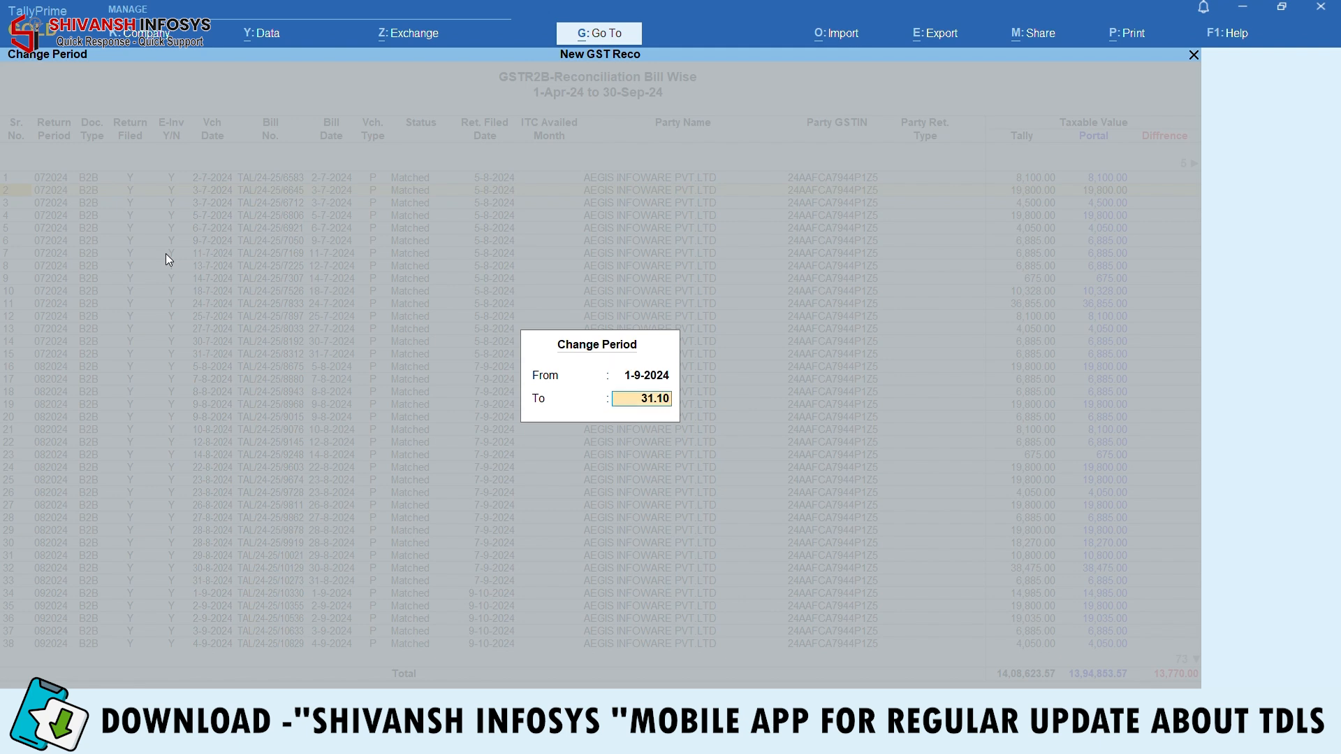
key(Return)
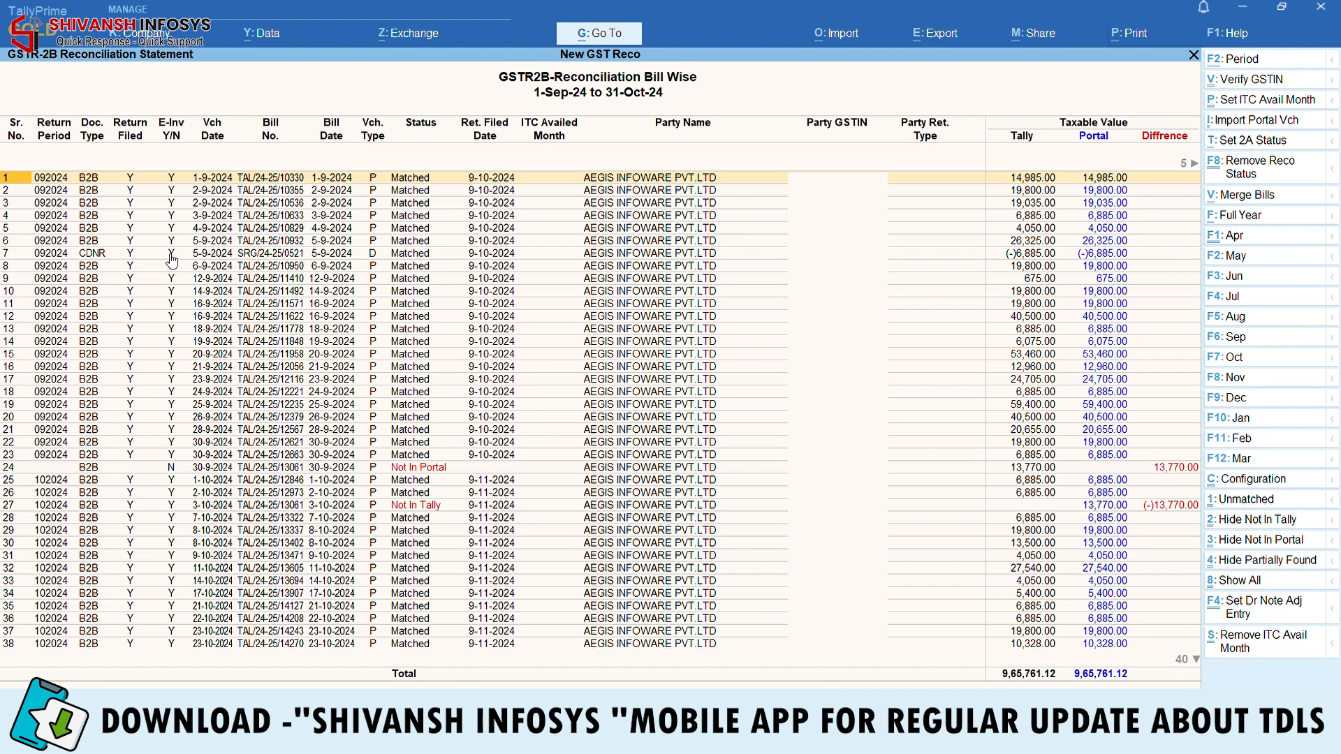
Review the Not In Portal bill TAL/24-25/13061 and the Not In Tally bill in row 27
key(Down)
key(Down)
key(Down)
key(Down)
key(Down)
key(Down)
key(Down)
key(Down)
key(Down)
key(Down)
key(Down)
key(Down)
key(Down)
key(Down)
key(Down)
key(Down)
key(Down)
key(Down)
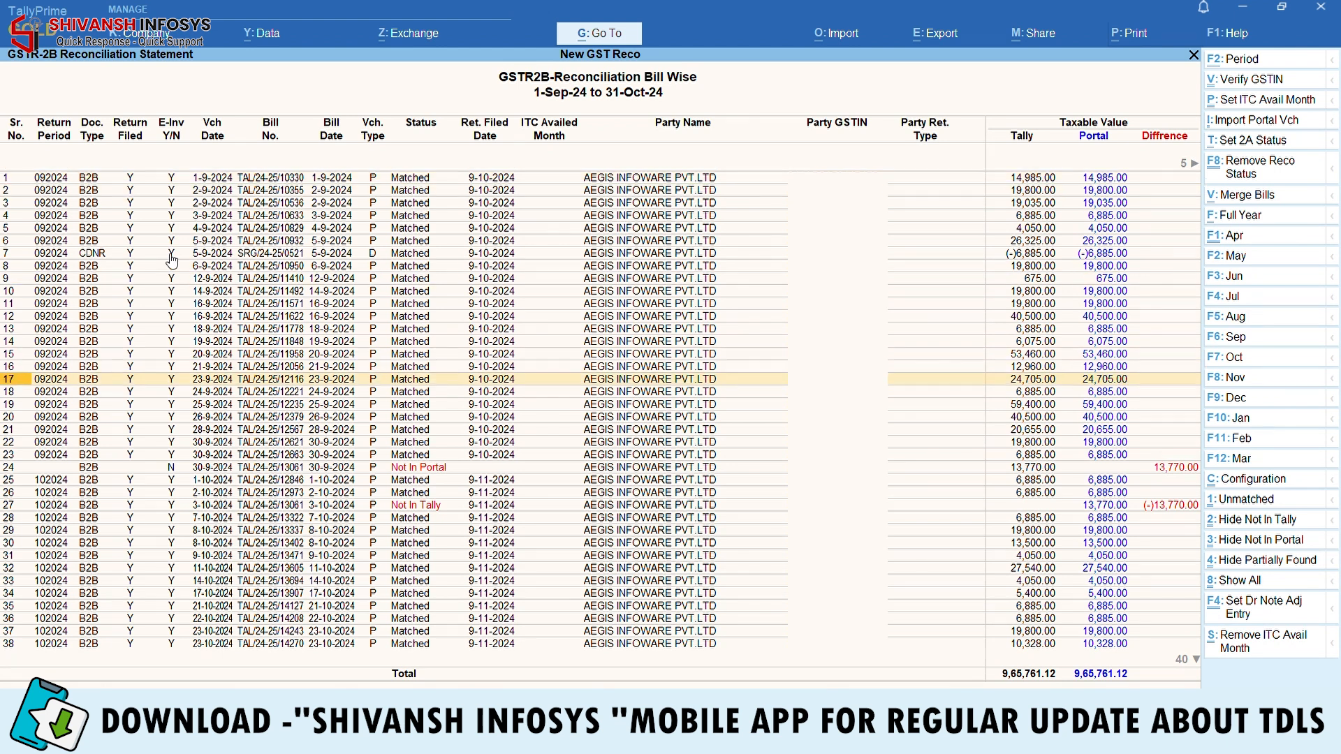
key(Down)
key(Down)
key(Down)
key(Down)
key(Down)
key(Return)
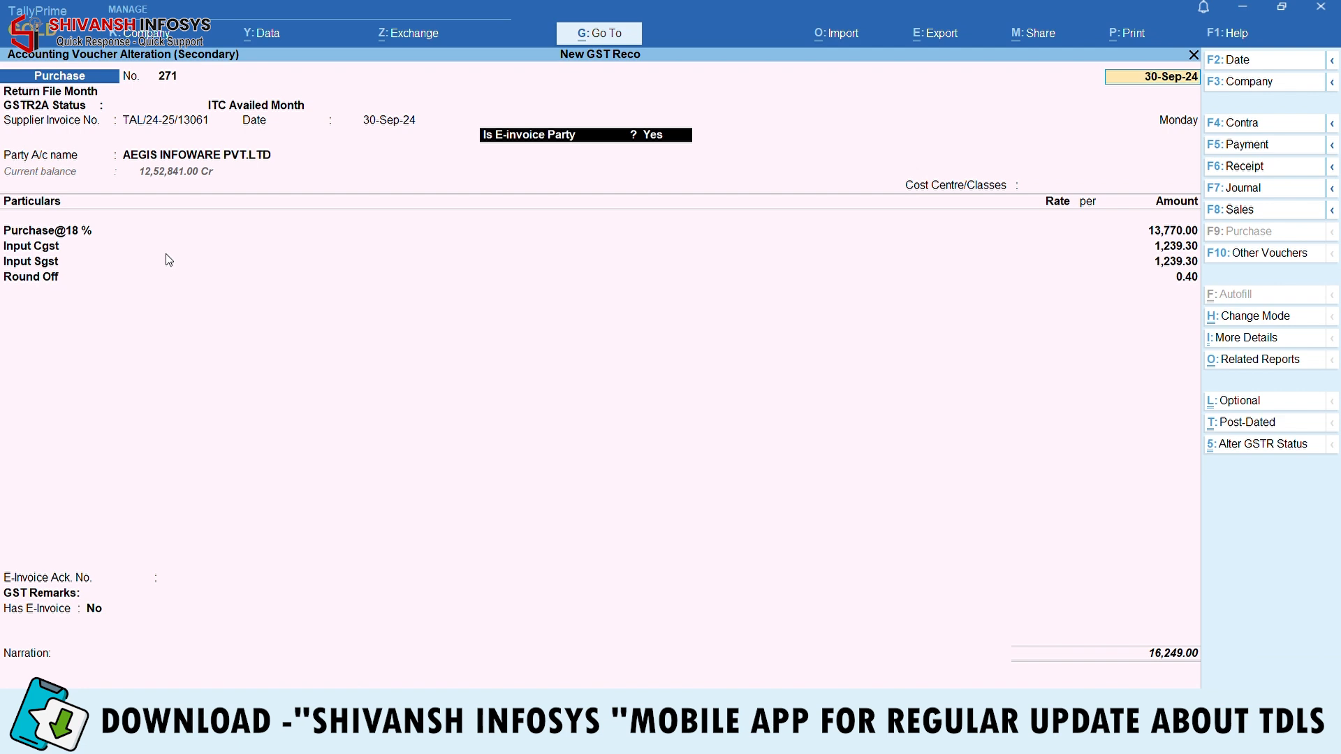
key(Escape)
key(Escape)
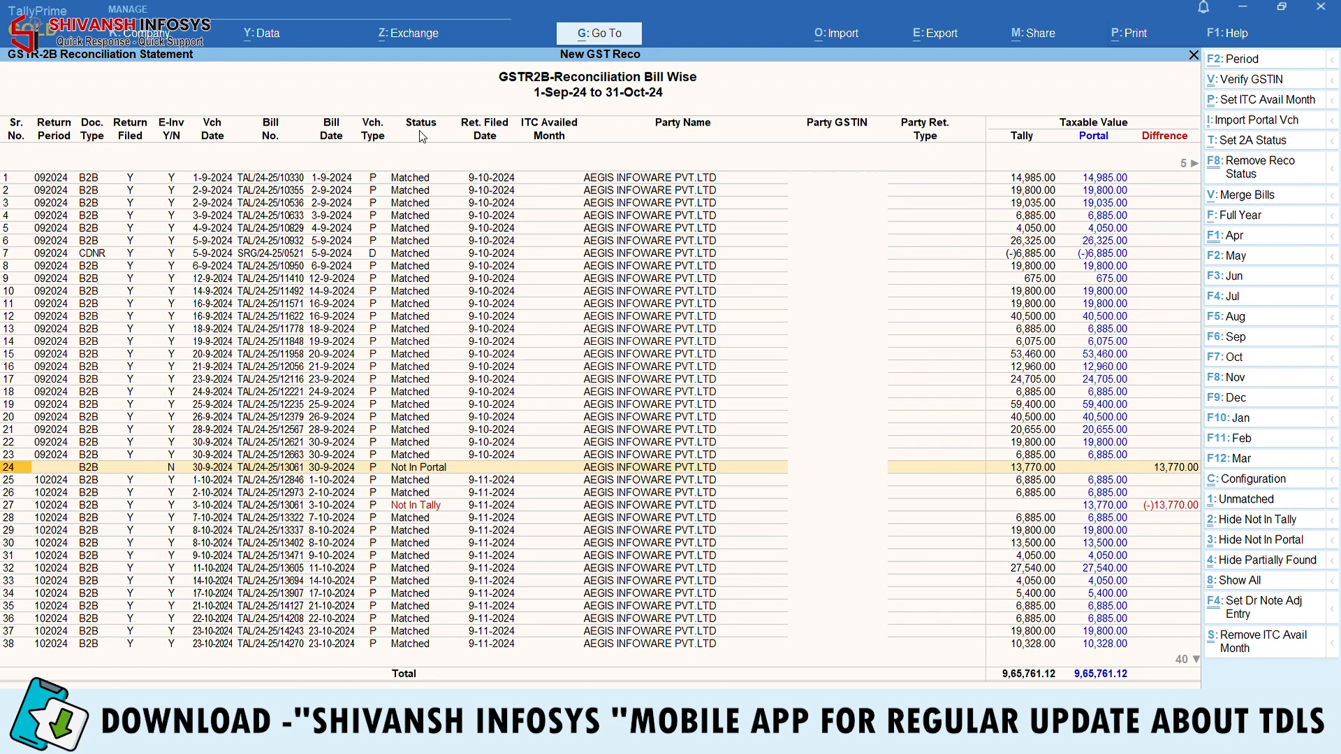
key(Down)
key(Down)
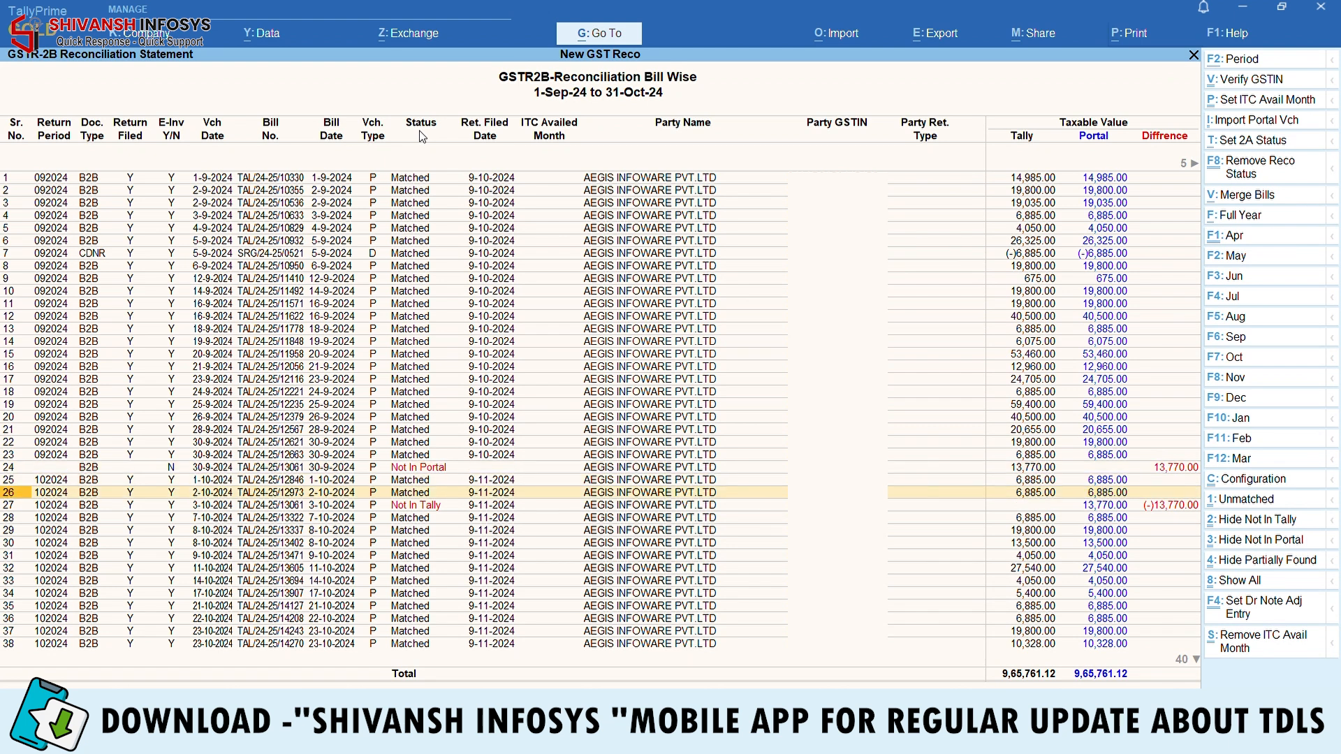
key(Down)
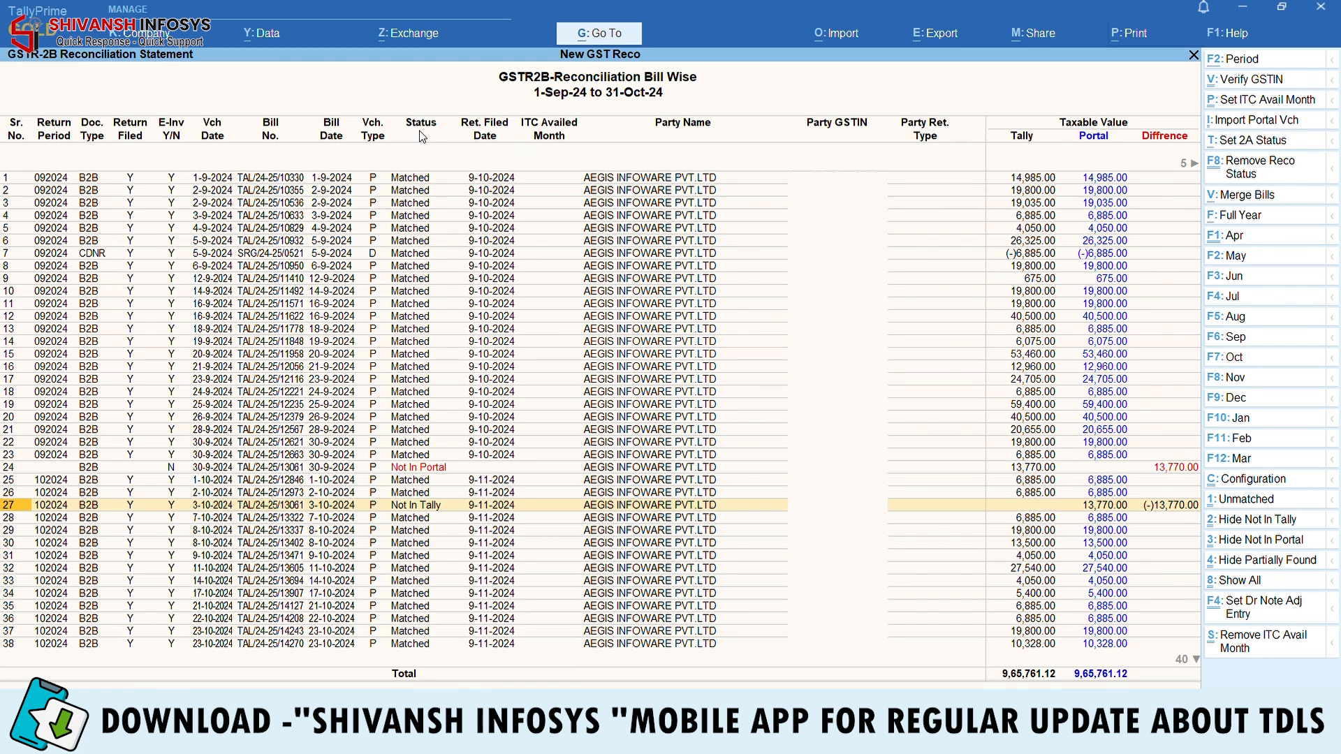
key(Return)
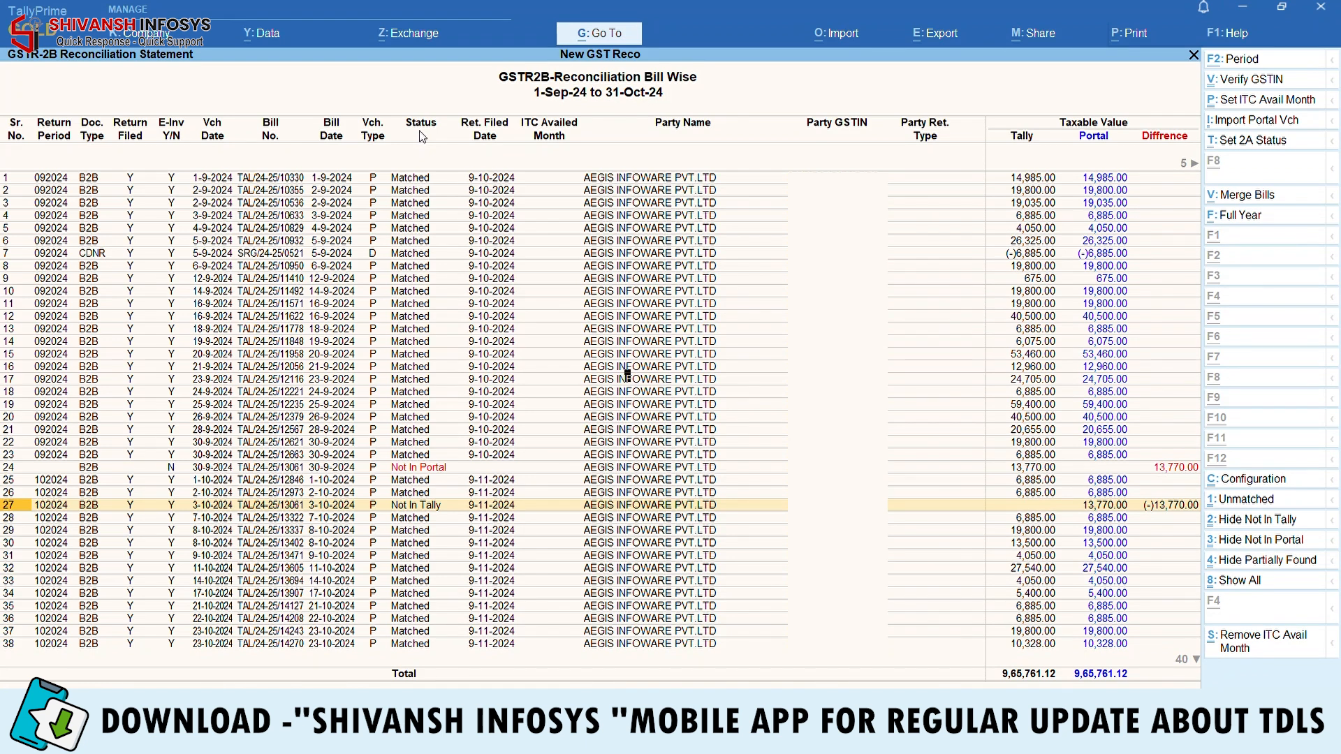
Start changing the period's From date to 1-7-2024
key(F2)
key(Return)
key(BackSpace)
text(1)
text(.7)
key(Return)
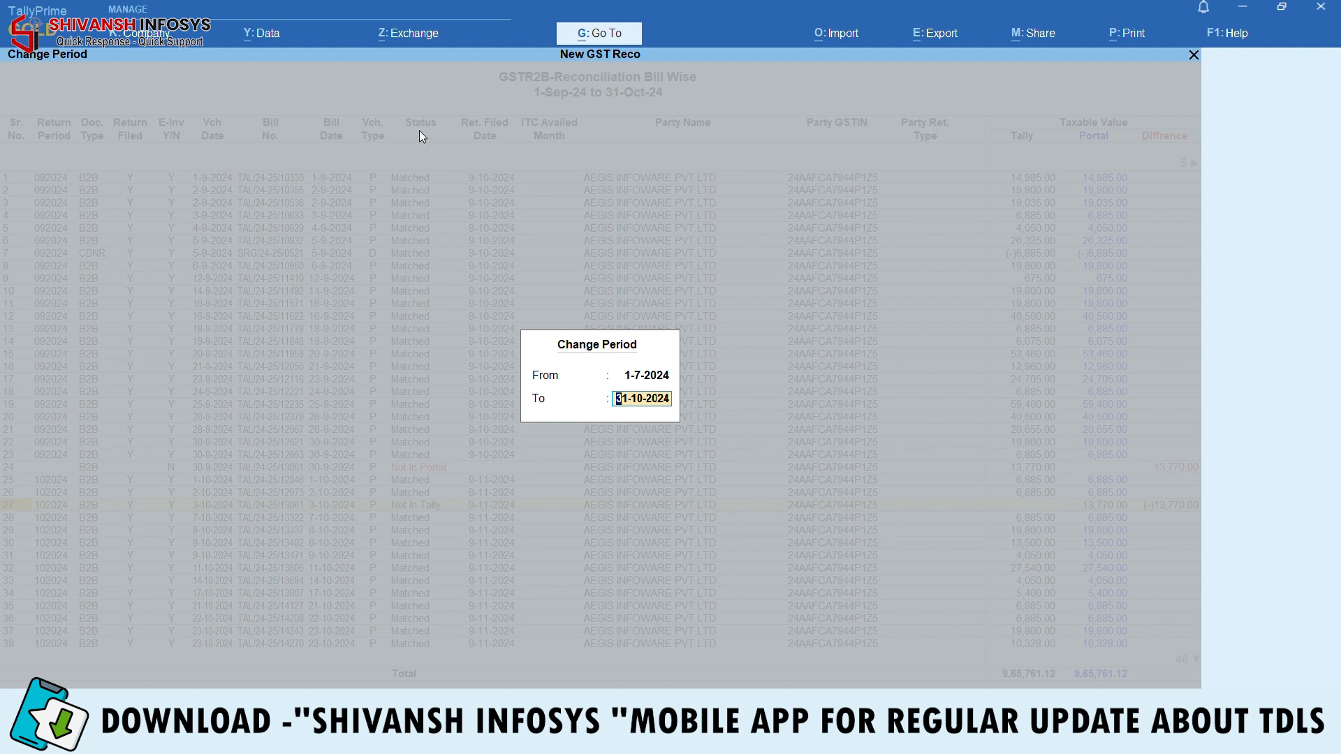
For 1-Jul-24 to 31-Oct-24, select every bill and set its 2A status to approved
key(Return)
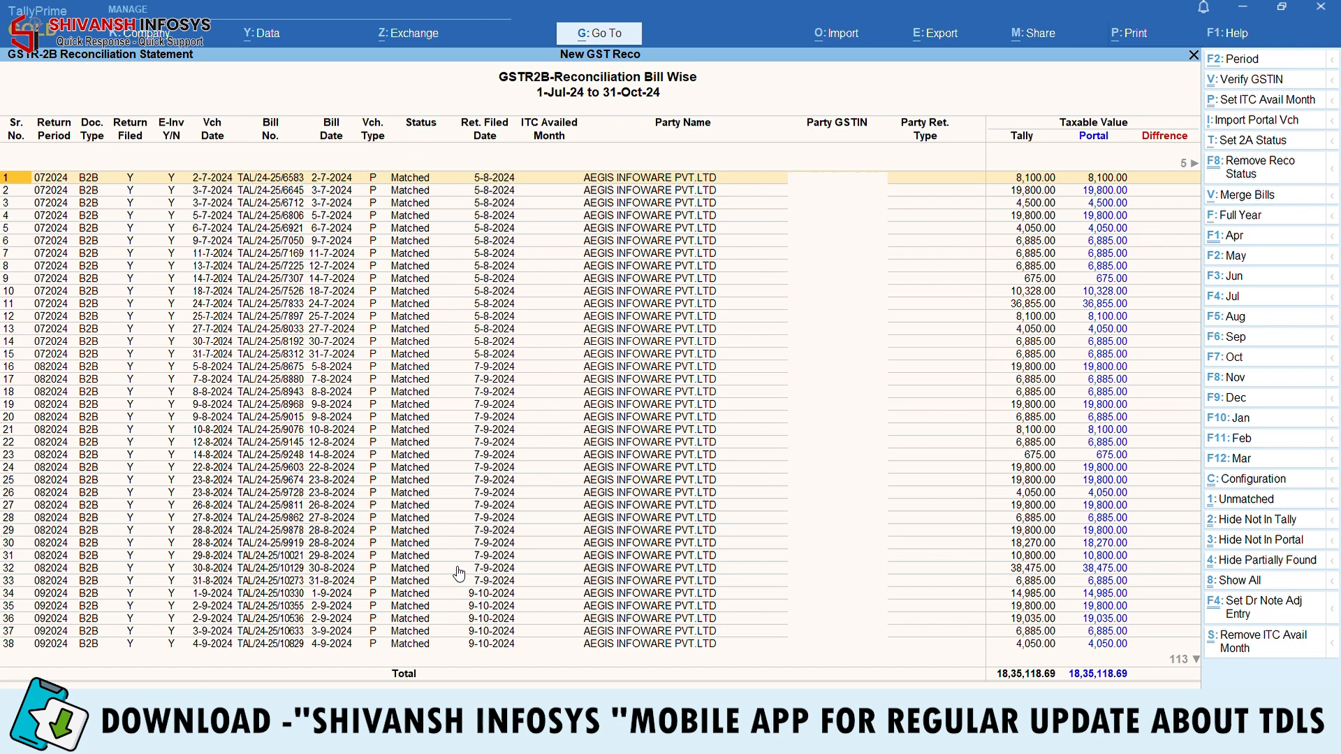
key(ctrl+space)
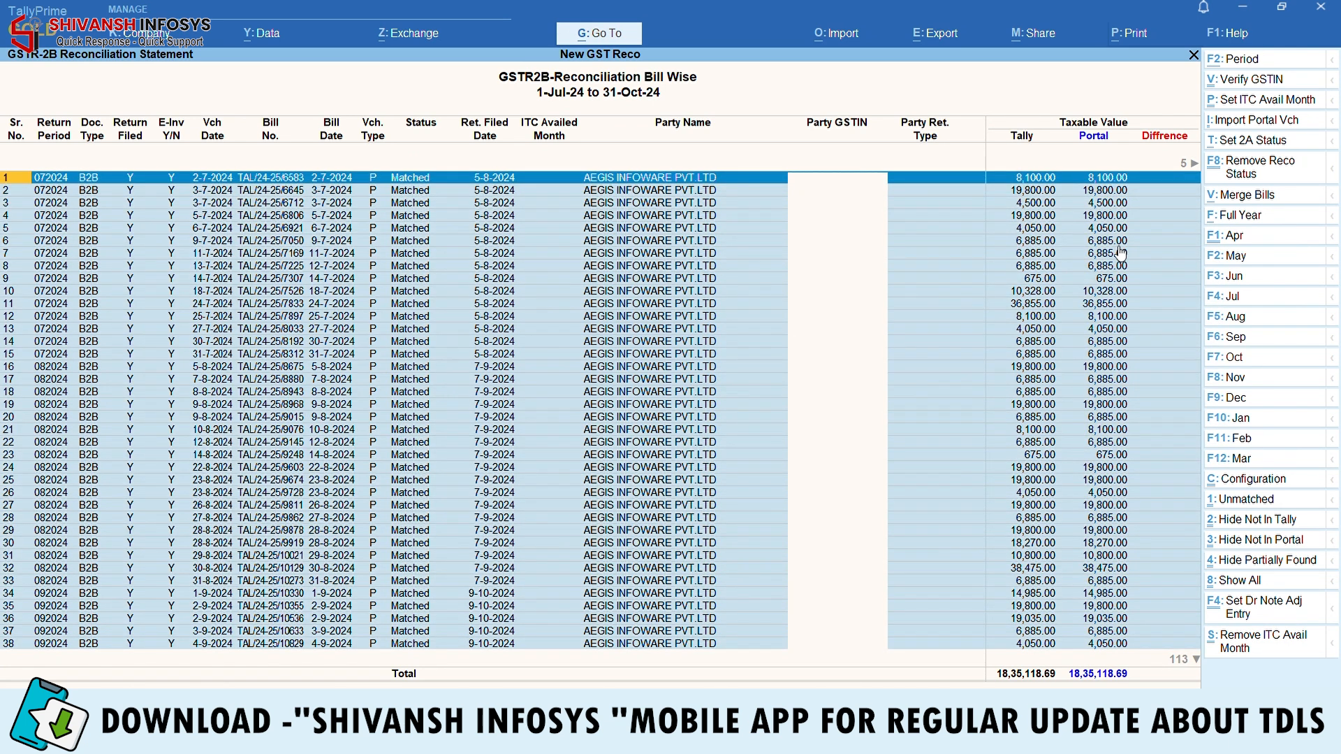
click(1247, 142)
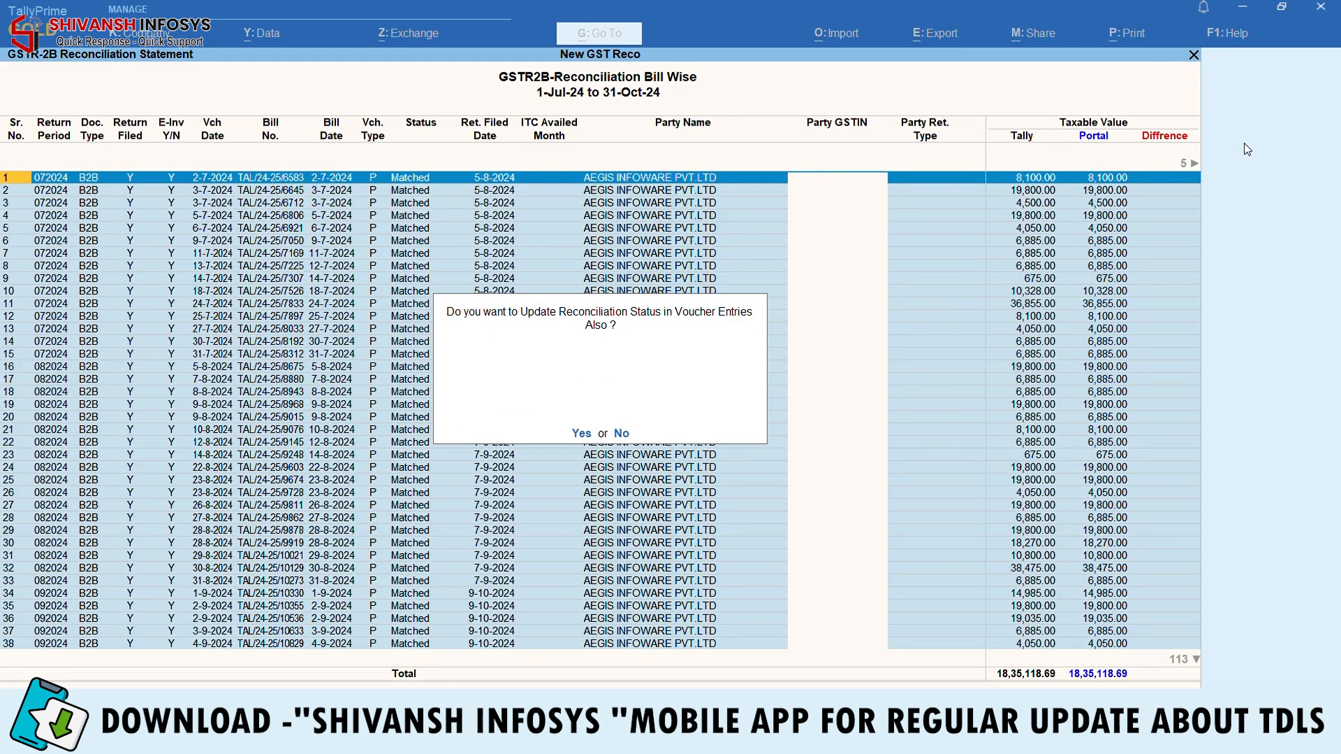
key(y)
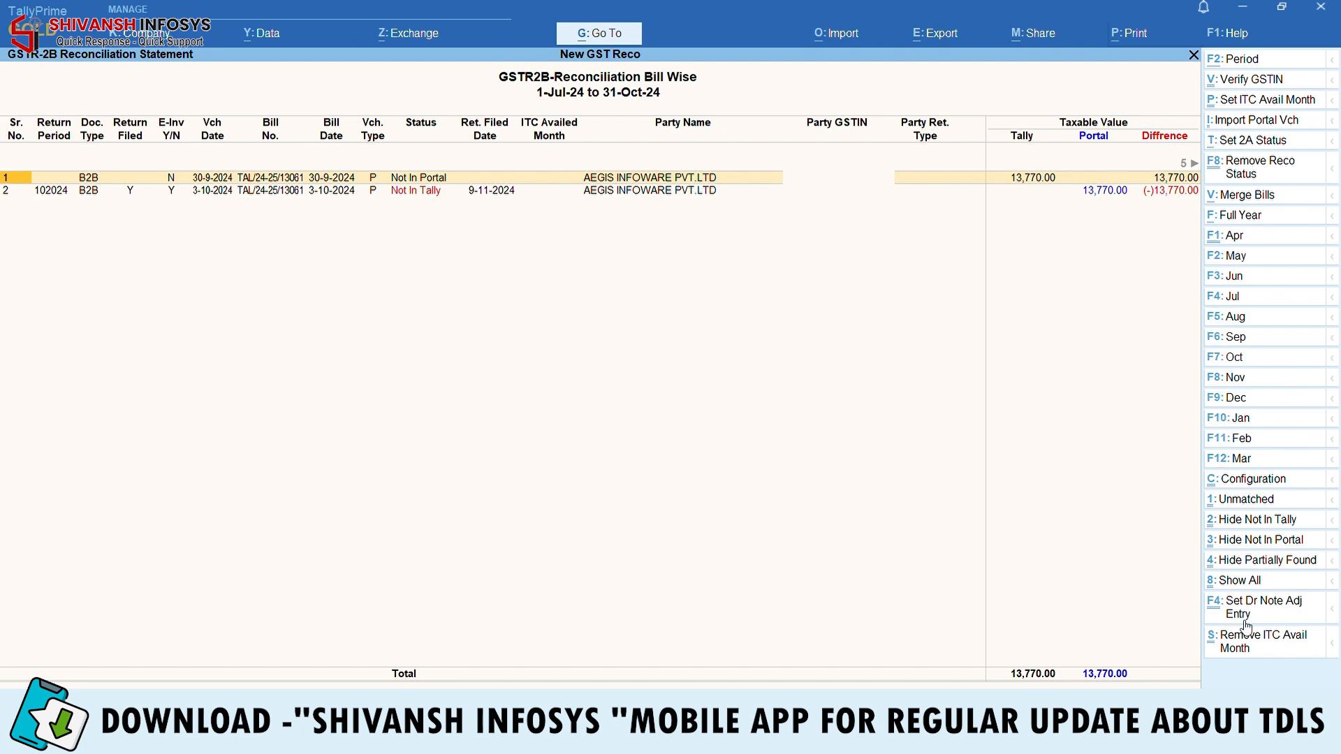
Show the approved bills, hide them again, select the Not In Tally bill, and close the statement
click(1255, 583)
key(Up)
key(Up)
key(Up)
key(Up)
key(Up)
key(Up)
key(Up)
key(Up)
key(Up)
key(Up)
key(Up)
key(Up)
key(Up)
key(Up)
key(Up)
key(Up)
key(Up)
key(Up)
key(Up)
key(Up)
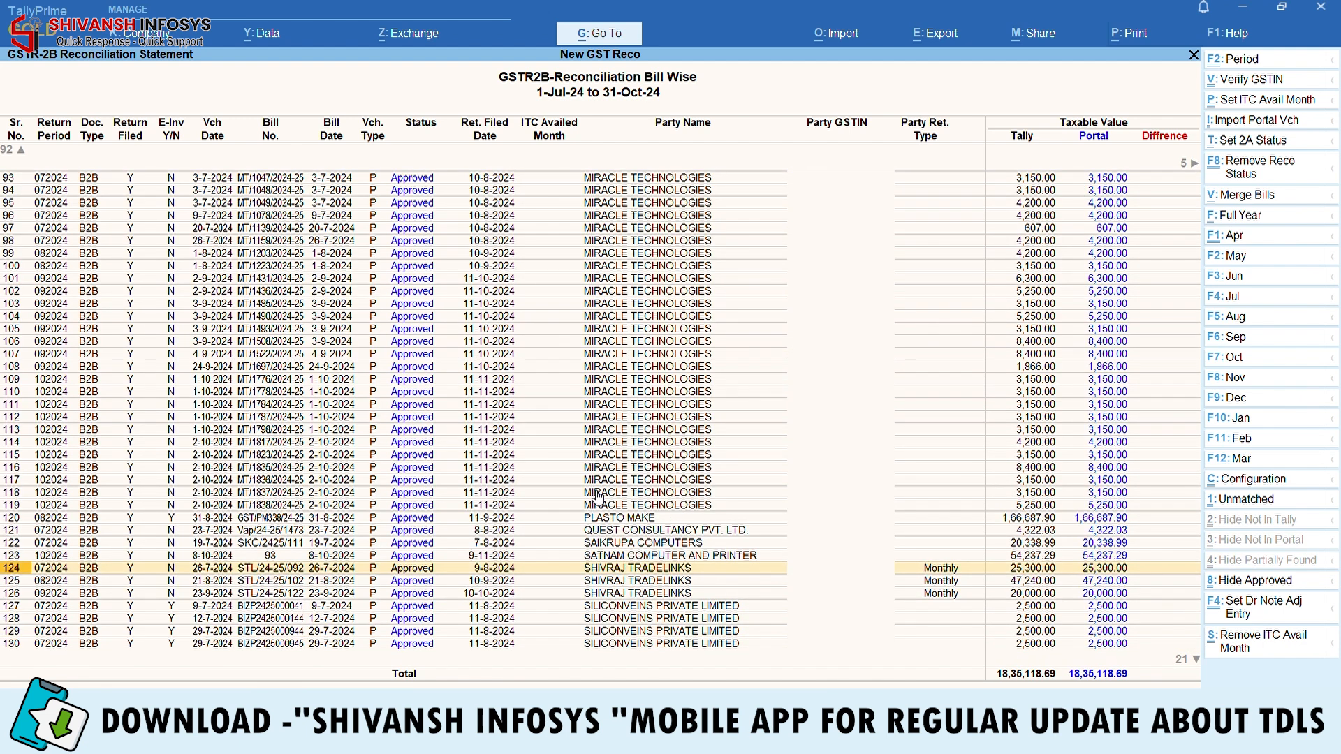
key(Up)
key(Up)
key(Up)
key(Up)
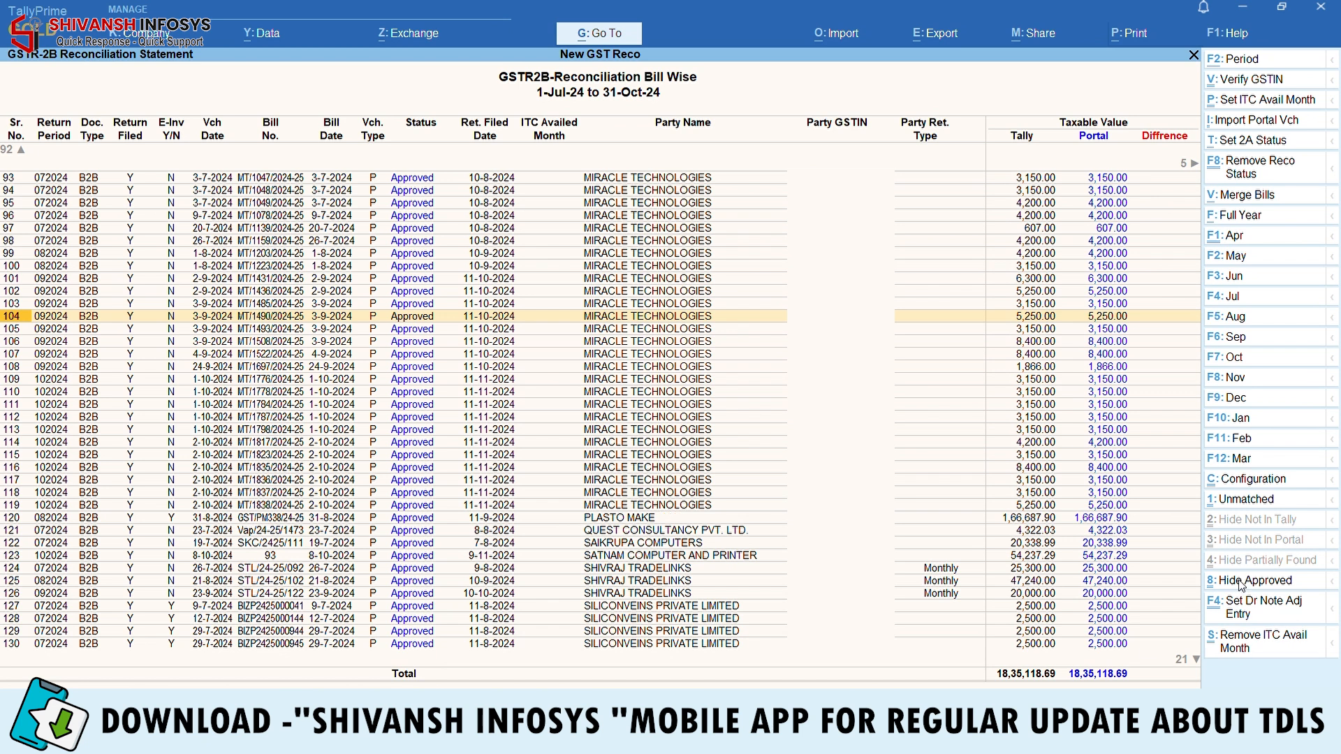
click(1277, 585)
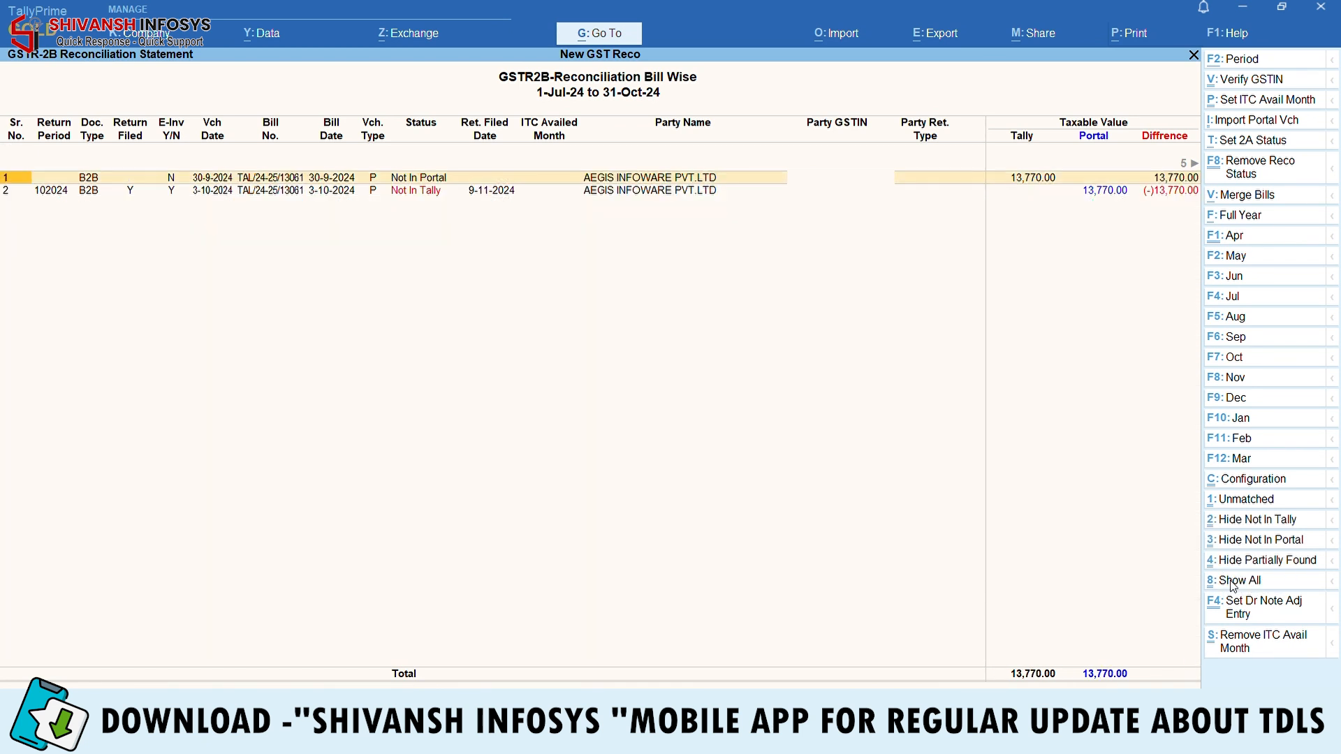
click(475, 196)
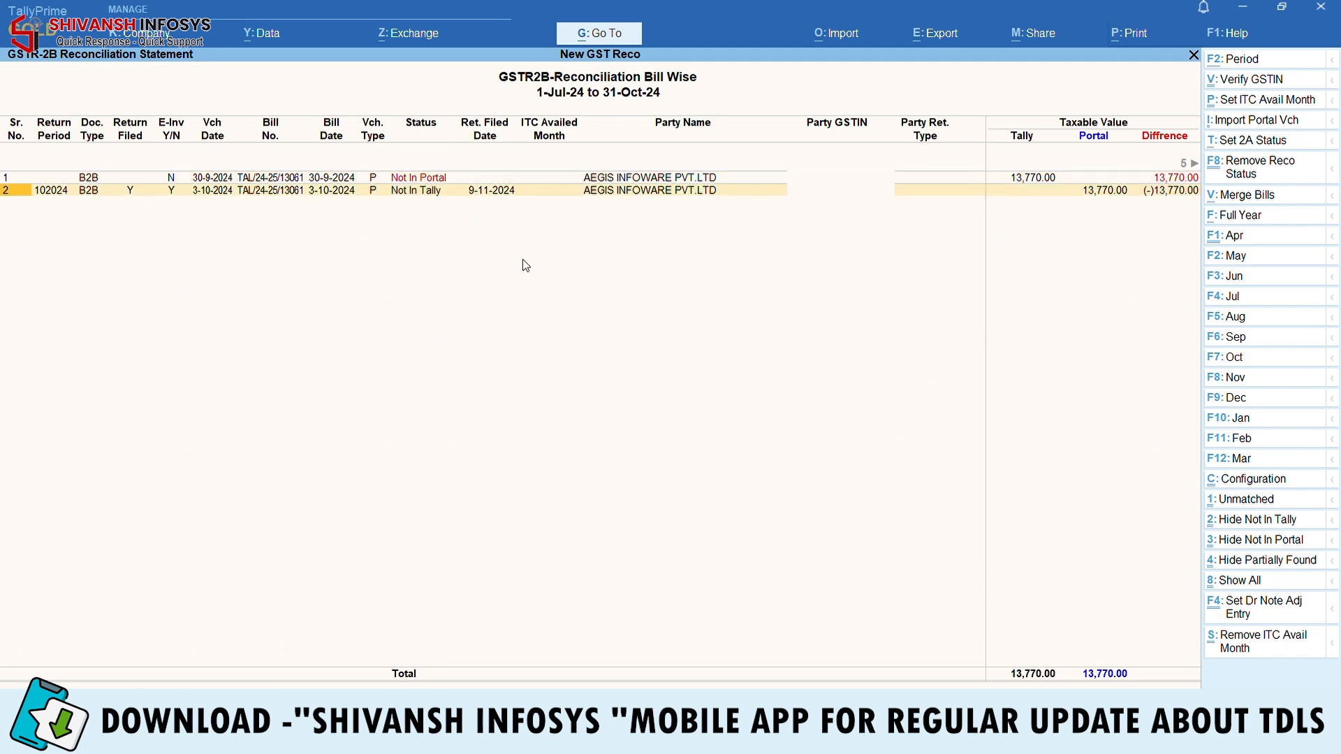
key(Escape)
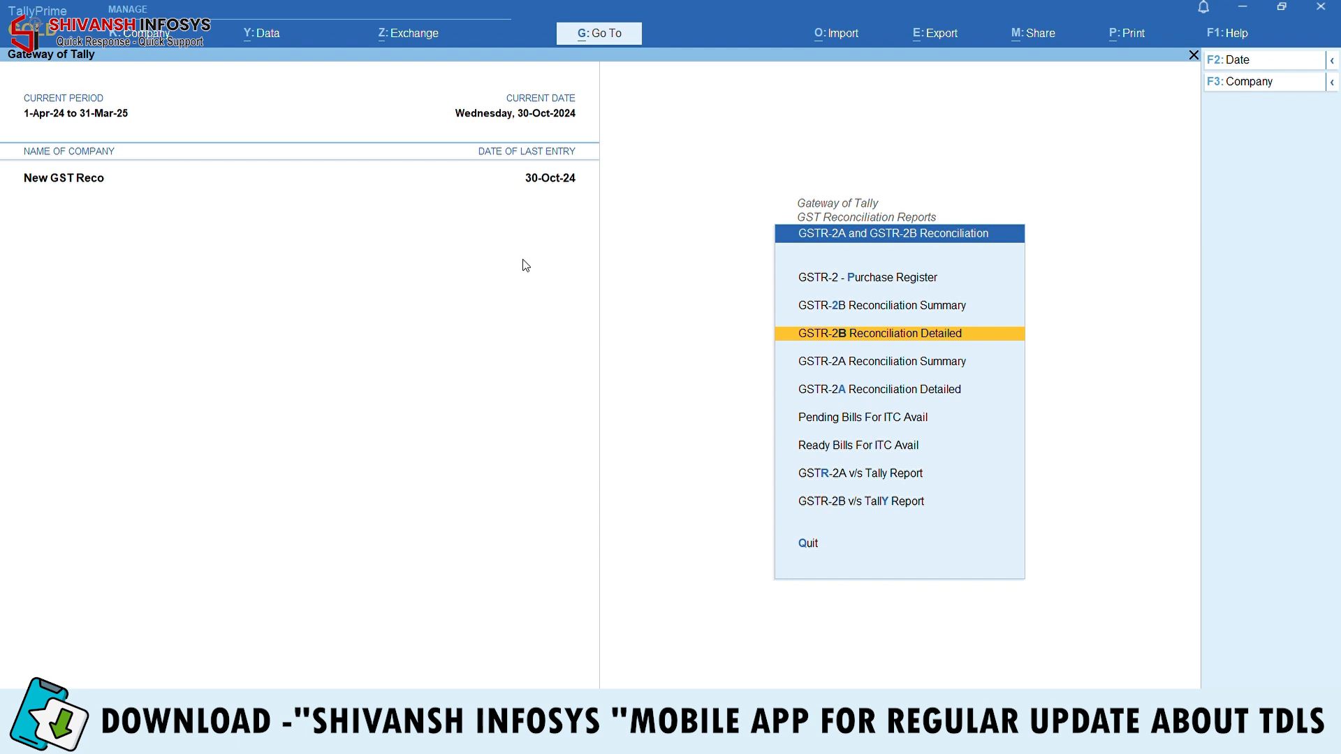
Open Ready Bills For ITC Avail with the period ending 31-10-2024
key(Down)
key(Down)
key(Down)
key(Down)
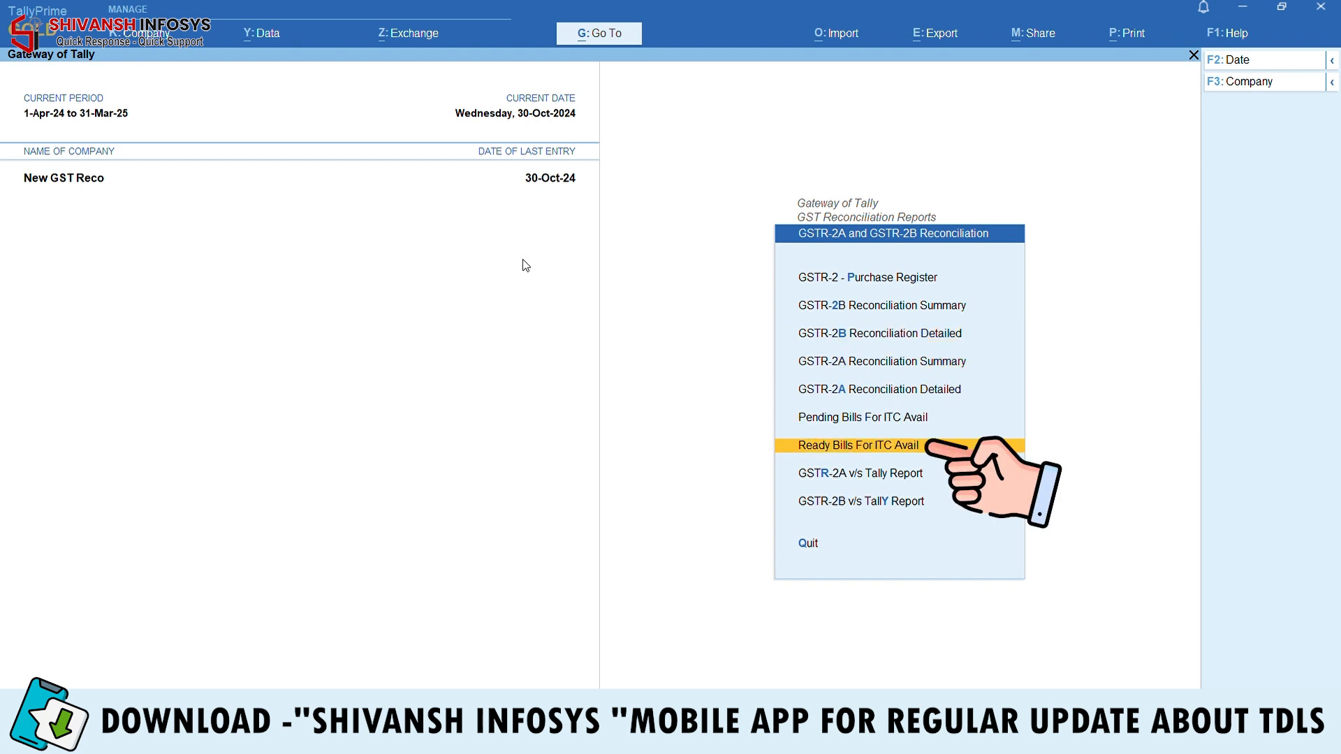
key(Return)
key(F2)
key(Return)
text(31.10)
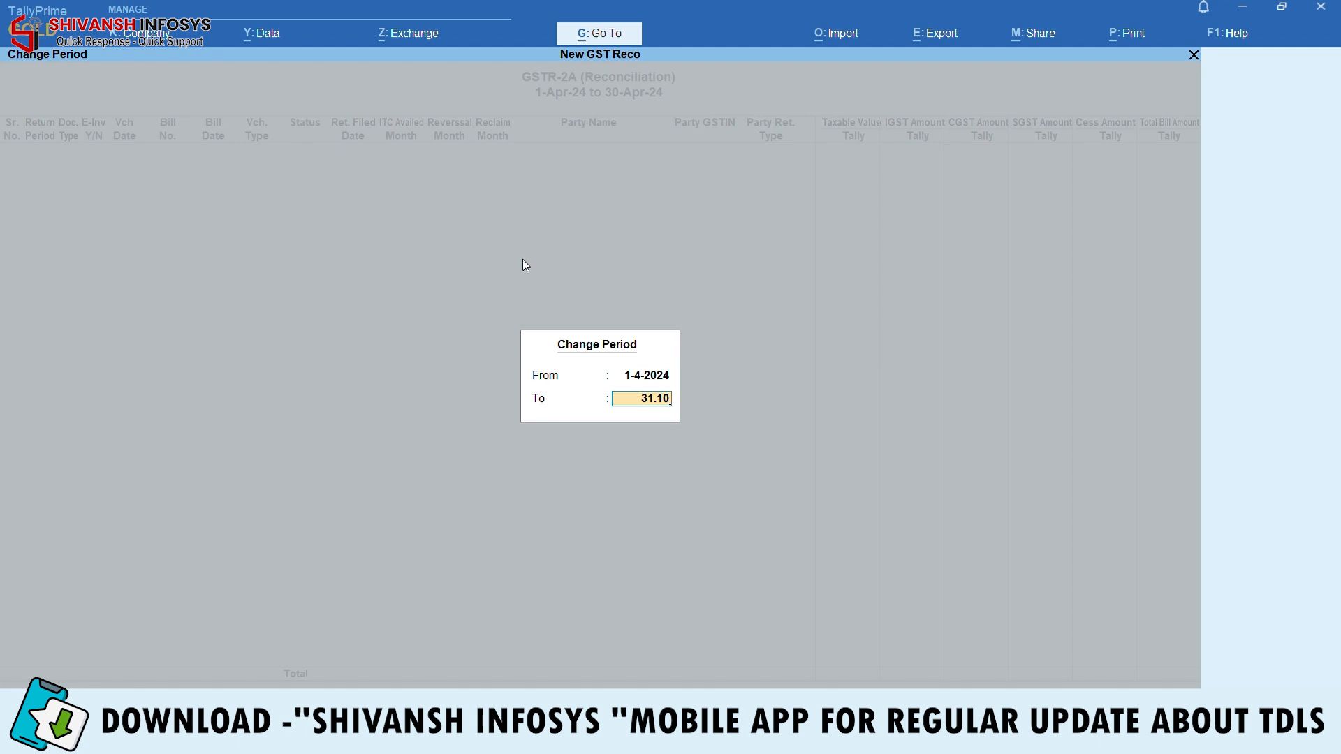
key(Return)
Browse the approved purchase entries in the matched statement
key(Down)
key(Down)
key(Down)
key(Down)
key(Down)
key(Down)
key(Down)
key(Down)
key(Down)
key(Down)
key(Down)
key(Down)
key(Down)
key(Down)
key(Down)
key(Down)
key(Down)
key(Down)
key(Down)
key(Down)
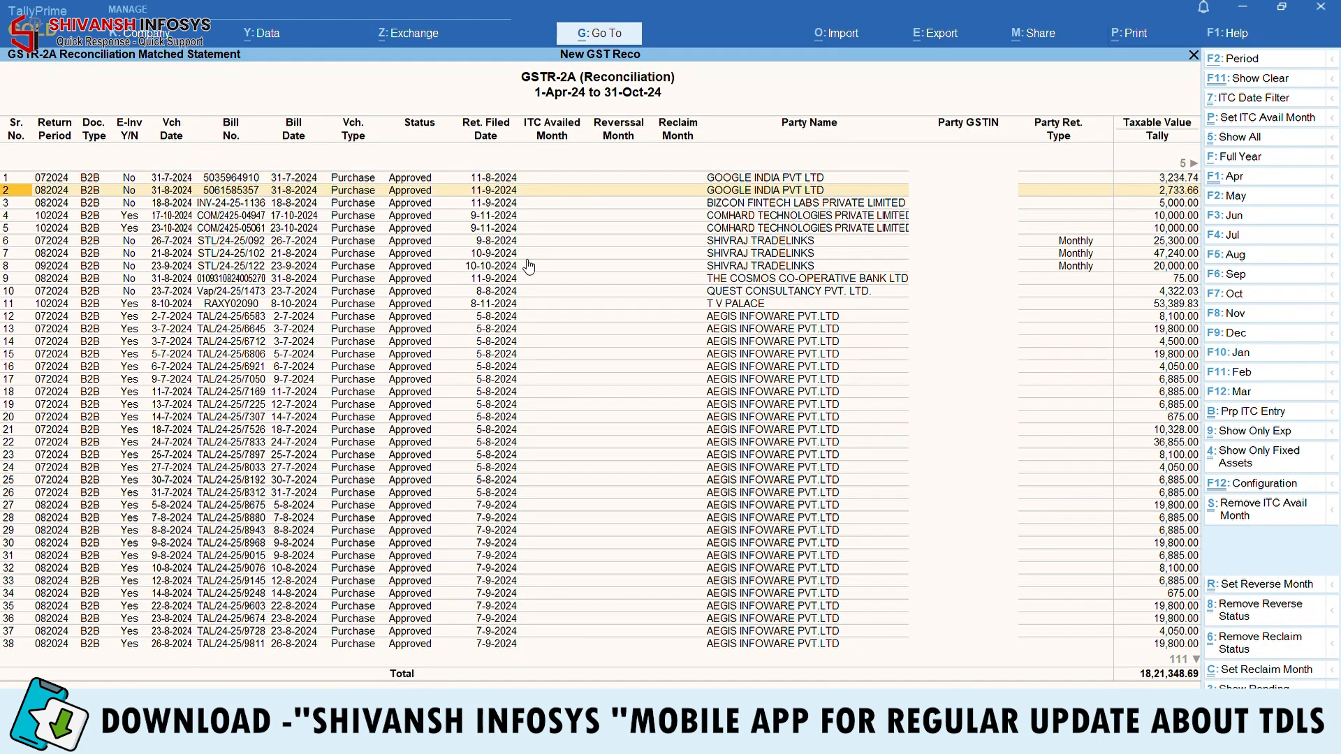
key(Down)
key(Down)
key(Down)
key(Down)
key(Down)
key(Down)
key(Down)
key(Down)
key(Down)
key(Down)
key(Down)
key(Down)
key(Down)
key(Down)
key(Down)
key(Down)
key(Down)
key(Down)
key(Down)
key(Down)
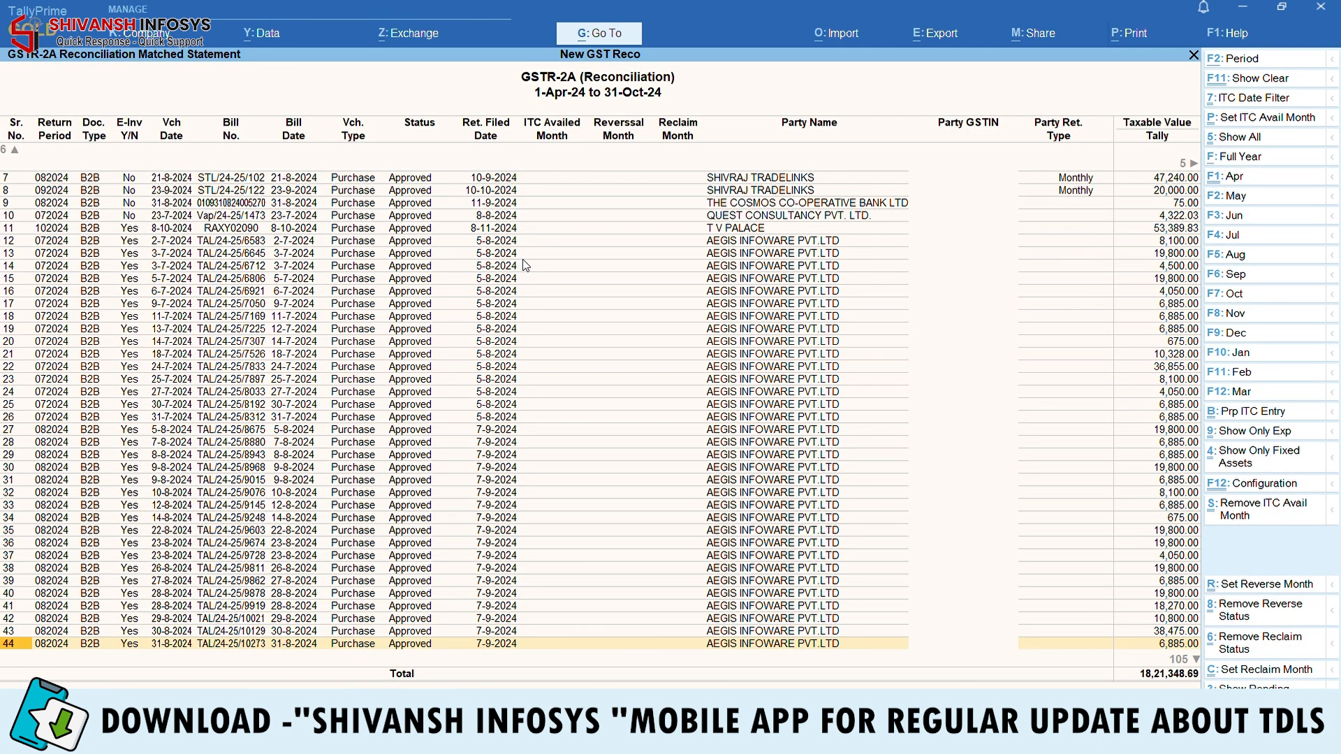
key(Down)
key(Down)
key(Down)
key(Down)
key(Down)
key(Down)
key(Down)
key(Down)
key(Down)
key(Down)
key(Down)
key(Down)
key(Down)
key(Down)
key(Down)
key(Down)
key(Down)
key(Down)
key(Down)
key(Down)
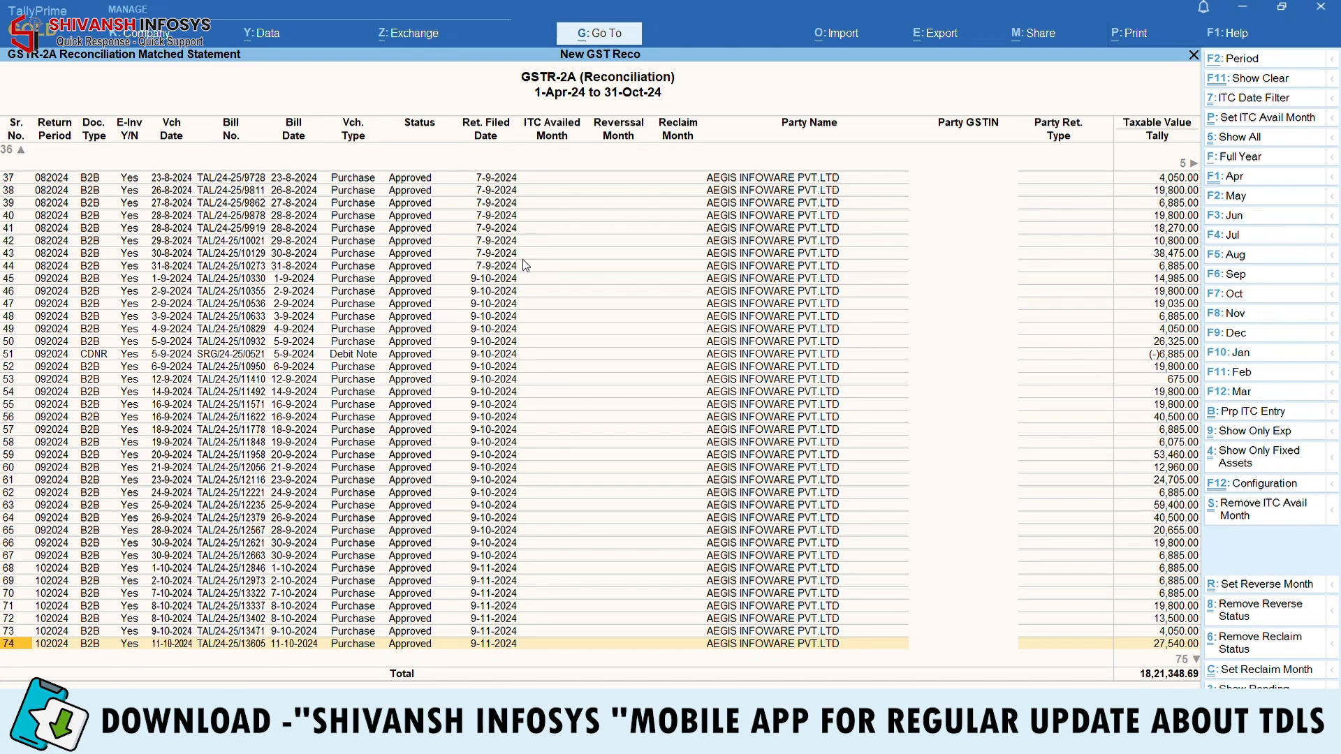
key(Down)
key(Down)
key(Down)
key(Down)
key(Down)
key(Down)
key(Down)
key(Down)
key(Down)
key(Down)
key(Down)
key(Down)
key(Down)
key(Down)
key(Down)
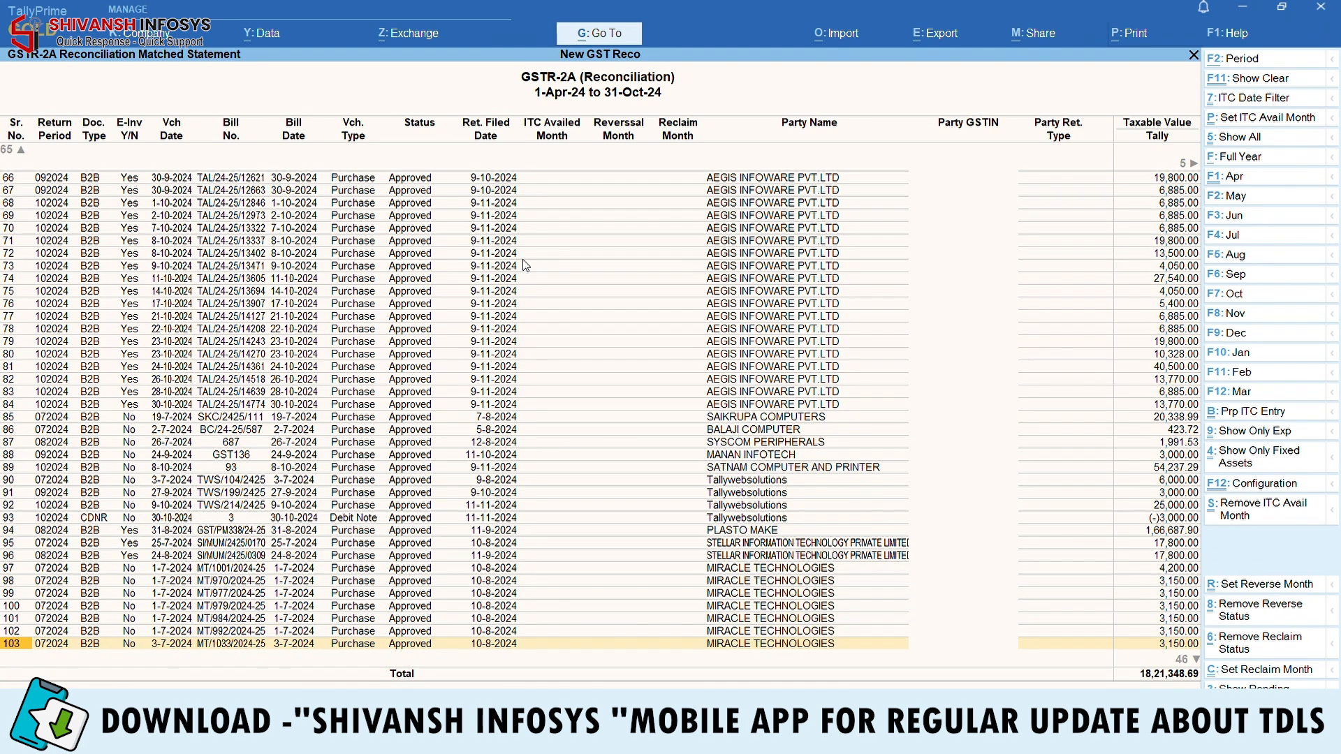
key(Up)
key(Up)
key(Up)
key(Up)
key(Up)
key(Up)
key(Up)
key(Up)
key(Up)
key(Up)
key(Up)
key(Up)
key(Up)
key(Up)
key(Up)
key(Up)
key(Up)
key(Up)
key(Up)
key(Up)
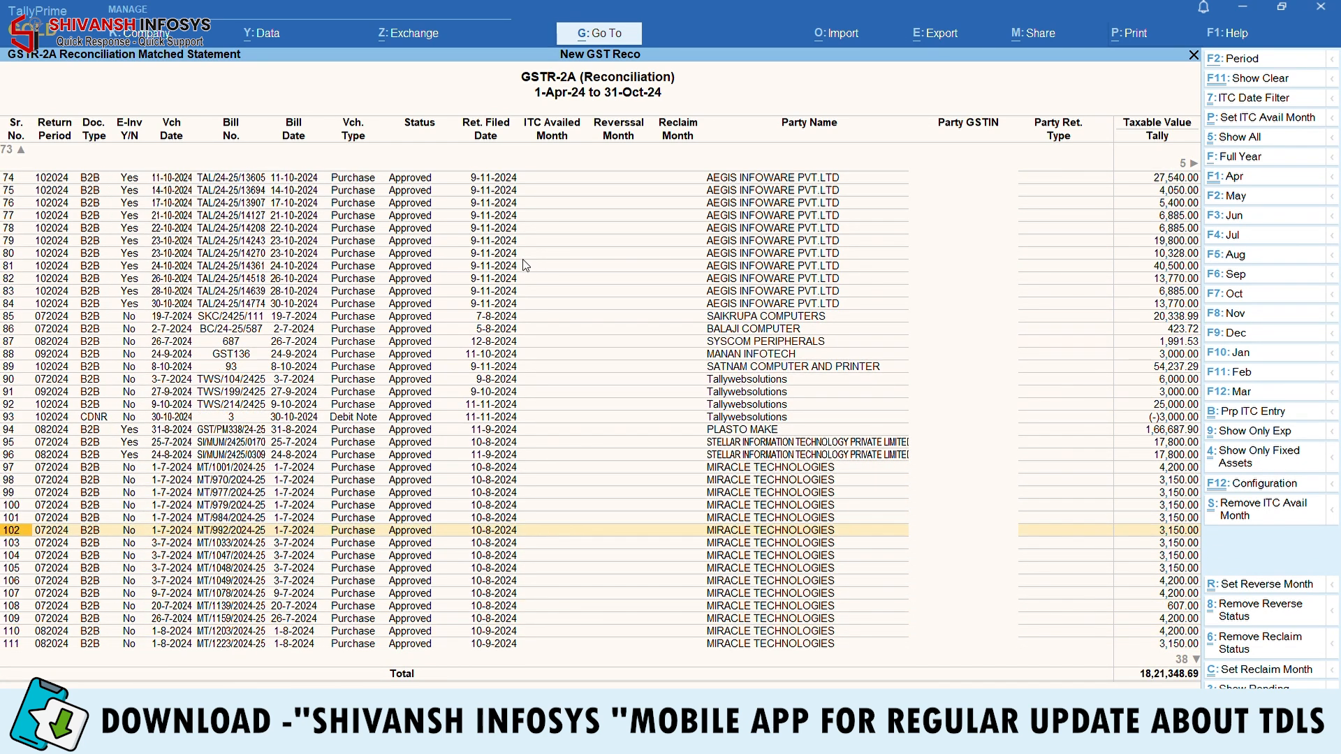
key(Up)
key(Up)
key(Up)
key(Up)
key(Up)
key(Up)
key(Up)
key(Up)
key(Up)
key(Up)
key(Up)
key(Up)
key(Up)
key(Up)
key(Up)
key(Up)
key(Up)
key(Up)
key(Up)
key(Up)
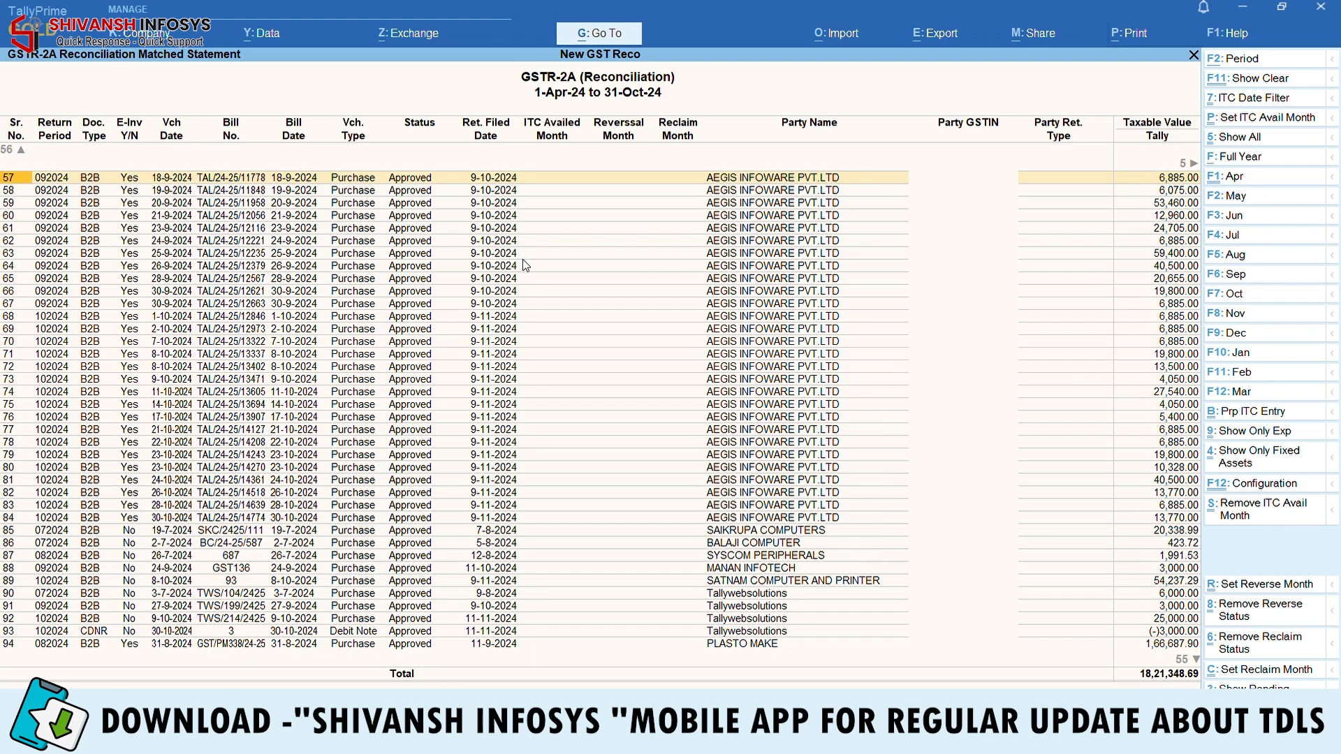
key(Up)
key(Up)
key(Up)
key(Up)
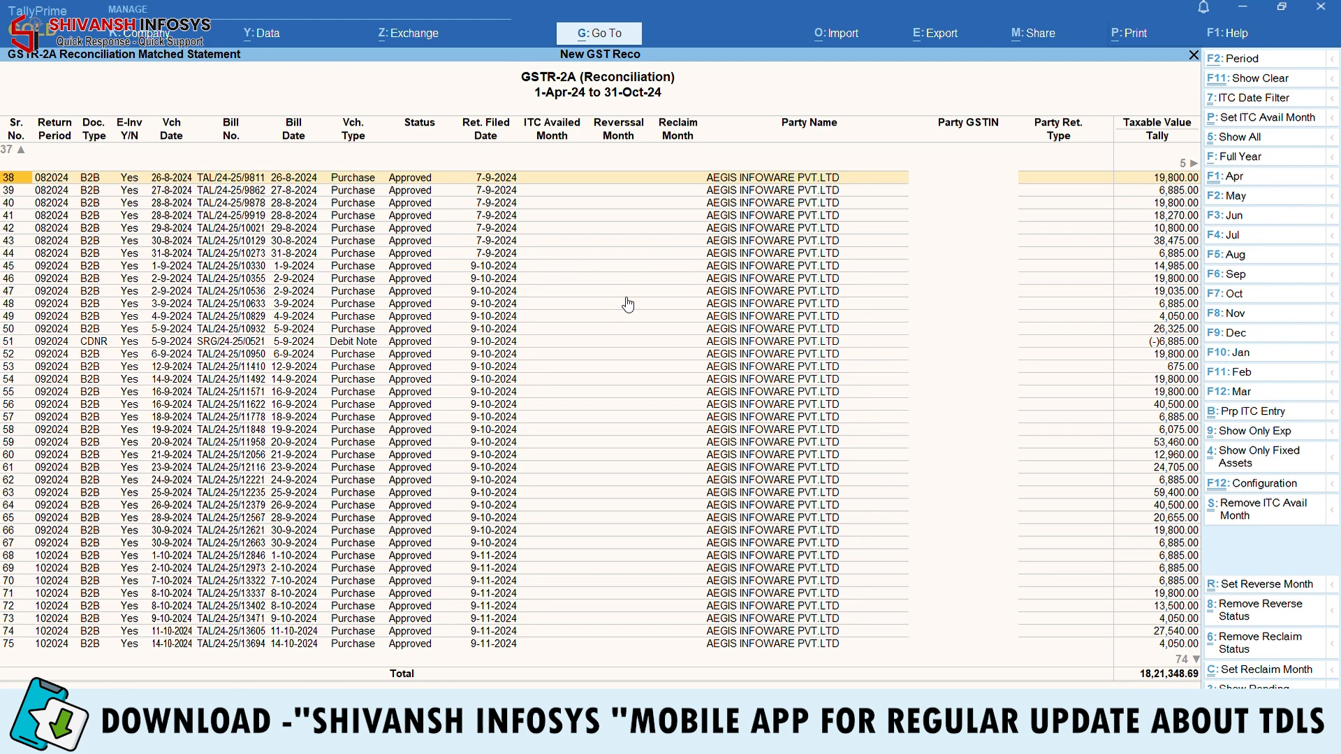
Open Pending Bills For ITC Avail for 1-Sep-24 to 31-Oct-24 and select the Not In Portal bill
key(Escape)
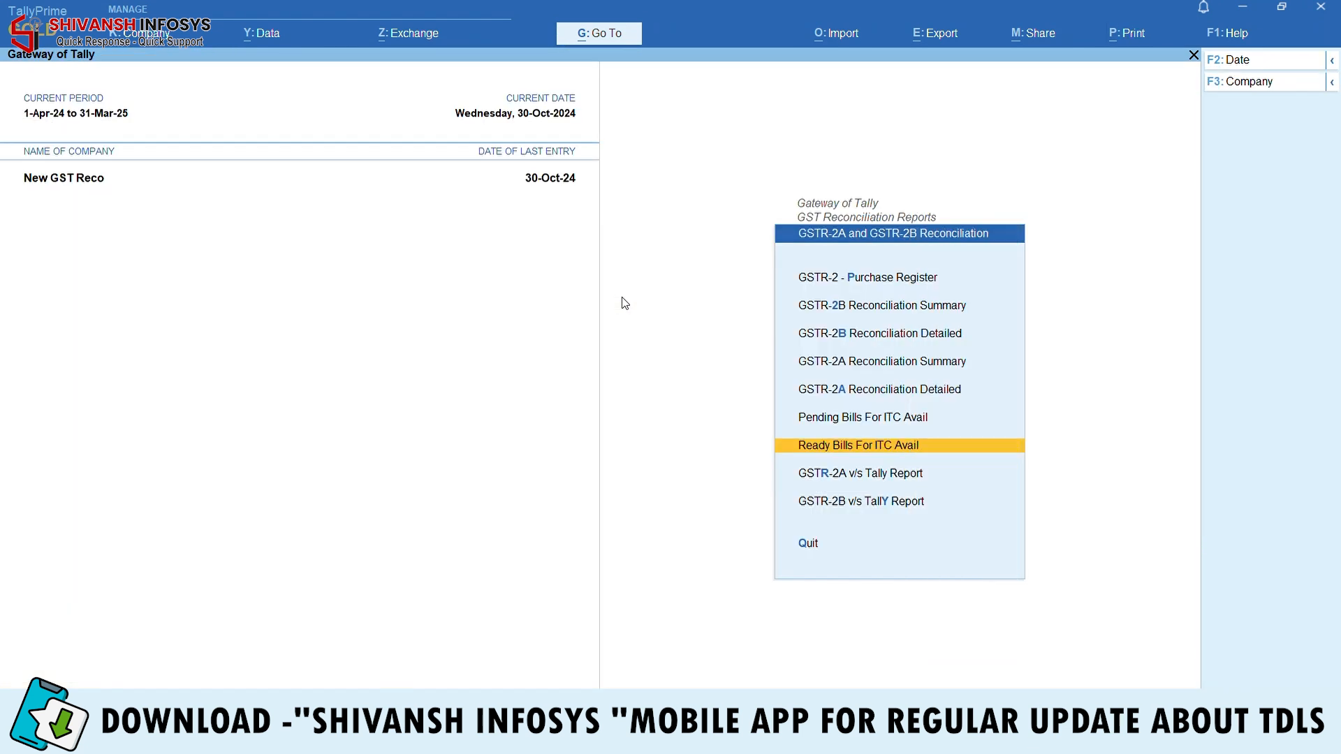
key(Up)
key(Return)
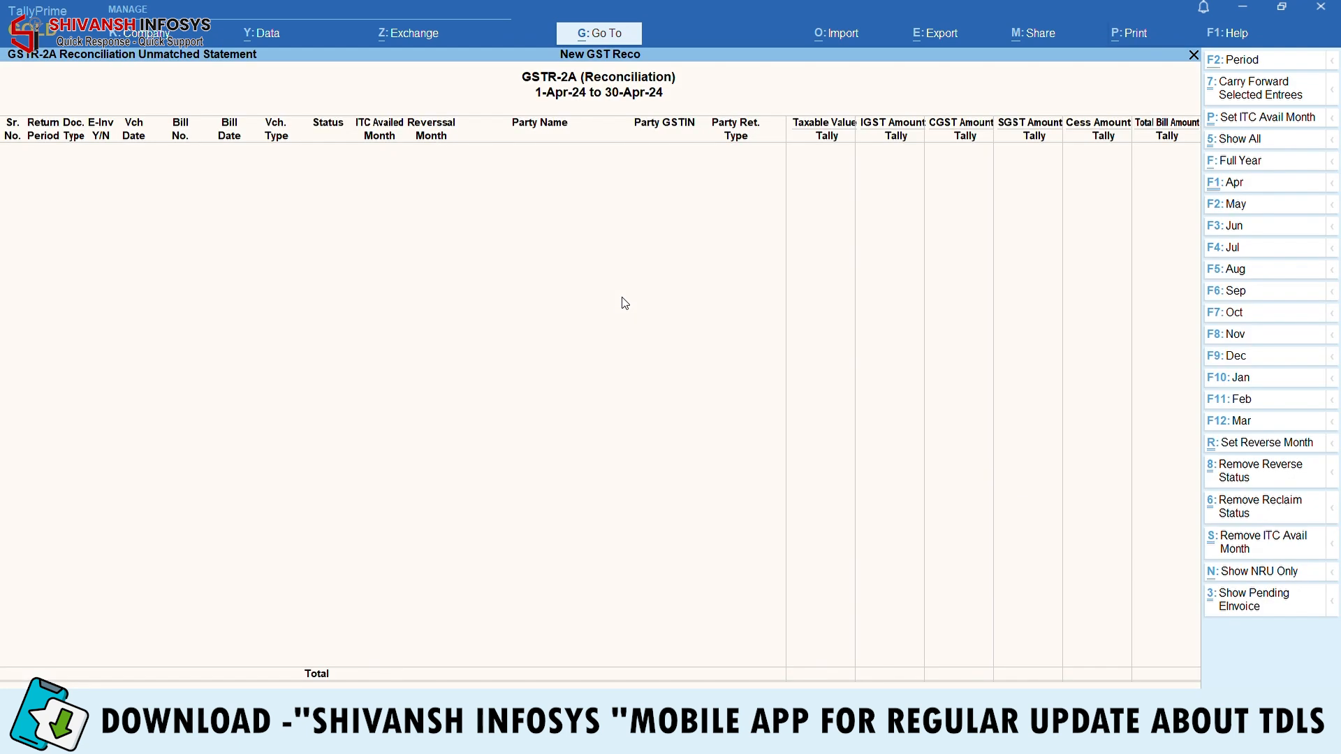
key(F2)
text(1-9)
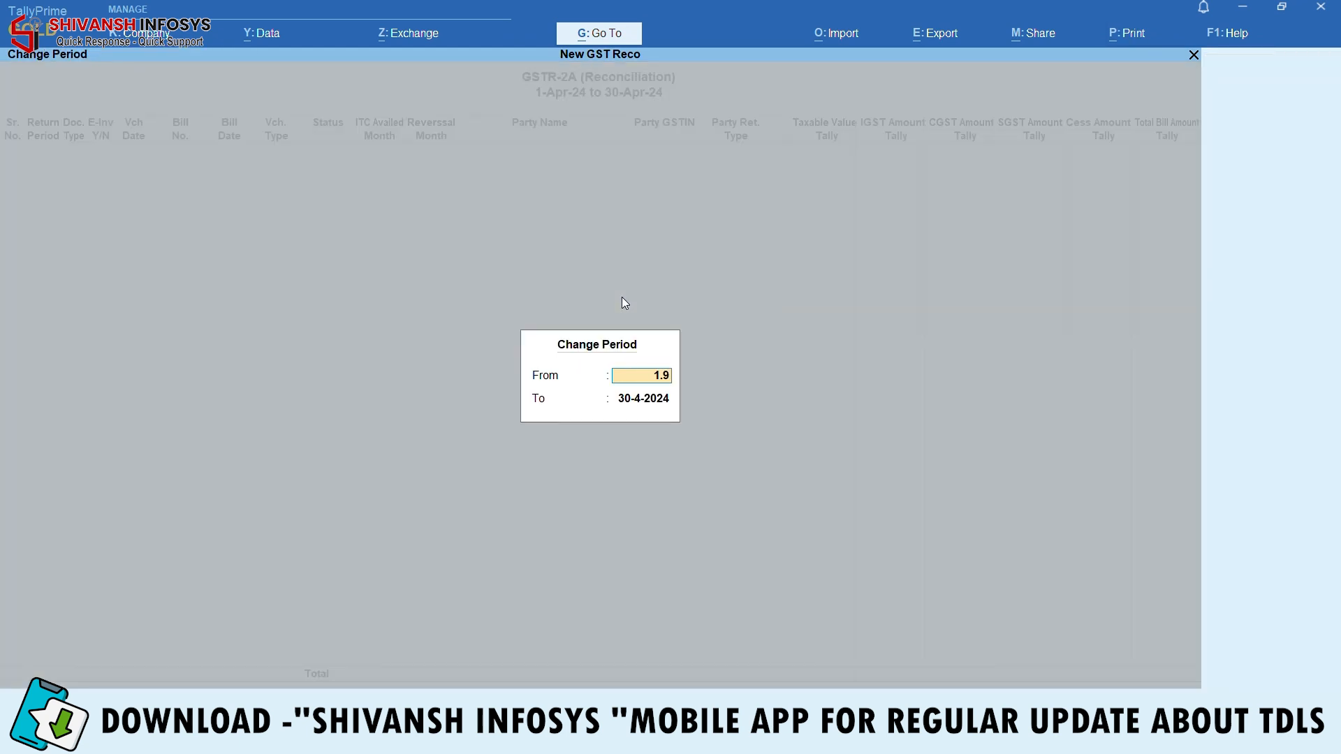
key(Return)
text(3)
text(1-10)
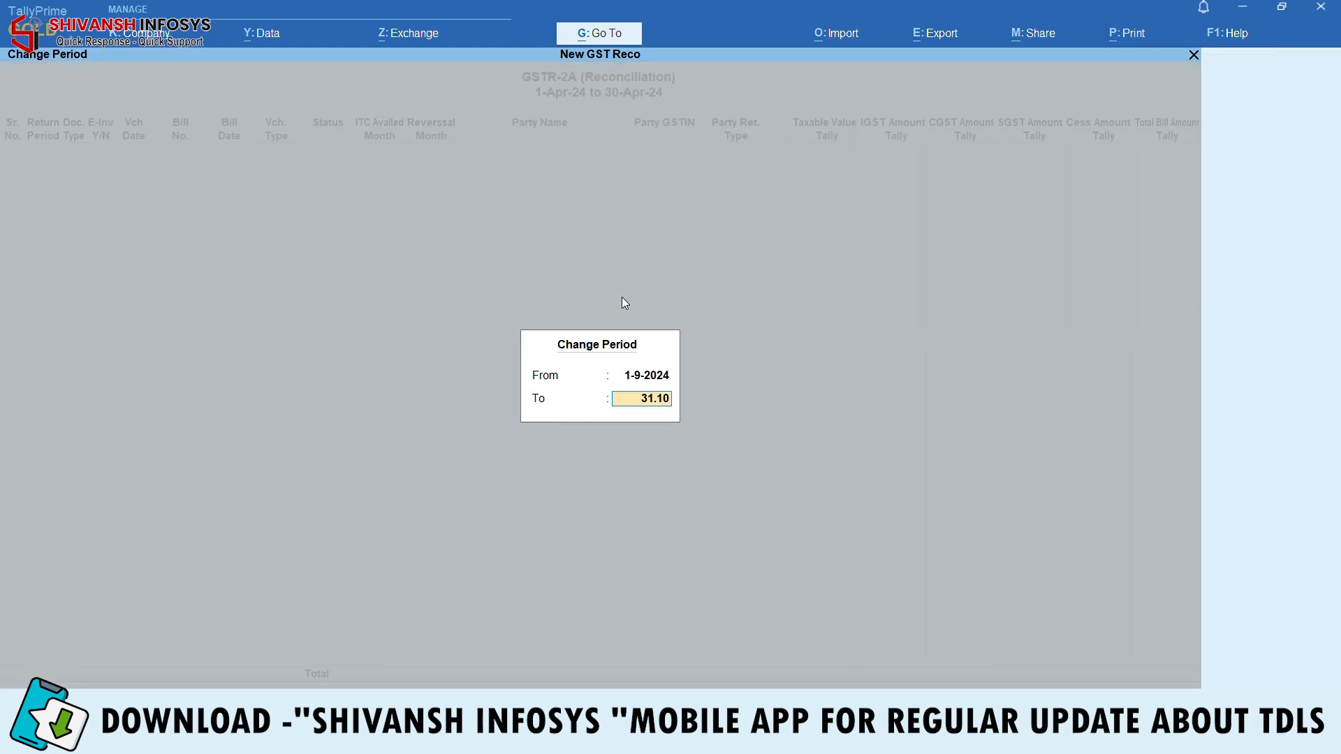
key(Return)
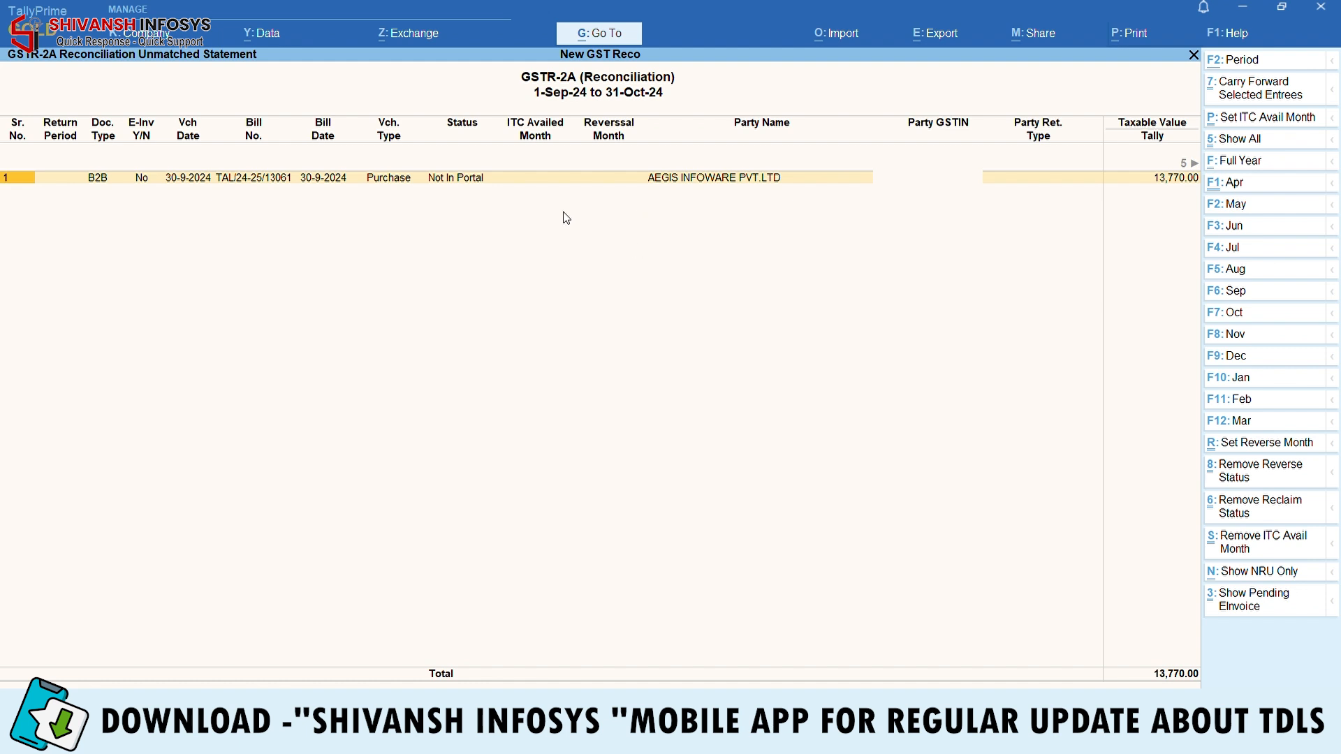
key(space)
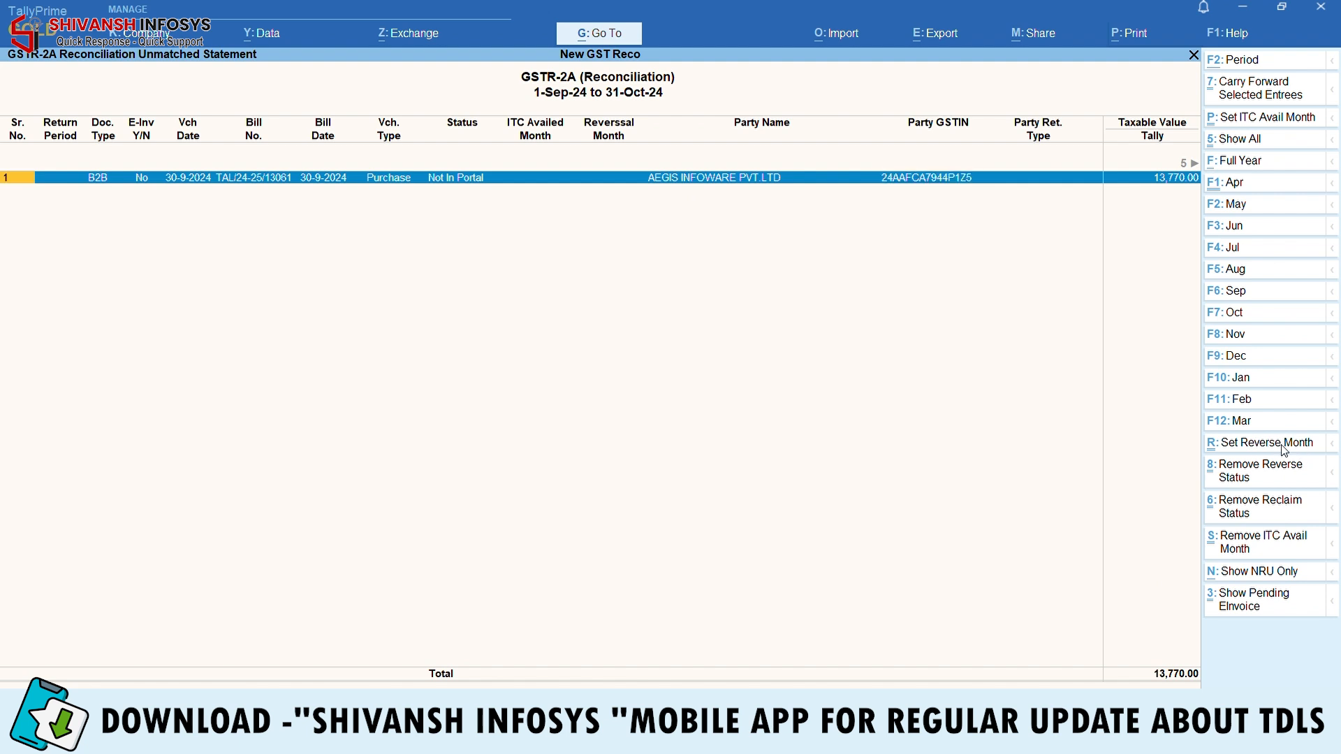
Set reverse month 30.9 on the Not In Portal bill and create its ITC reverse entry
click(1293, 445)
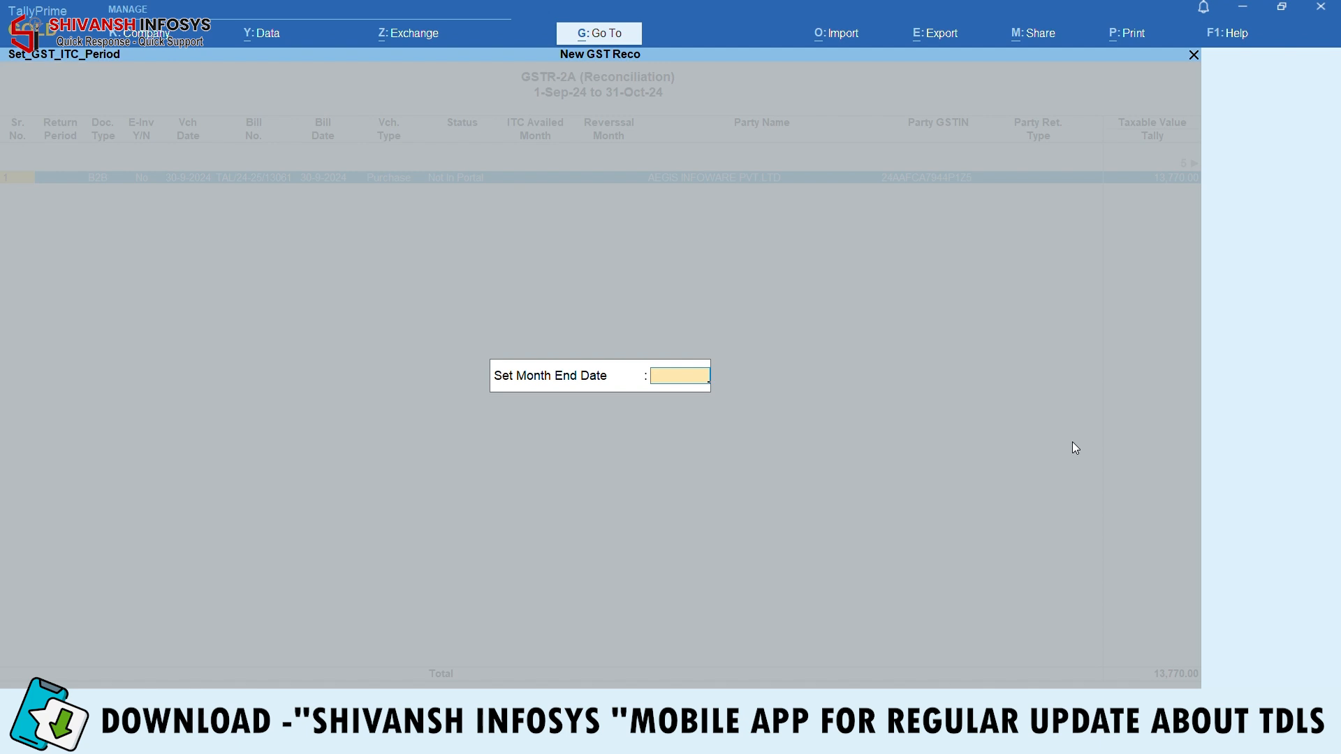
text(30.9)
key(Return)
key(Return)
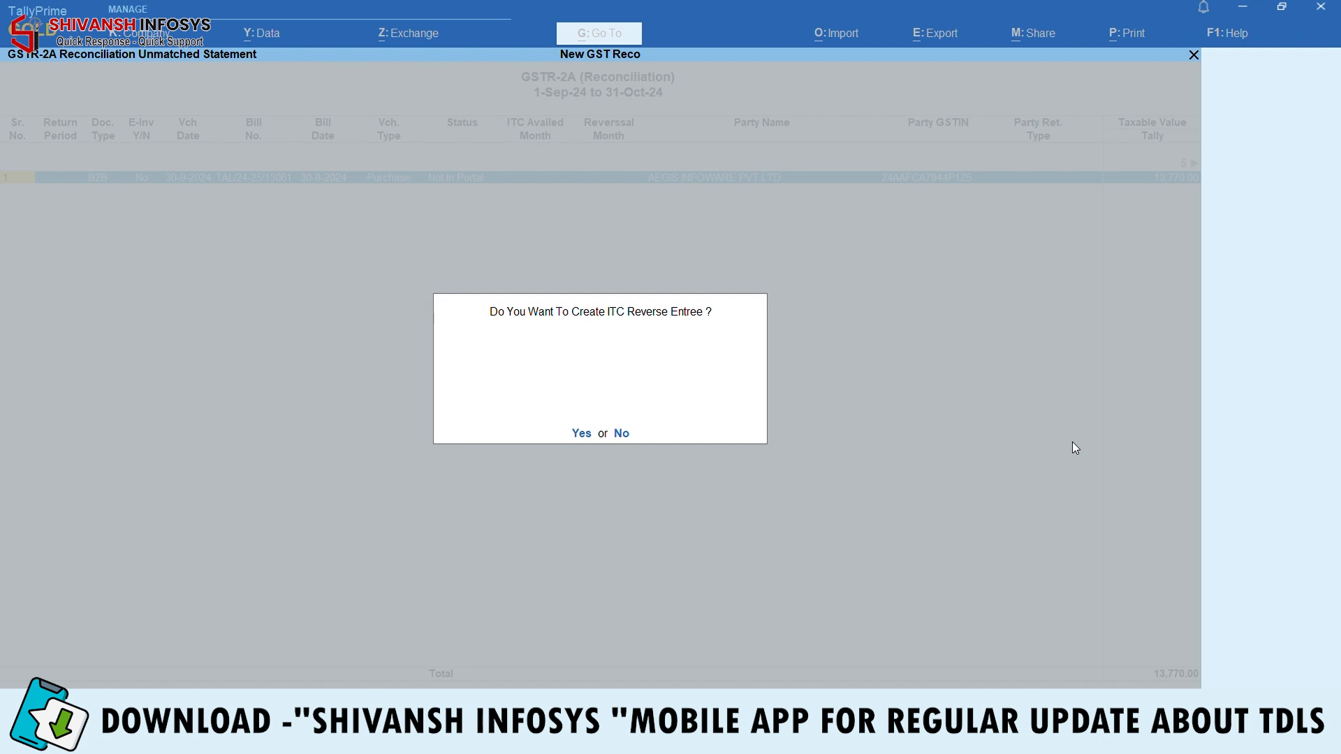
key(Return)
key(Return)
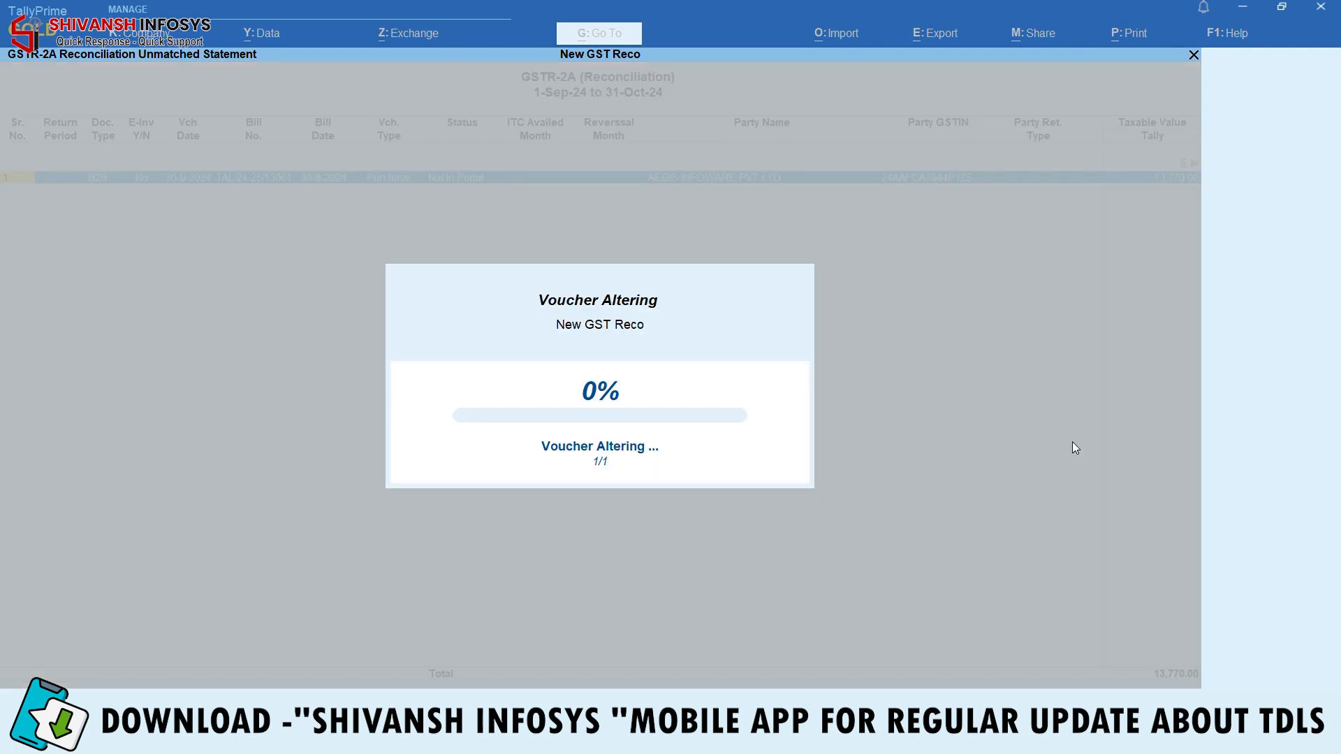
Inspect the 2,478.60 reversal Journal No. 3 in the Gst Receivable ledger and quit without changes
key(Escape)
key(Escape)
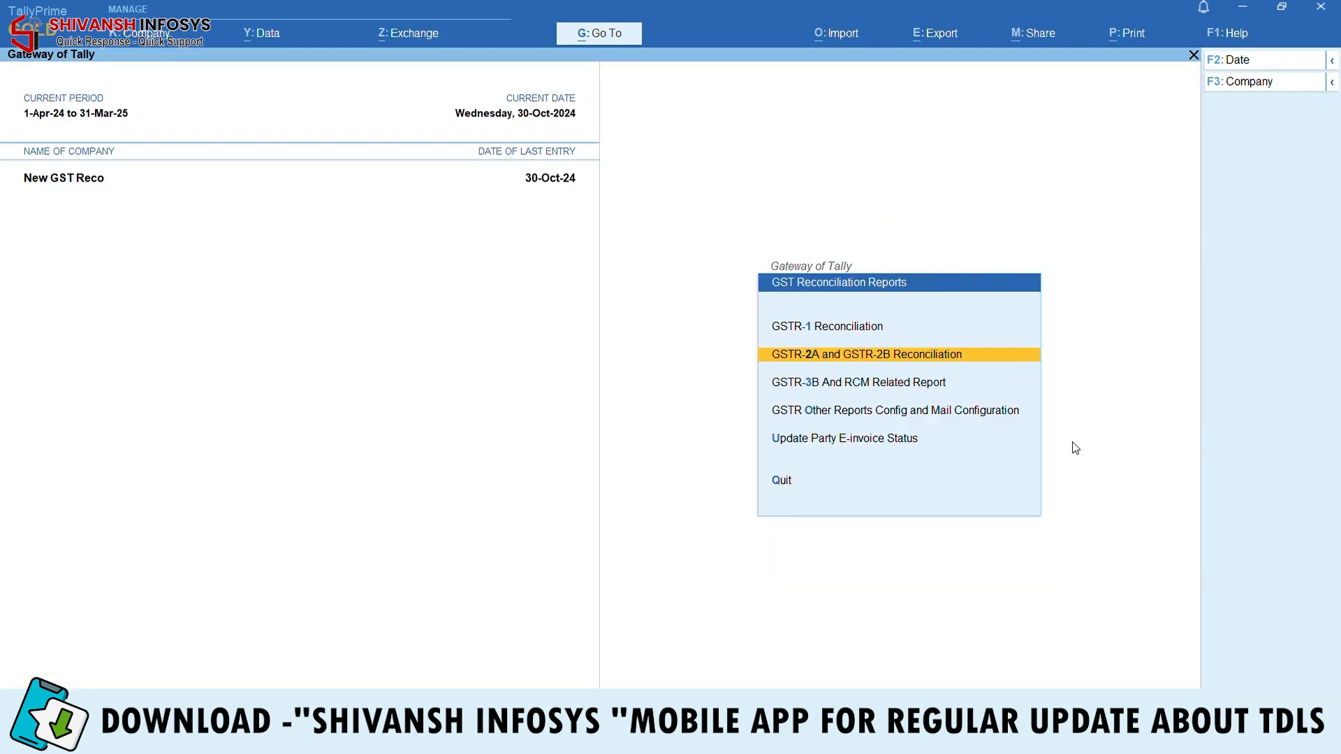
key(Escape)
key(Home)
text(d)
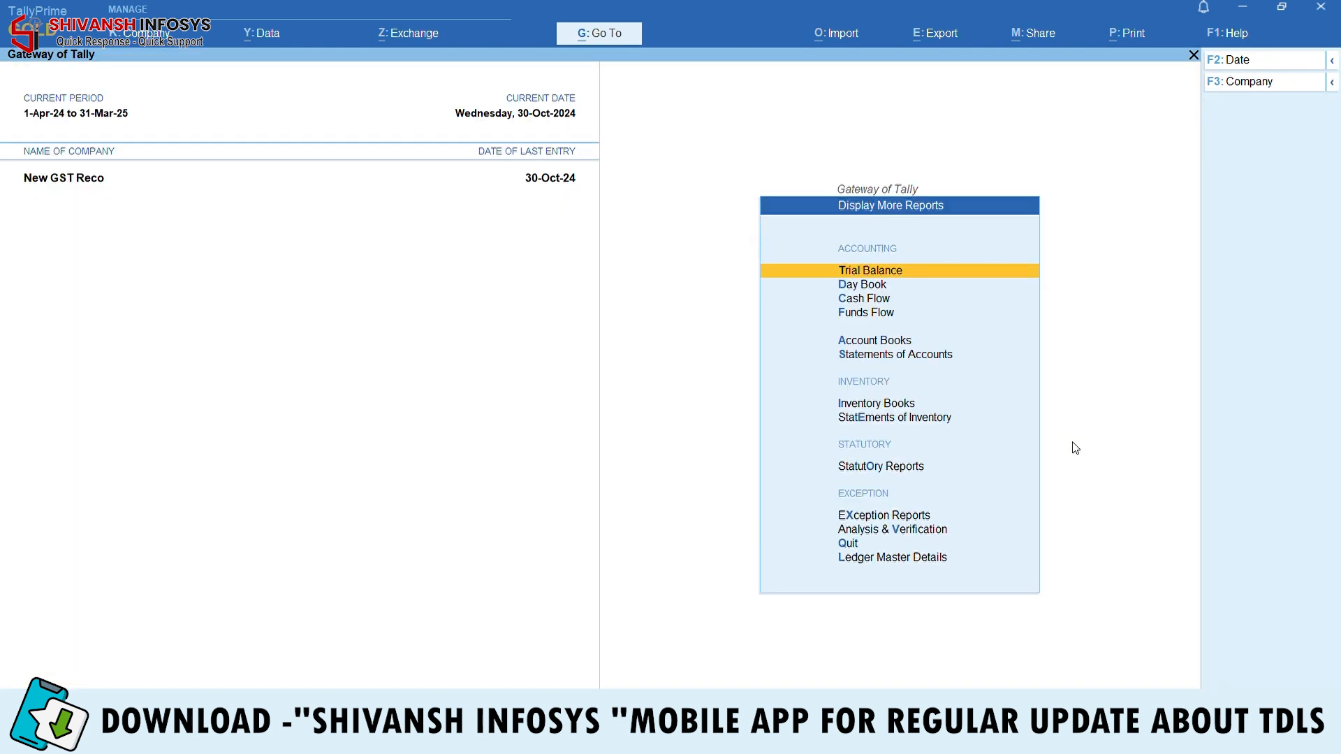
text(algst)
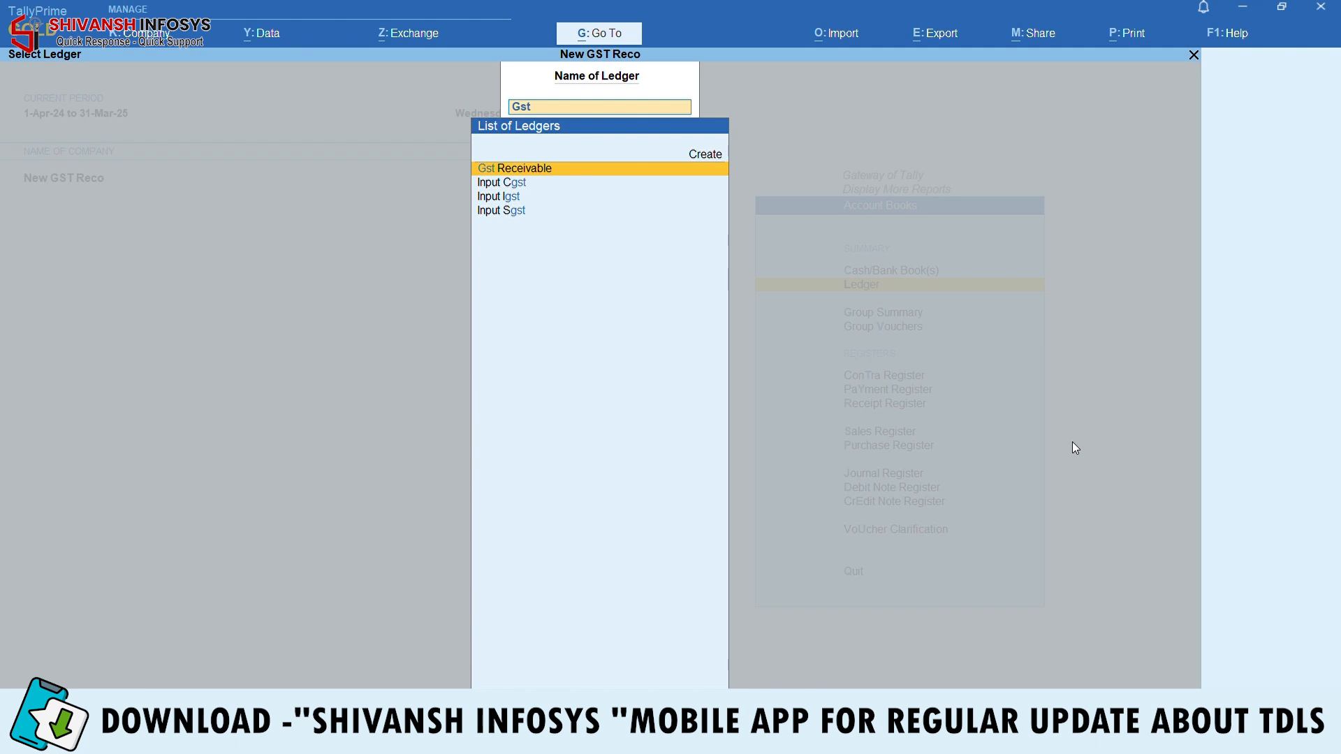
key(Return)
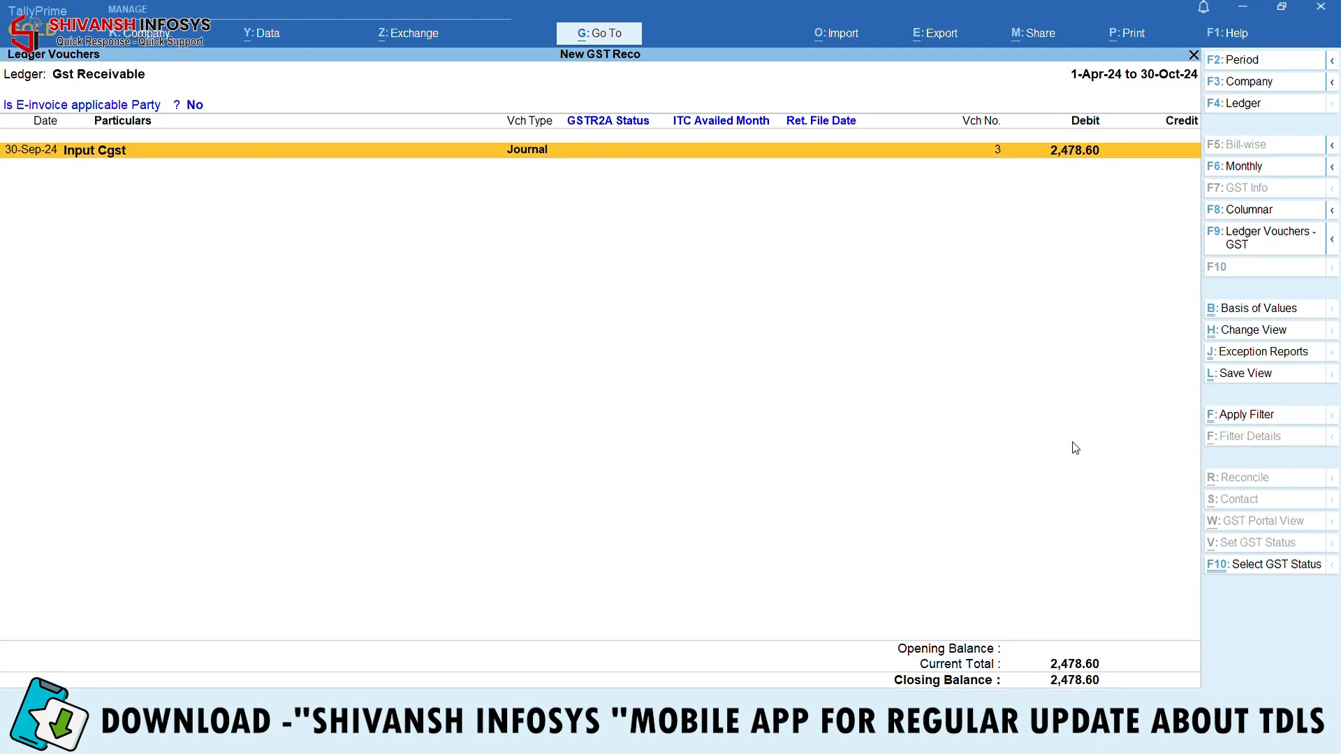
key(Return)
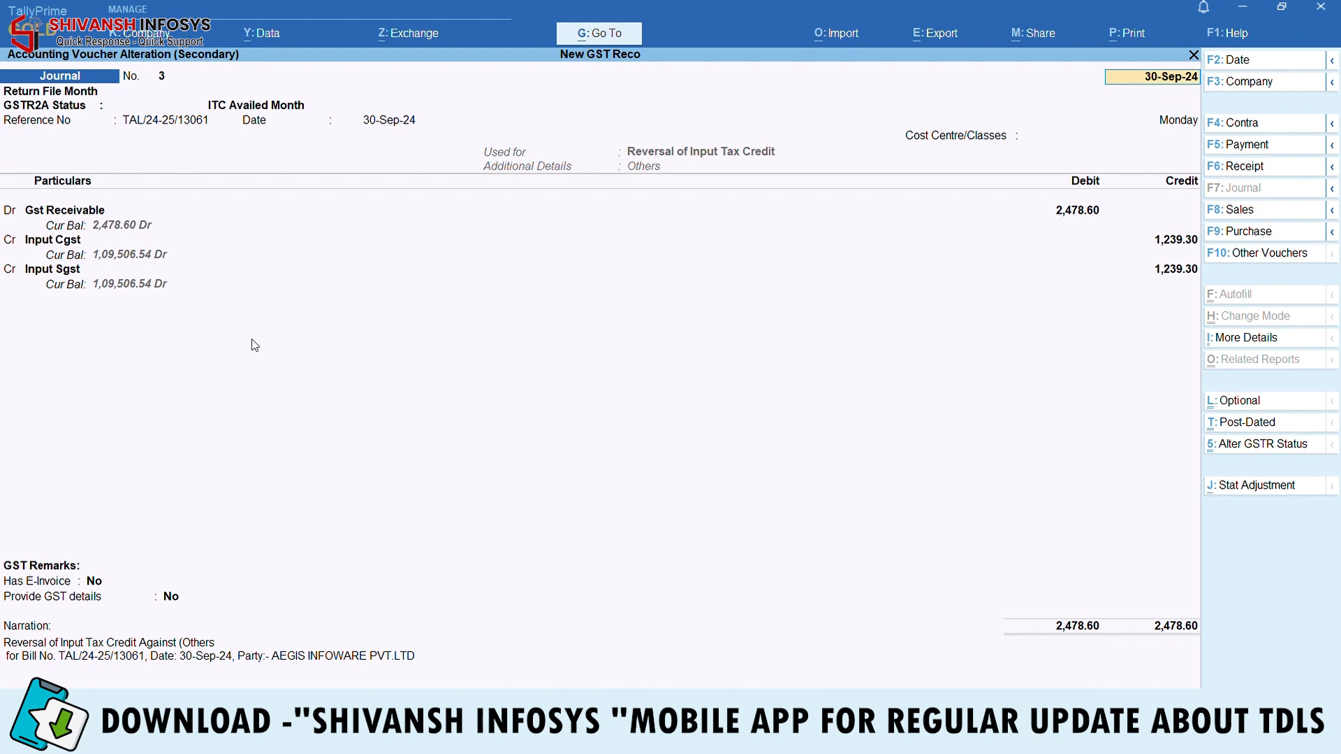
key(BackSpace)
key(Escape)
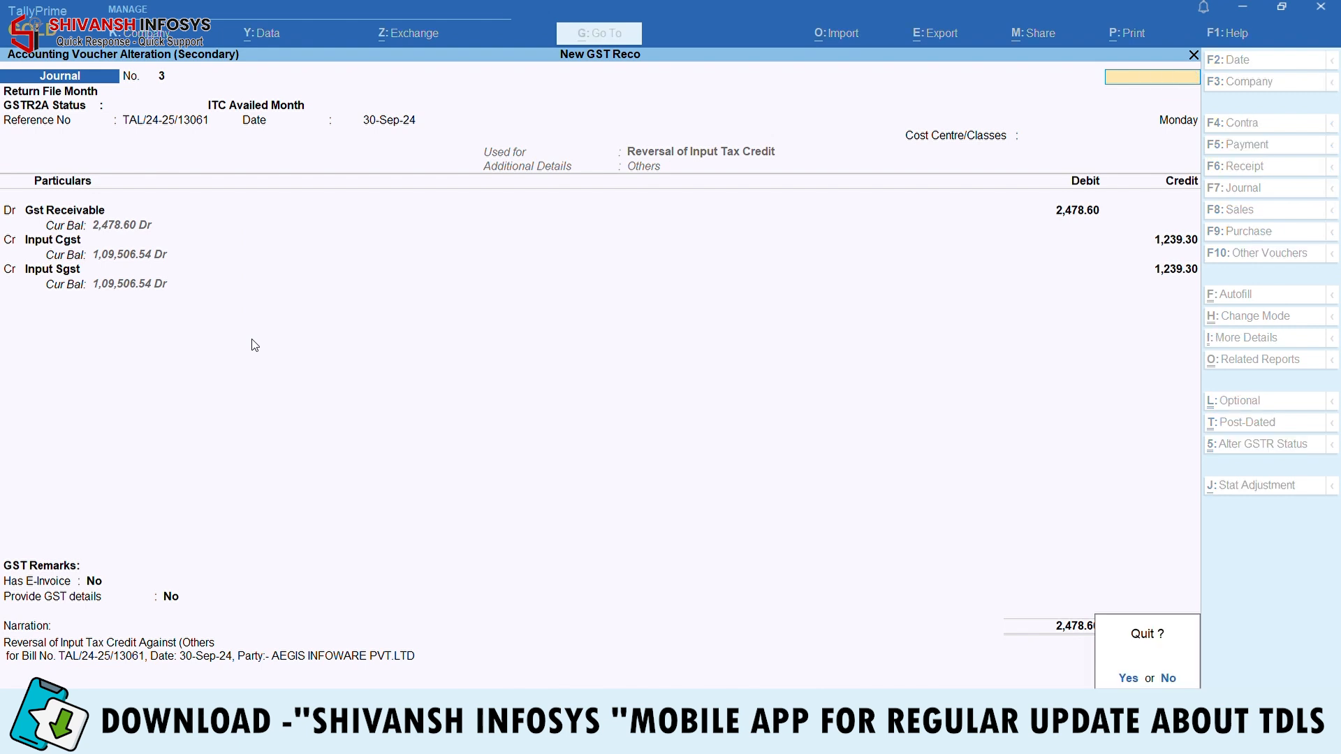
key(y)
key(Escape)
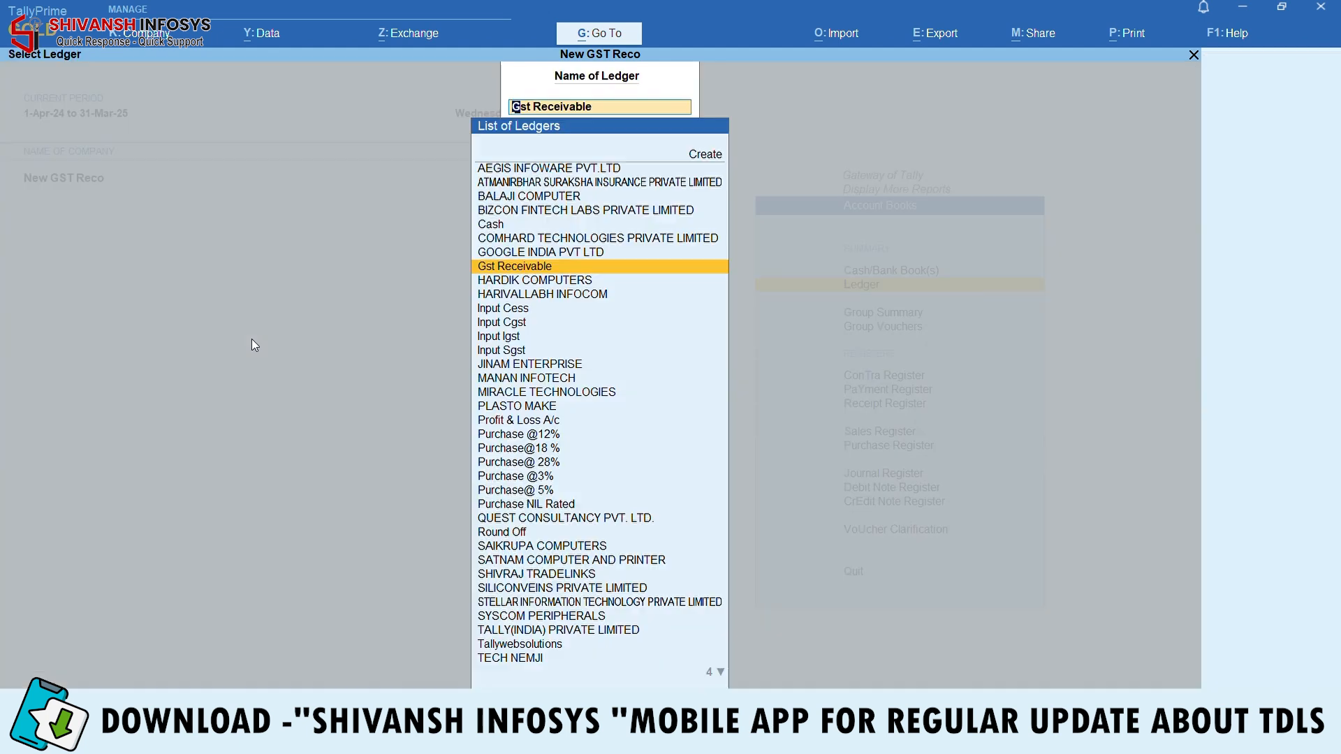
Open GSTR-3B for the September 2024 period, 1-9-2024 to 30-9-2024
key(Escape)
key(Escape)
key(Escape)
key(Escape)
key(d)
key(o)
key(g)
key(Down)
key(Down)
key(Return)
key(F2)
key(Return)
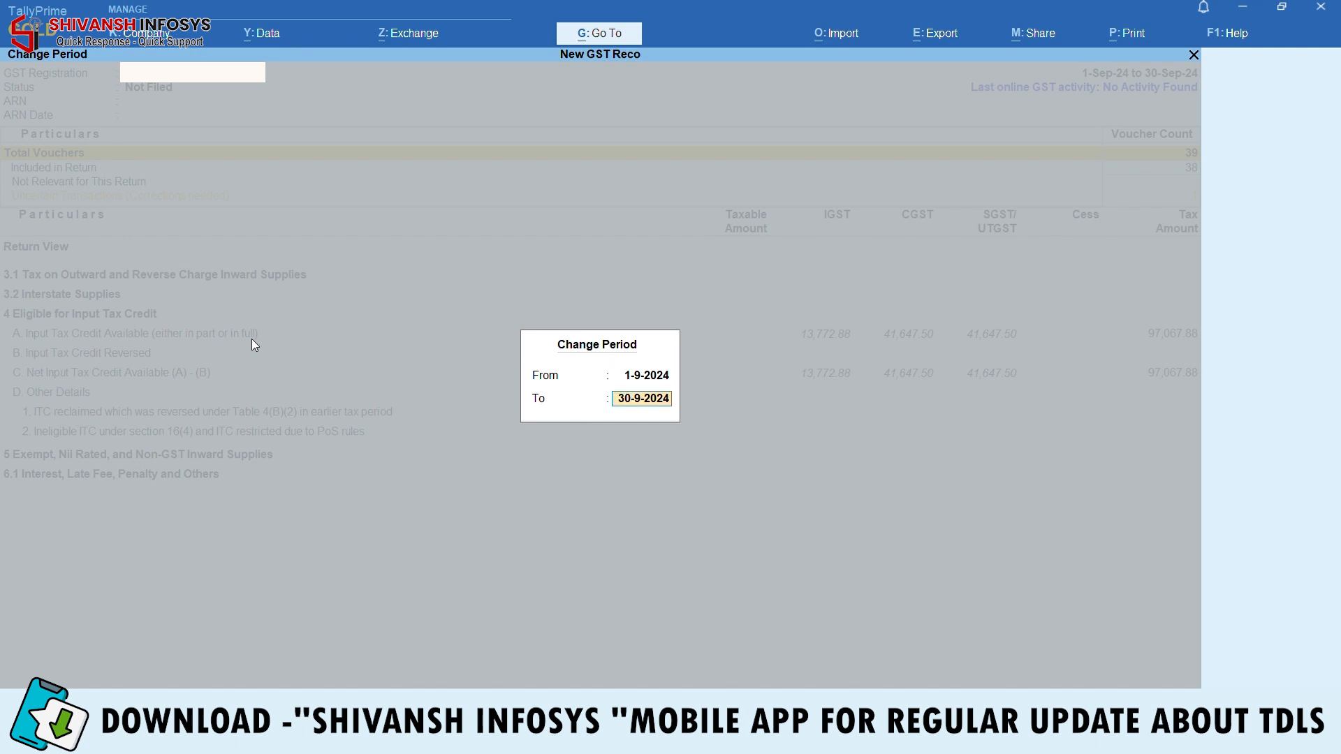
key(Return)
Drill into Uncertain Transactions to find the No Tax Ledger is credited issue
key(alt)
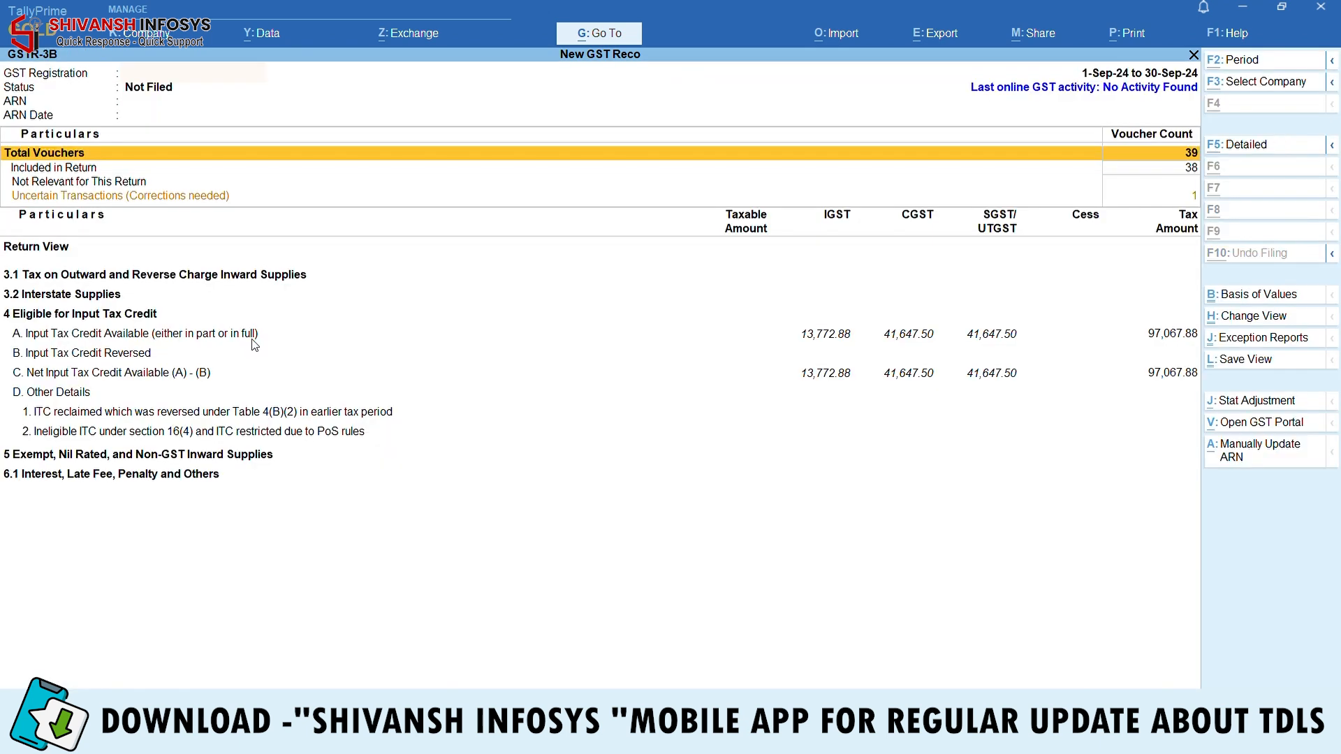
key(alt+F5)
key(Down)
key(Down)
key(Down)
key(Down)
key(Down)
key(Down)
key(Down)
key(Down)
key(Down)
key(Down)
key(Down)
key(Down)
key(Down)
key(Down)
key(Down)
key(Down)
key(Down)
key(Down)
key(Down)
key(Down)
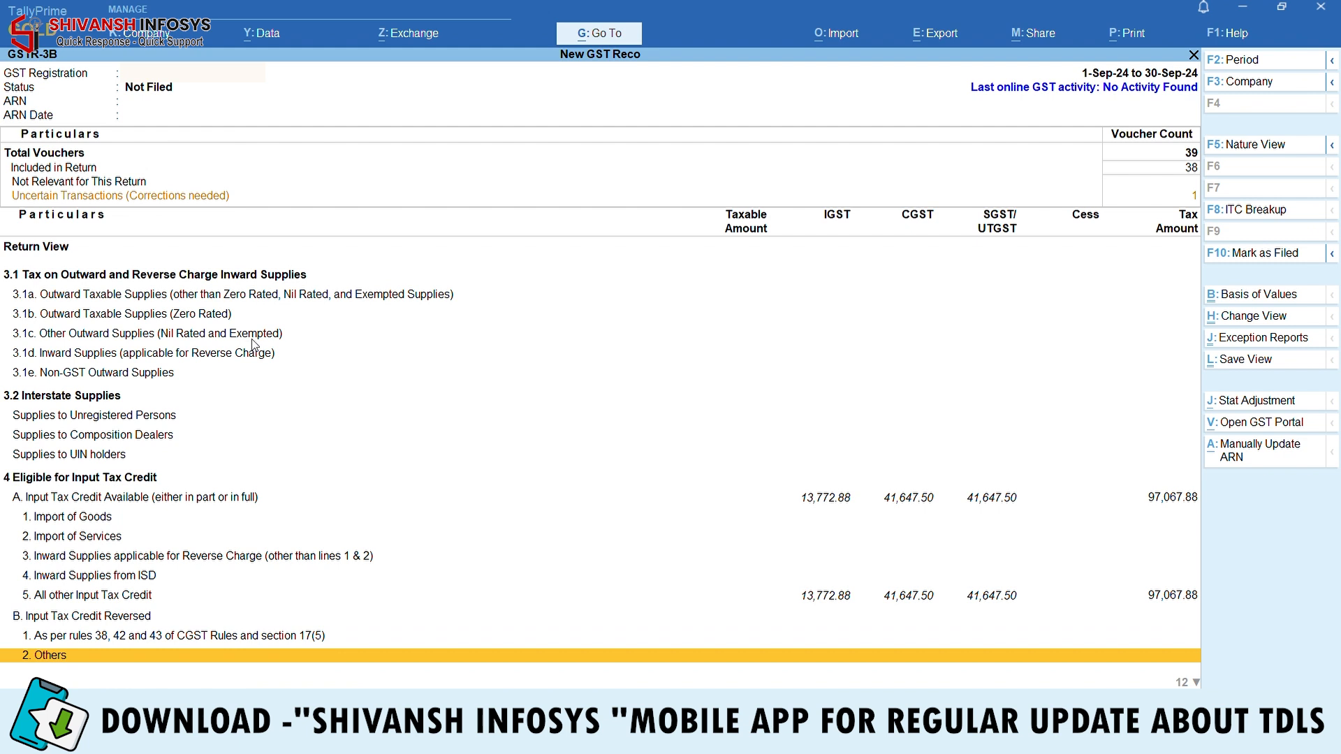
key(Down)
key(Down)
key(Down)
key(Down)
key(Down)
key(Down)
key(Down)
key(Down)
key(Down)
key(Up)
key(Up)
key(Up)
key(Up)
key(Up)
key(Up)
key(Up)
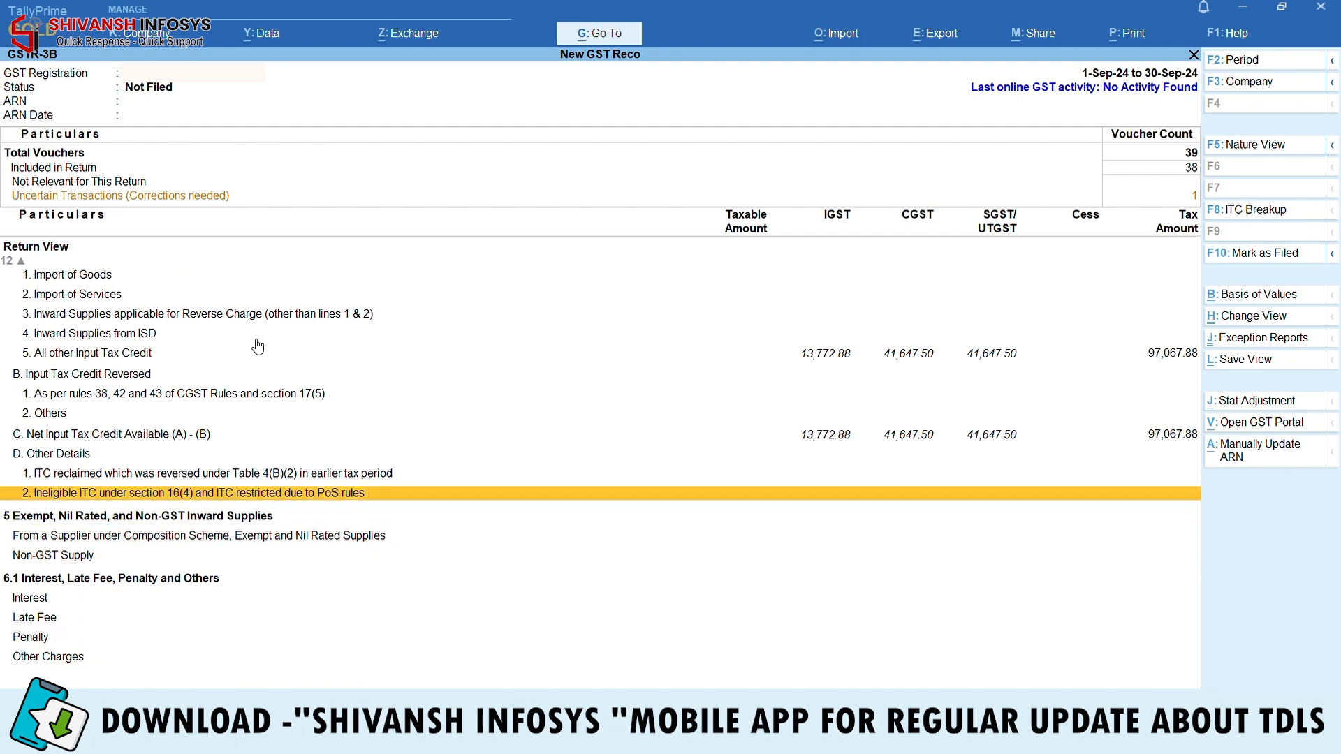
key(Up)
key(Up)
key(Up)
key(Up)
key(Up)
key(Up)
key(Up)
key(Up)
key(Up)
key(Up)
key(Up)
key(Up)
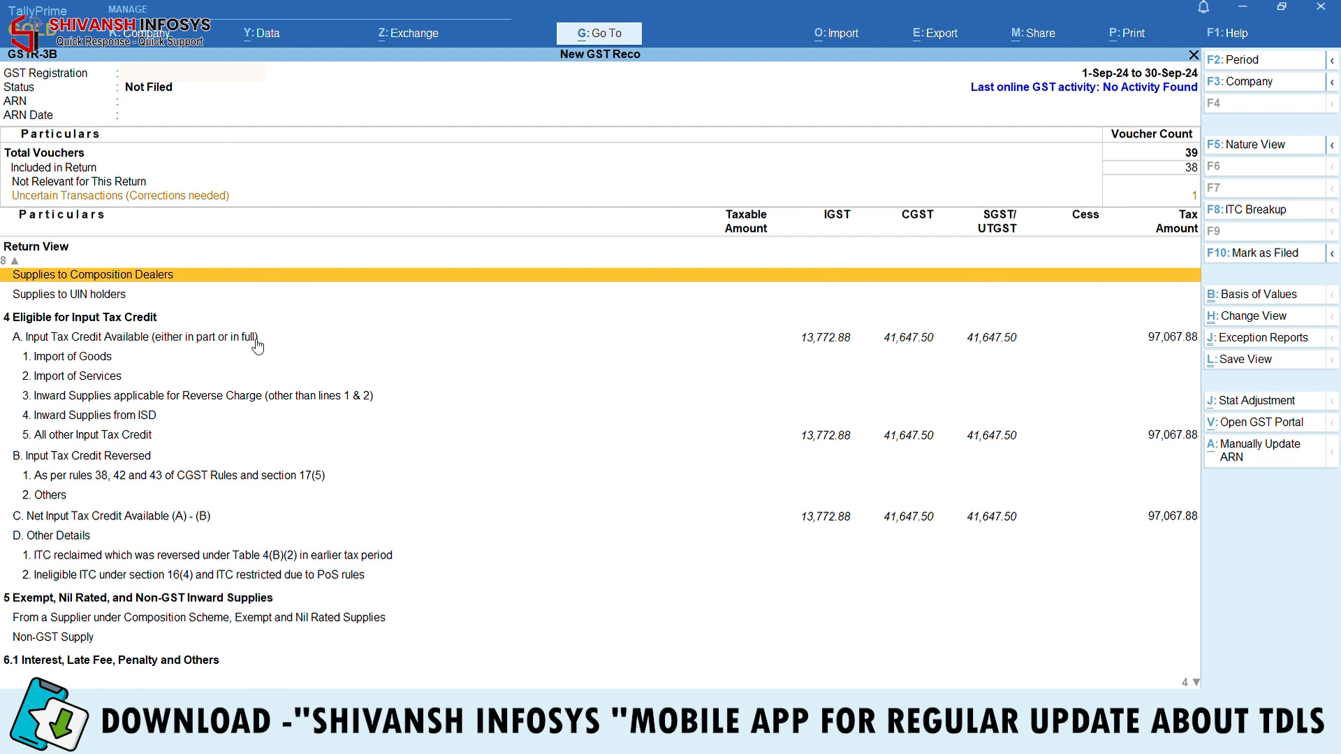
key(Up)
key(Up)
key(Up)
key(Up)
key(Up)
key(Up)
key(Up)
key(Up)
key(Up)
key(Up)
key(Up)
key(Up)
key(Down)
key(Down)
key(Down)
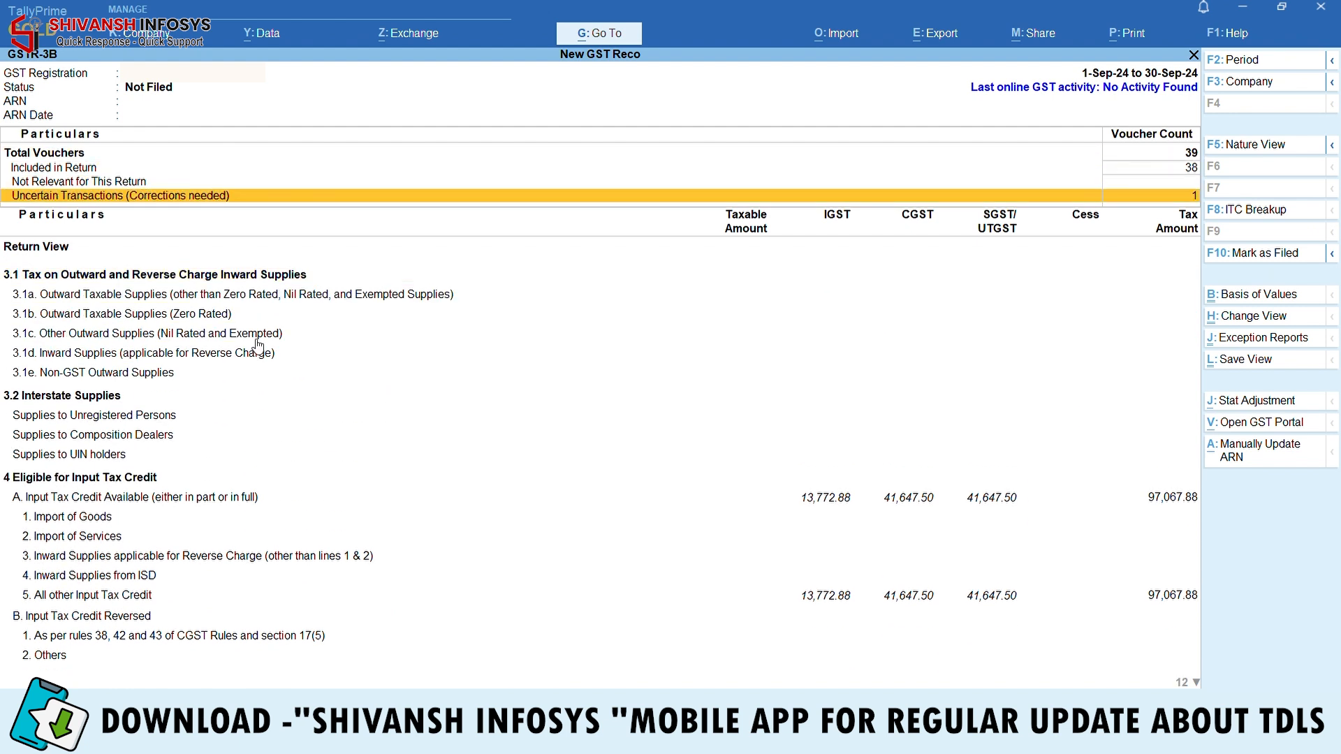
key(Return)
key(Down)
key(Down)
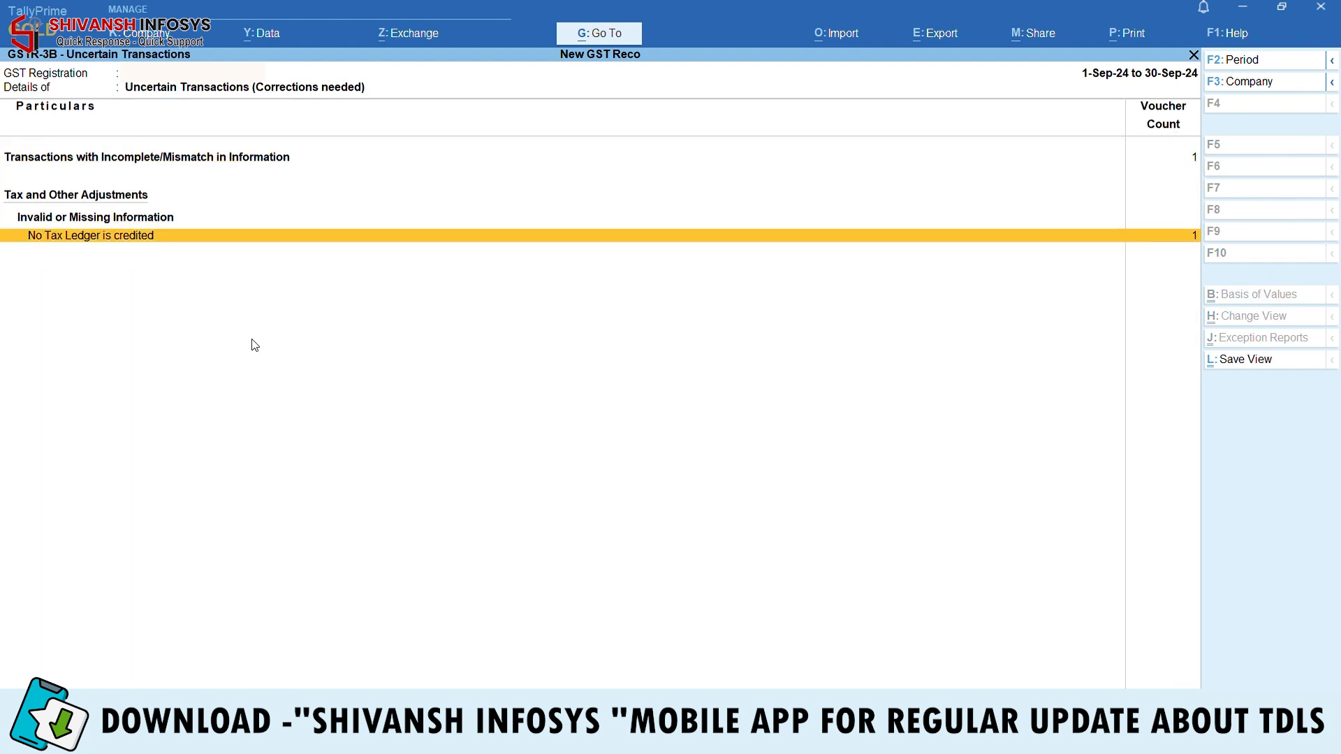
Inspect the Gst Receivable journal and set its GST status to System Inferred
key(Return)
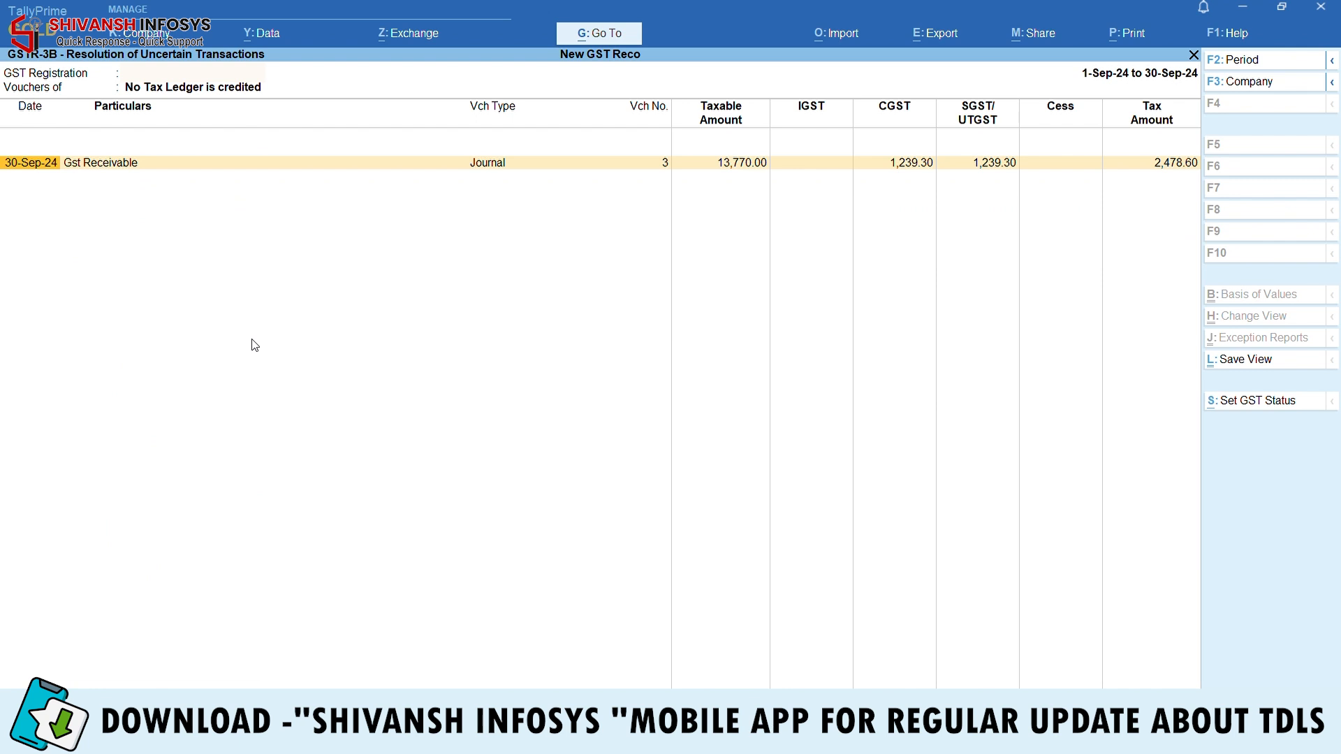
key(Return)
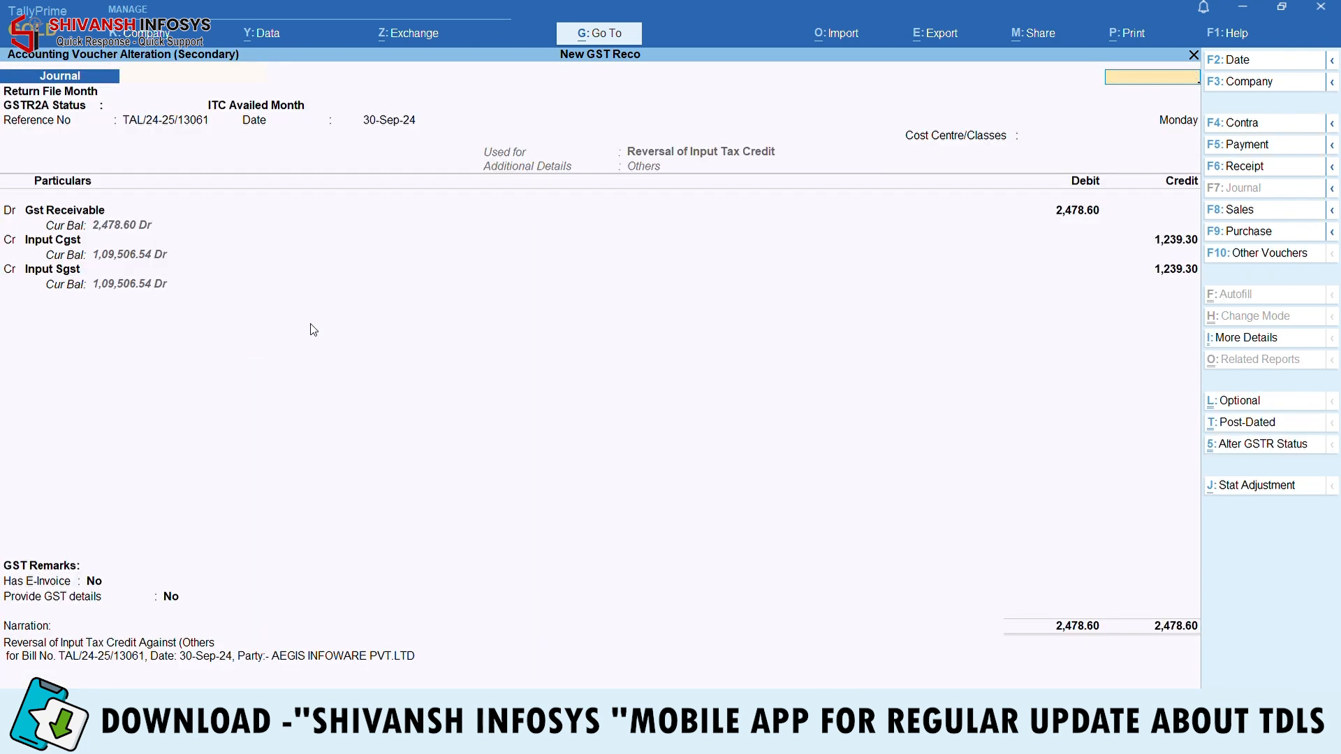
key(Escape)
click(1233, 404)
key(Return)
key(Escape)
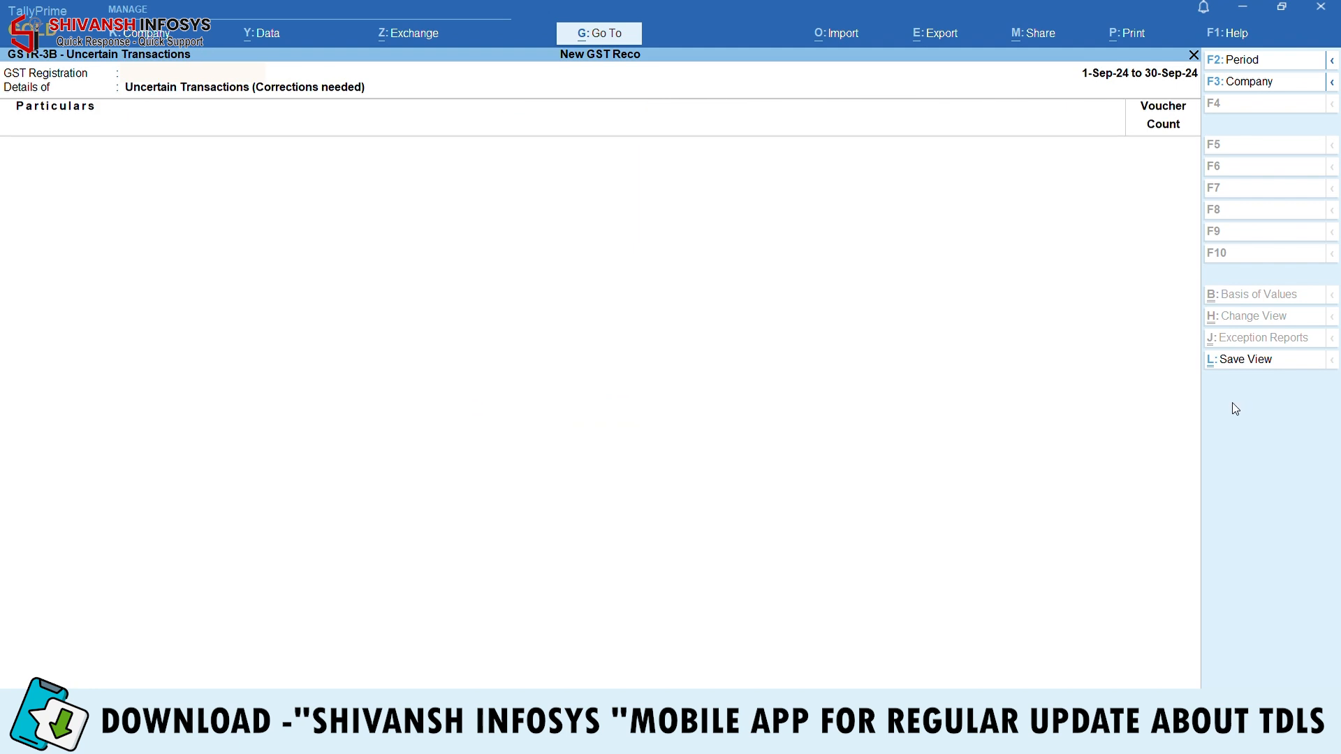
Review September's GSTR-3B ITC Reversed and Net ITC Available lines, then close the report
key(Escape)
key(Escape)
key(Return)
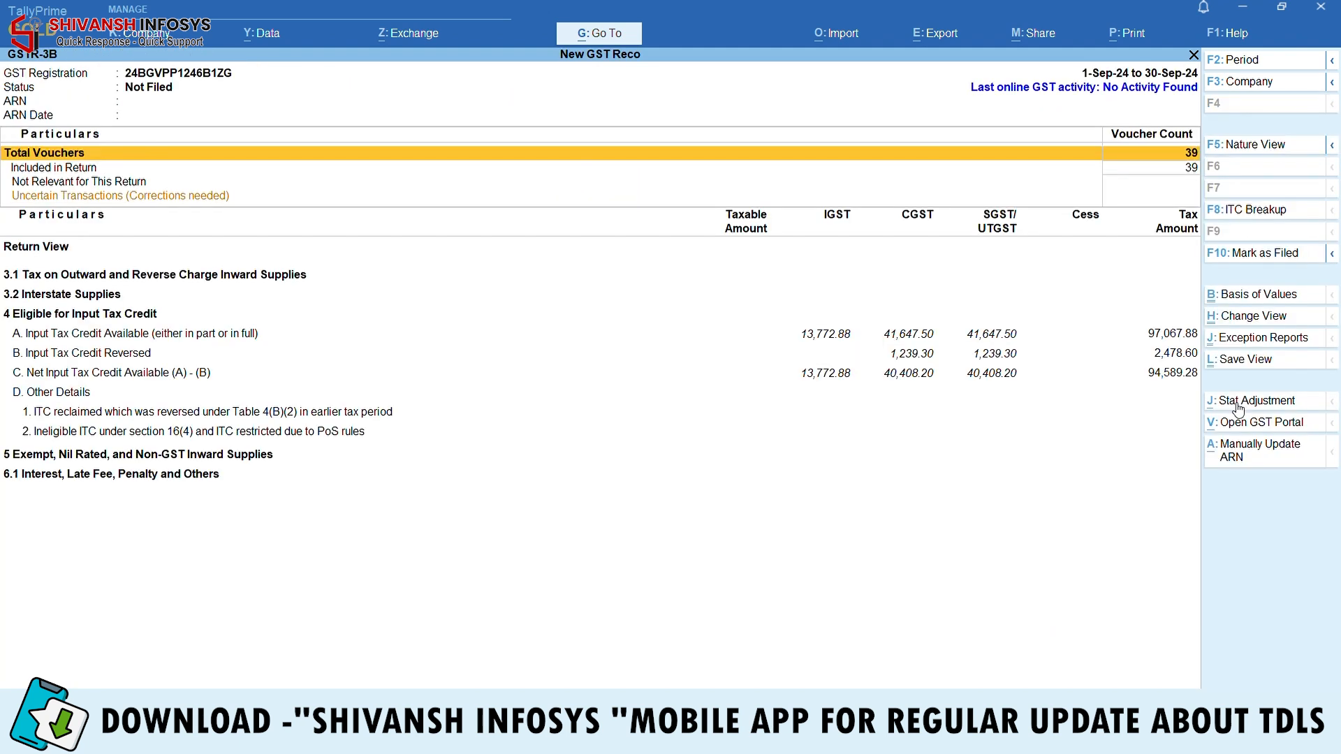
key(F2)
key(Return)
key(alt)
key(Down)
key(Down)
key(Down)
key(Down)
key(Down)
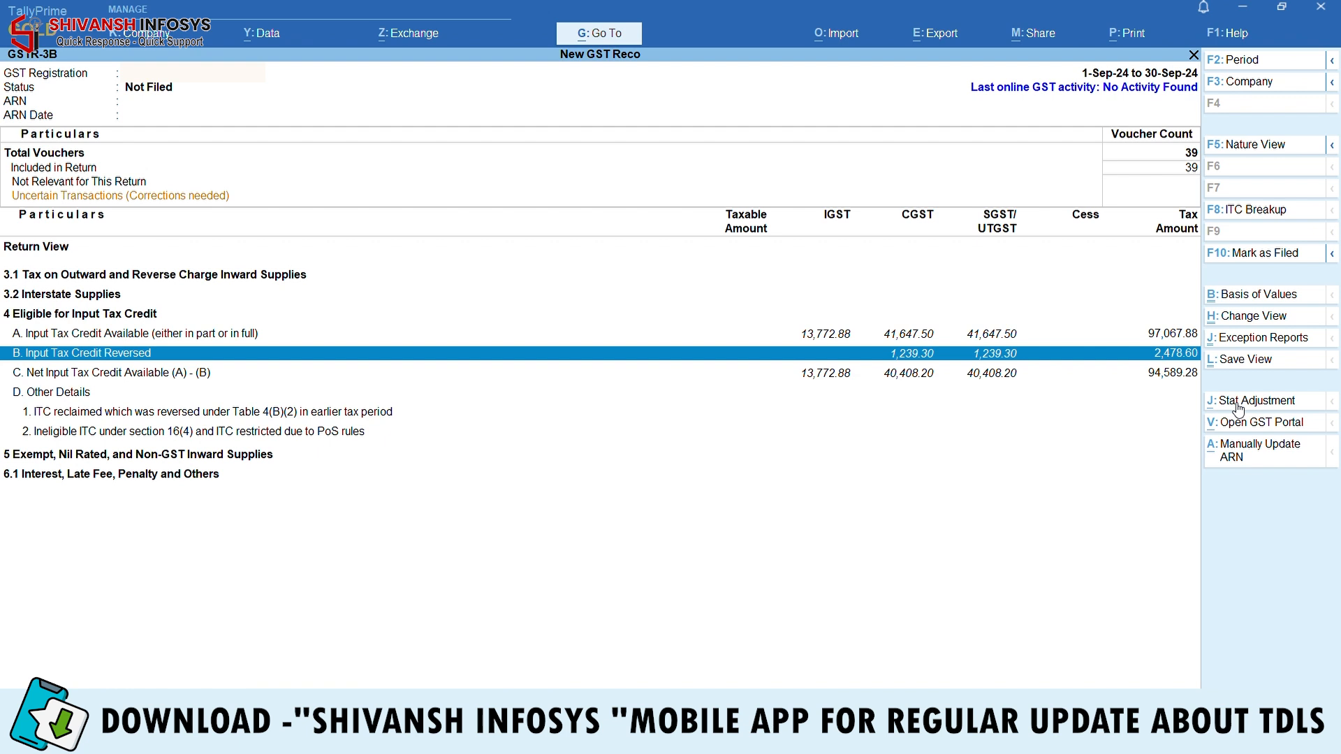
key(Down)
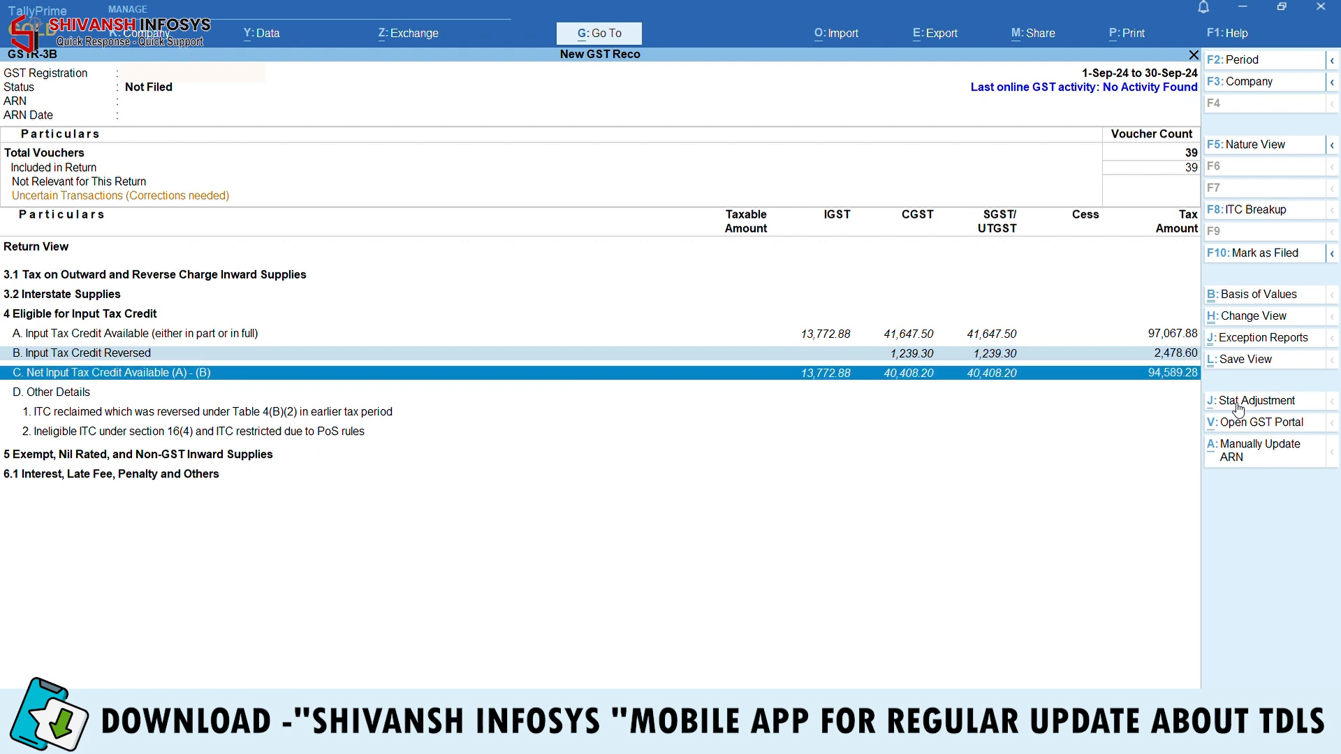
key(Escape)
key(Escape)
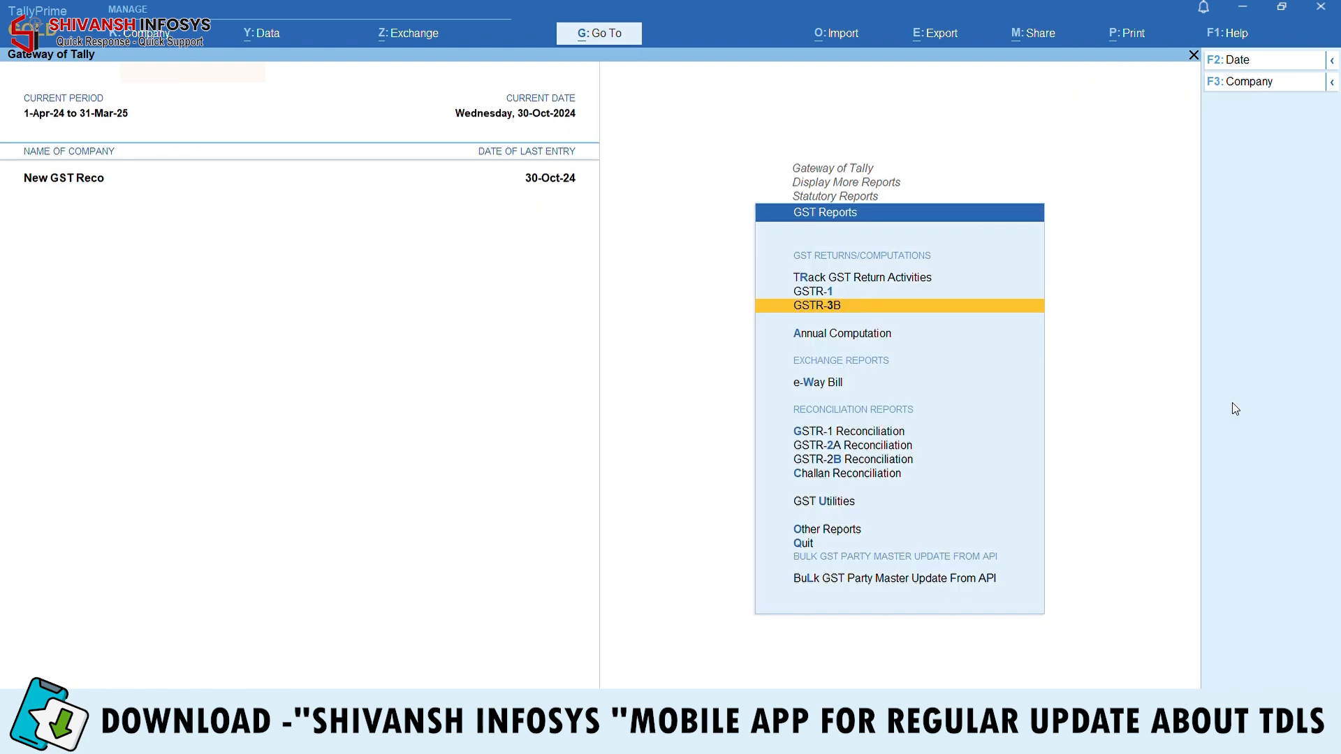
key(Escape)
Open GSTR-2B Reconciliation Detailed, loading the file with amount tolerance 1
key(Escape)
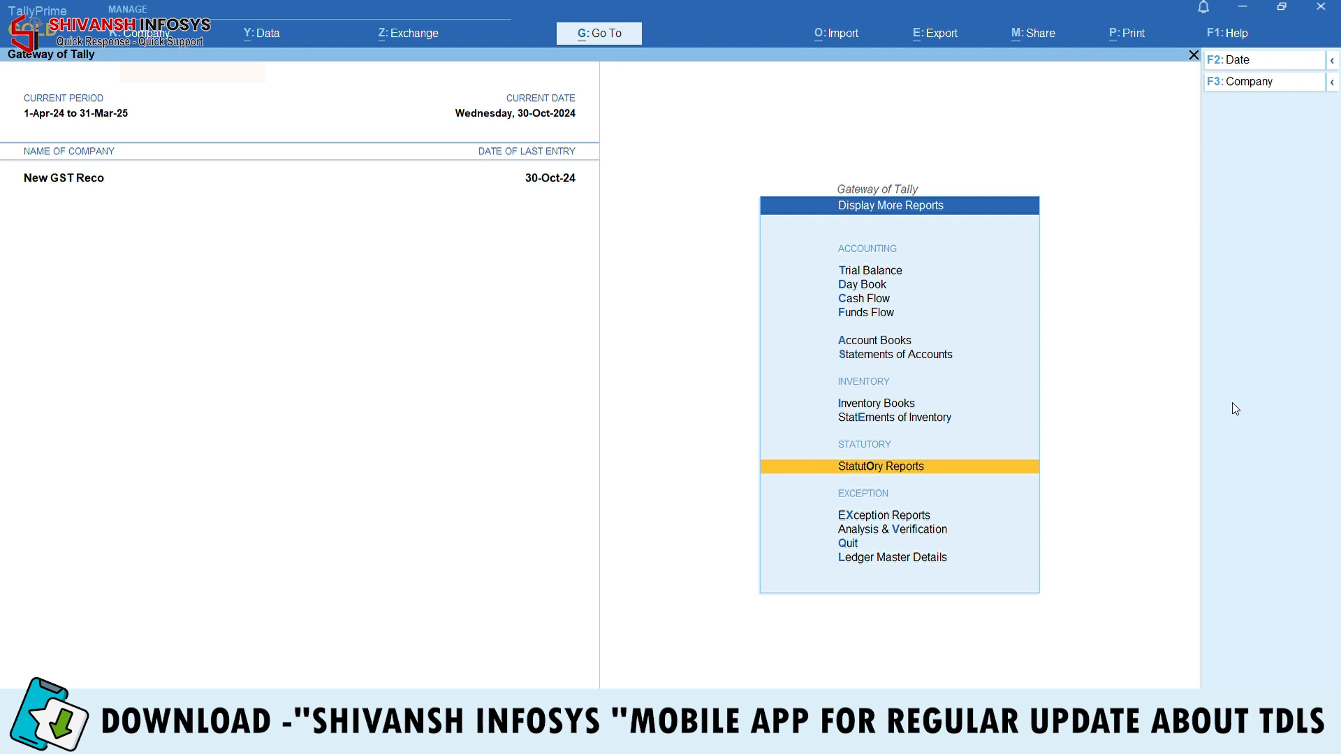
key(Escape)
key(Escape)
key(Escape)
key(Down)
key(Down)
key(Down)
key(Down)
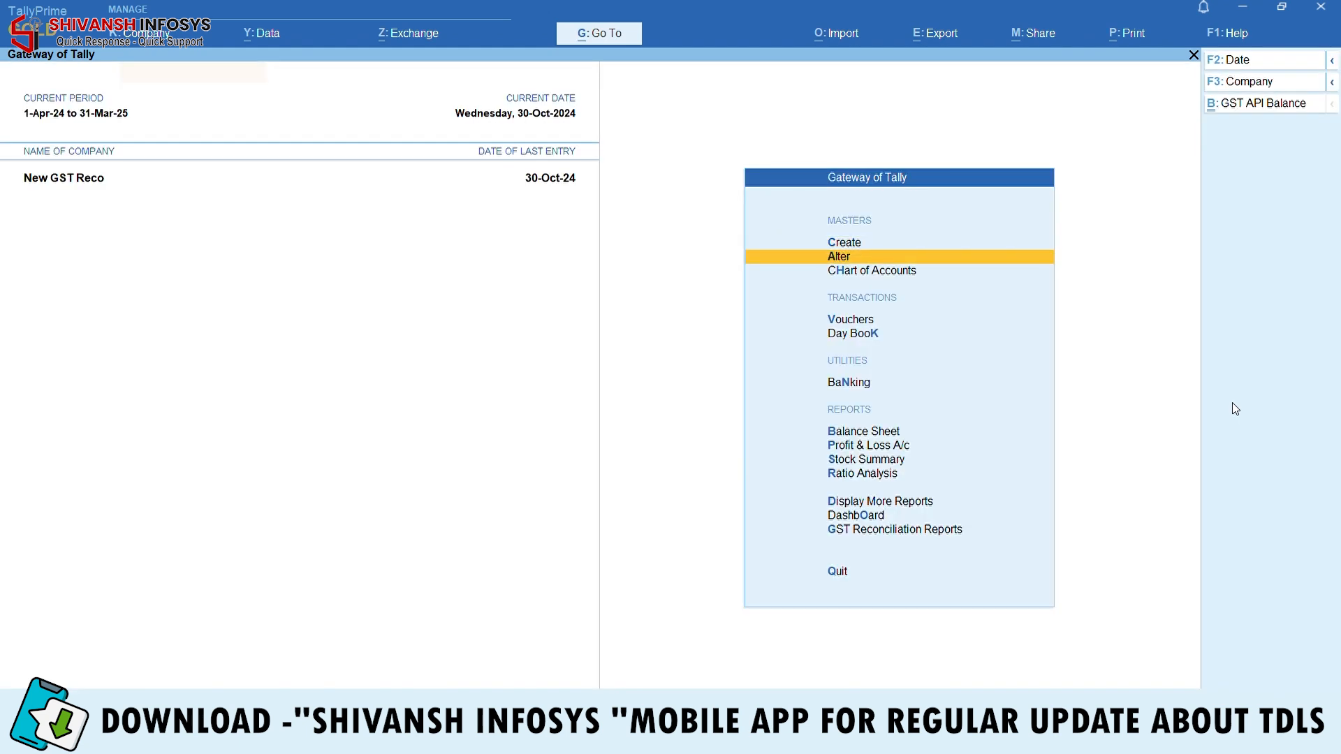
key(Down)
key(Down)
key(Down)
key(Down)
key(Down)
key(Down)
key(Down)
key(Down)
key(Return)
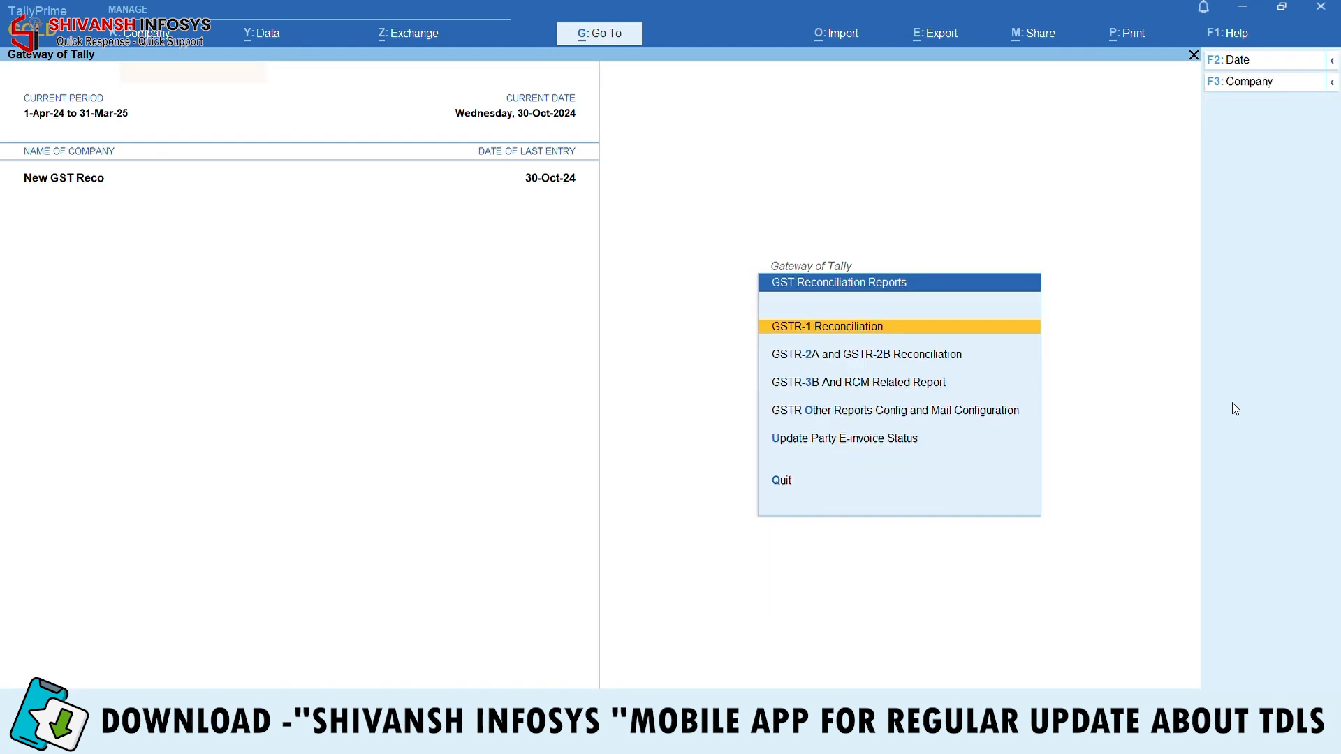
key(Down)
key(Return)
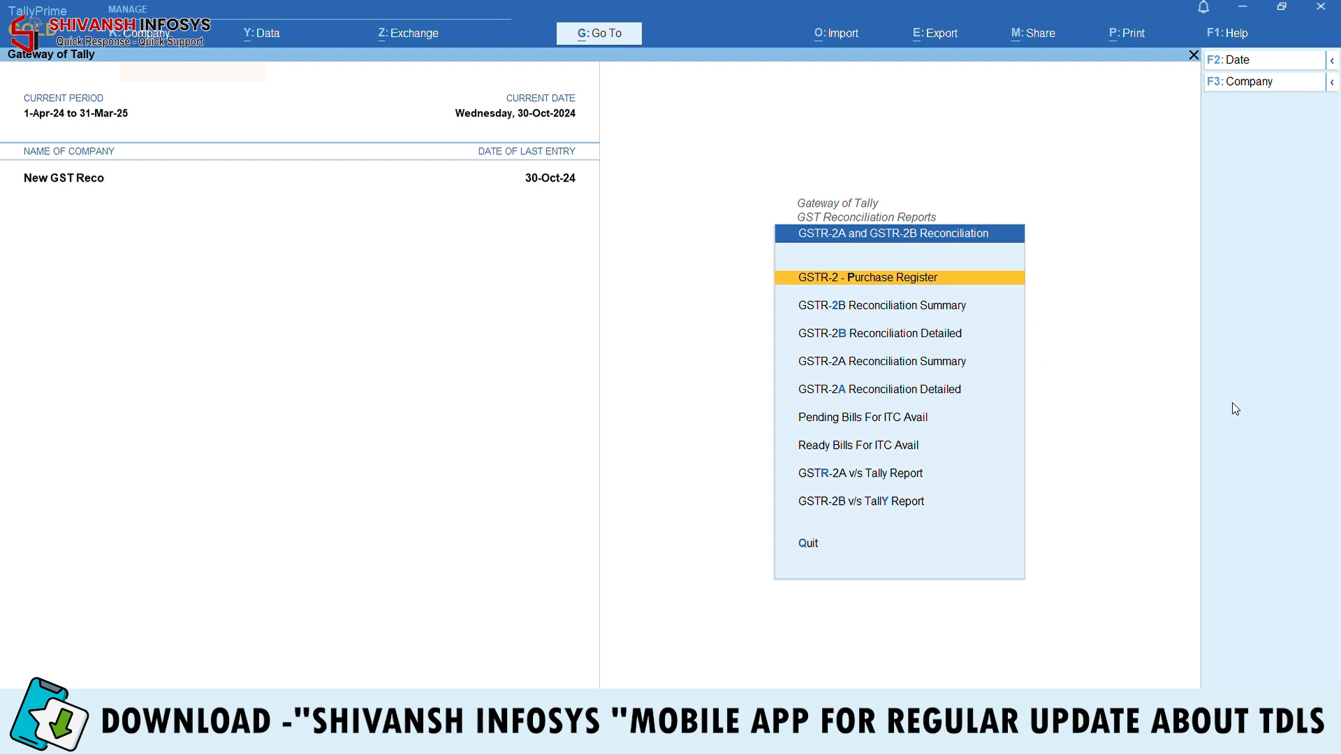
key(Down)
key(Down)
key(Down)
key(Up)
key(Return)
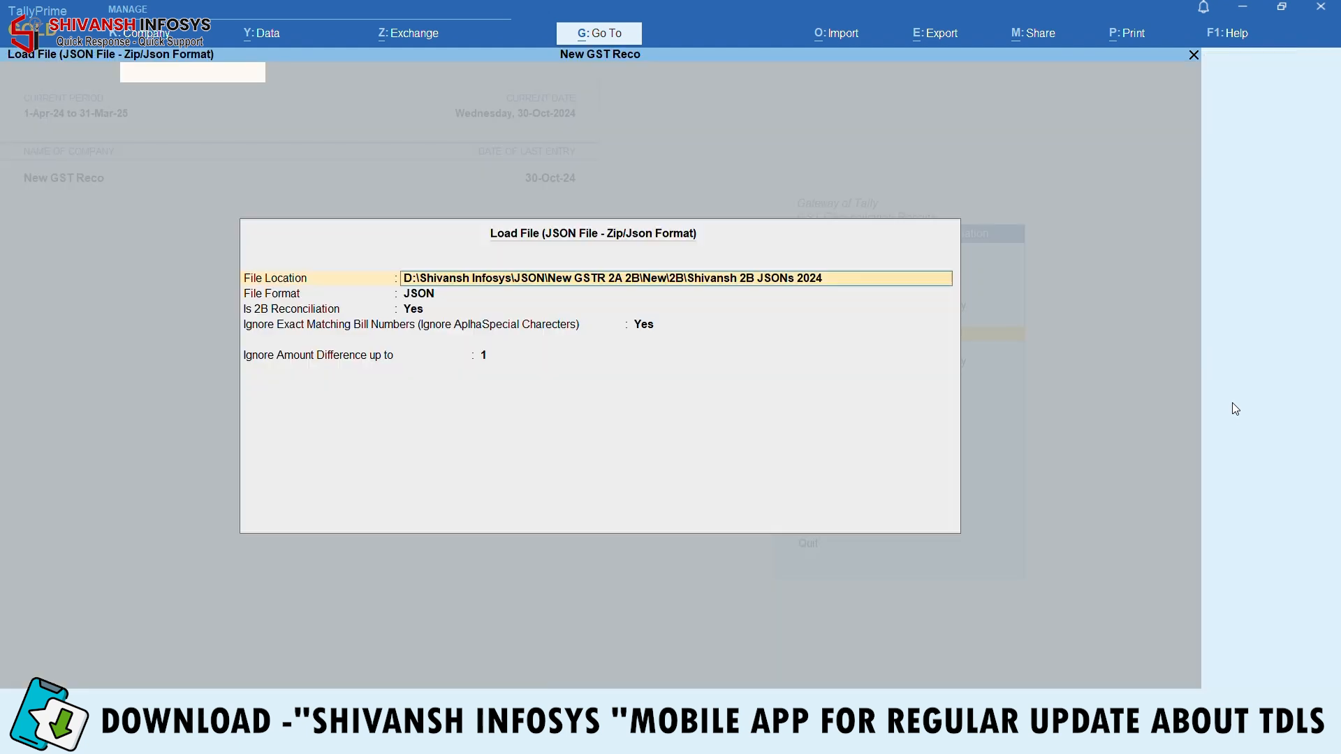
key(Return)
key(Return)
key(Return)
key(Return)
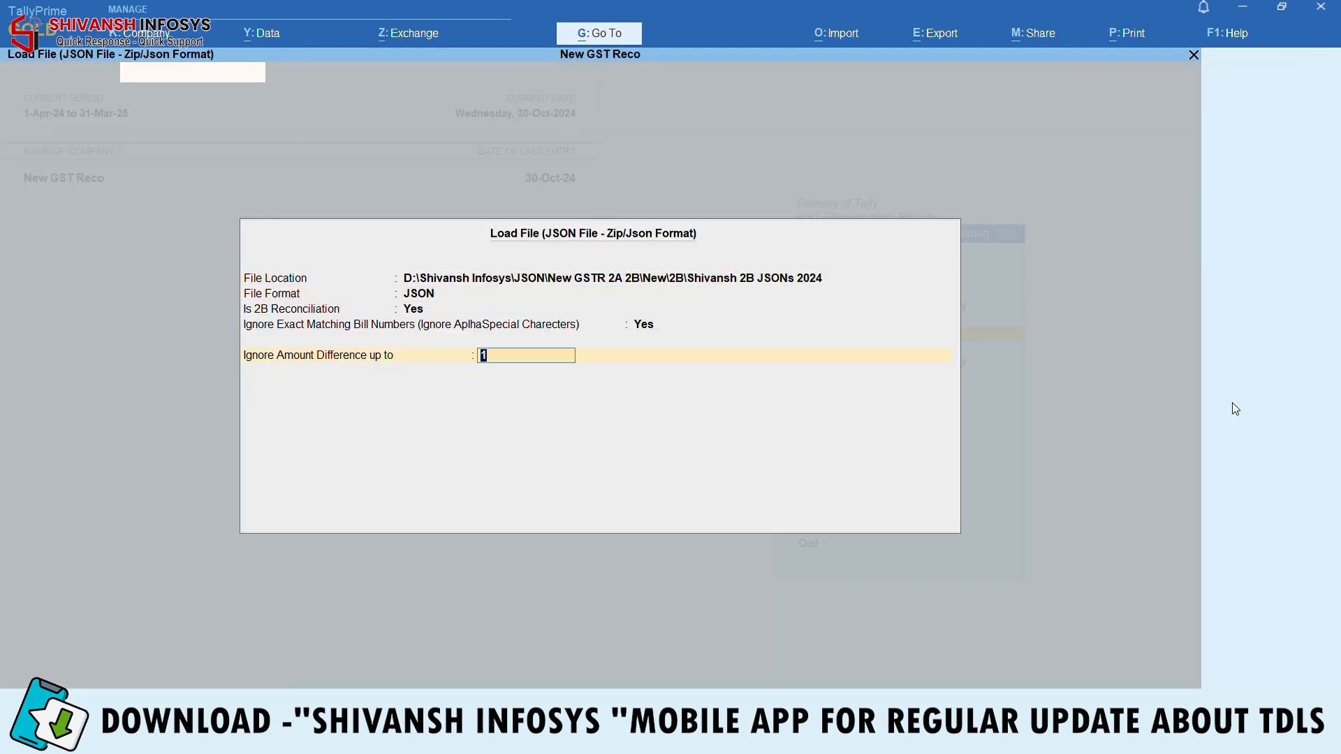
key(Return)
Set the period to 1-Sep-24 to 31-Oct-24 and move to the second bill row
key(F2)
text(1-9-2024)
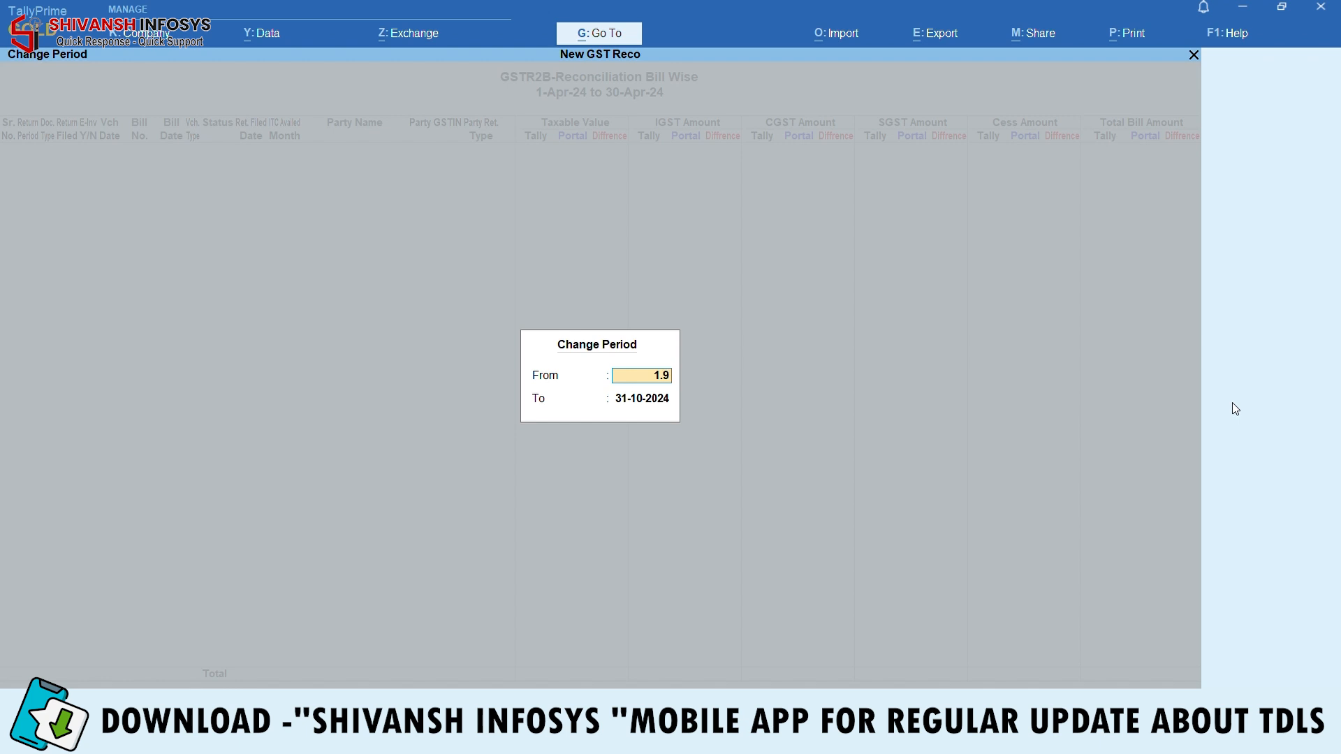
key(Return)
text(31.10)
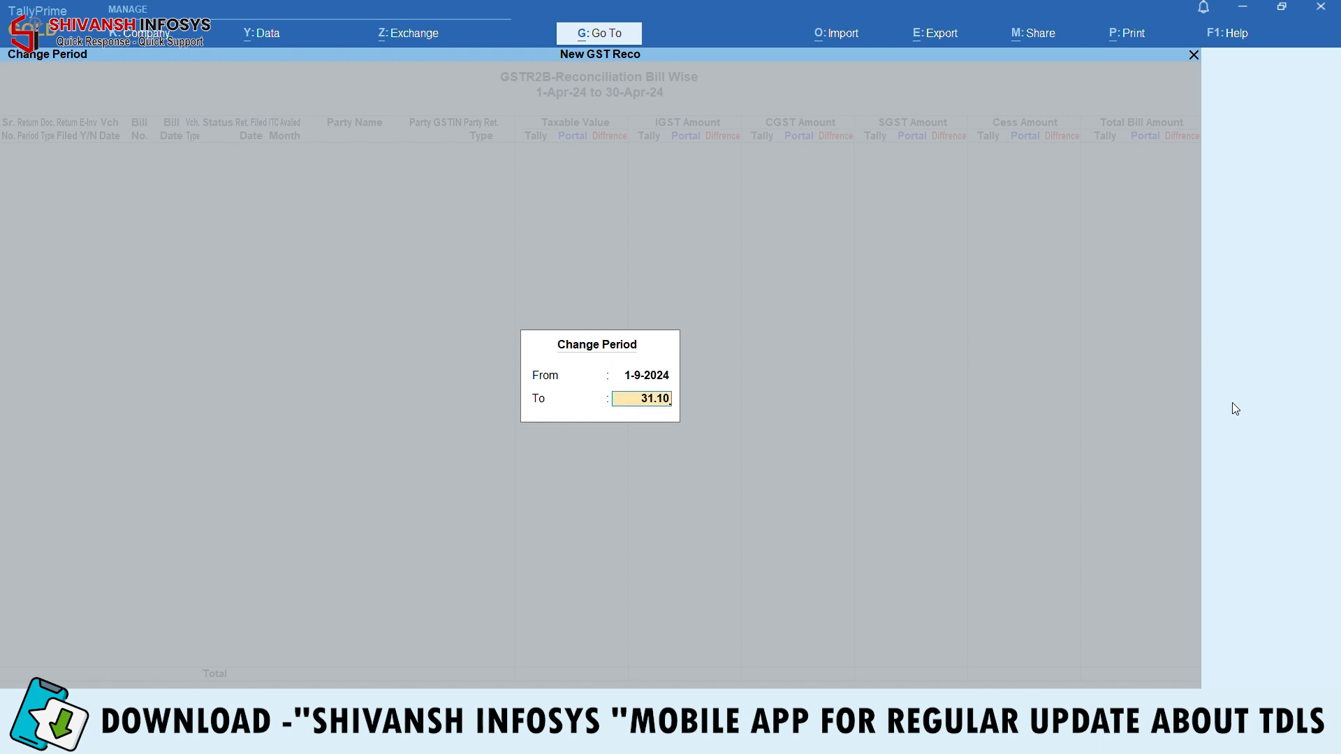
key(Return)
key(Down)
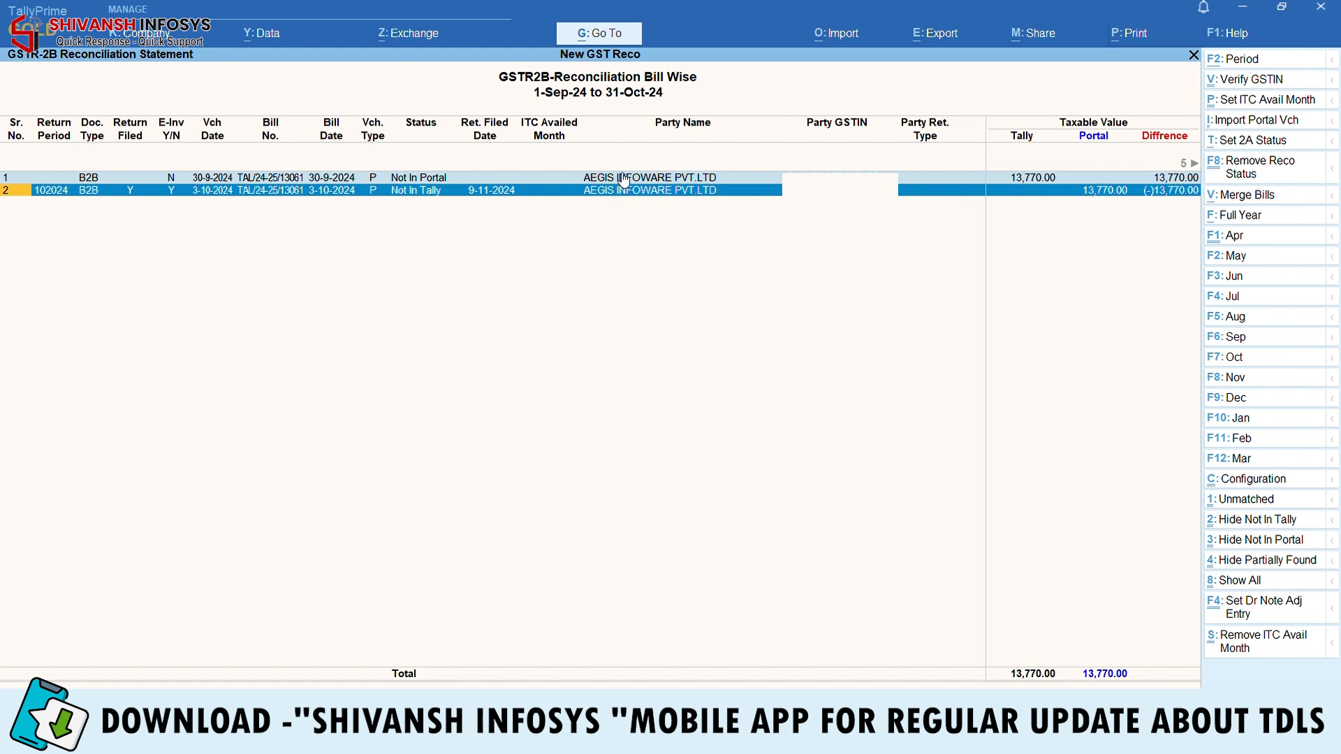
Merge the Not In Portal and Not In Tally rows into one matched bill and approve its 2A status
click(434, 180)
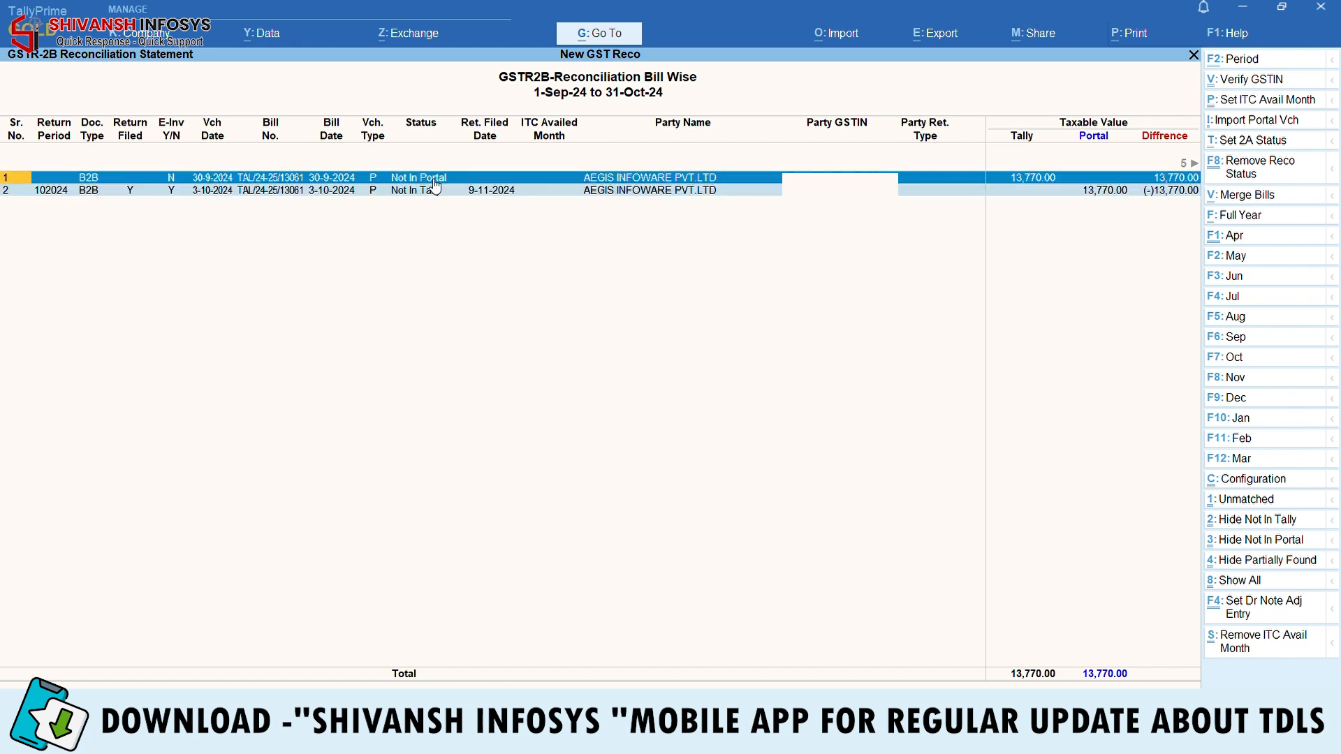
click(434, 185)
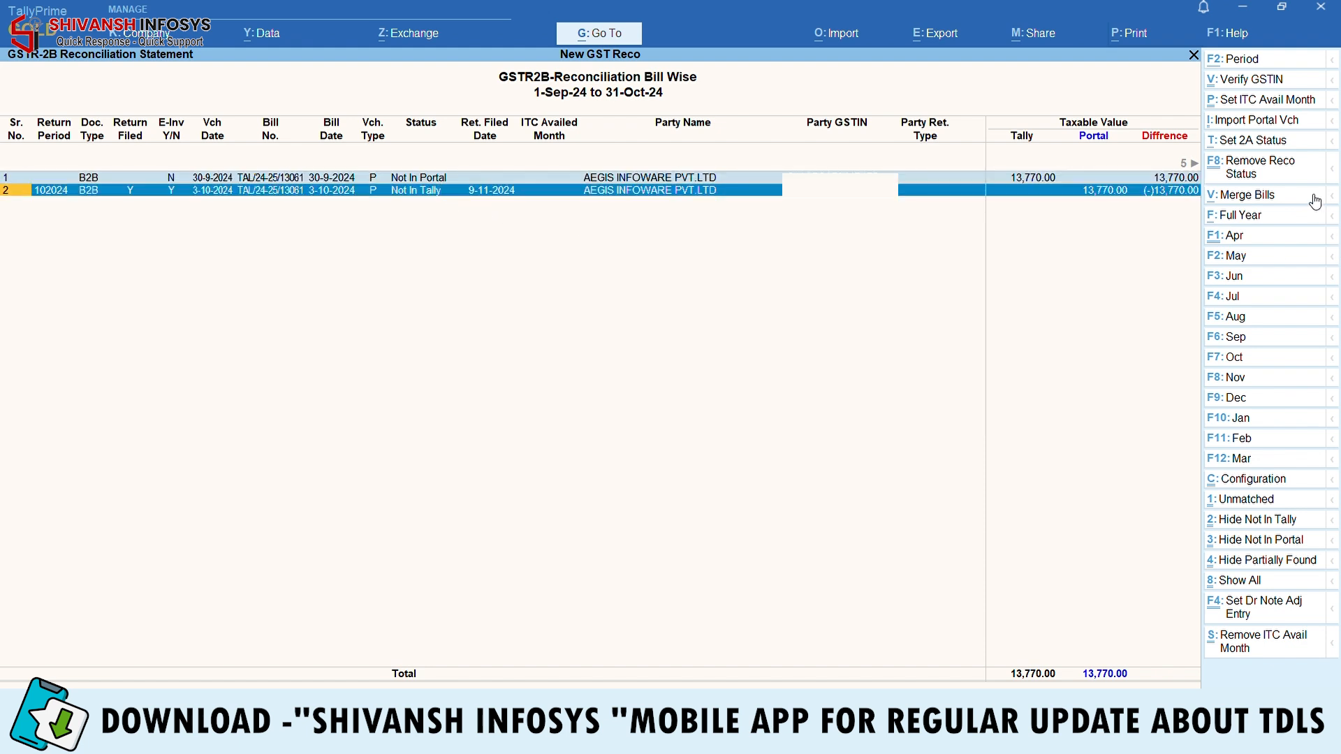
click(1250, 195)
key(y)
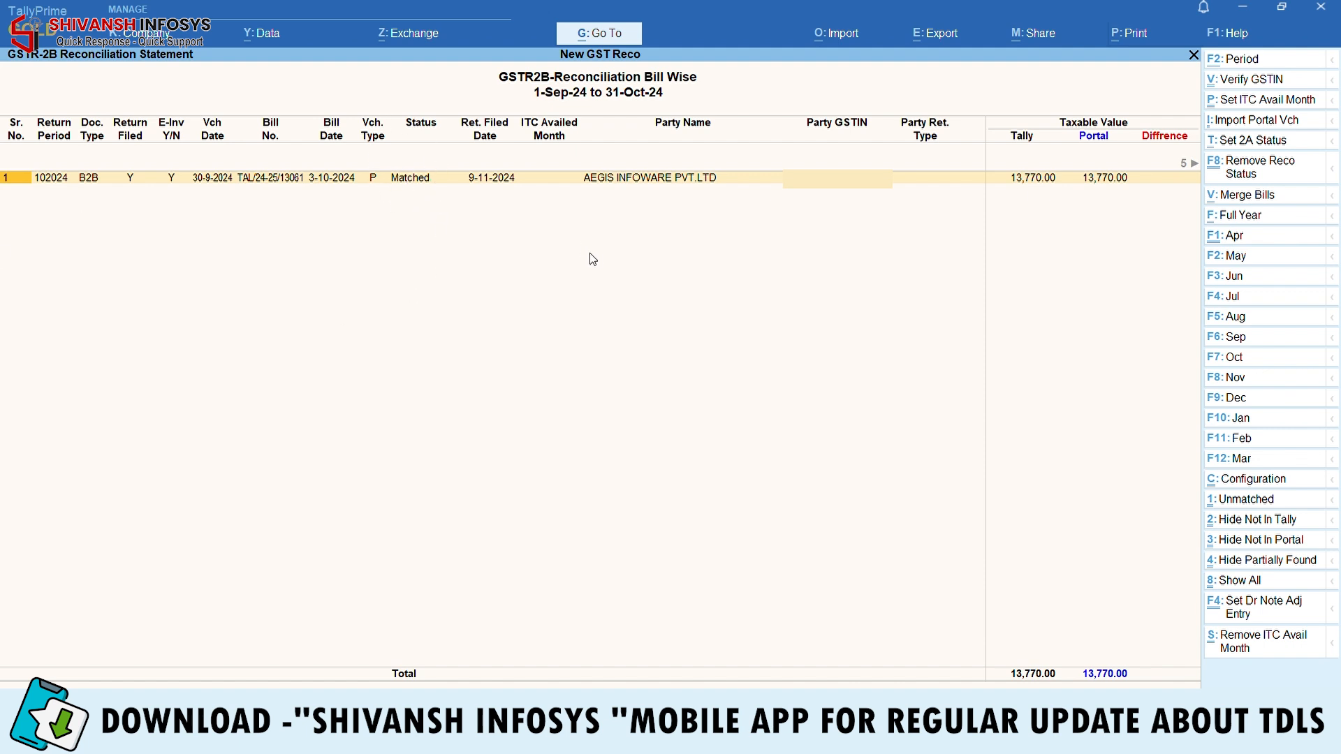
key(space)
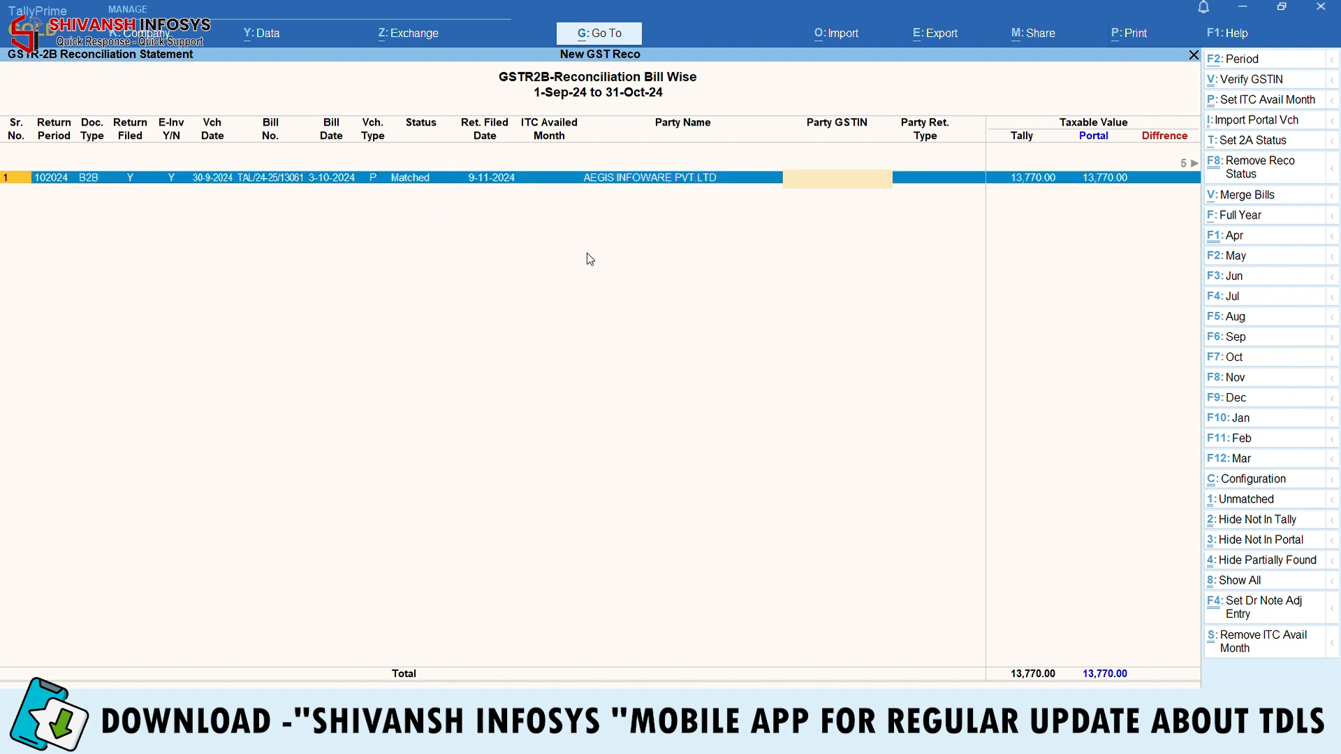
click(1261, 152)
key(y)
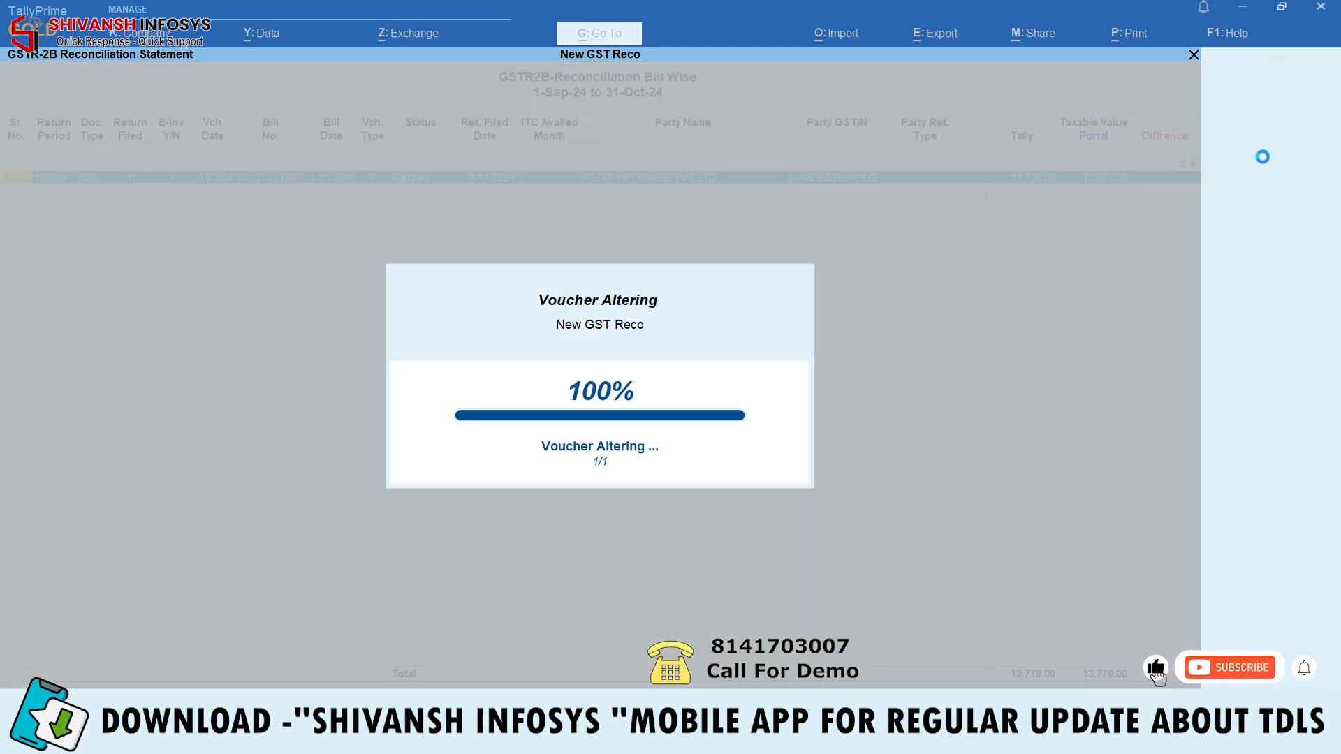
Open Ready Bills For ITC Avail and begin changing its period
key(Escape)
key(Down)
key(Down)
key(Down)
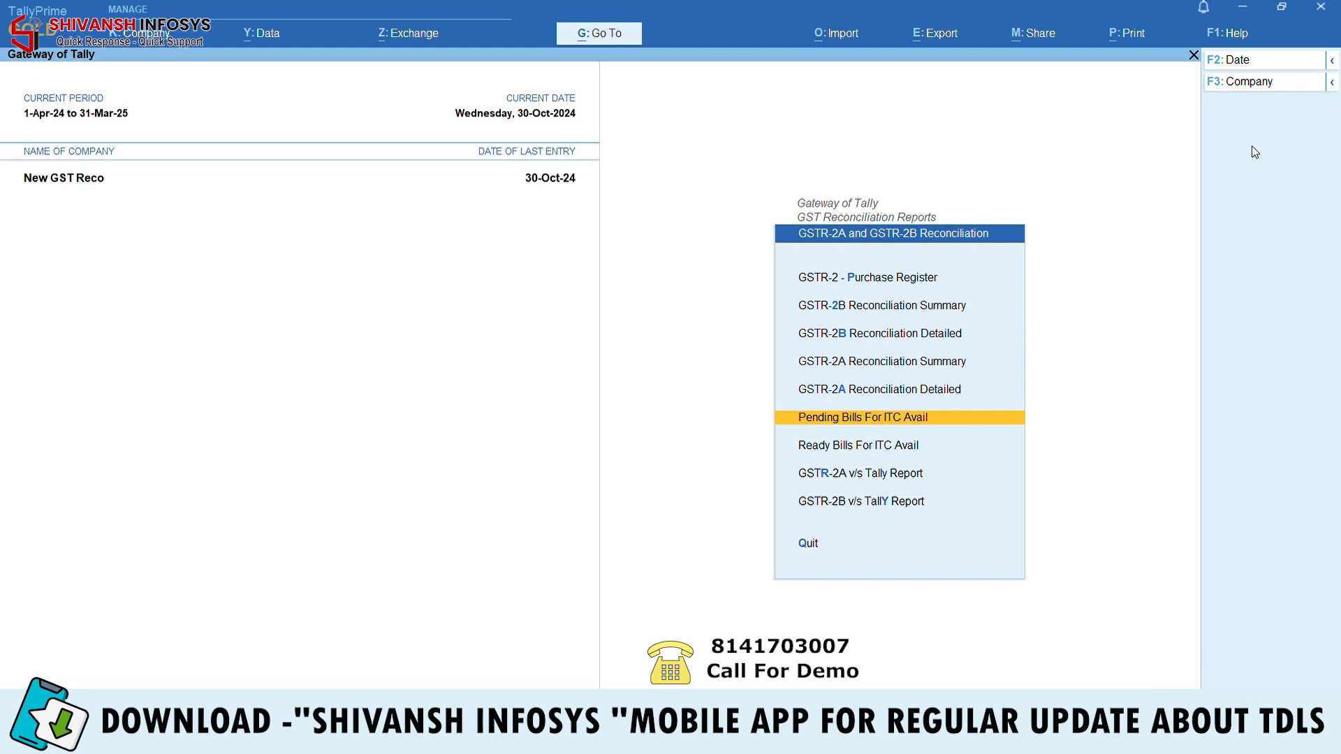
key(Down)
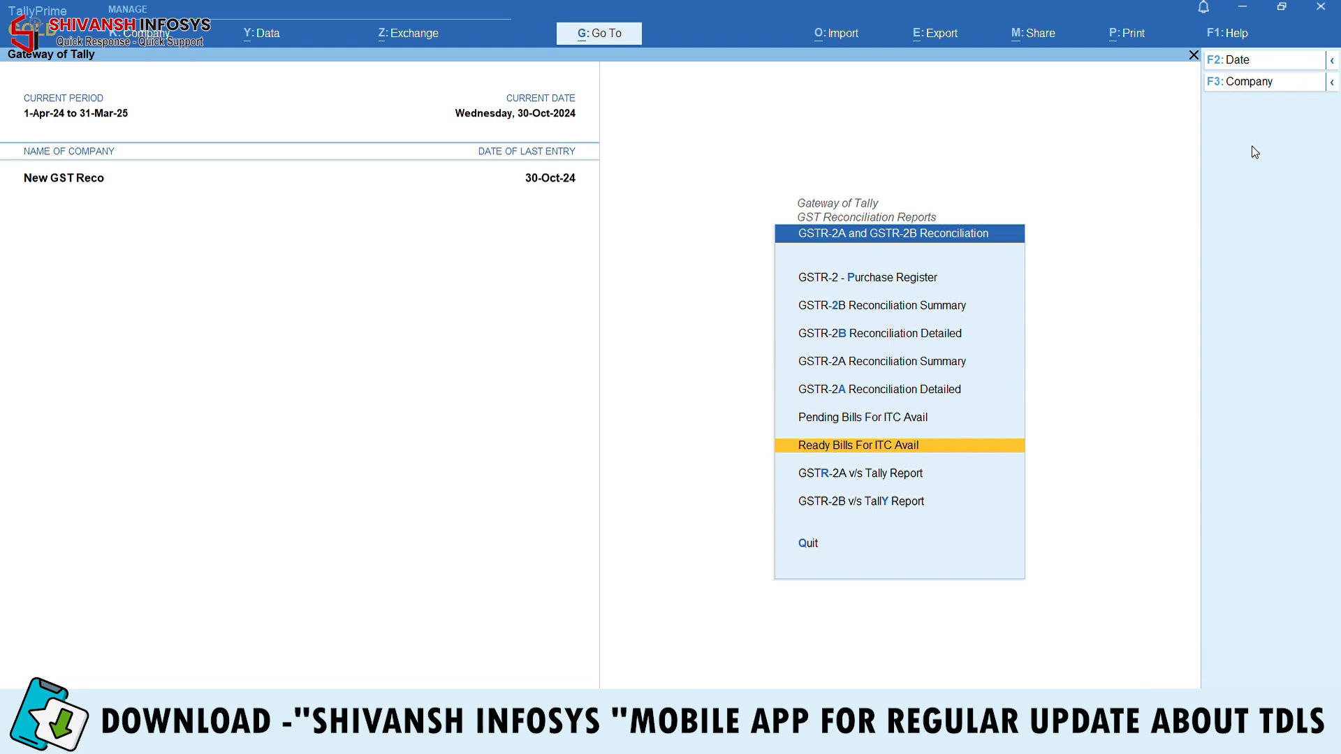
key(Return)
key(F2)
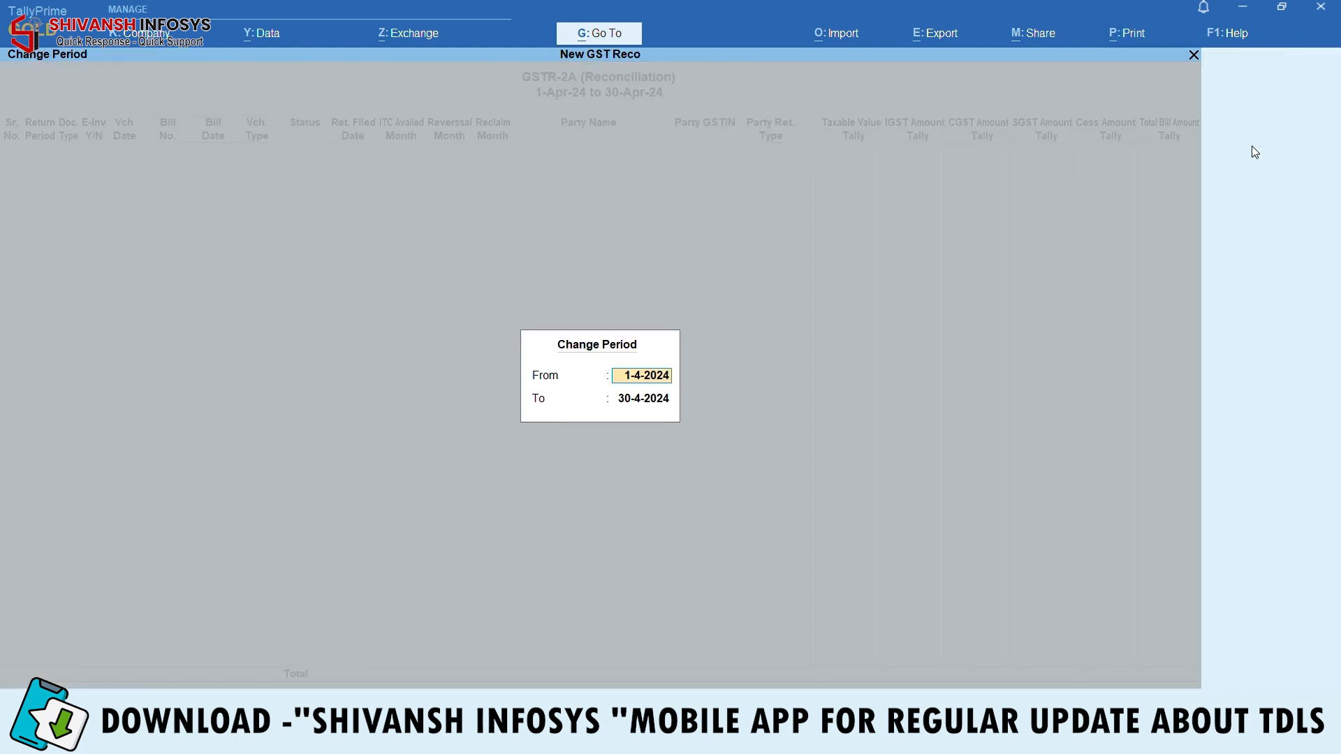
Apply 1-9 to 31-10 and select bill TAL/24-25/13061, reversed on 30-9-2024
text(1.9)
key(Return)
text(31.10)
key(Return)
key(Down)
key(Down)
key(Down)
key(Down)
key(Down)
key(Down)
key(Down)
key(Down)
key(Down)
key(Down)
key(Down)
key(Down)
key(Down)
key(Down)
key(Down)
key(Down)
key(Down)
key(Down)
key(Down)
key(Down)
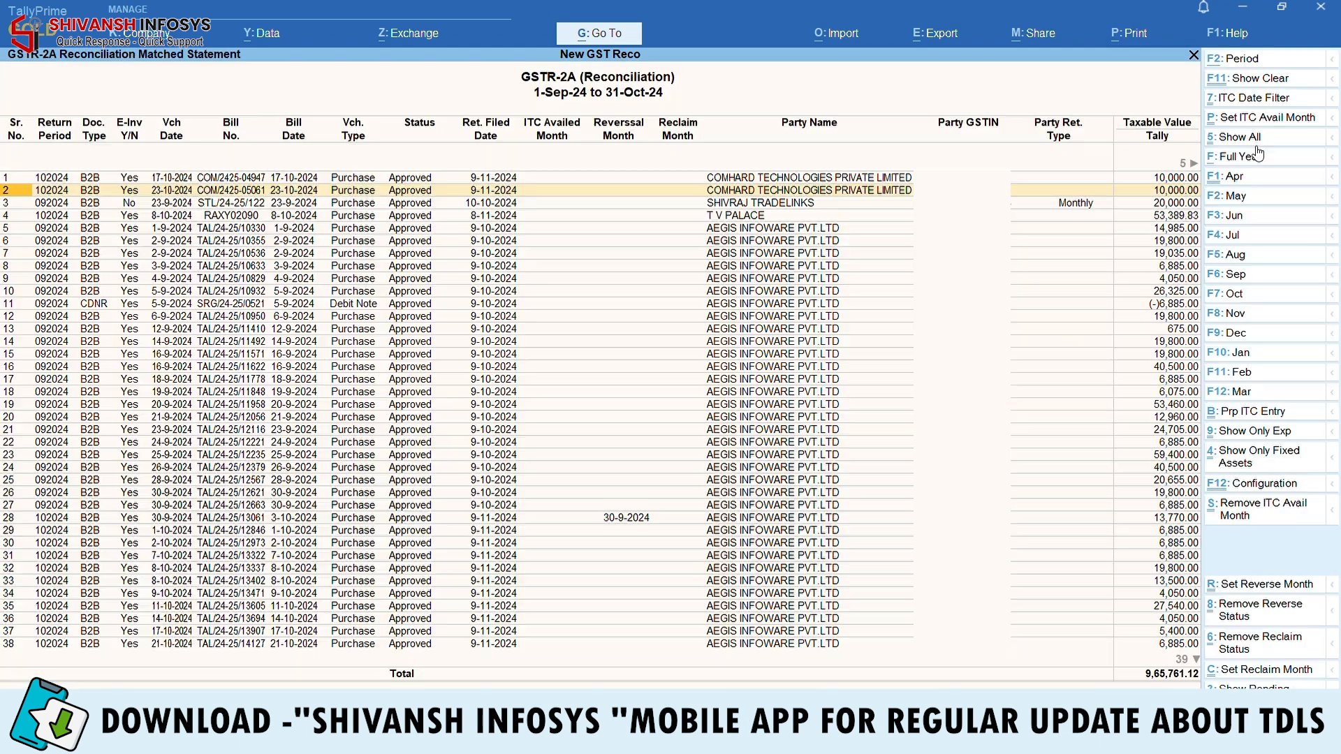
key(Down)
key(Down)
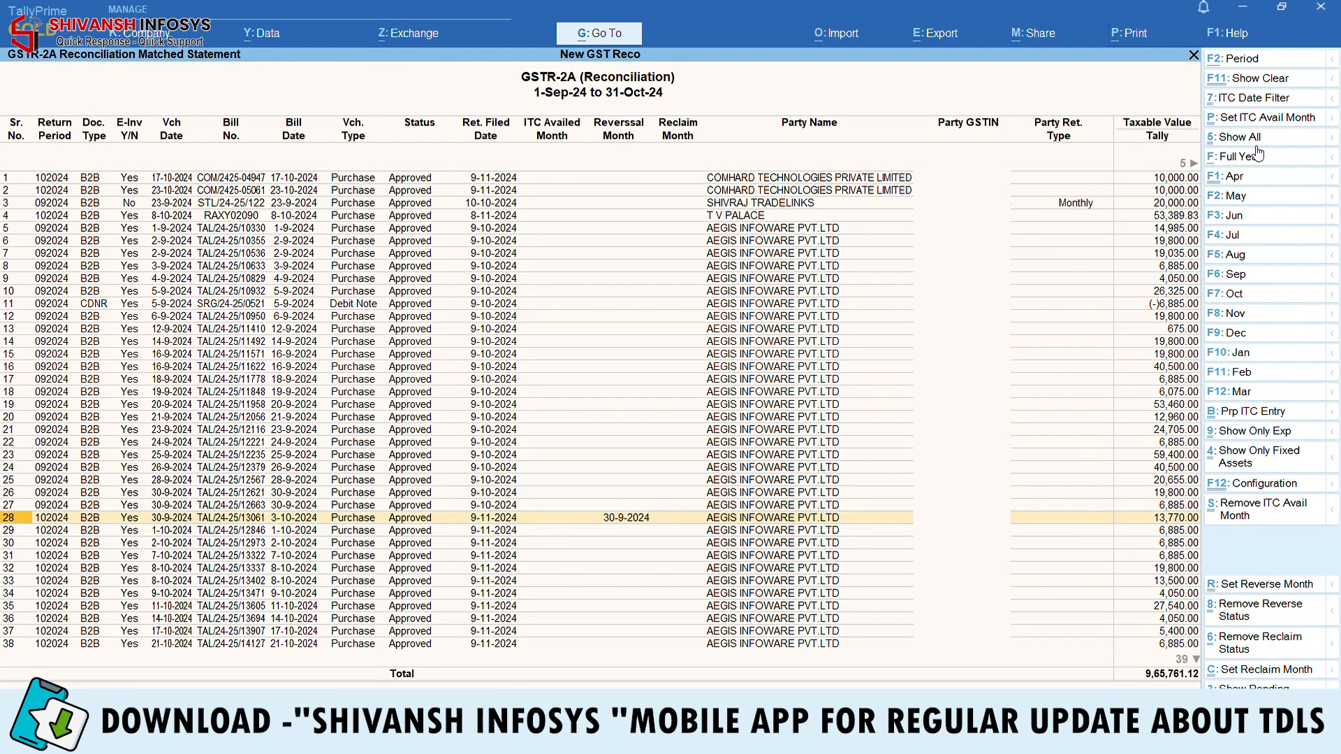
key(space)
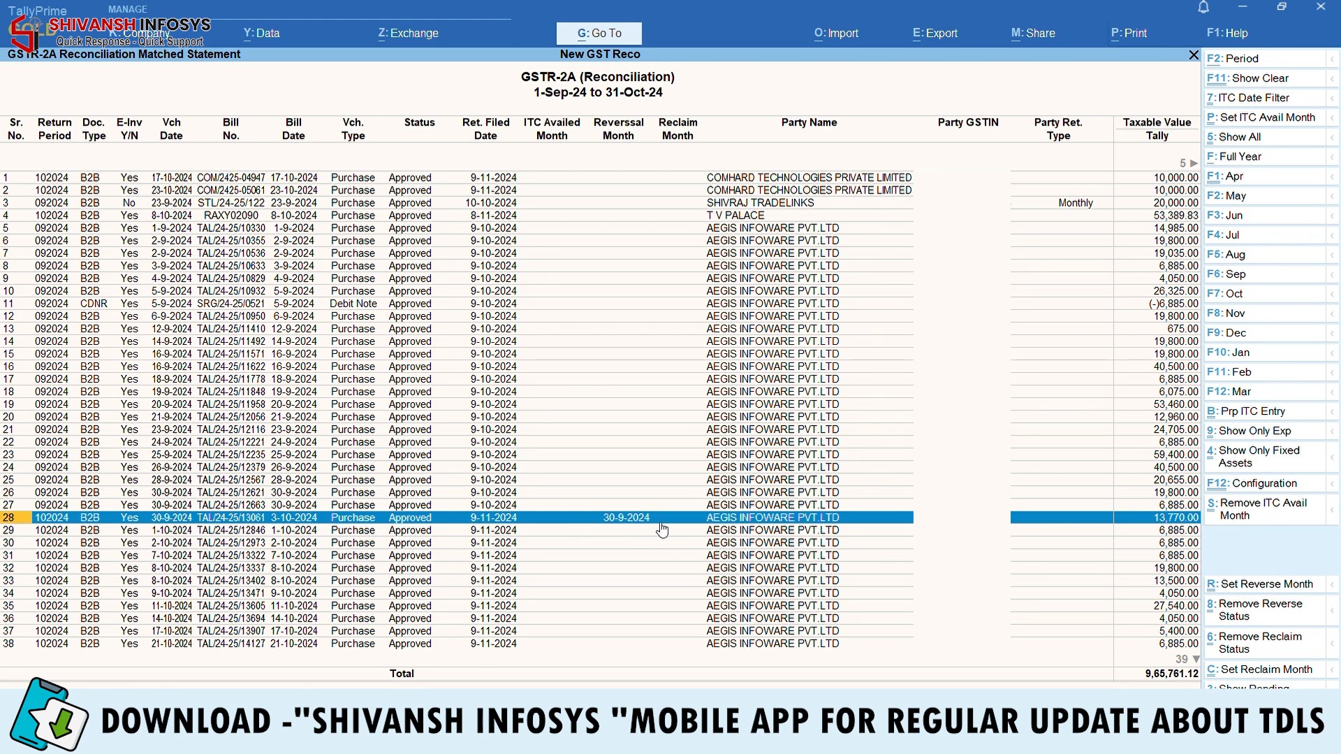
Reclaim the bill's ITC with month-end date 31.10, accept the voucher alteration, and return to GST Reconciliation Reports
click(1238, 672)
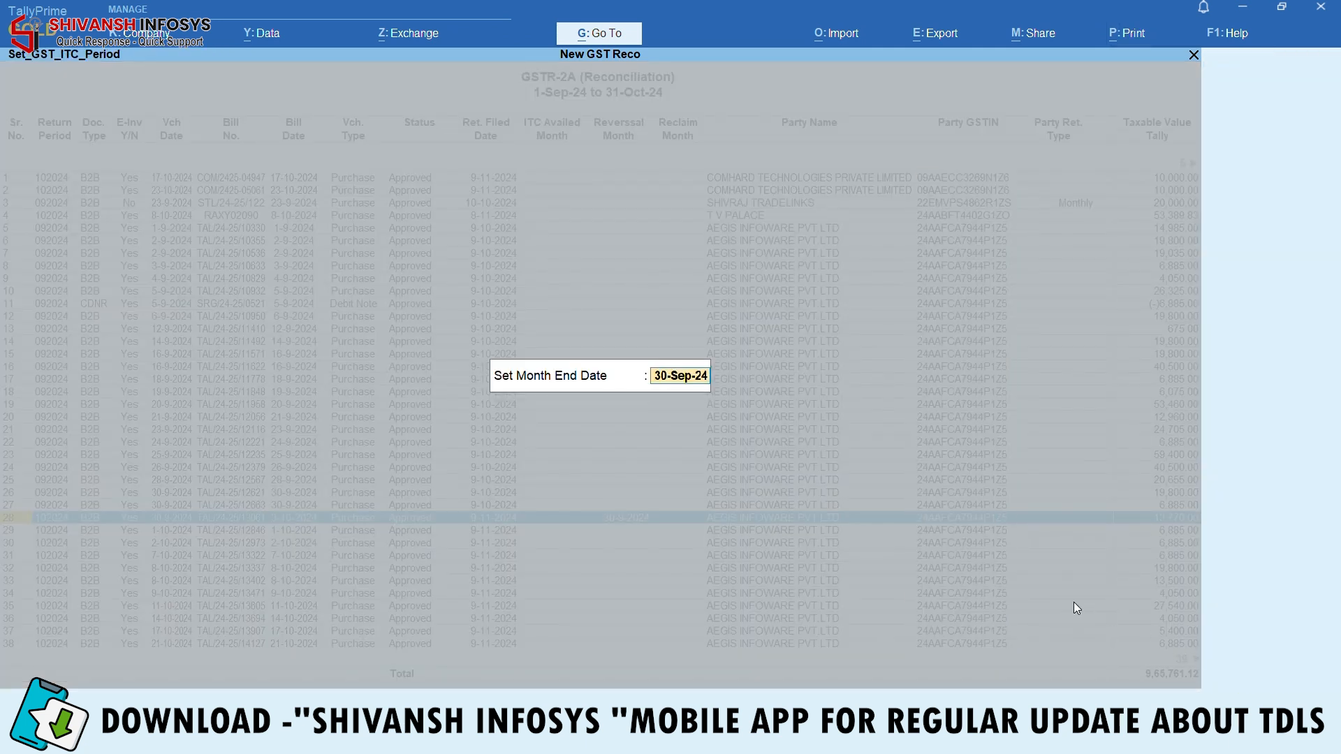
text(31.10)
key(Return)
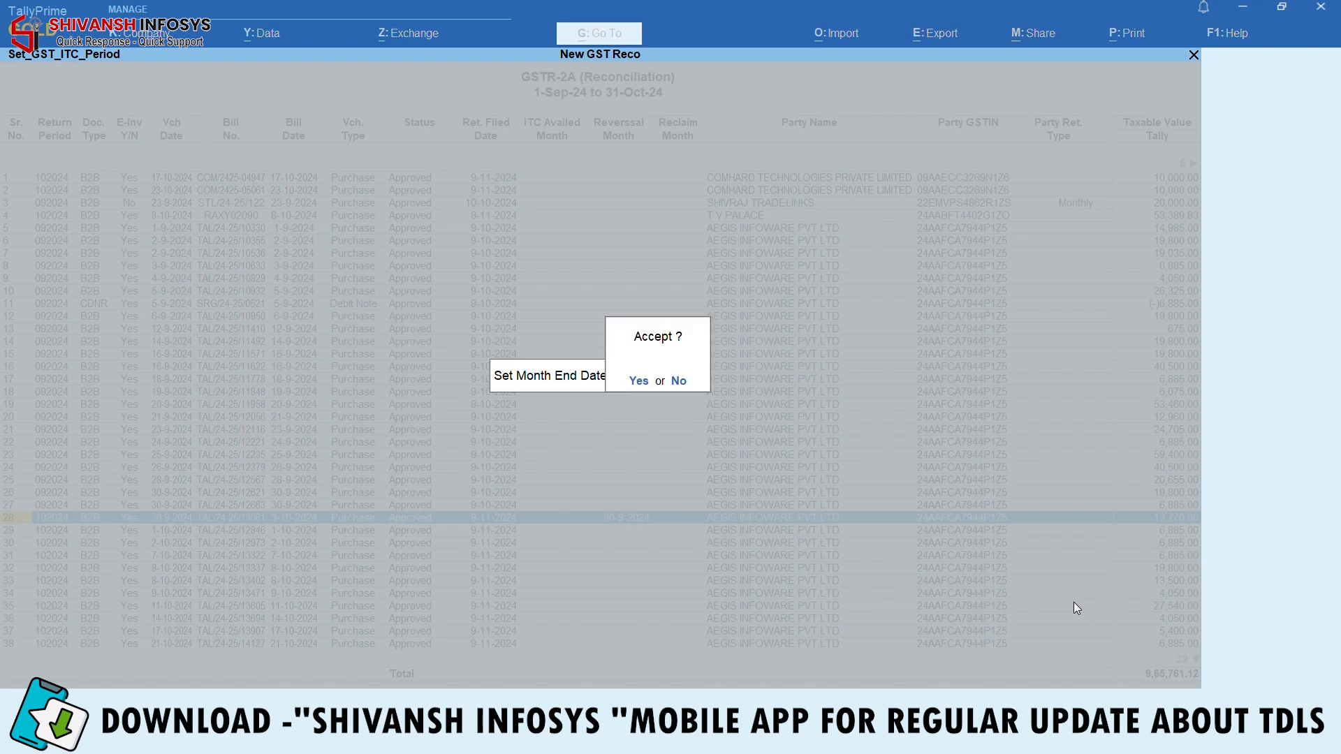
key(Return)
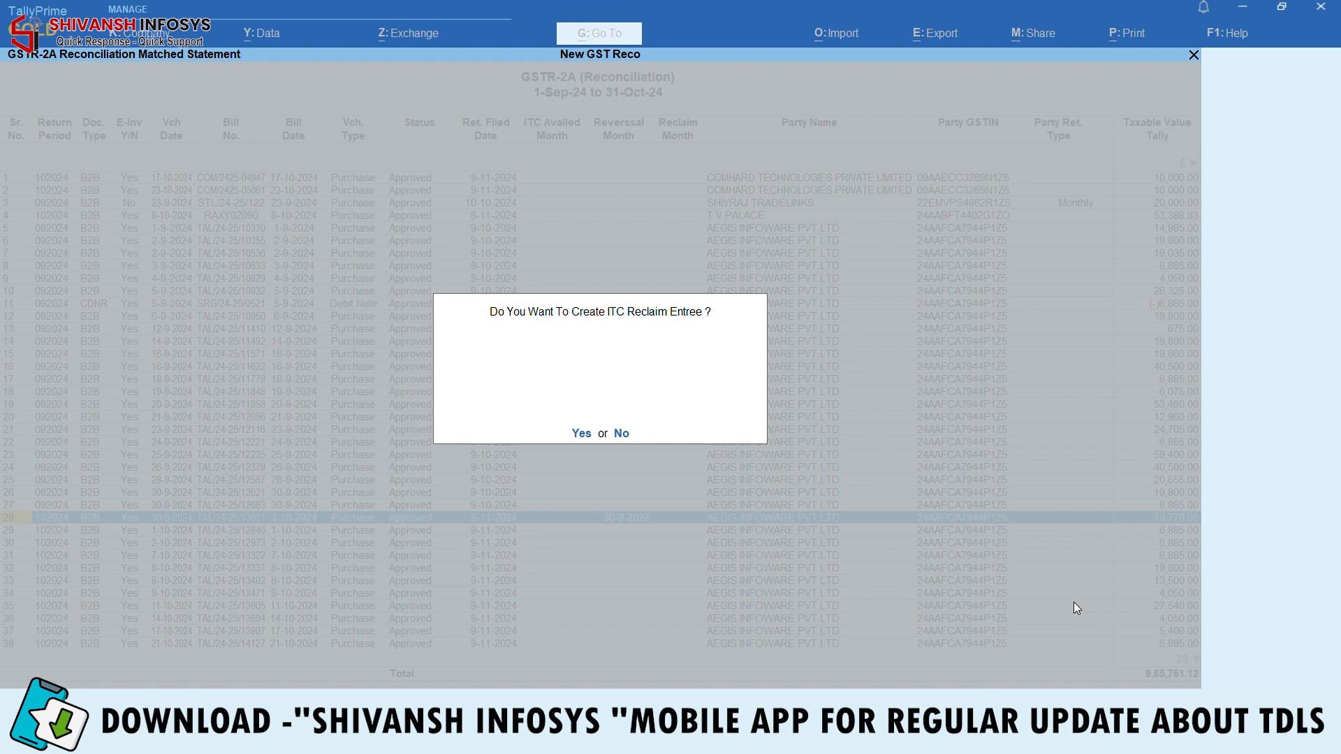
key(Return)
key(Return)
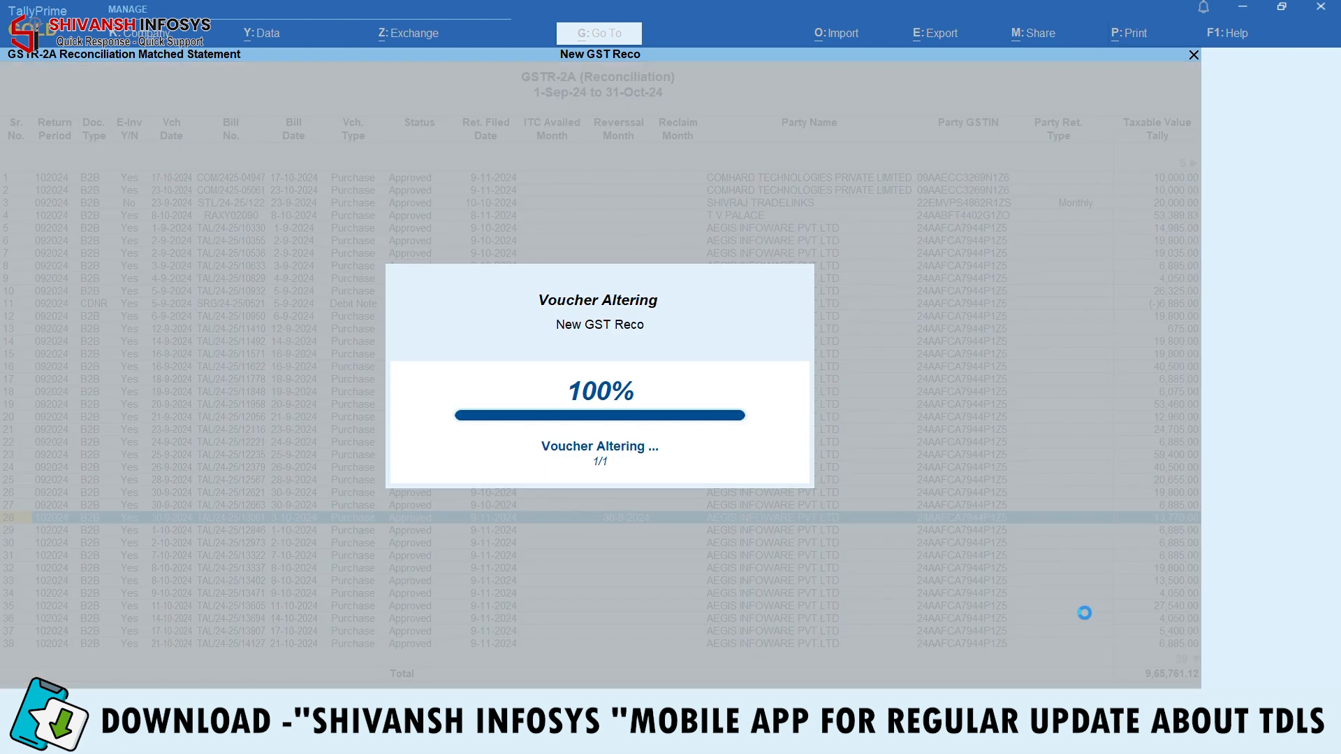
key(Escape)
key(Escape)
key(Escape)
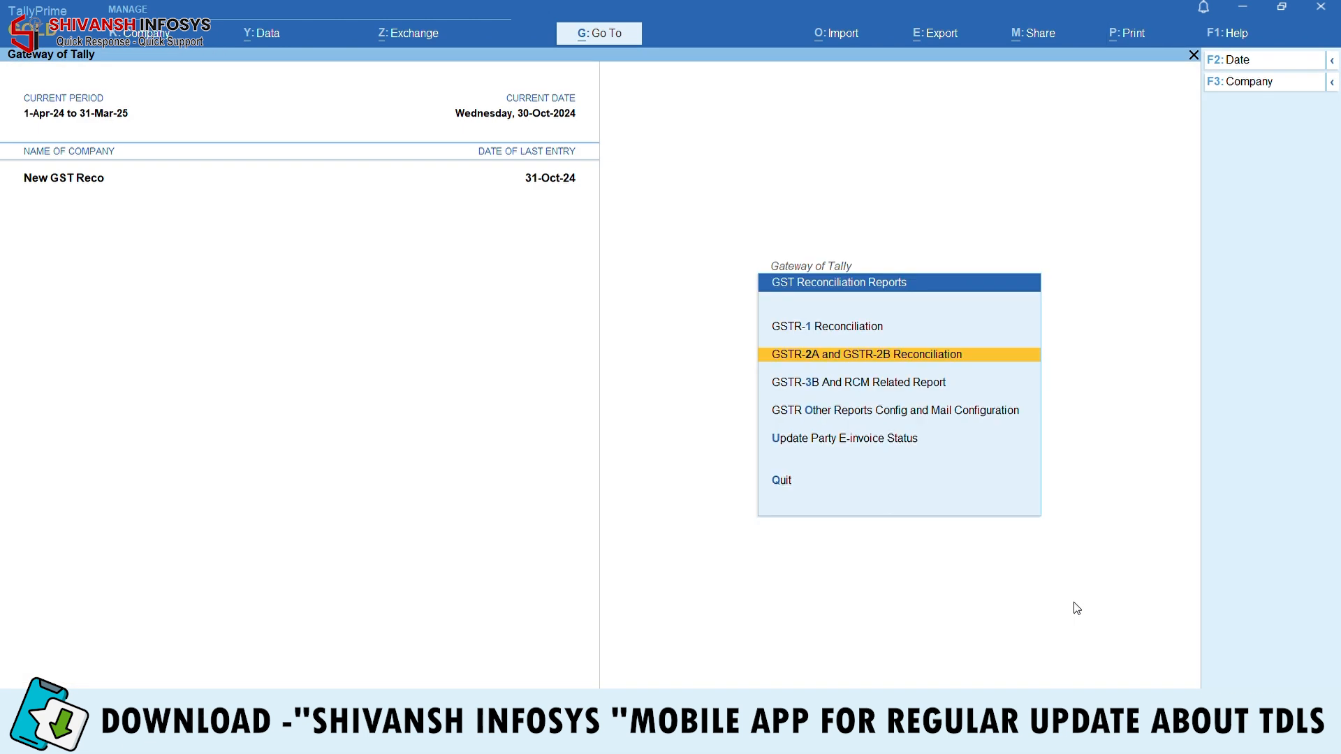
Open the Gst Receivable ledger vouchers for 1-Apr-24 to 31-Oct-24
key(Home)
text(dal)
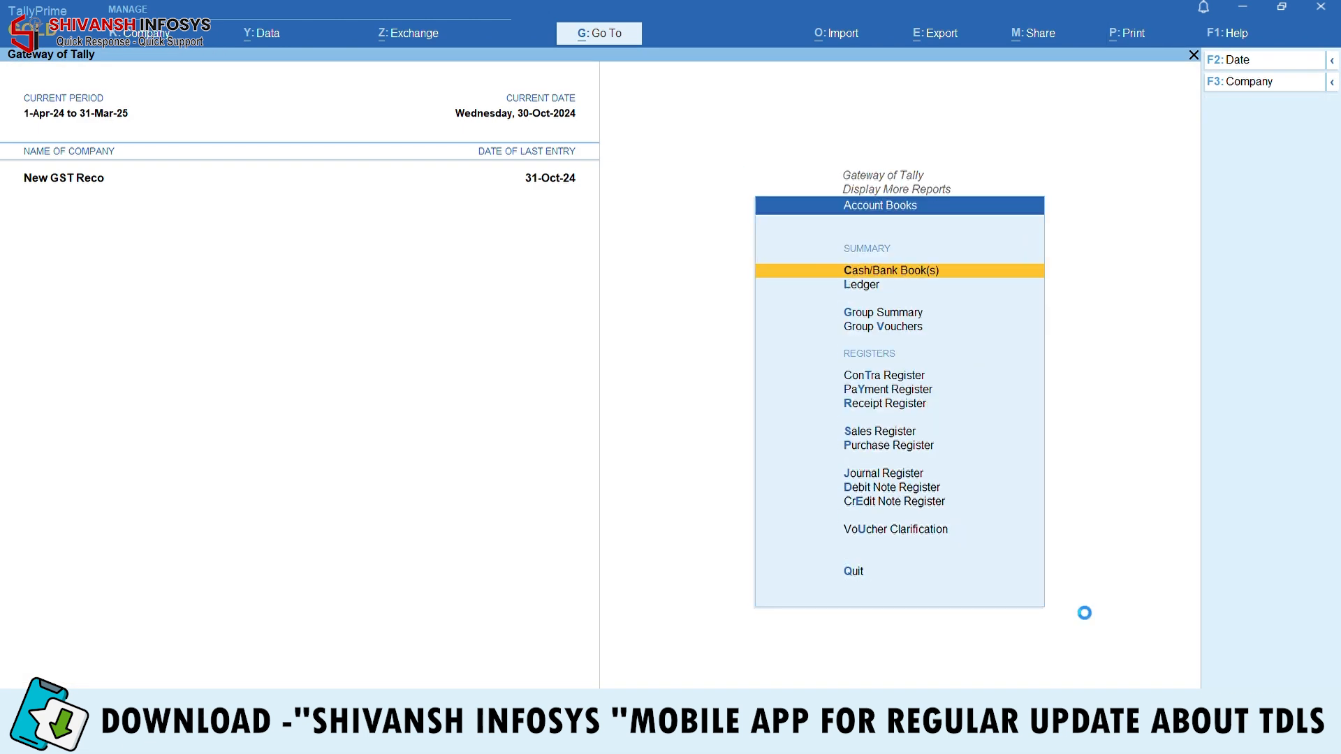
text(Gst Re)
key(Return)
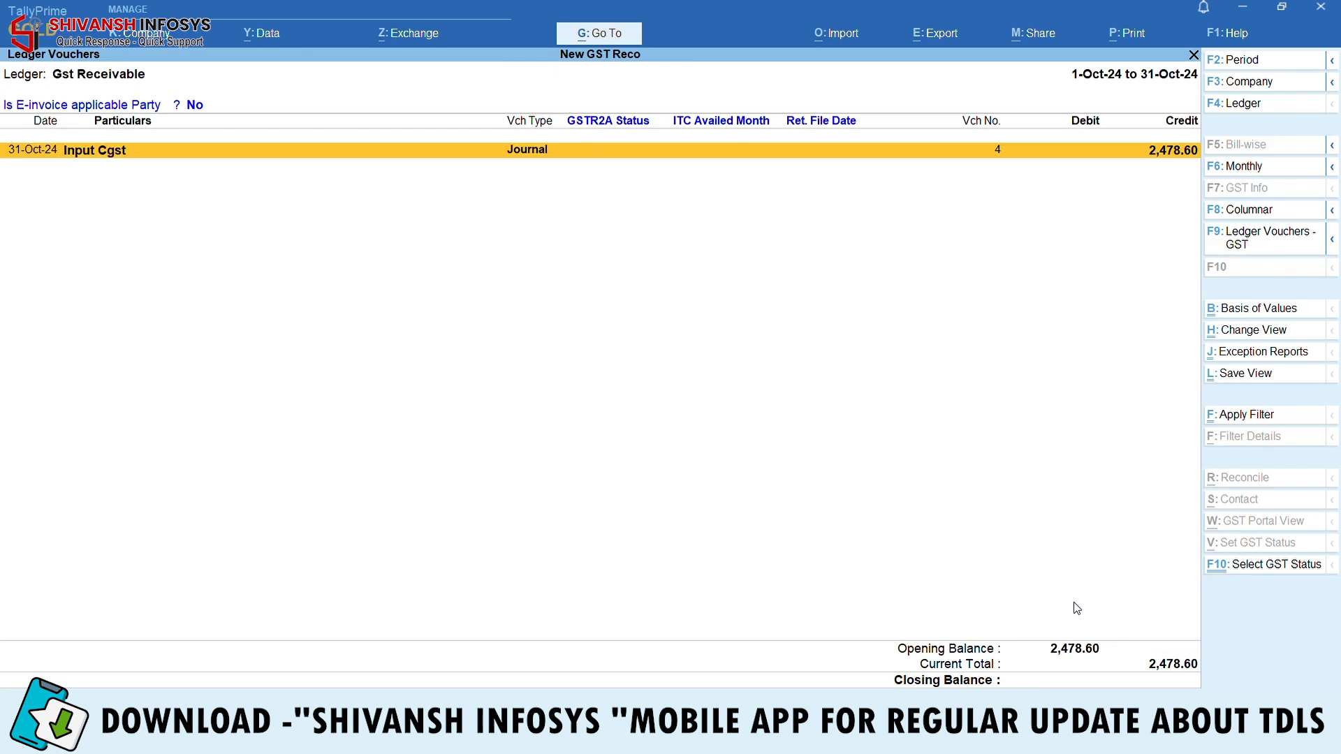
key(alt+F2)
key(BackSpace)
key(Return)
key(BackSpace)
key(Return)
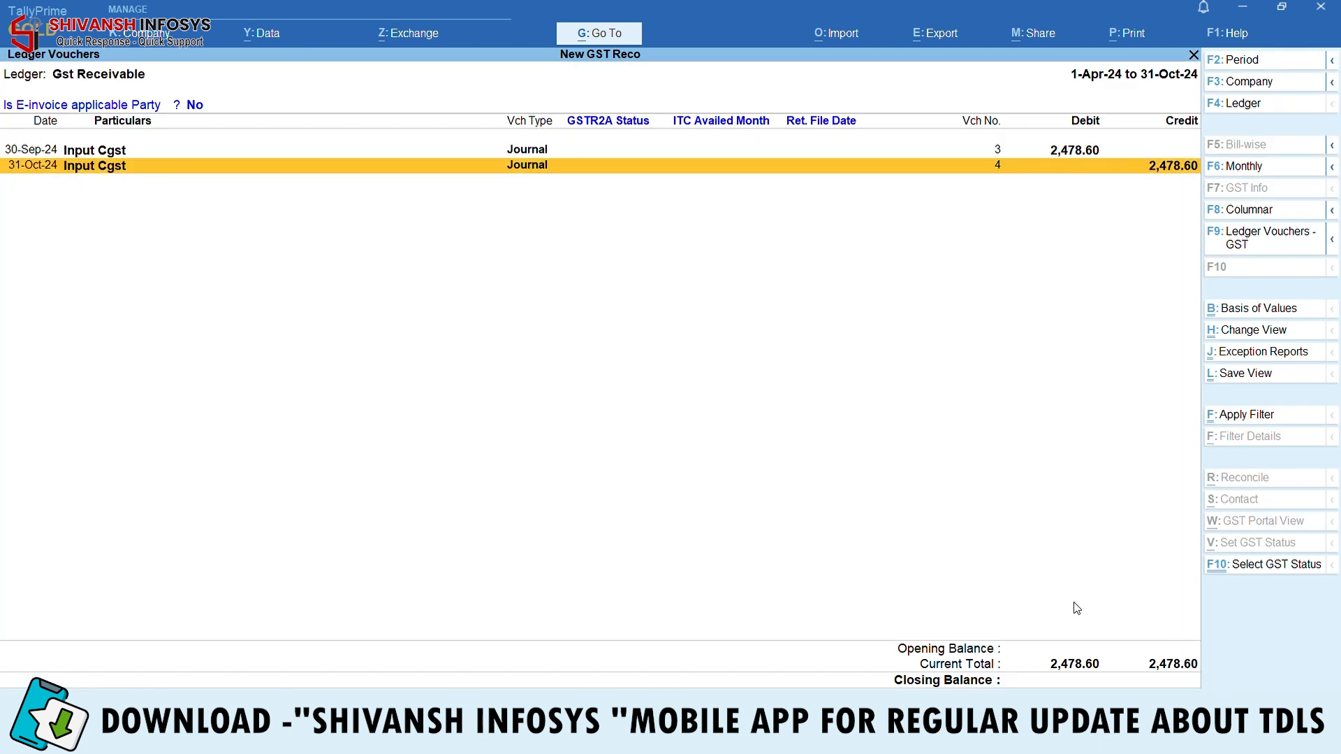
Inspect the 31-Oct-24 reclaim journal moving 2,478.60 to Input Cgst/Sgst, then back out
key(Return)
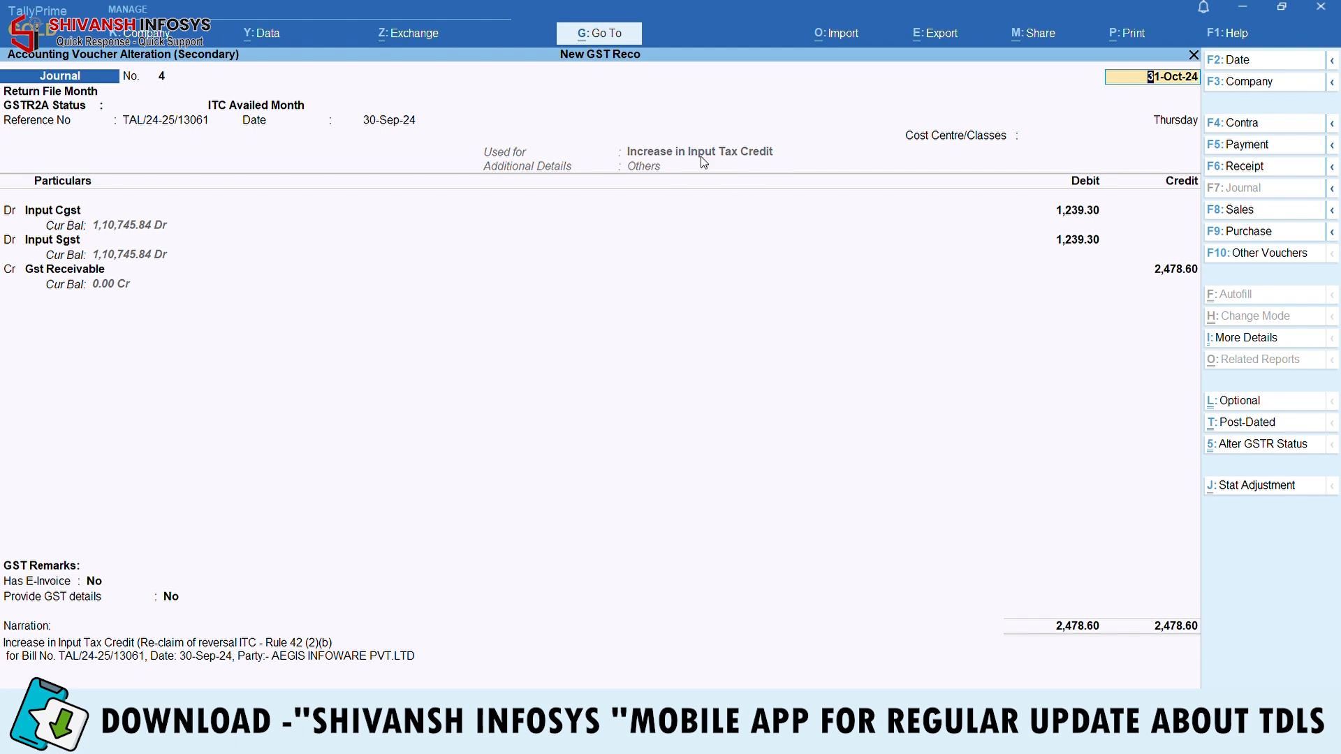
key(BackSpace)
key(Escape)
key(Escape)
key(Escape)
key(Escape)
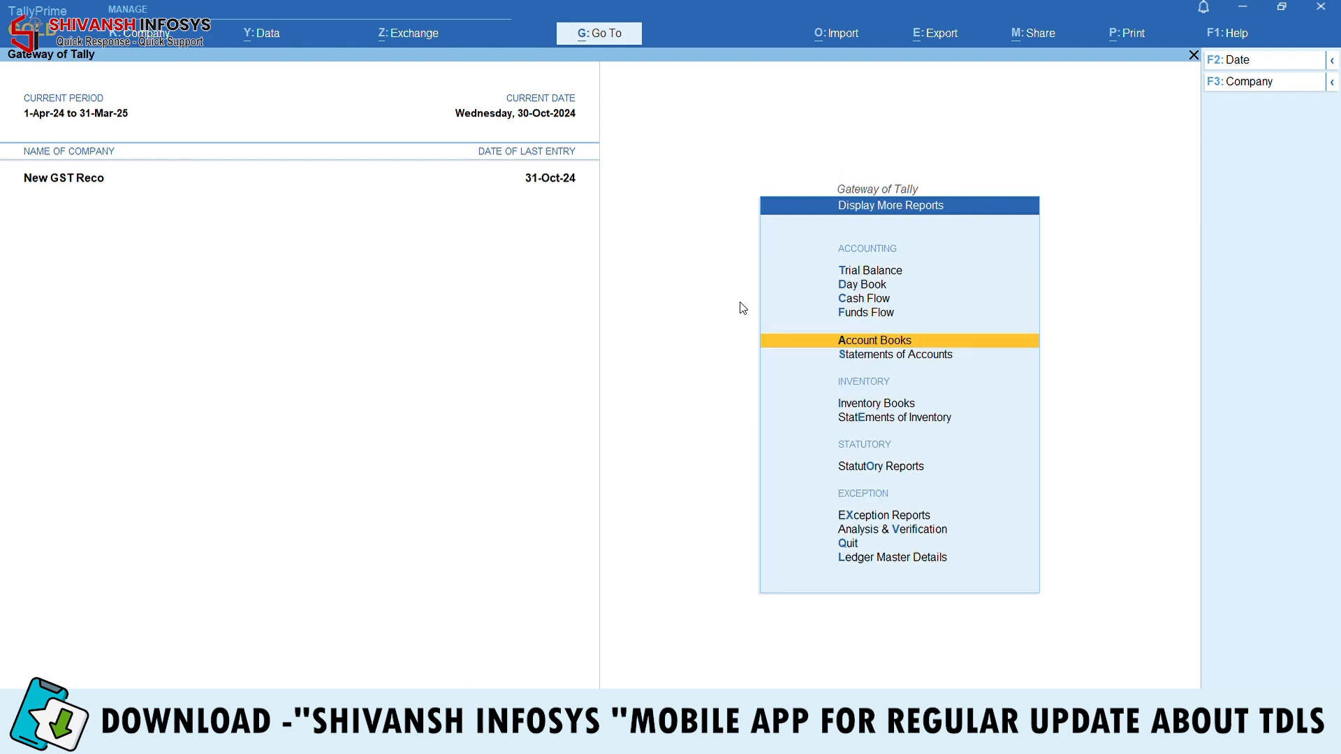
Open the GSTR-3B return for the period 1-10 to 31-10
key(Escape)
key(Escape)
key(Escape)
key(d)
key(o)
key(Return)
key(Down)
key(Down)
key(Return)
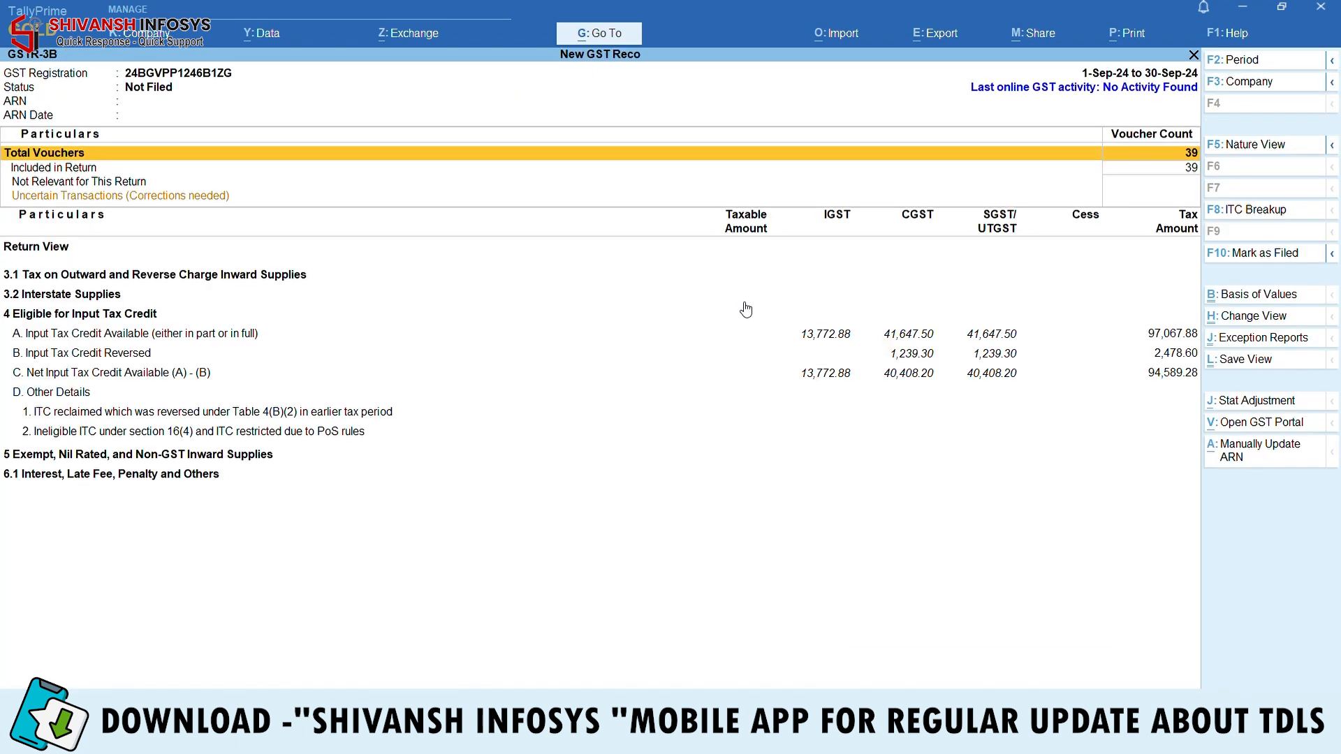
key(F2)
text(1-10)
key(Return)
text(31-10)
key(Return)
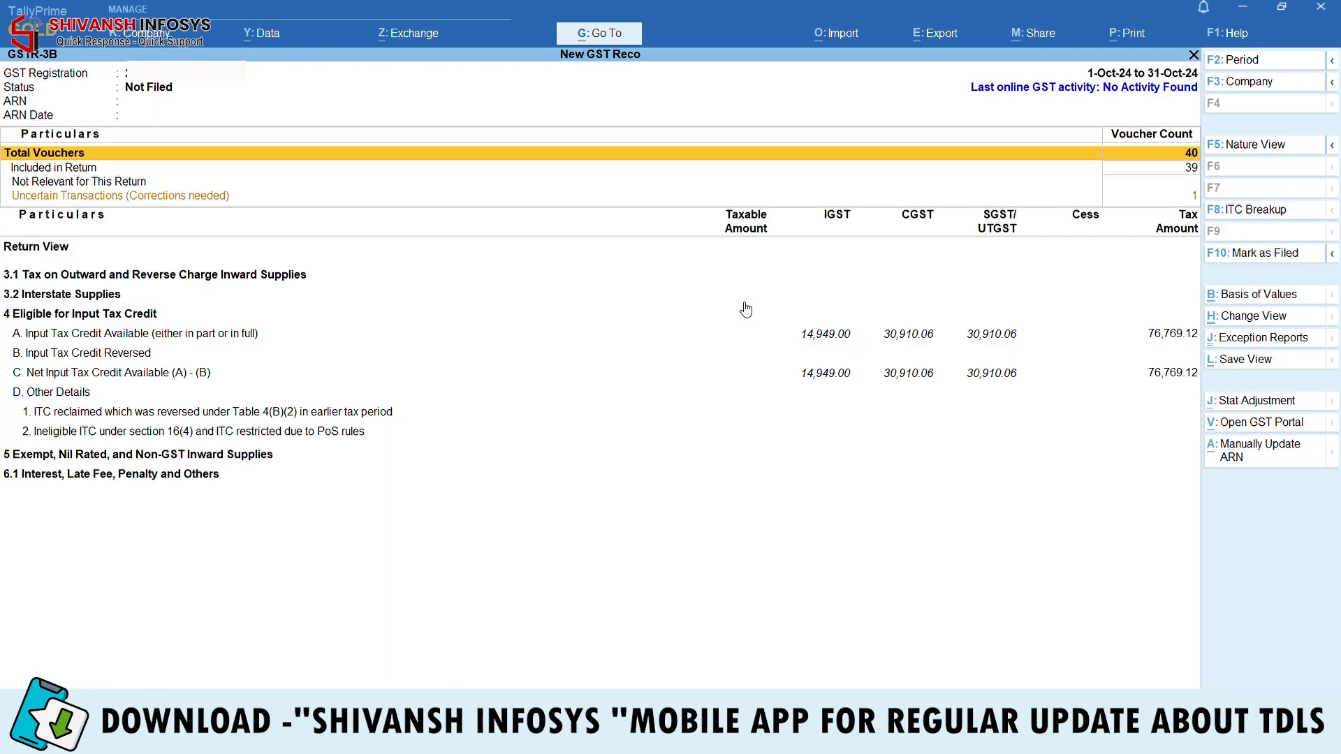
Set the GST status of the uncertain 'No Tax Ledger is debited' journal so all 40 vouchers are included
key(Down)
key(Return)
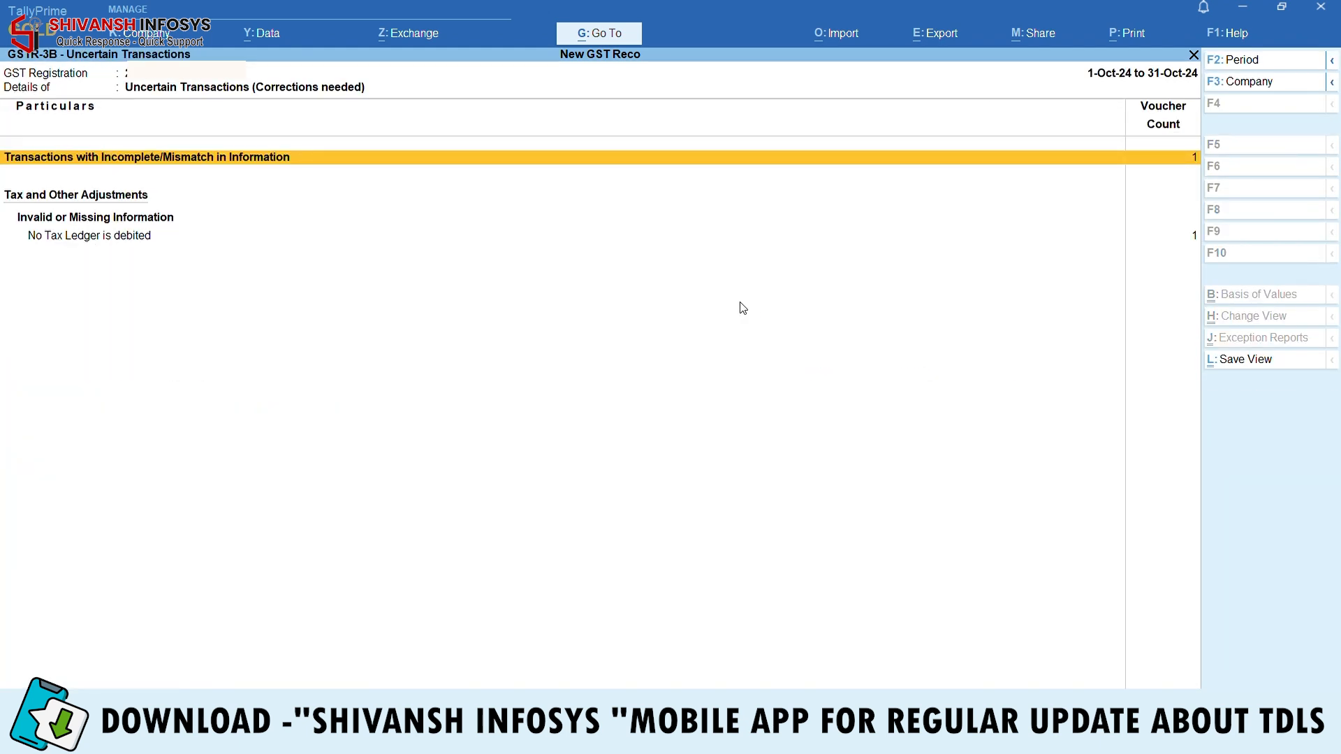
key(Down)
key(Down)
key(Return)
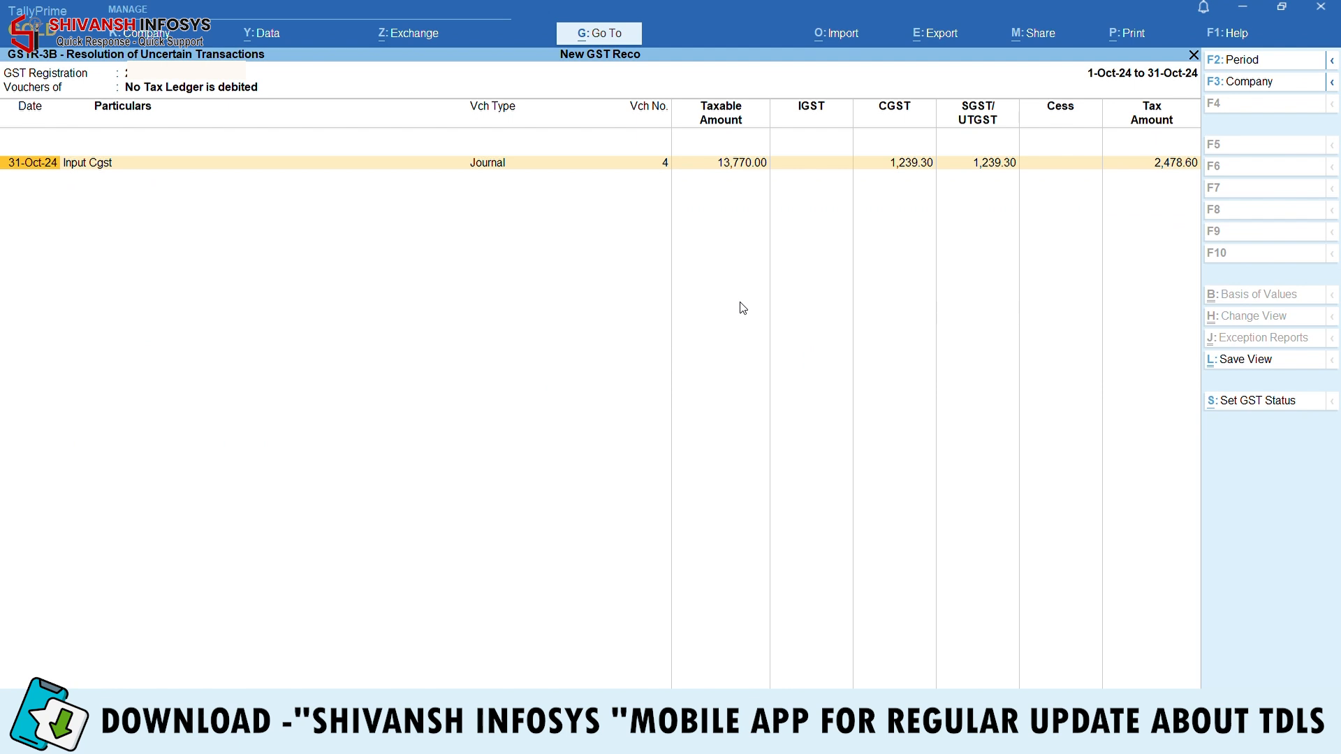
key(Return)
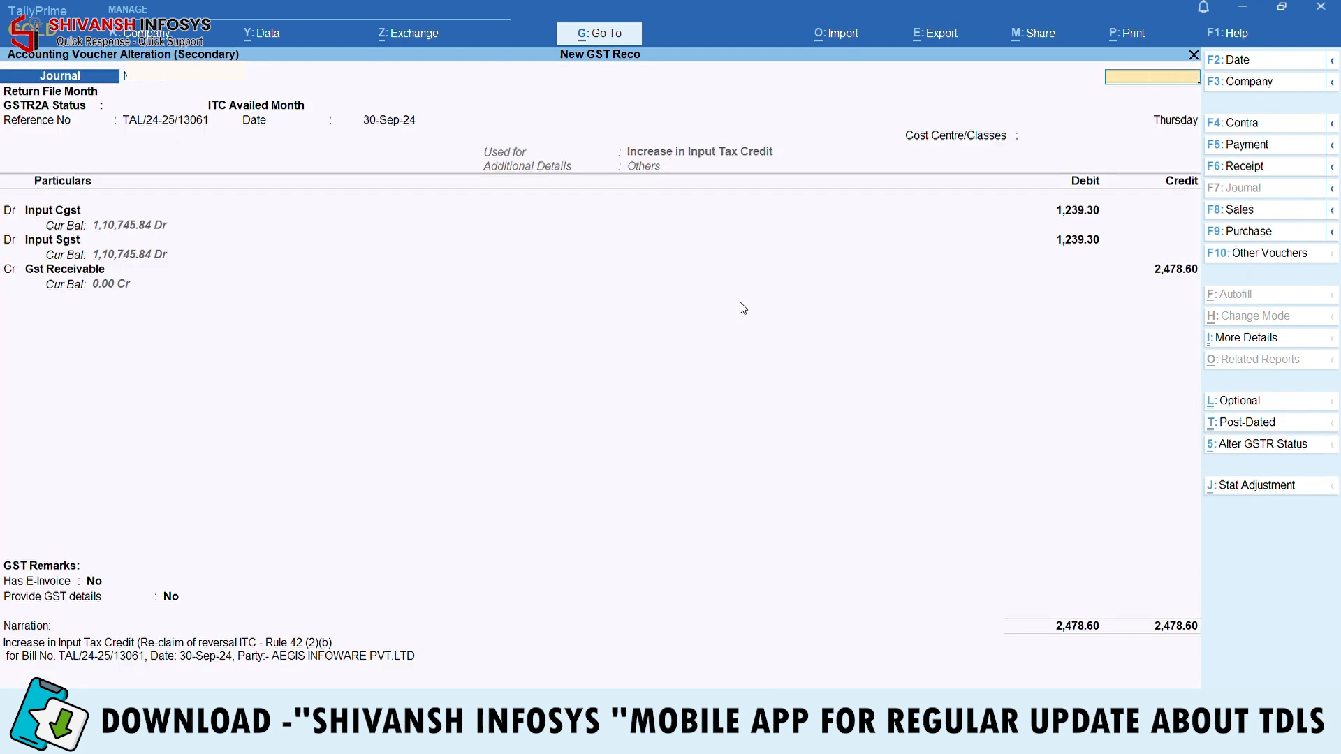
key(Escape)
key(y)
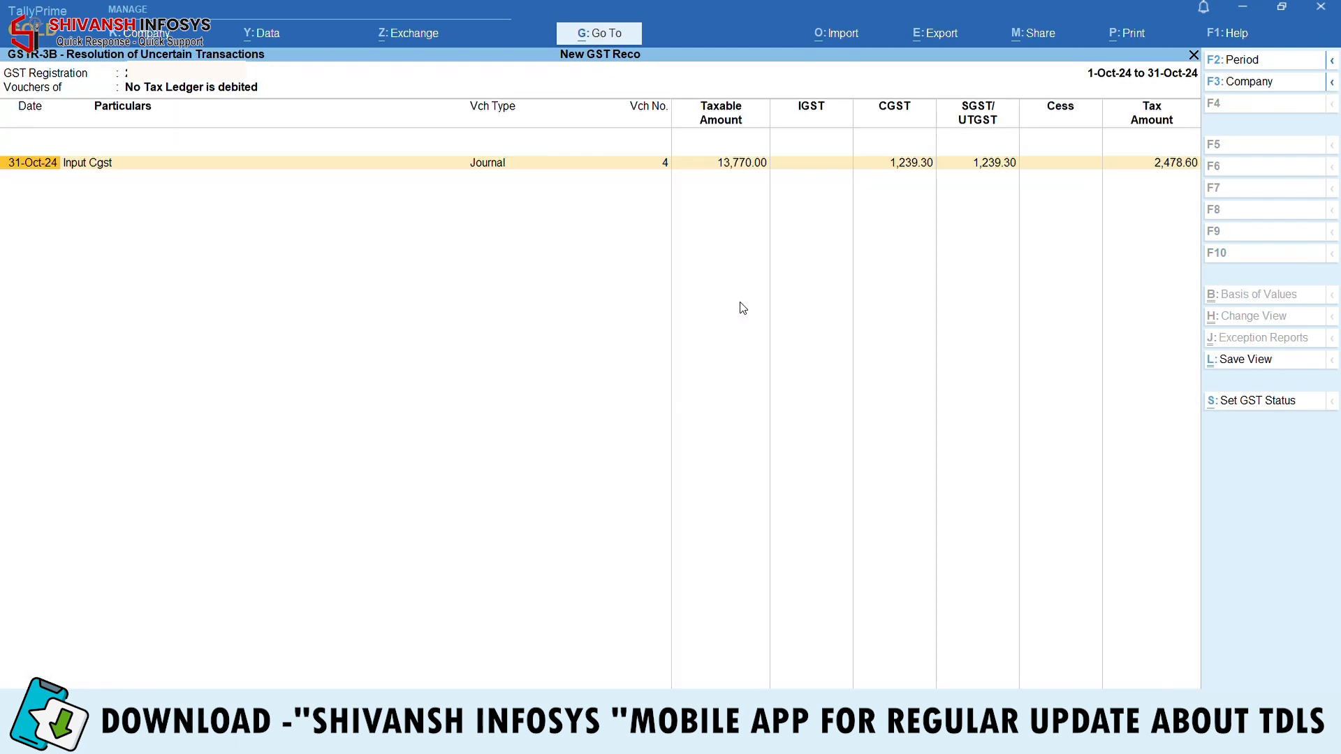
click(1270, 404)
key(Return)
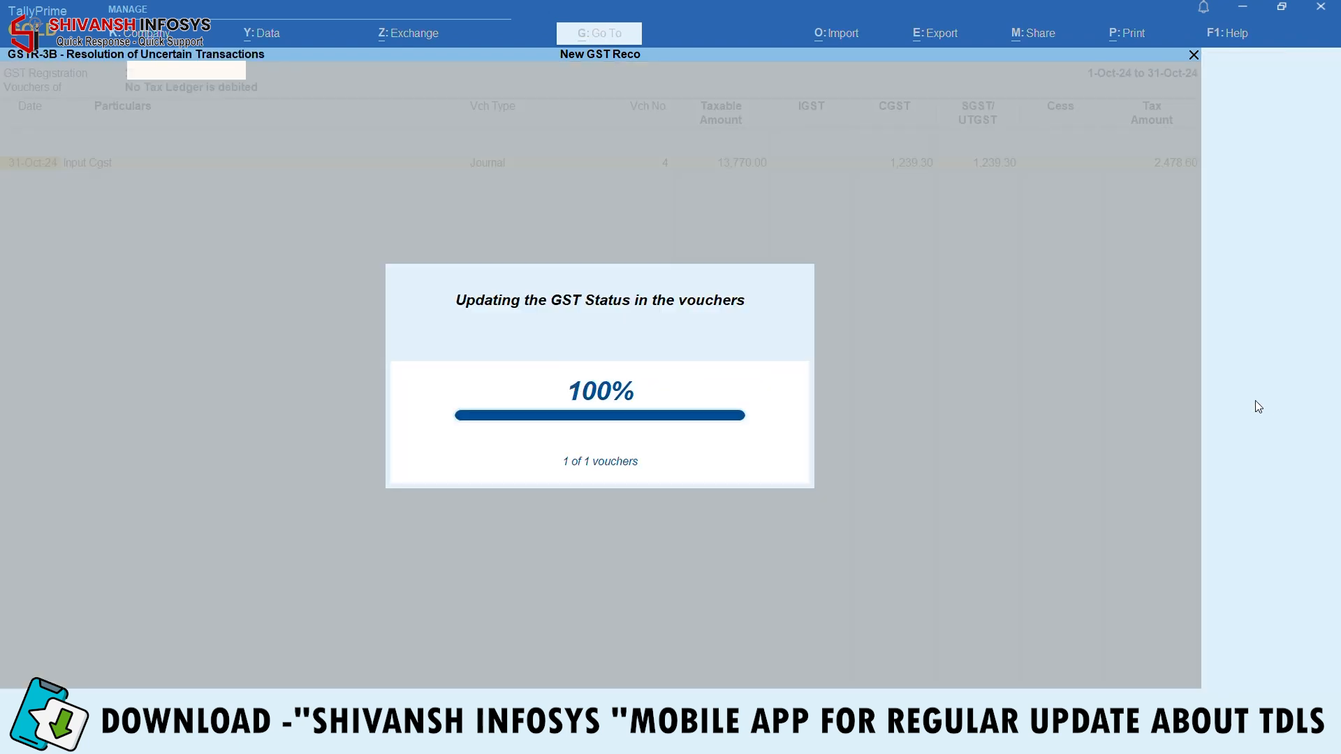
key(Escape)
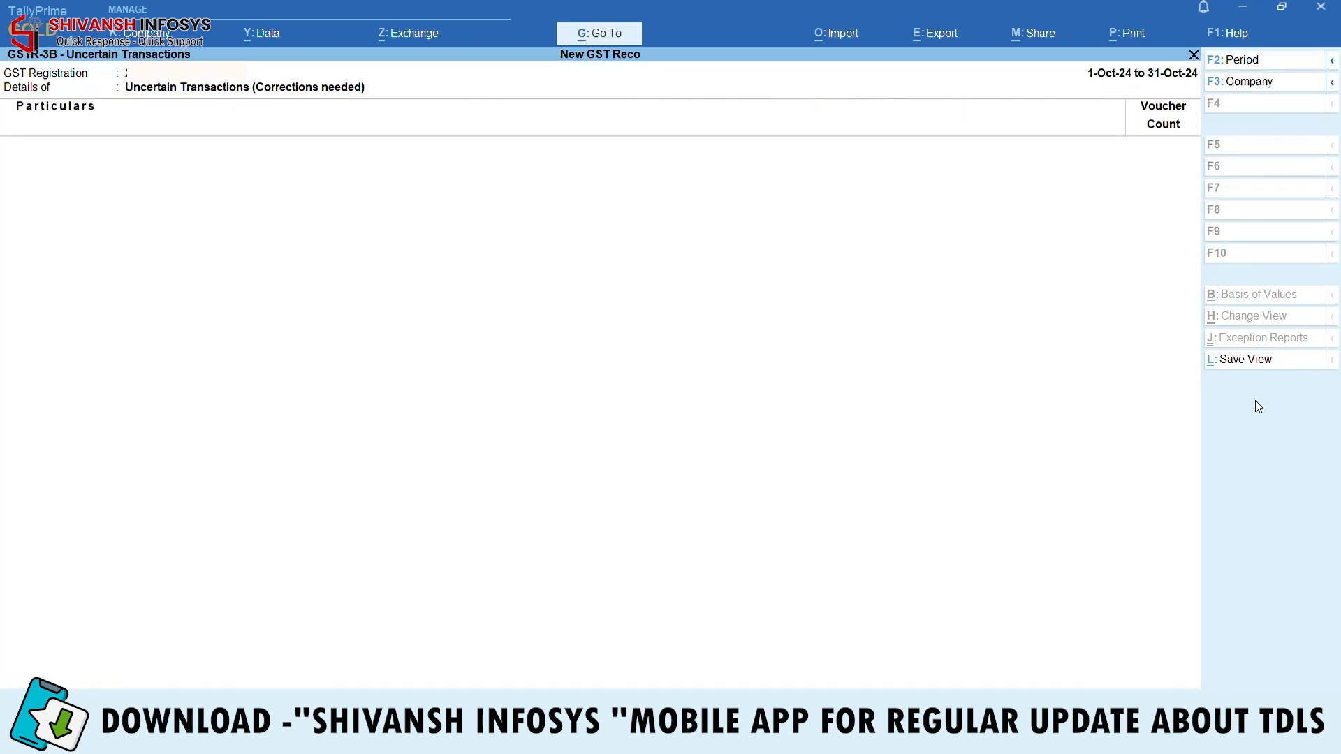
key(Escape)
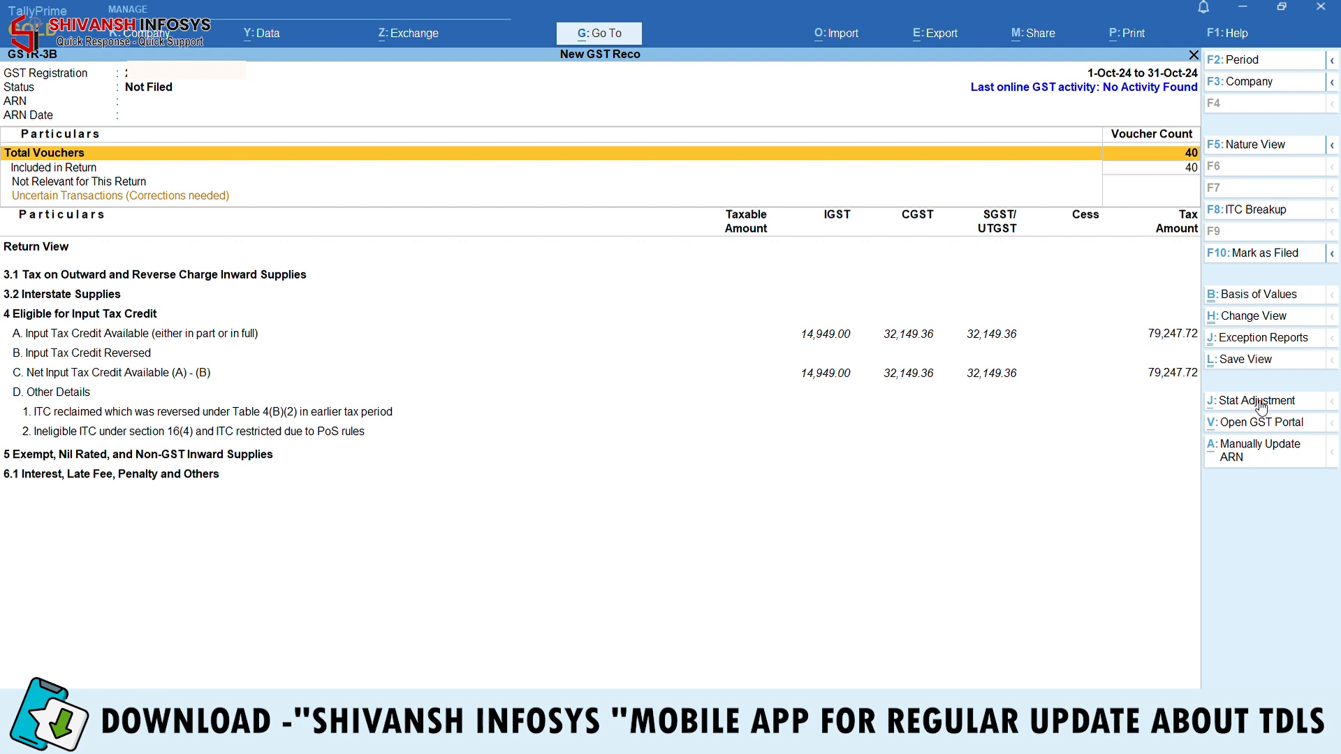
Expand GSTR-3B into detailed rows and review the All other Input Tax Credit vouchers
key(alt)
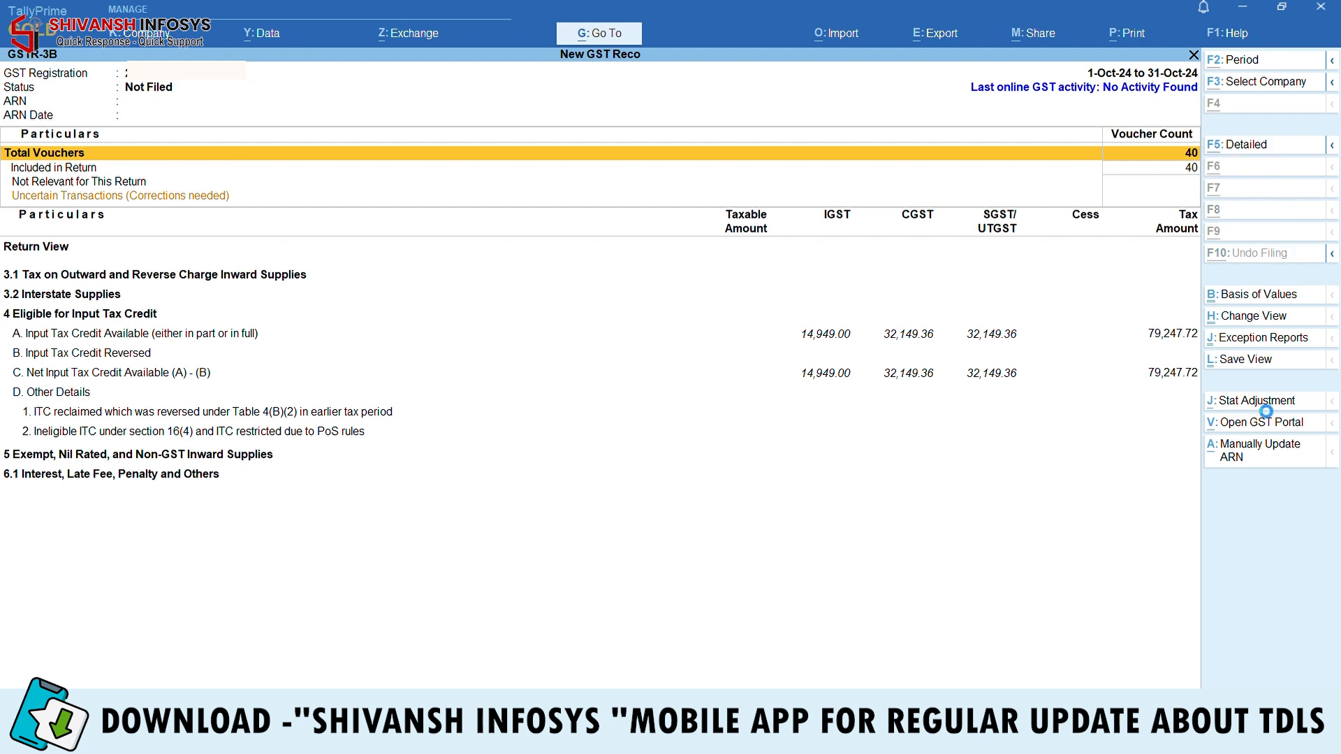
key(alt+F5)
key(Down)
key(Down)
key(Down)
key(Down)
key(Down)
key(Down)
key(Down)
key(Down)
key(Down)
key(Down)
key(Down)
key(Down)
key(Down)
key(Down)
key(Down)
key(Down)
key(Down)
key(Down)
key(Down)
key(Down)
key(Down)
key(Down)
key(Down)
key(Down)
key(Down)
key(Down)
key(Down)
key(Down)
key(Down)
key(Down)
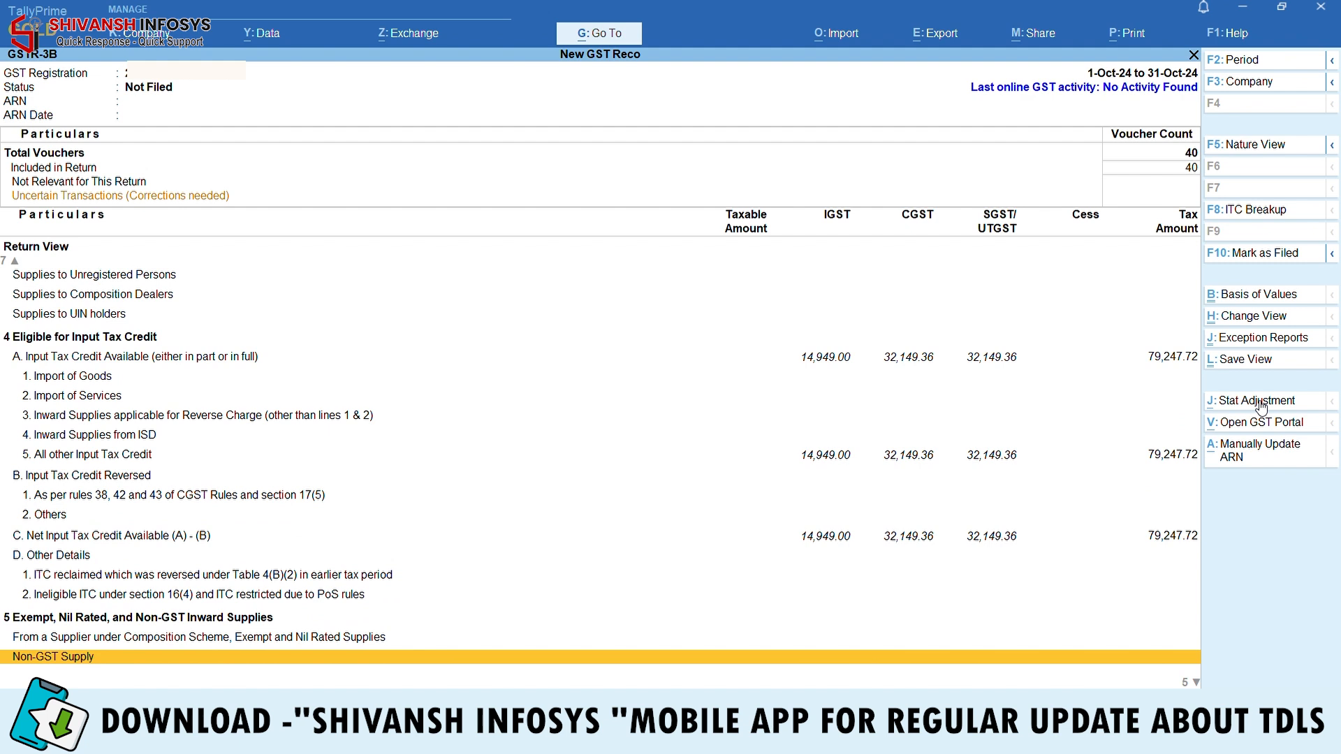
key(Down)
key(Down)
key(Down)
key(Down)
key(Down)
key(Up)
key(Up)
key(Up)
key(Up)
key(Up)
key(Up)
key(Up)
key(Up)
key(Up)
key(Up)
key(Up)
key(Up)
key(Up)
key(Up)
key(Up)
key(Up)
key(Up)
key(Up)
key(Up)
key(Up)
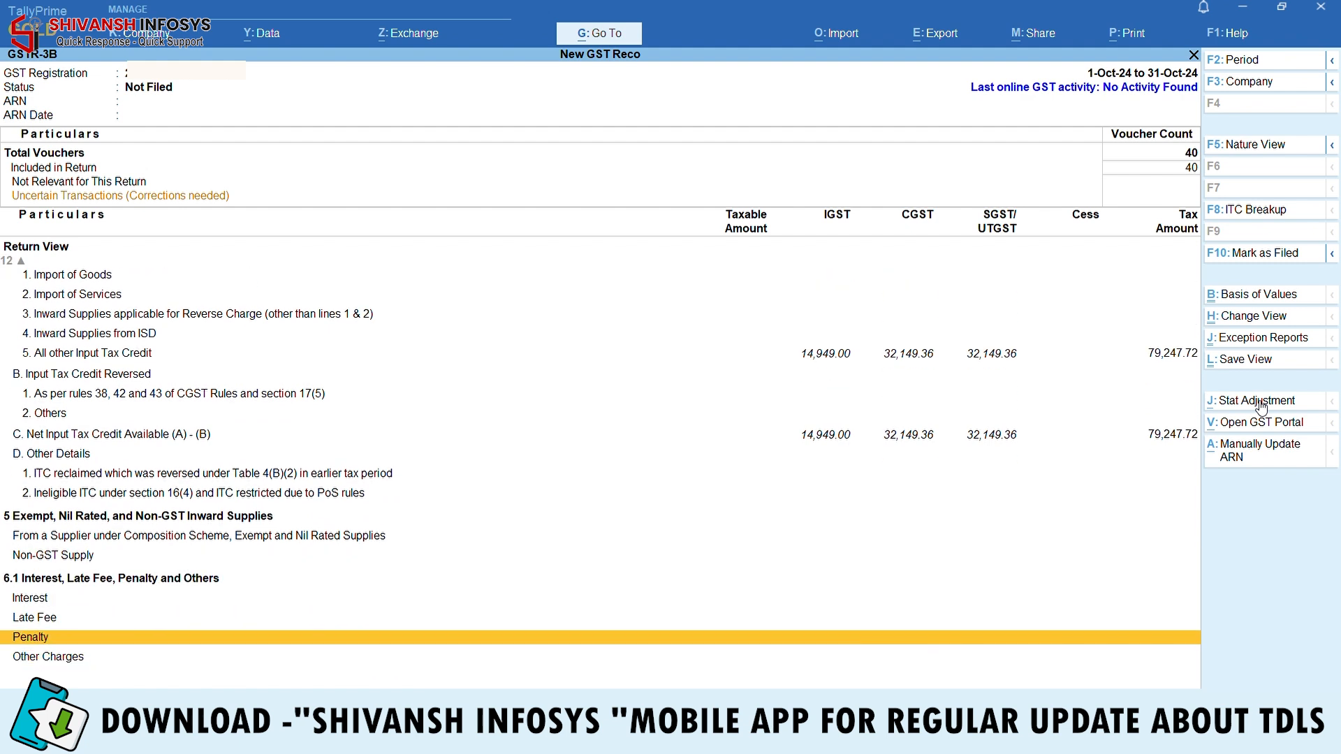
key(Down)
key(Down)
key(Down)
key(Down)
key(Down)
key(Down)
key(Down)
key(Down)
key(Down)
key(Down)
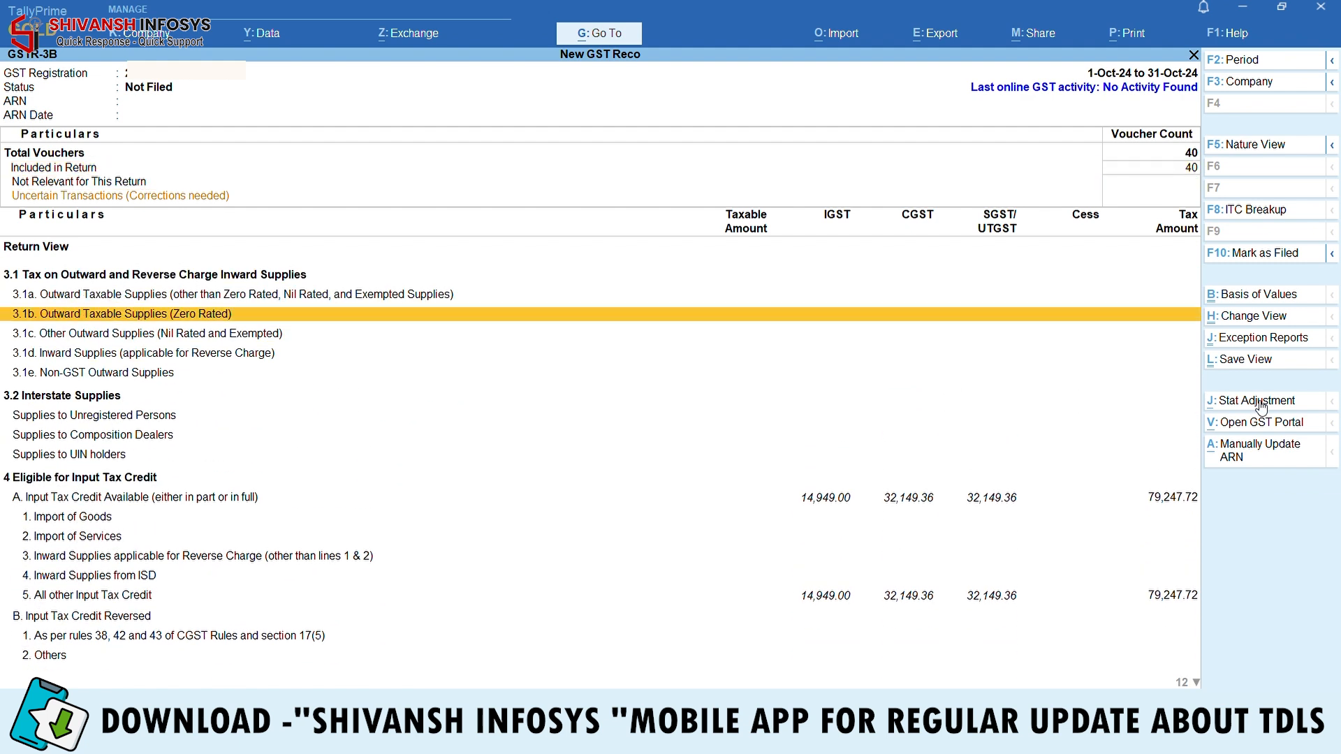
key(Down)
key(Down)
key(Down)
key(Down)
key(Down)
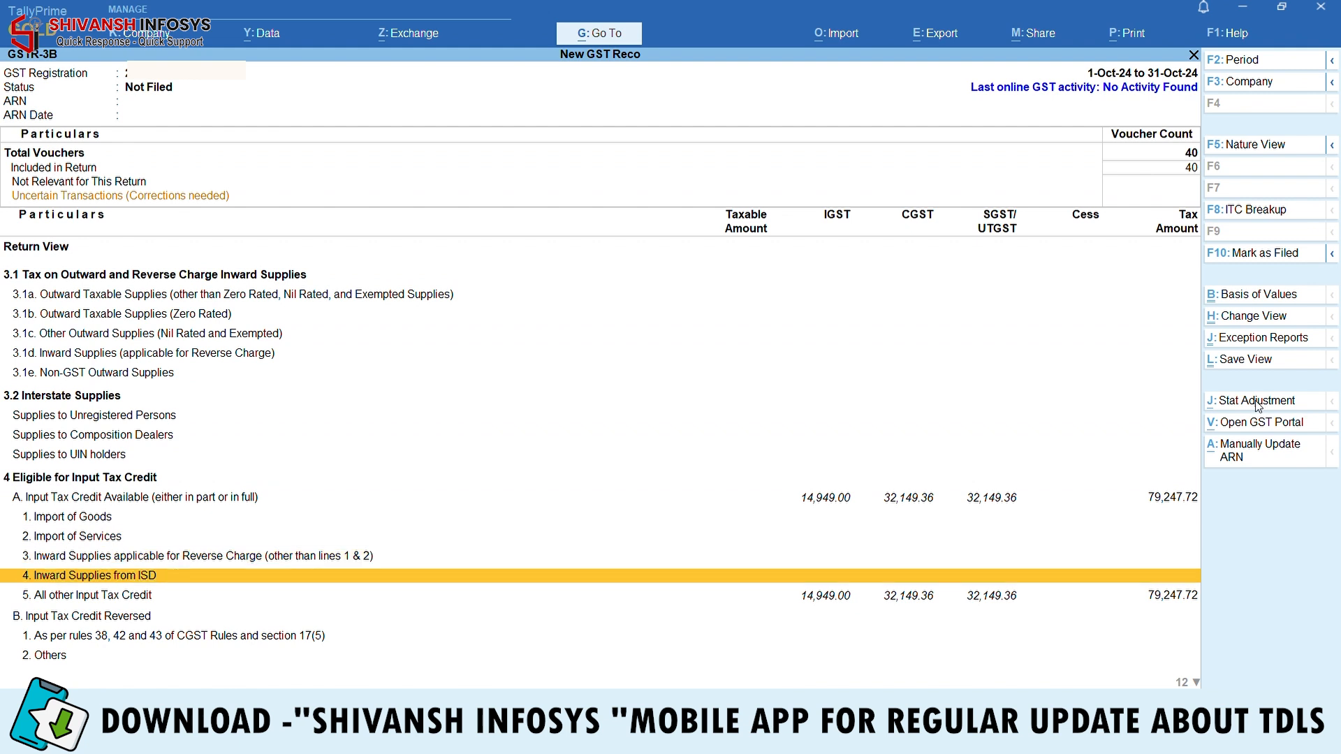
key(Return)
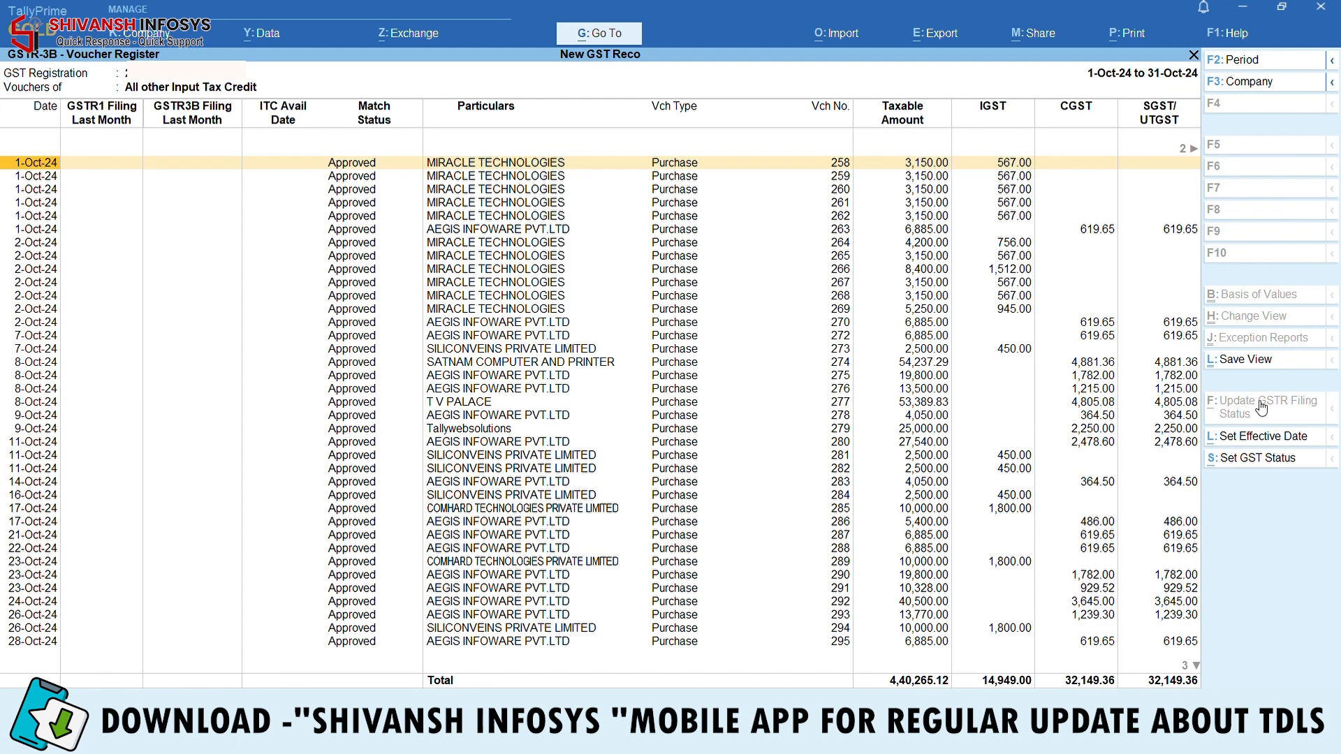
key(Escape)
Check the 31-Oct-24 Input Cgst journal in the ITC voucher register, then exit to Gateway of Tally
key(Up)
key(Up)
key(Up)
key(Up)
key(Up)
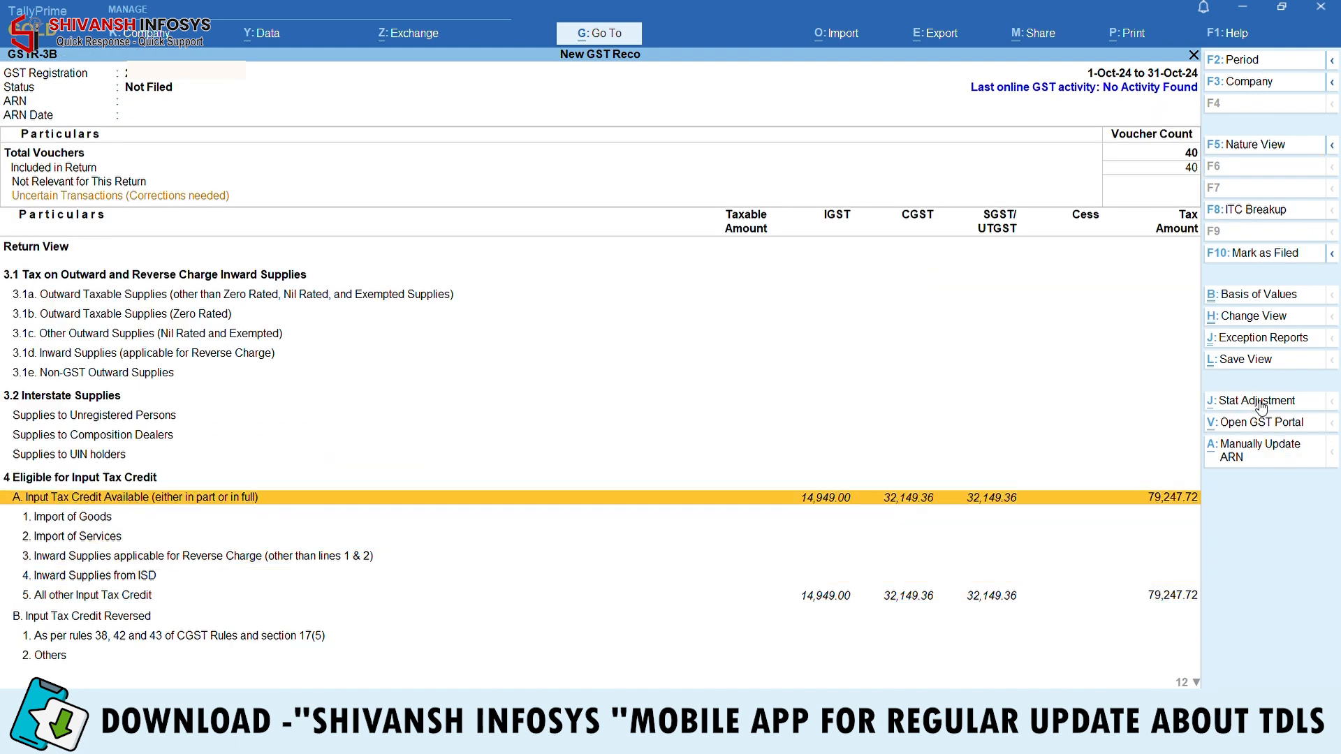
key(Return)
key(Down)
key(Down)
key(Down)
key(Down)
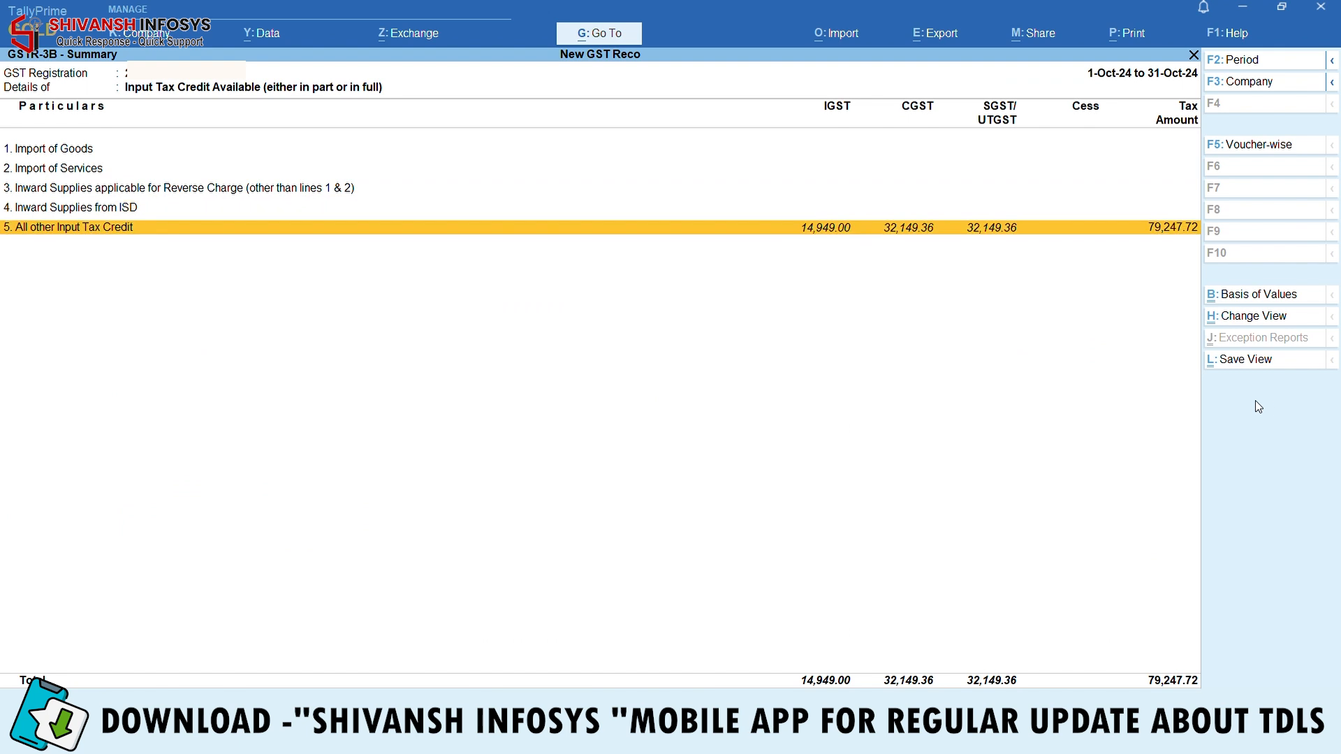
key(Return)
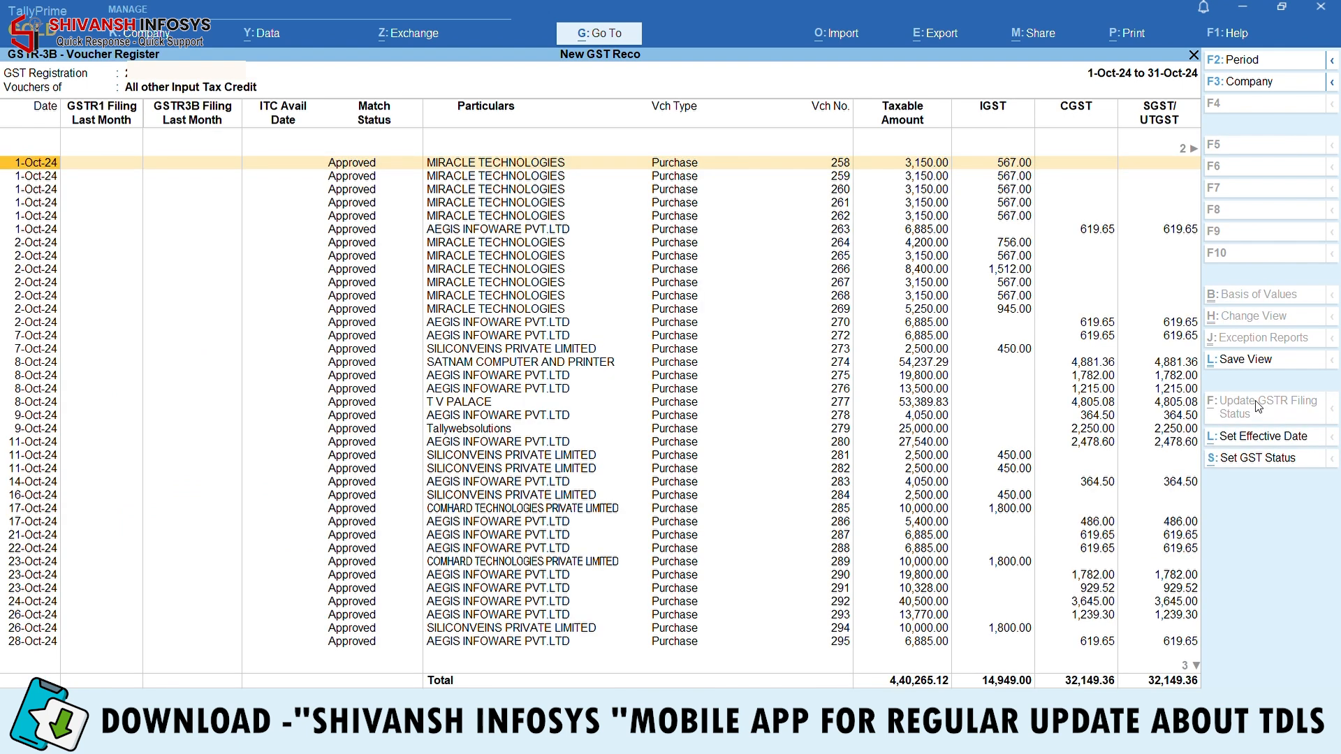
key(Down)
key(Down)
key(Down)
key(Down)
key(Down)
key(Down)
key(Down)
key(Down)
key(Down)
key(Down)
key(Down)
key(Down)
key(Down)
key(Down)
key(Down)
key(Down)
key(Down)
key(Down)
key(Down)
key(Down)
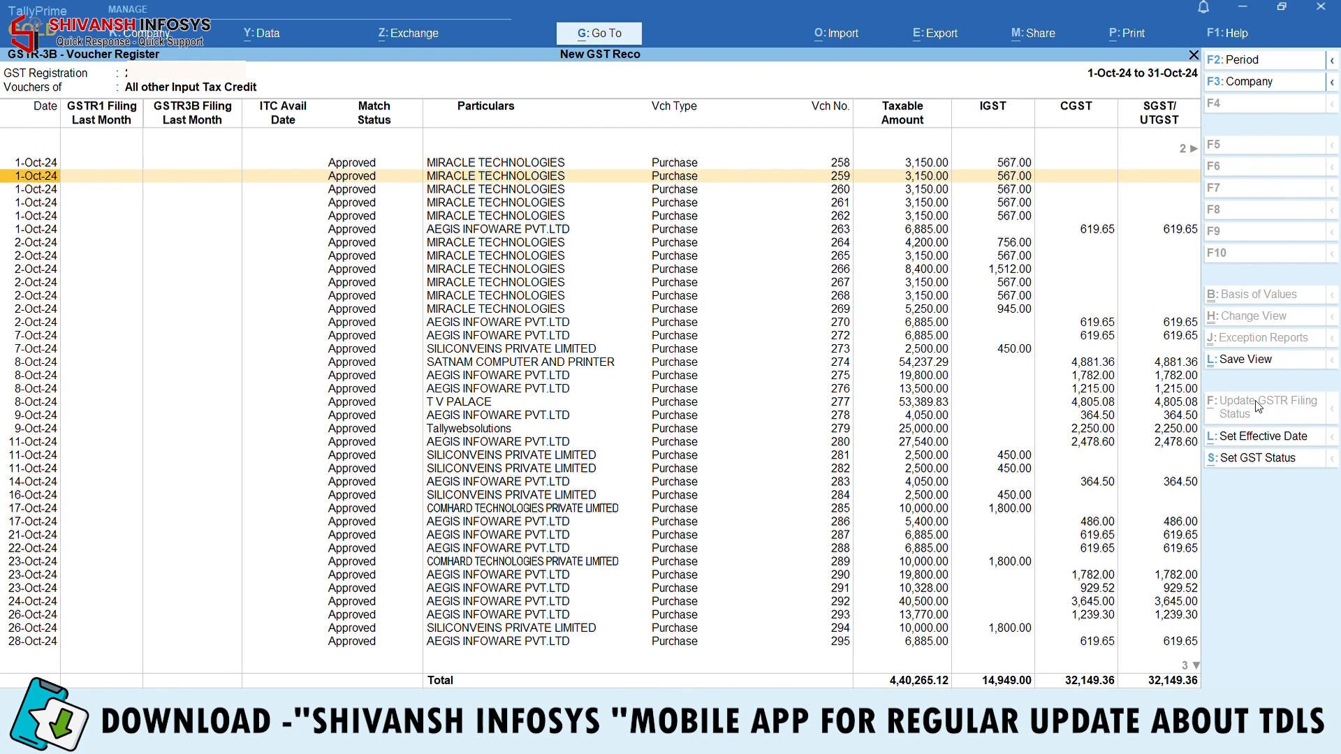
key(Down)
key(Down)
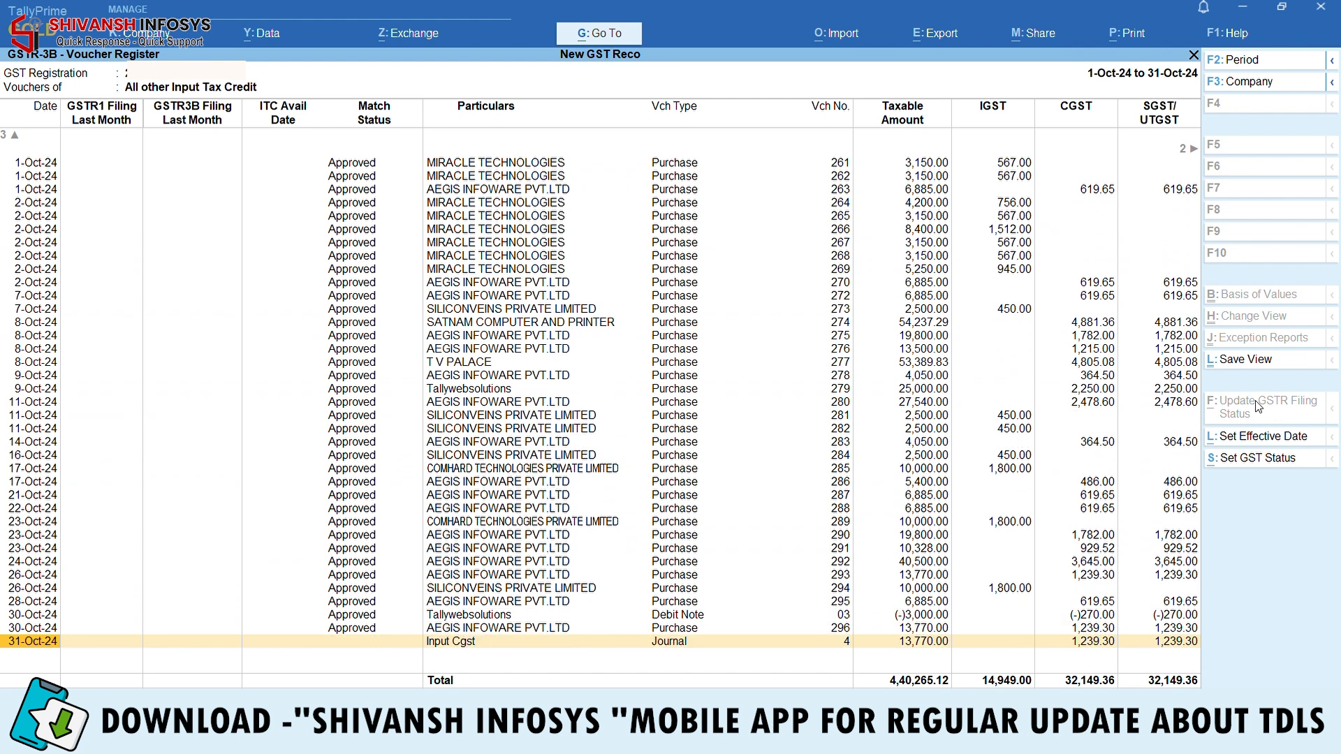
key(Return)
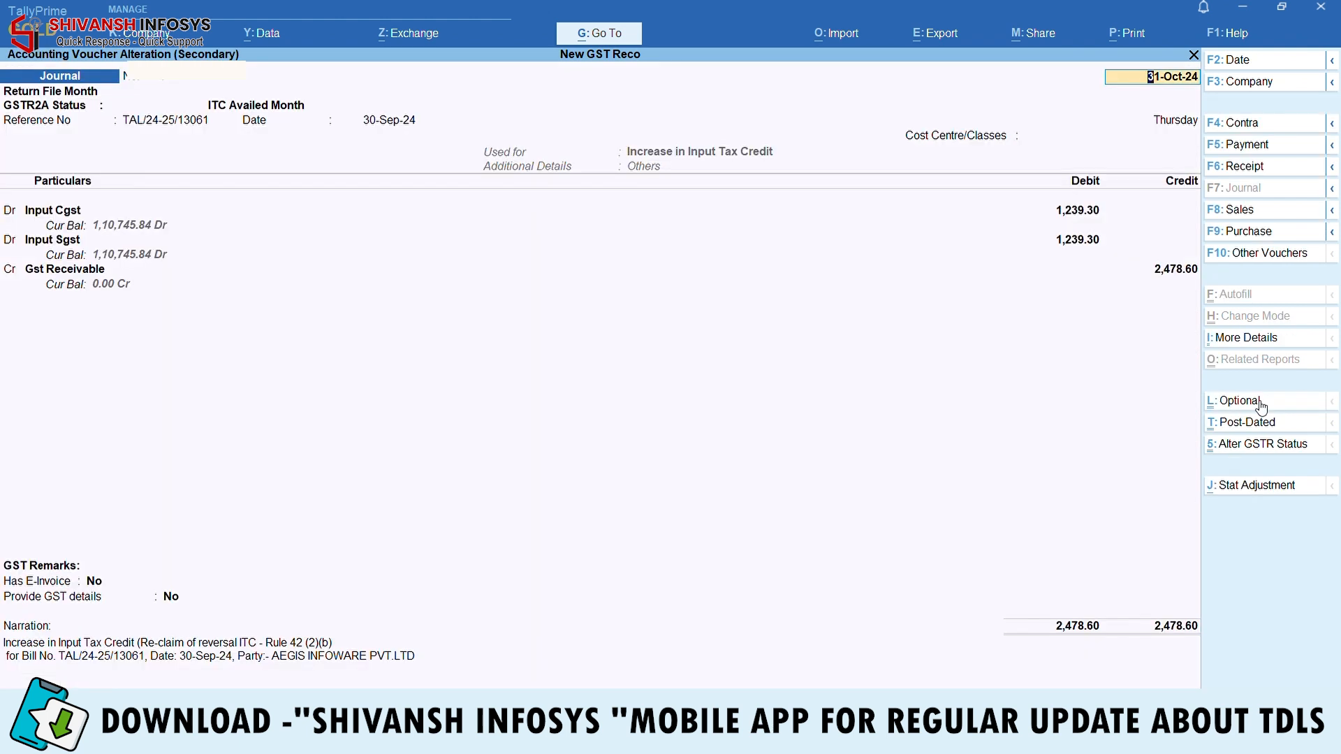
key(Escape)
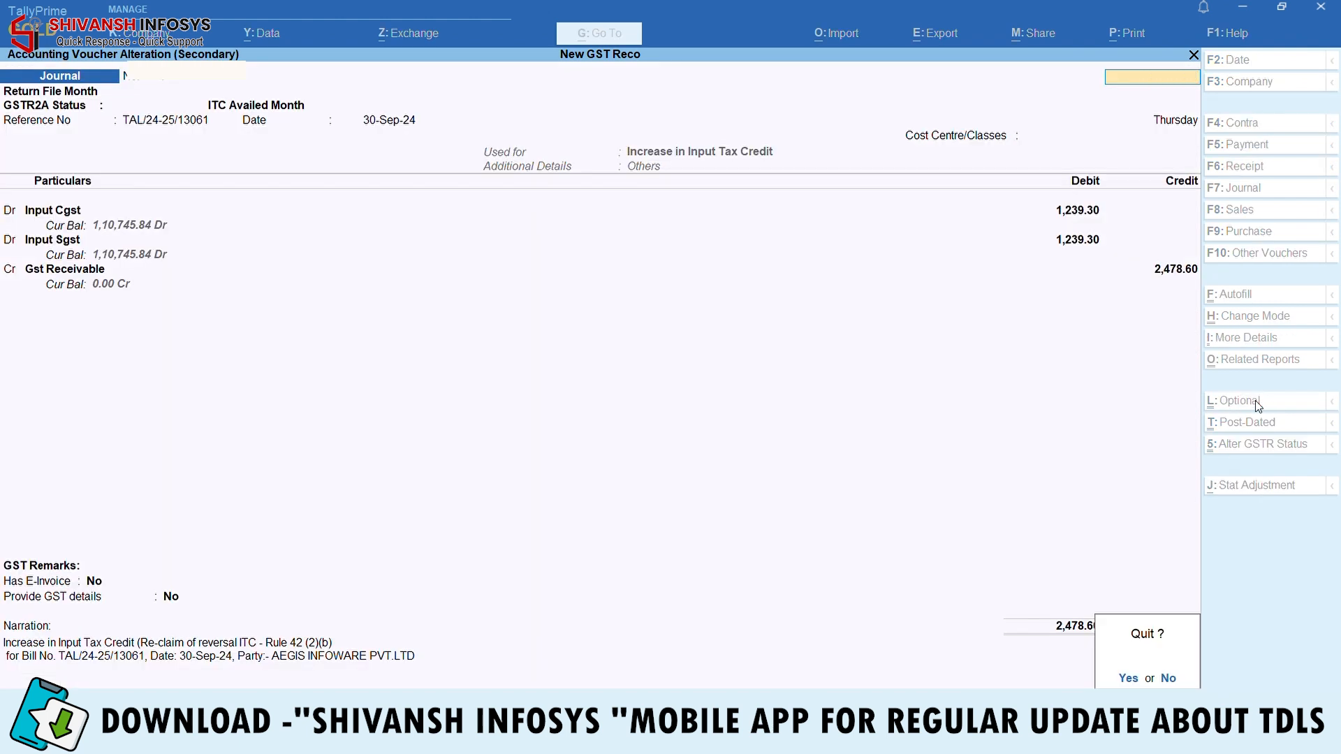
key(y)
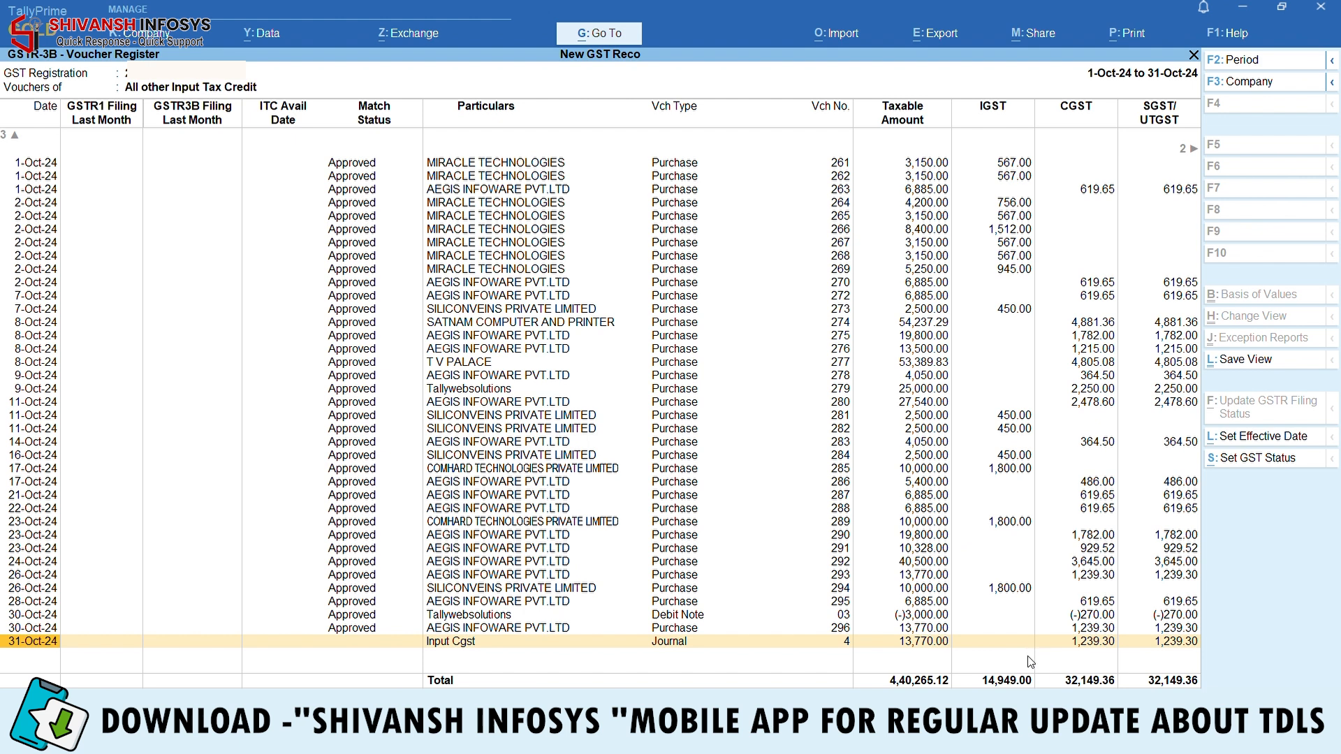
key(Escape)
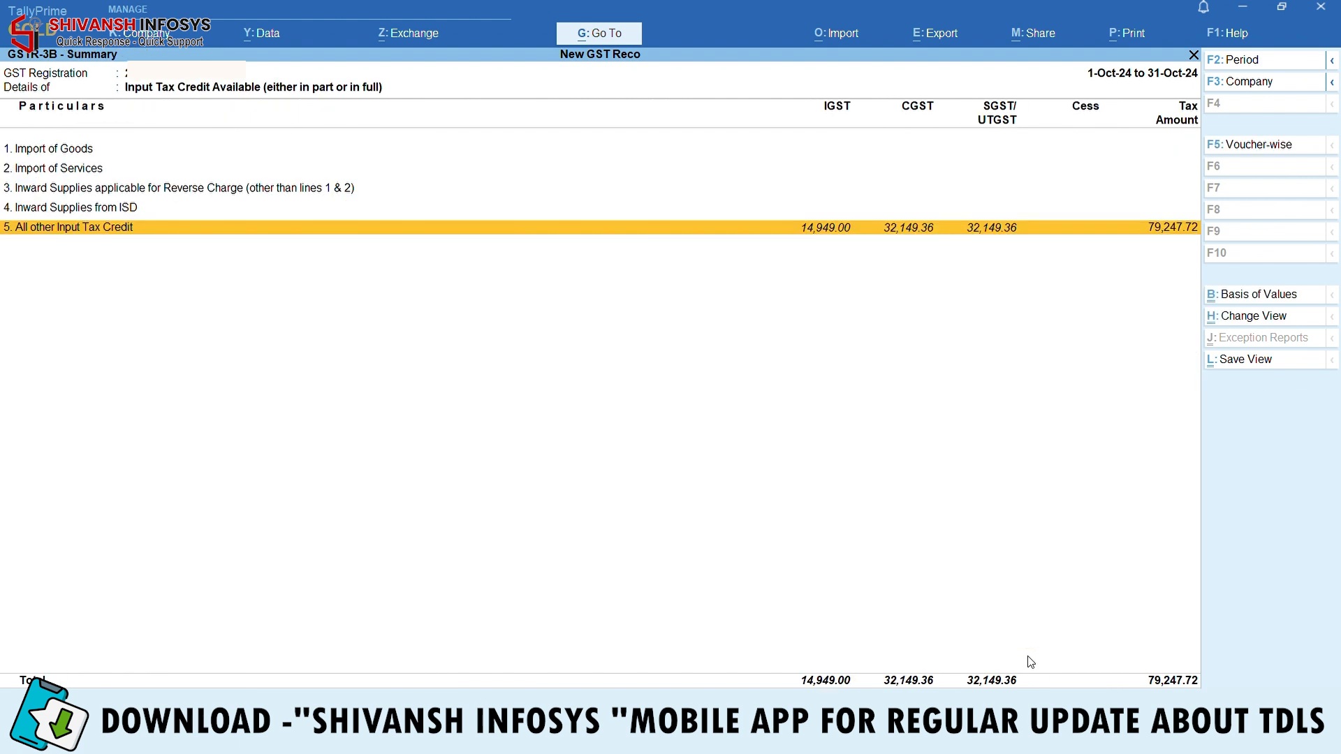
key(Escape)
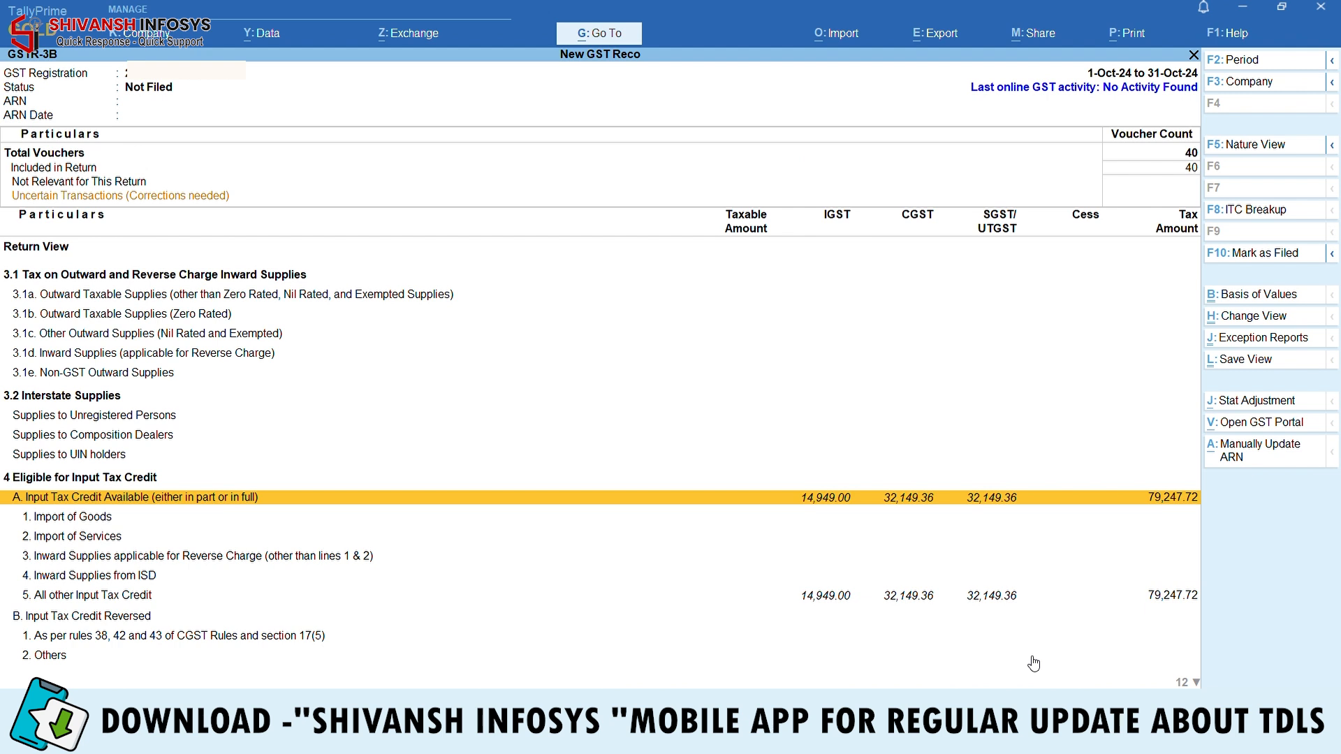
key(Escape)
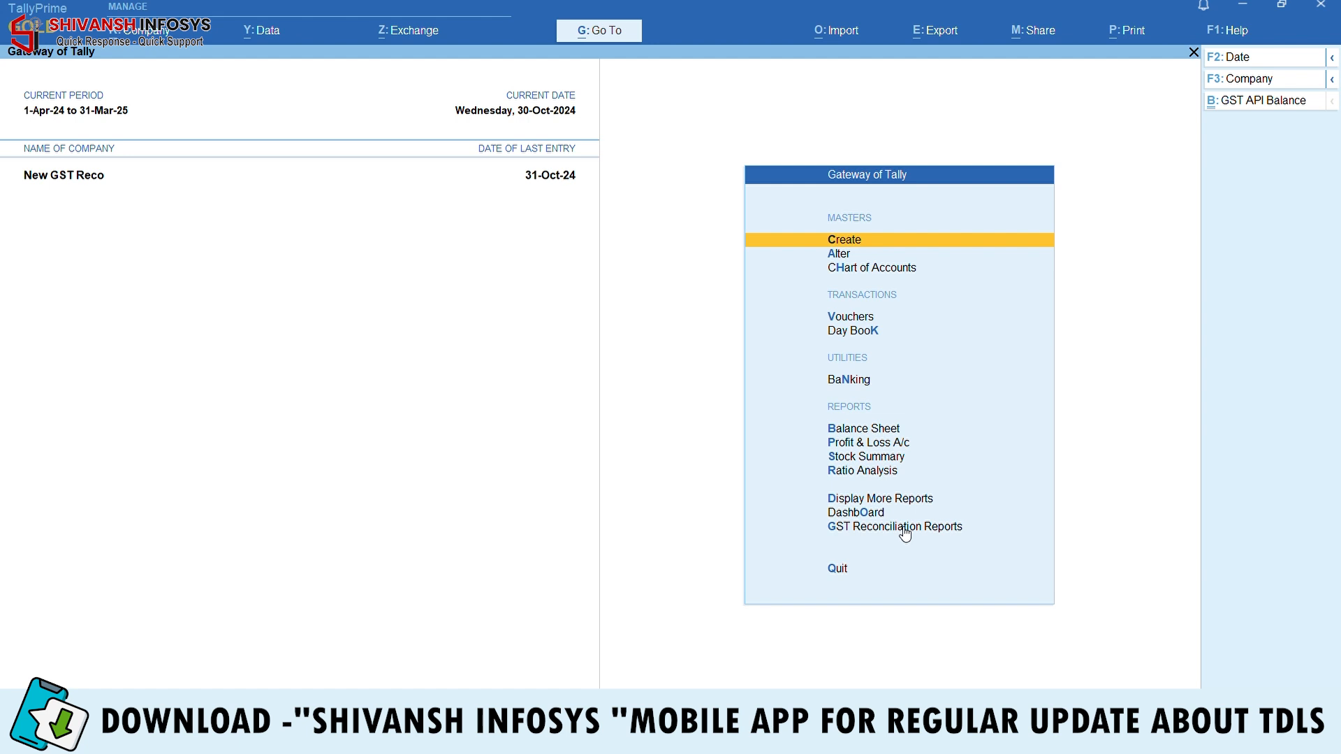
Load GSTR-2A Reconciliation Detailed for the period 1-10 to 31-10
key(Down)
key(Down)
key(Down)
key(Down)
key(Down)
key(Down)
key(Down)
key(Down)
key(Down)
key(Down)
key(Down)
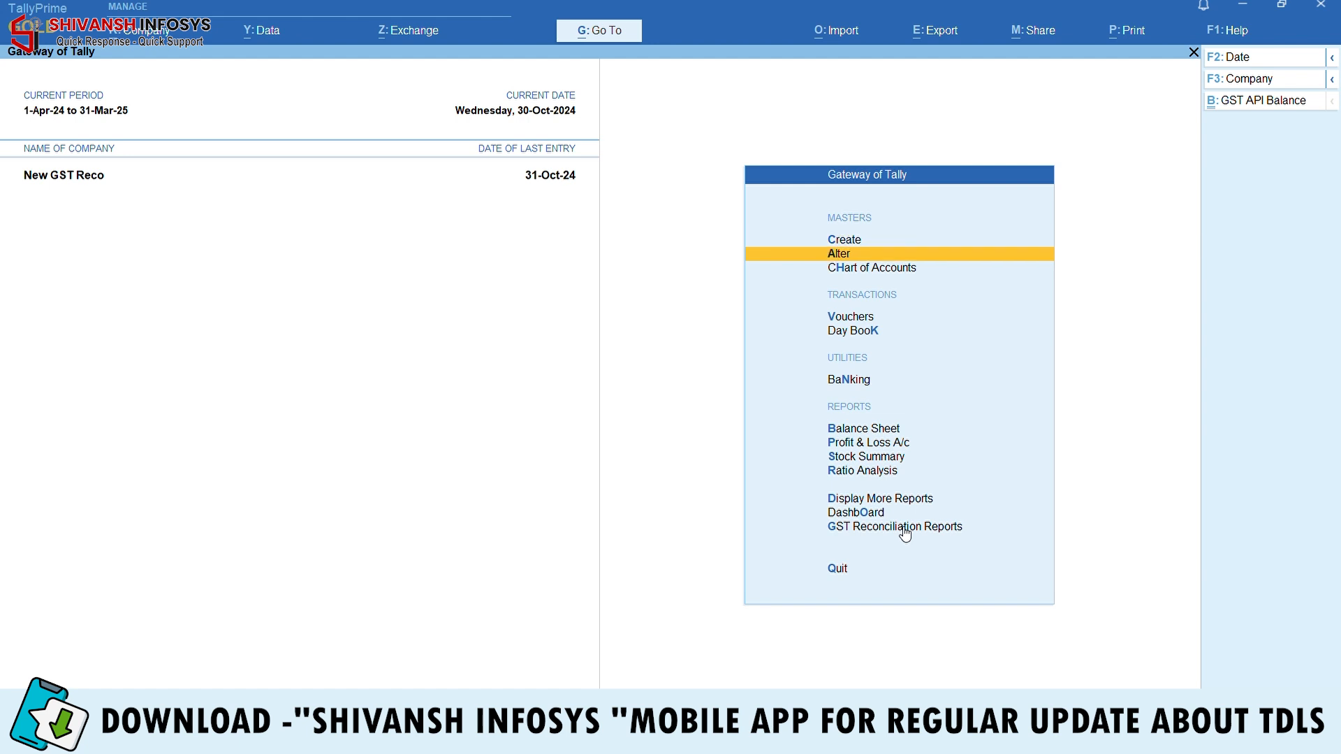
key(Down)
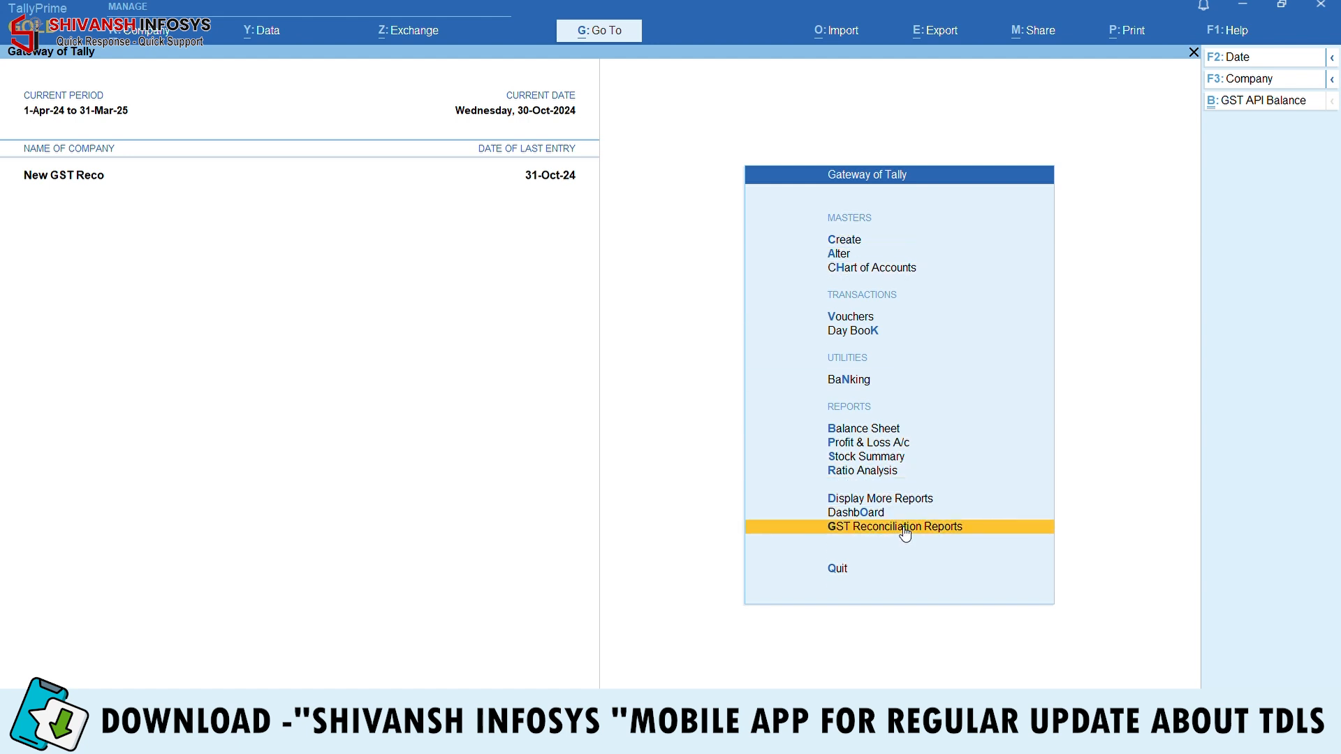
click(905, 533)
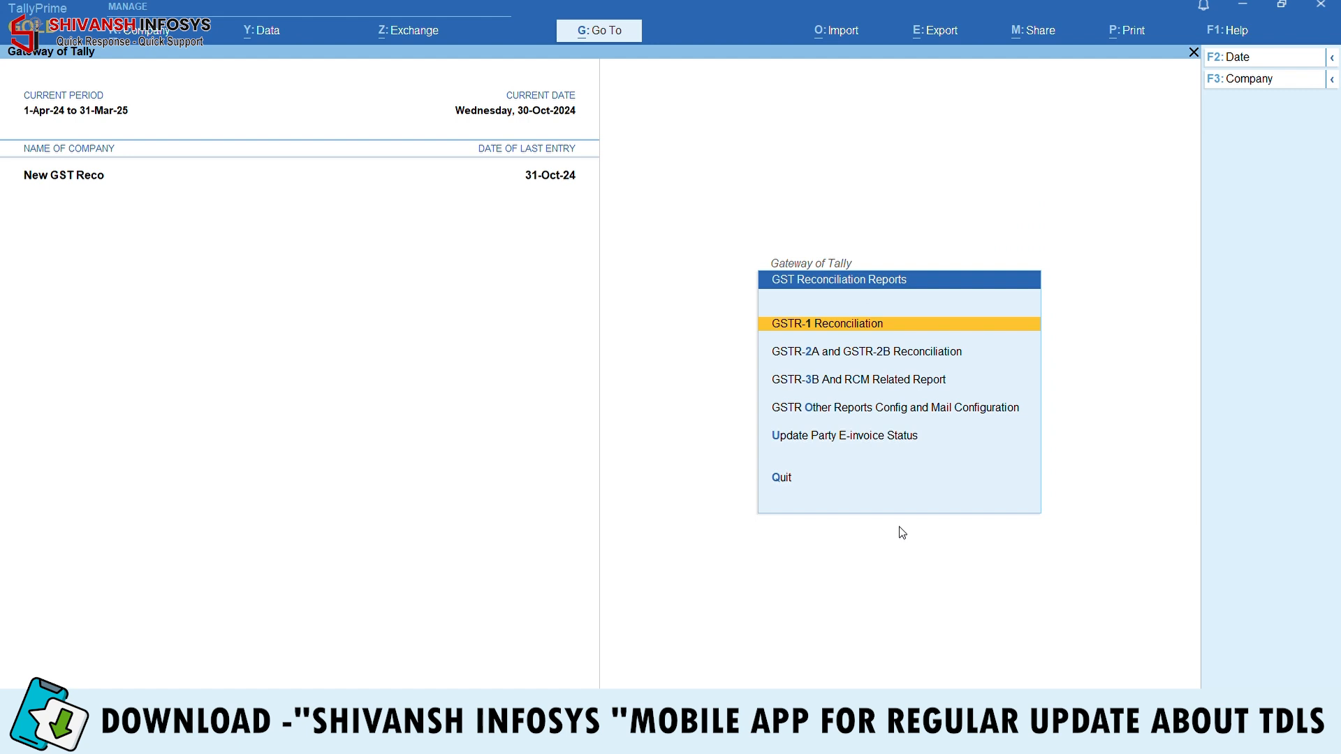
key(Down)
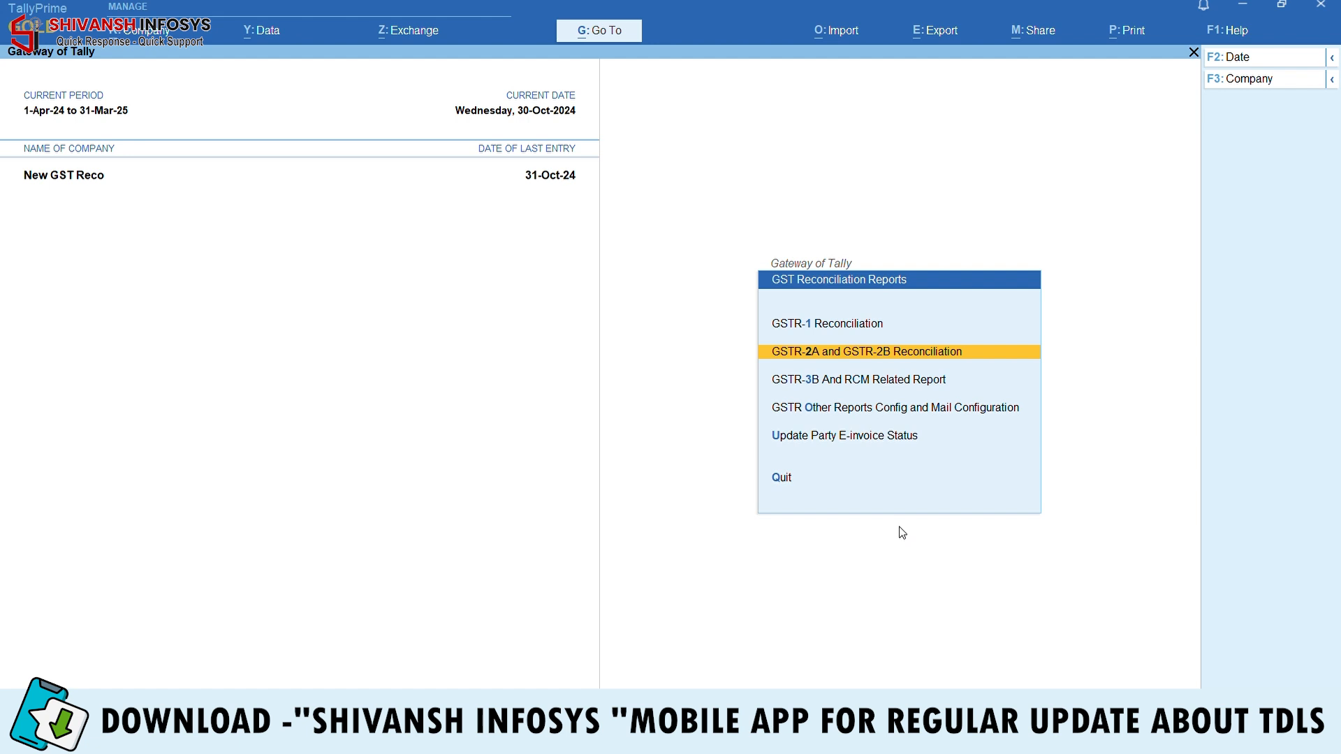
key(Return)
key(Down)
key(Down)
key(Down)
key(Down)
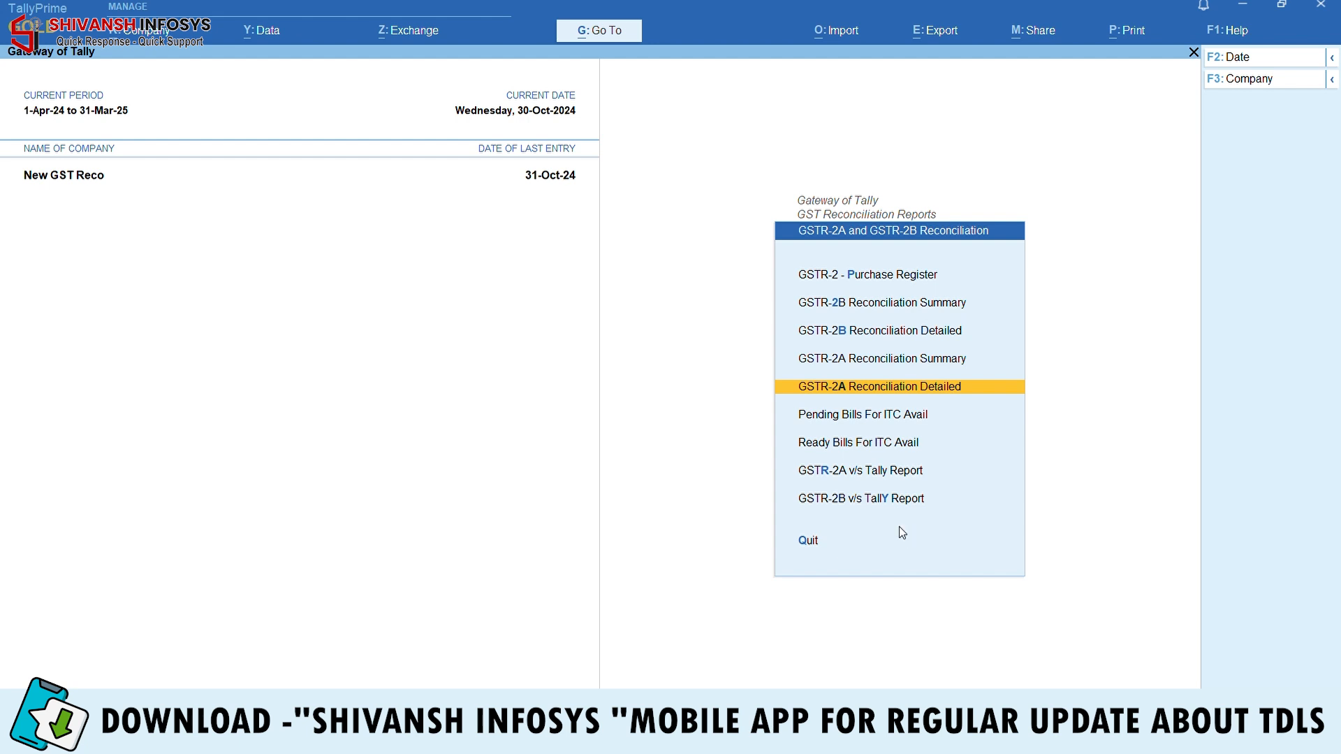
key(Return)
key(Return)
key(Return)
key(Return)
key(Return)
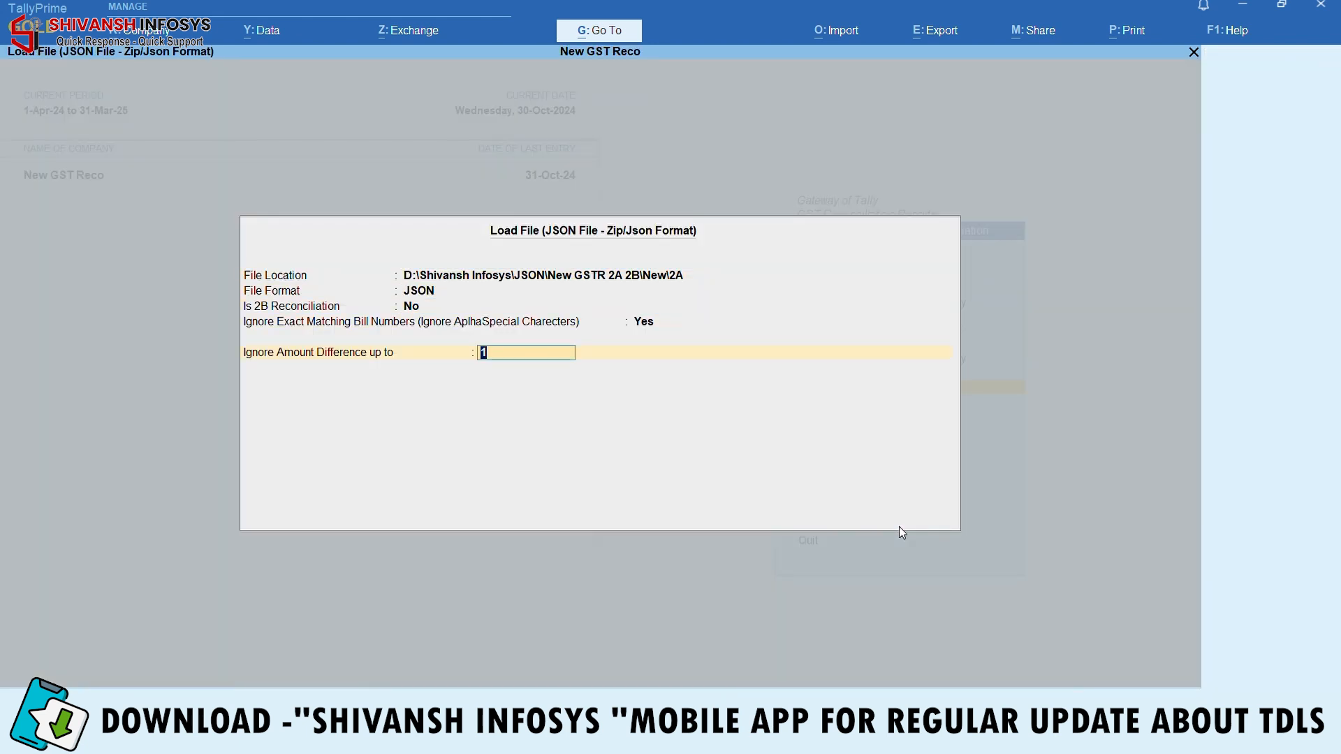
key(Return)
key(F2)
text(1-10)
key(Return)
text(31-10)
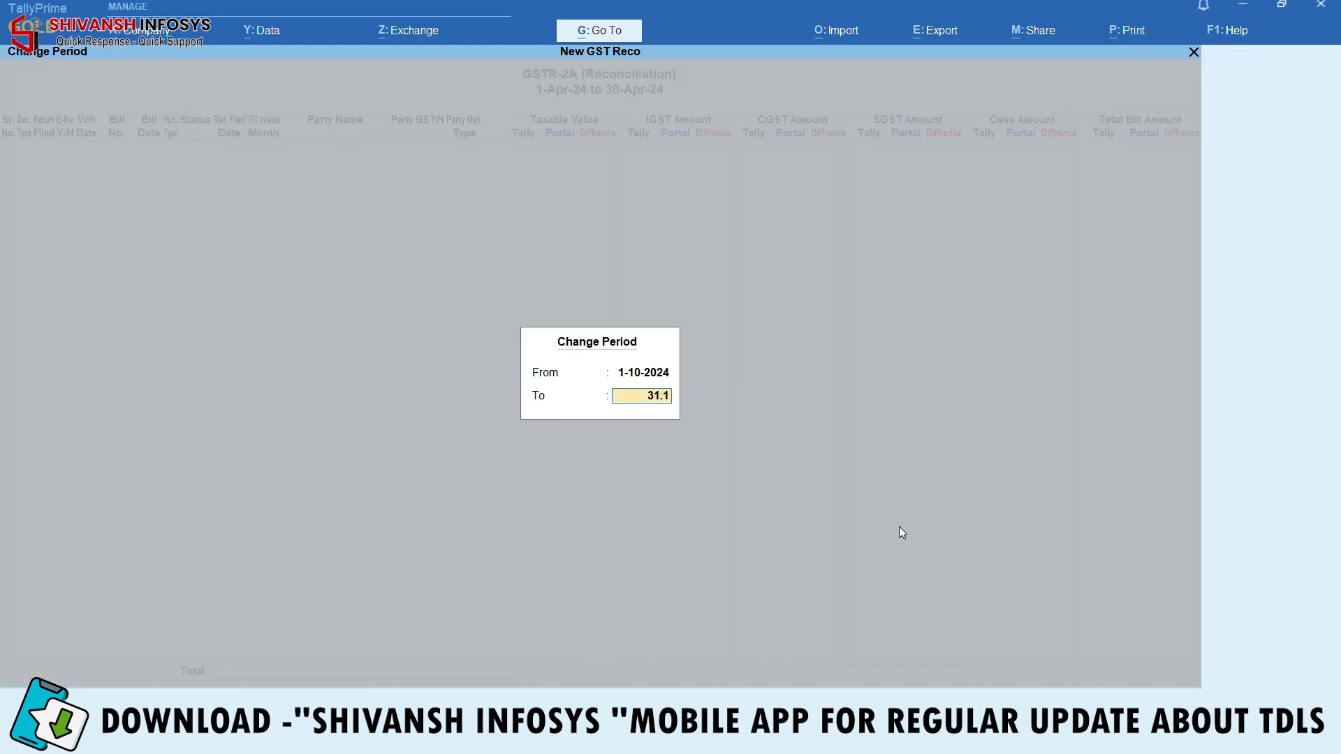
key(Return)
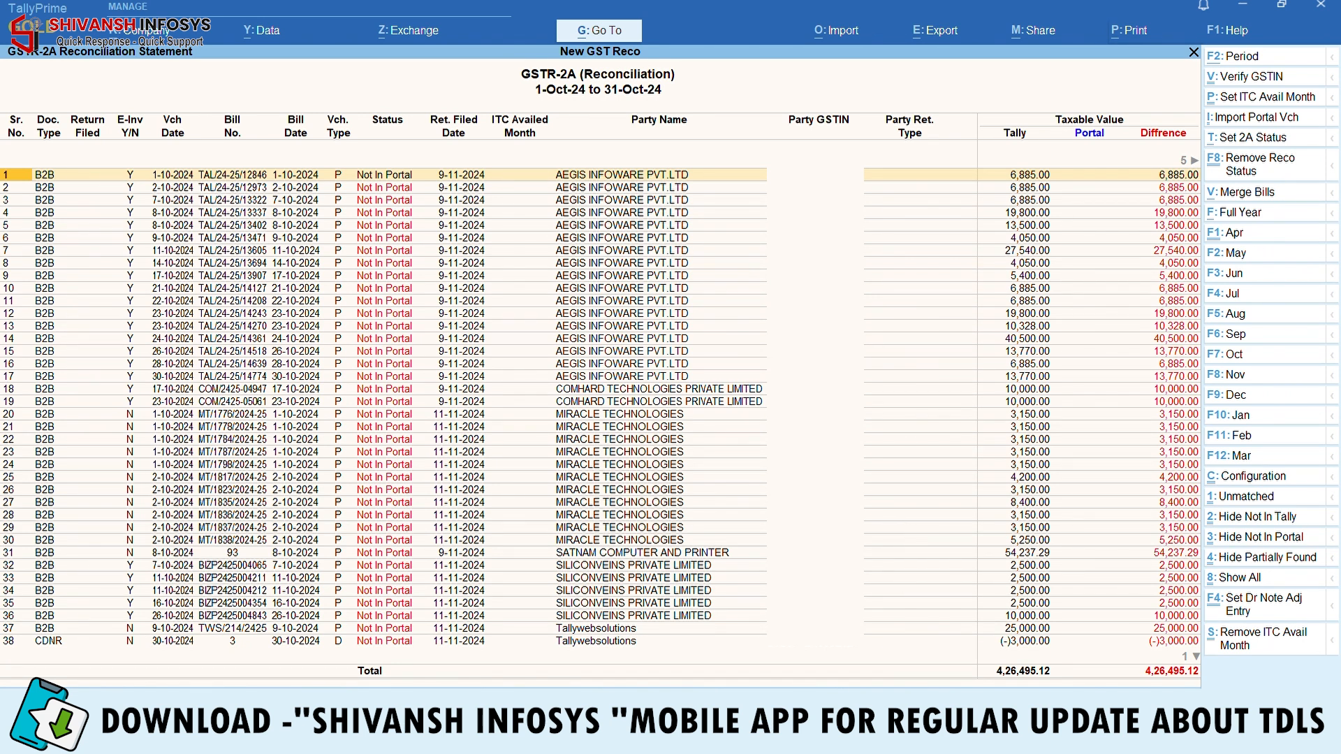
Reload the 2A reconciliation with Zip file format for the period 1-10 to 31.10
key(Escape)
key(Return)
key(Return)
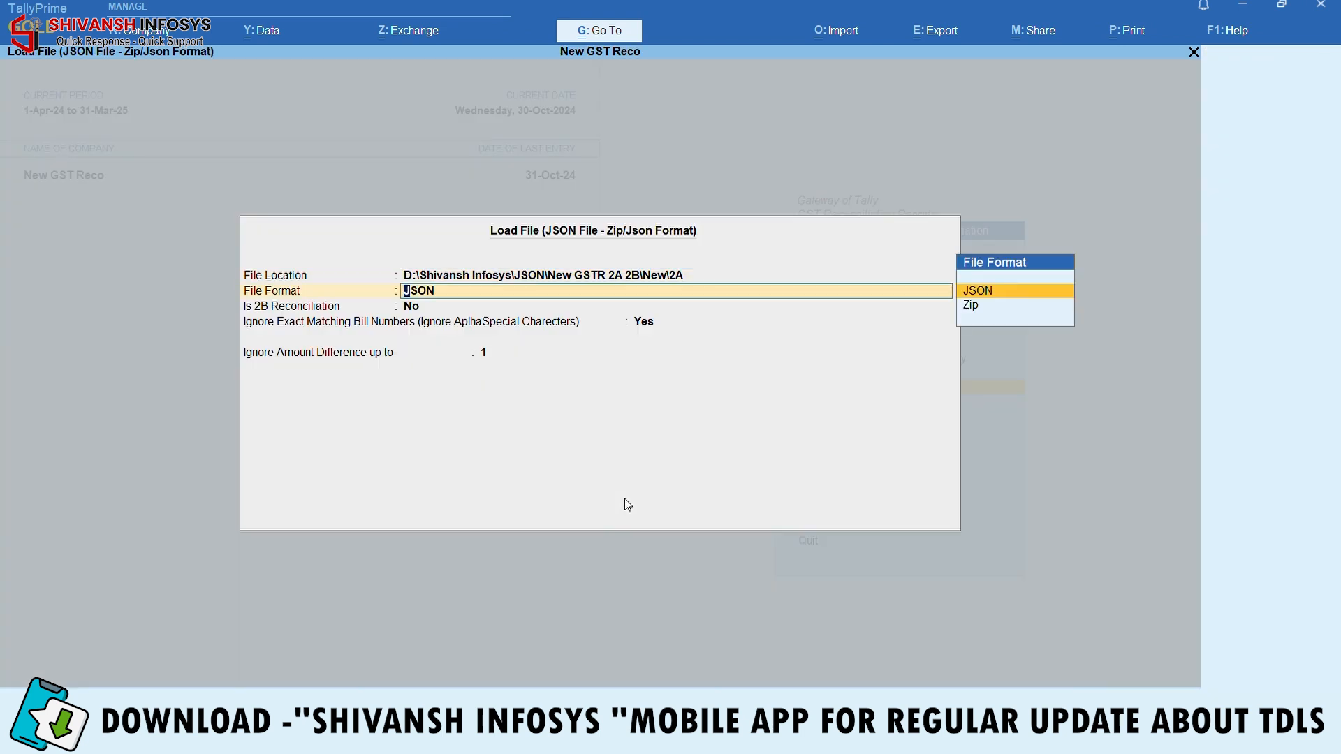
key(Down)
key(Return)
key(Return)
key(Return)
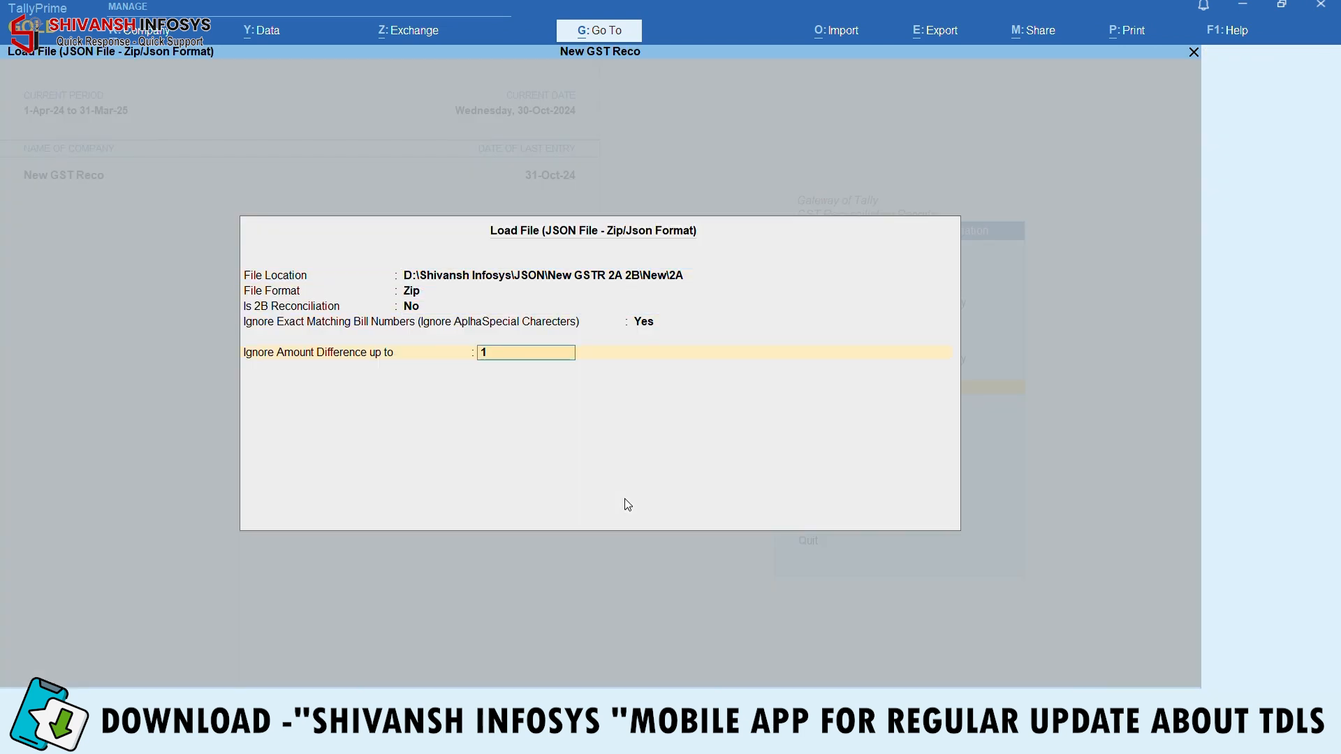
key(Return)
key(F2)
text(1-10)
key(Return)
text(31.10)
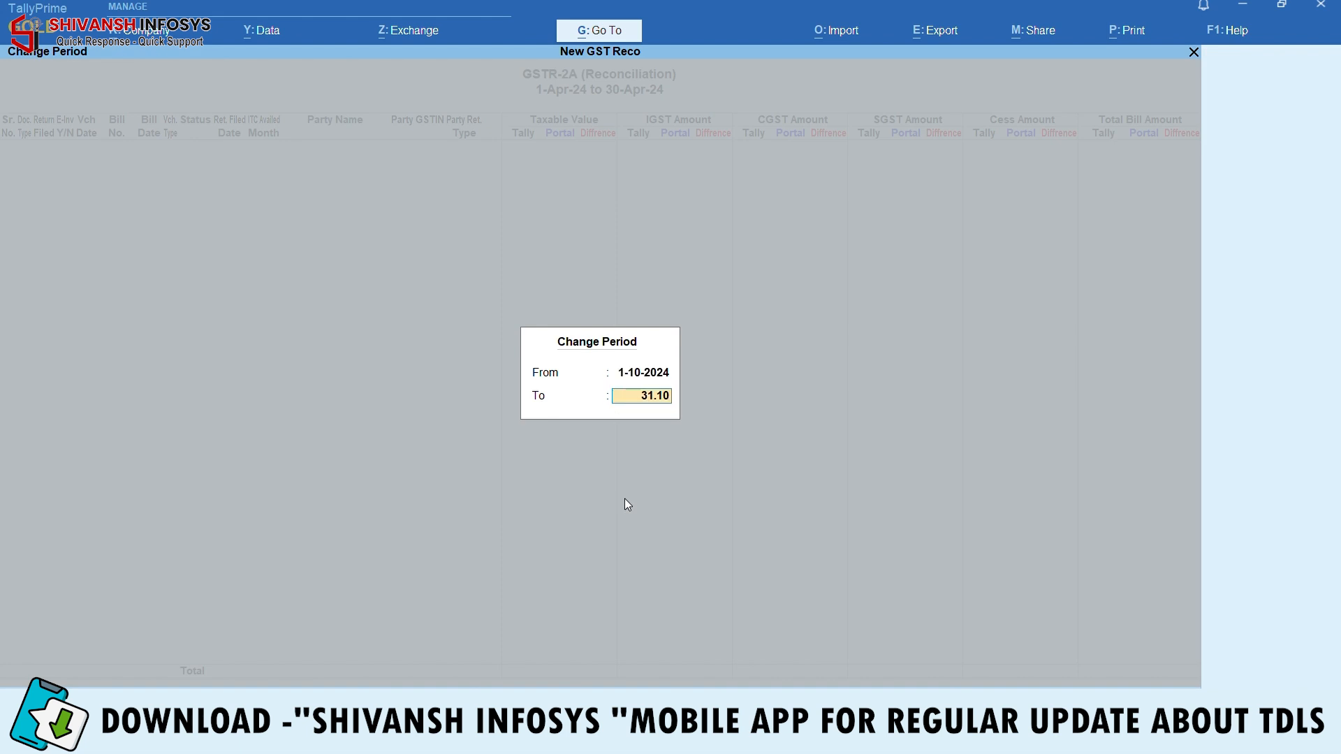
key(Return)
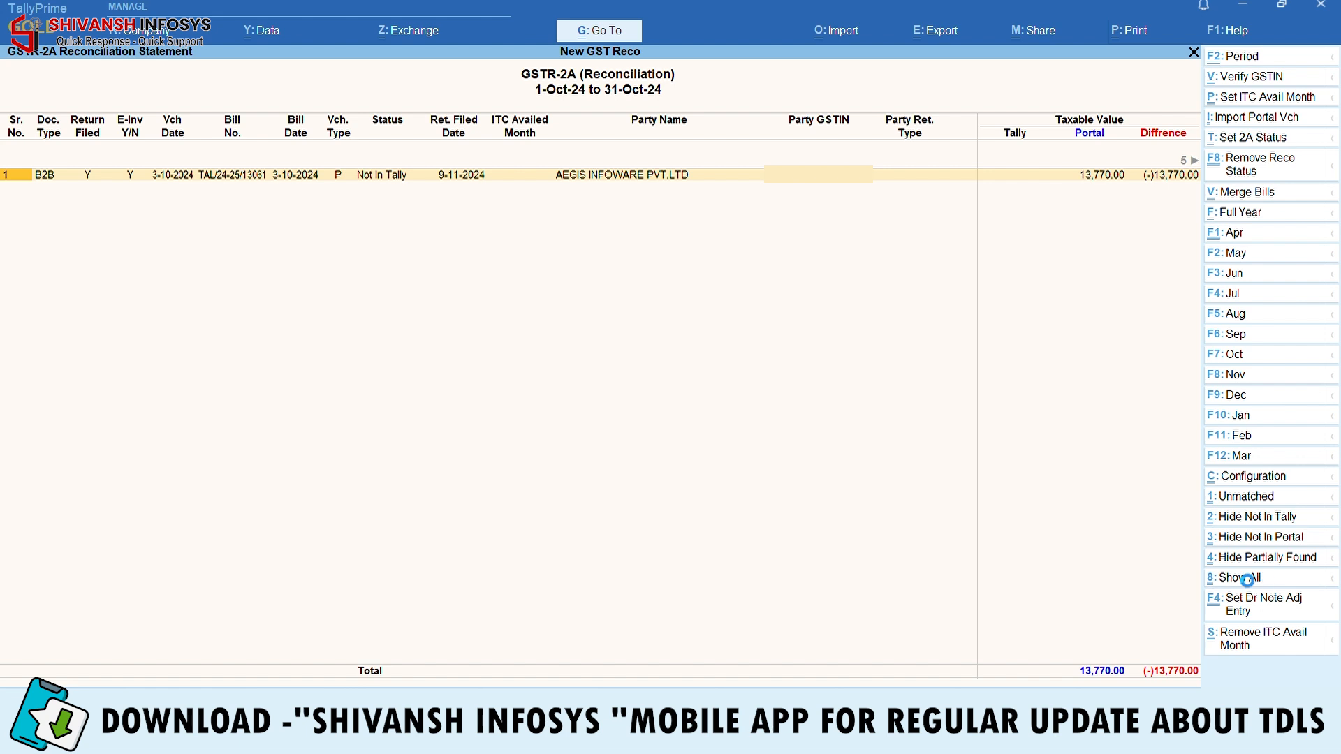
Show all 38 October bills, including Approved ones, and select every row
click(1244, 577)
scroll(759, 489, up, 2)
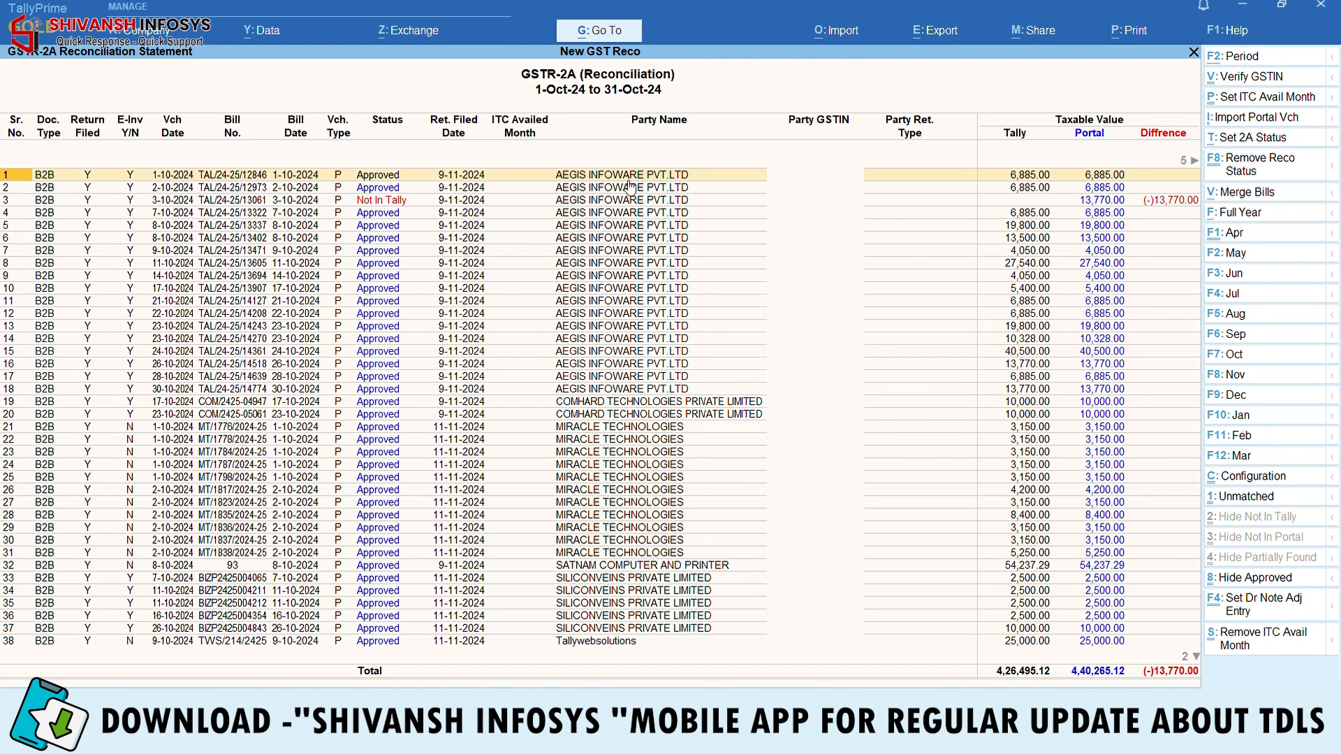
click(723, 192)
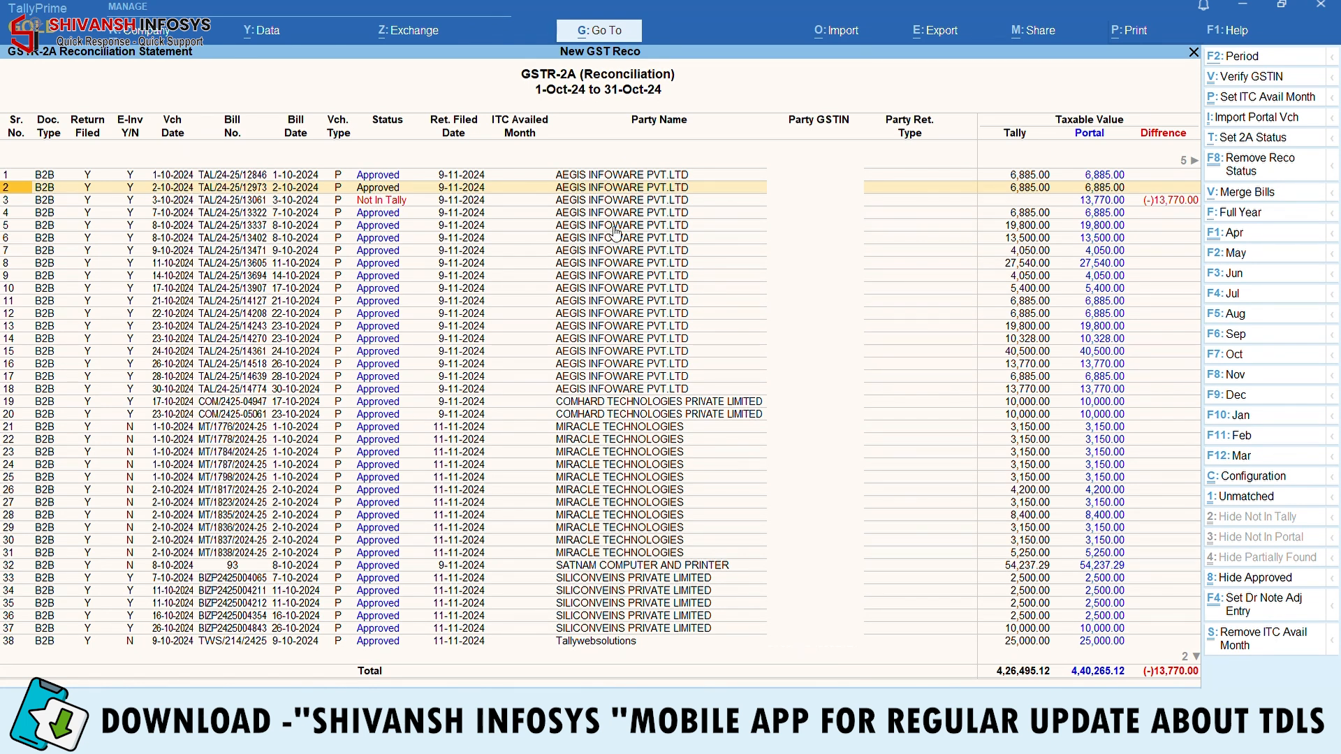
key(ctrl+space)
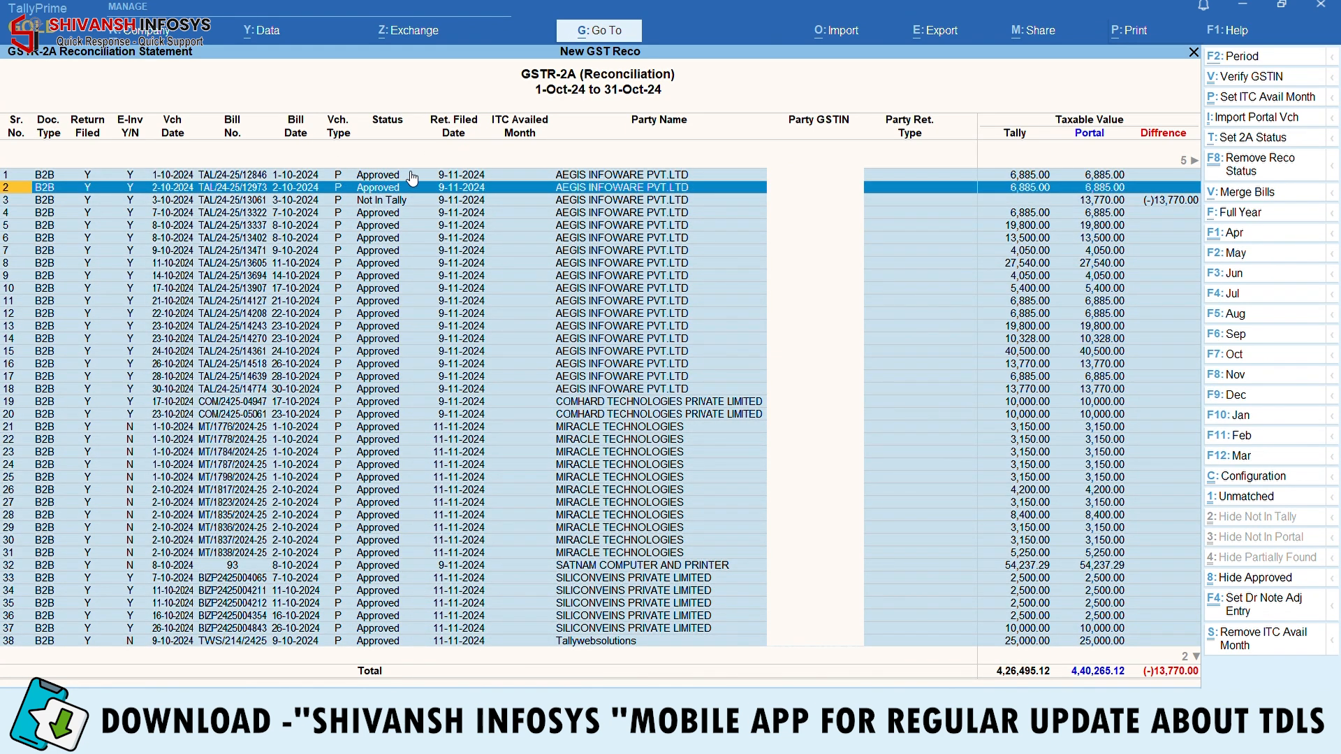
Remove the reco status from the selected bills so they revert to Matched, then review the list
click(1251, 175)
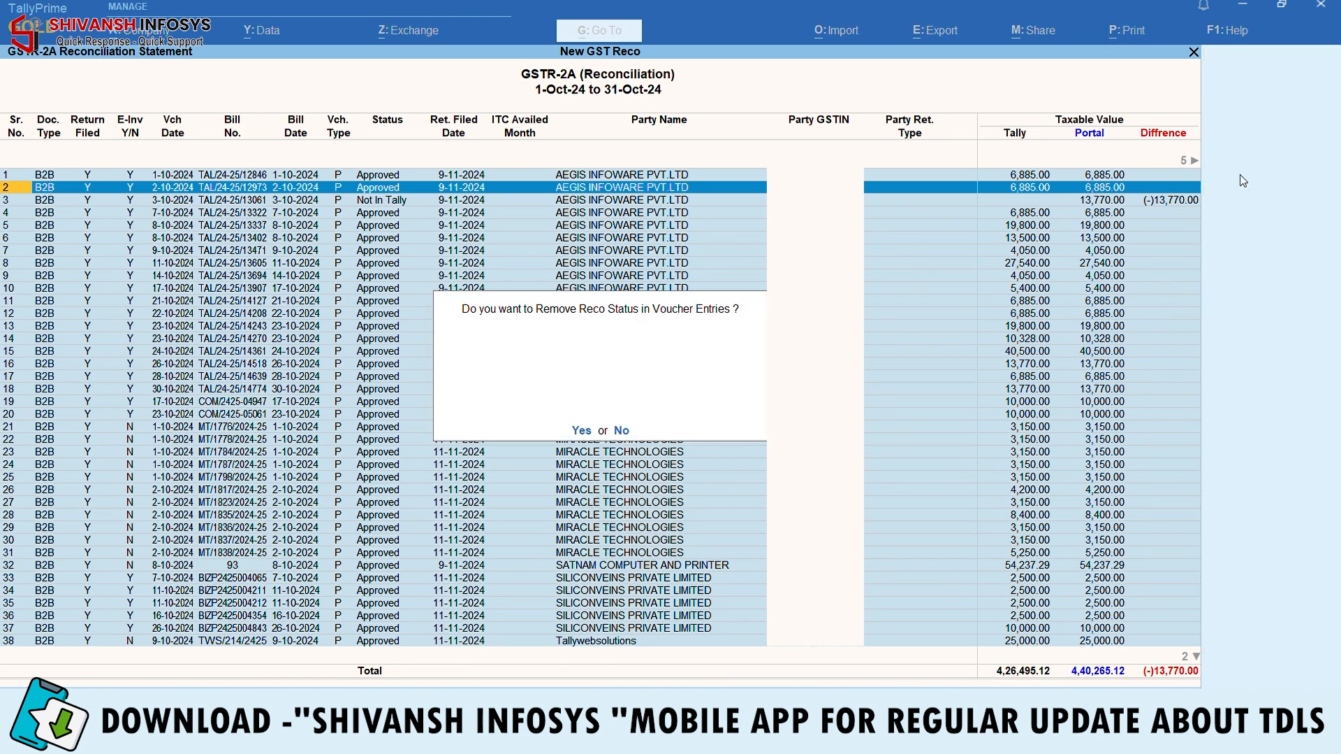
key(Return)
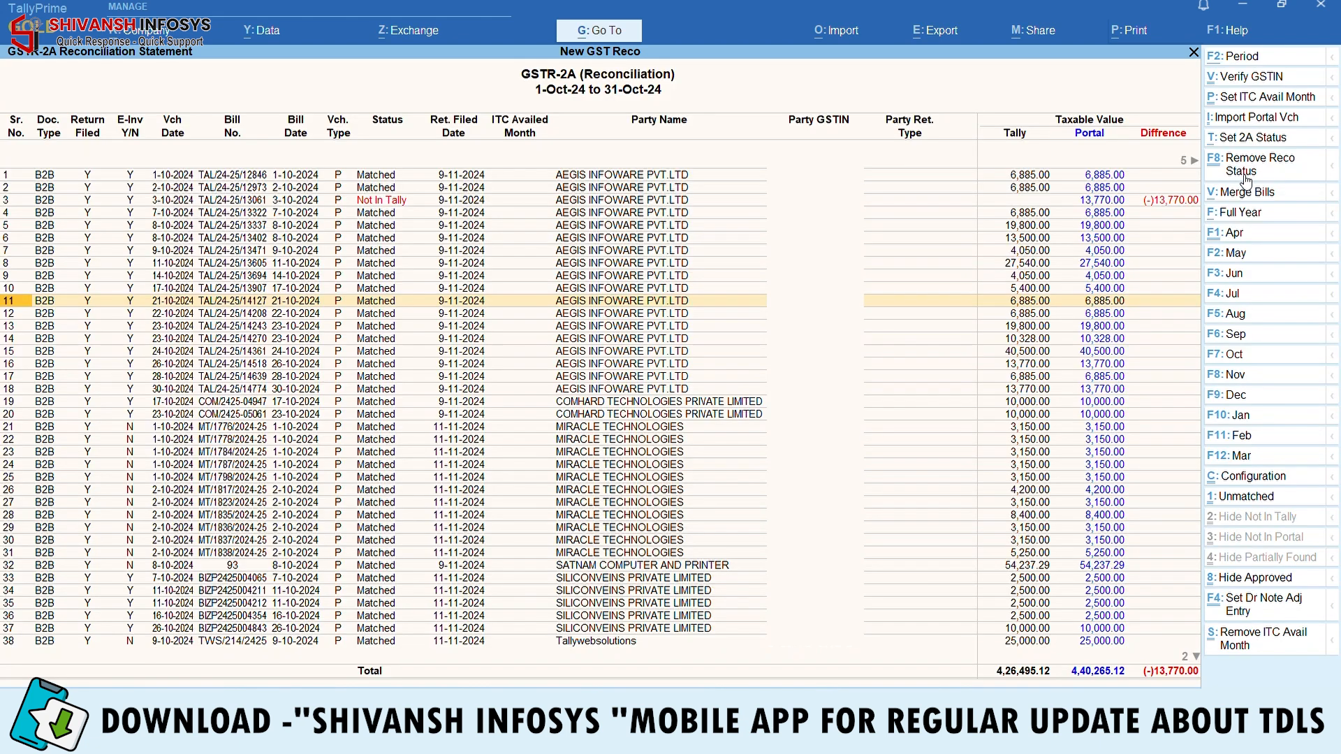
key(Up)
key(Up)
key(Up)
key(Up)
key(Up)
key(Up)
key(Up)
key(Up)
key(Up)
key(Down)
key(Down)
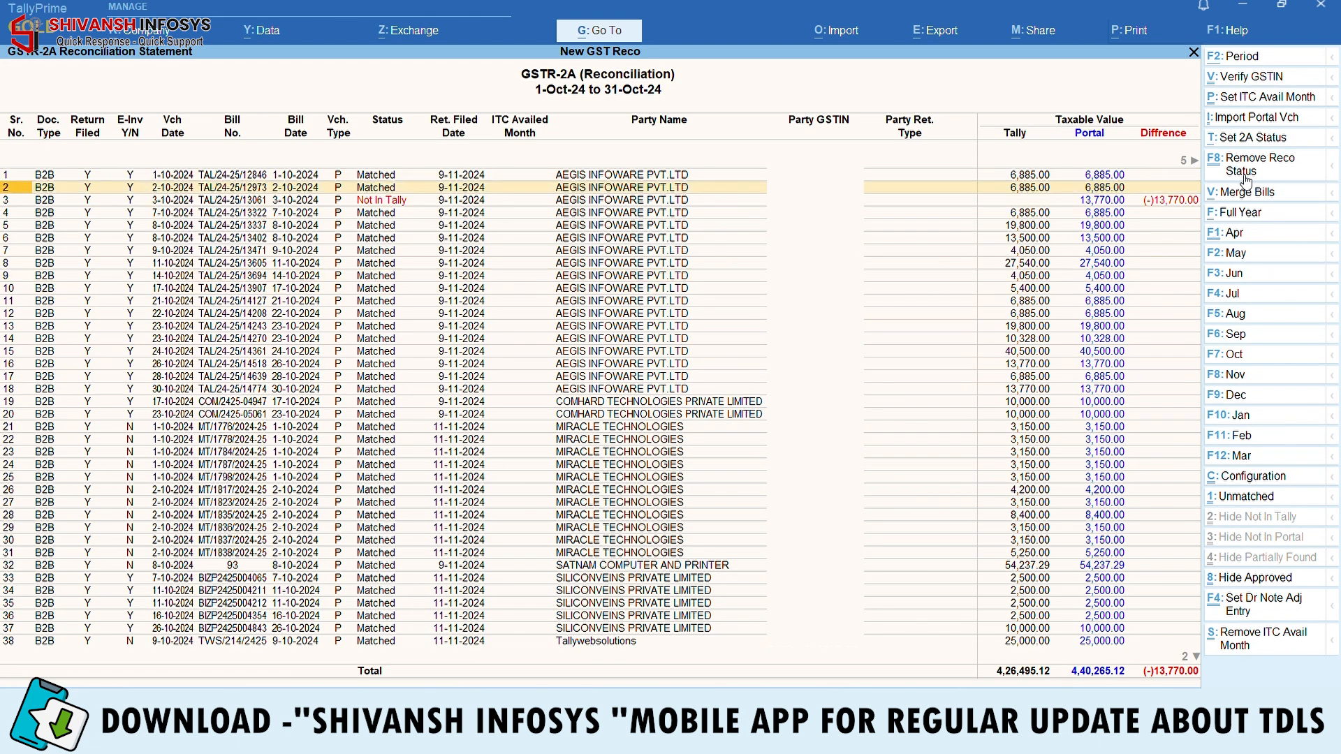
key(Up)
key(Down)
key(Down)
key(Down)
key(Down)
key(Down)
key(Down)
key(Down)
key(Down)
key(Down)
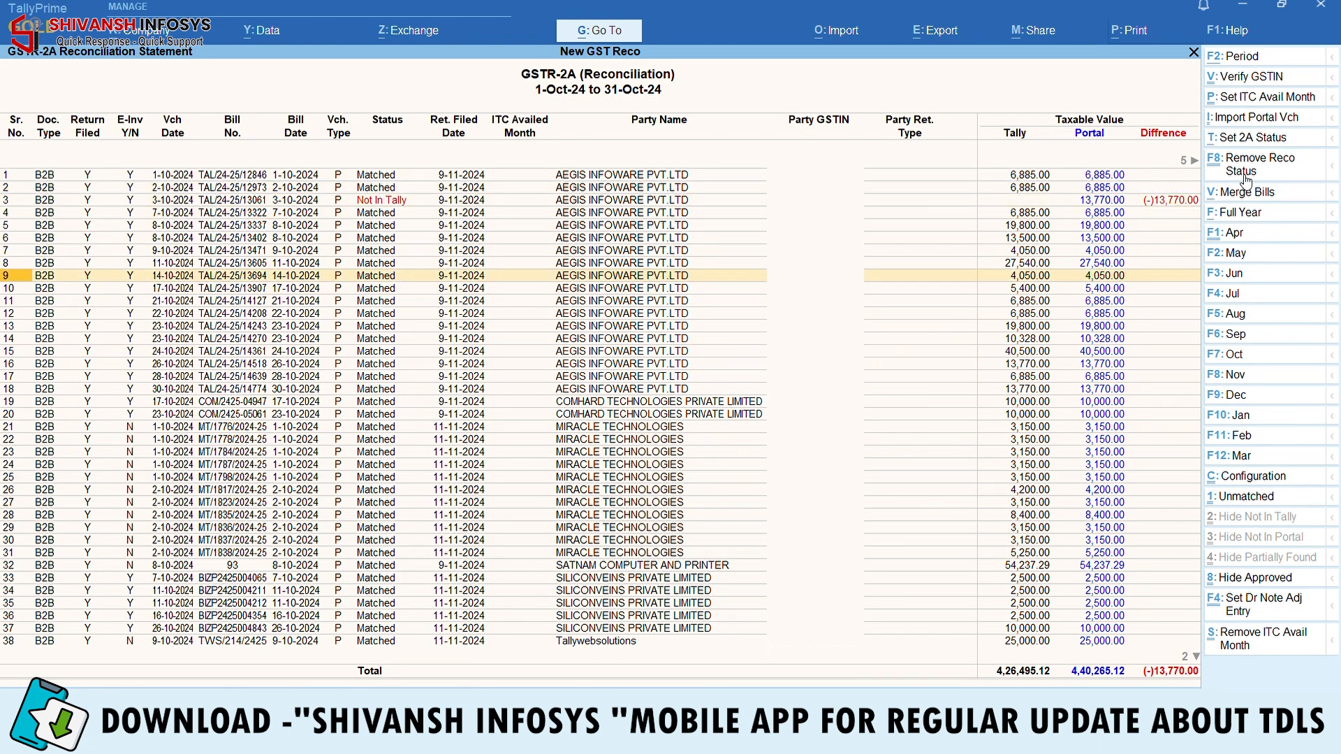
key(Up)
key(Up)
key(Up)
key(Up)
key(Up)
key(Up)
key(Up)
key(Up)
key(Up)
key(Up)
Delete the row 2 purchase voucher and purchase voucher 263
key(Down)
key(Return)
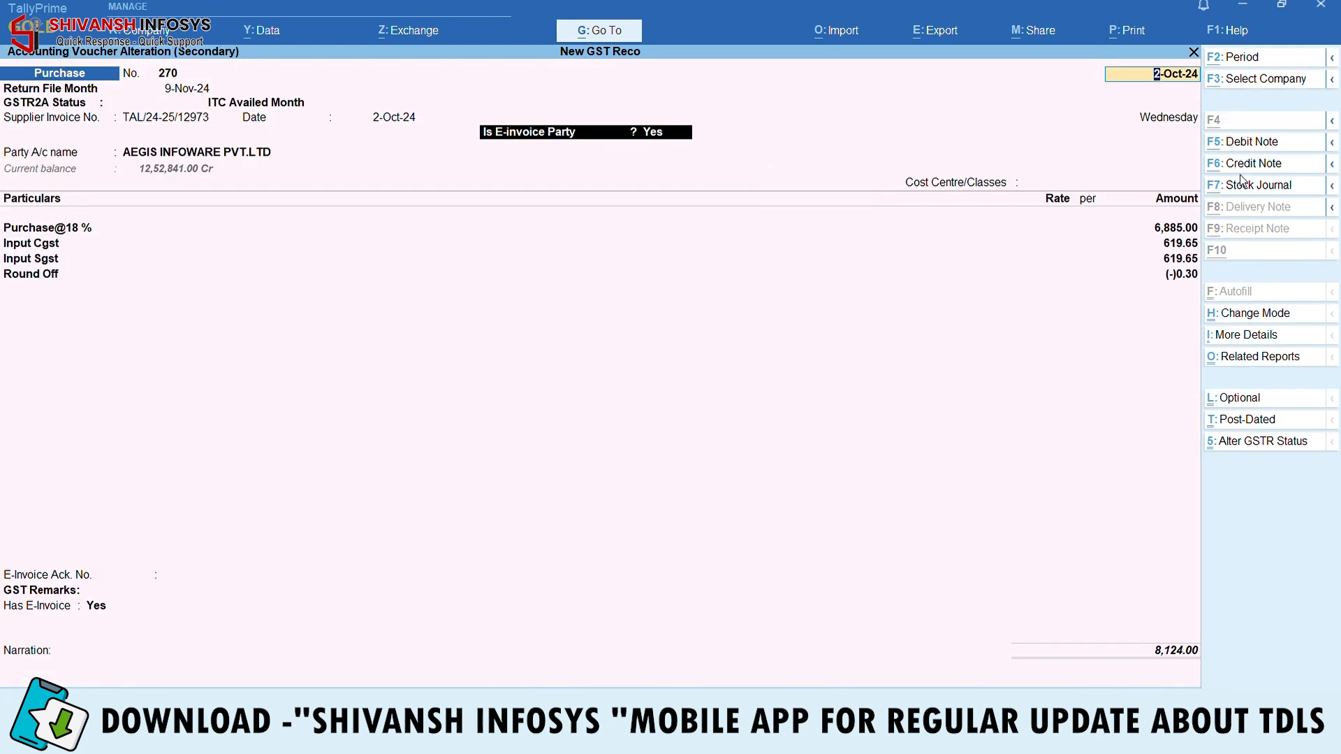
key(alt+d)
key(y)
key(Up)
key(Up)
key(Up)
key(Return)
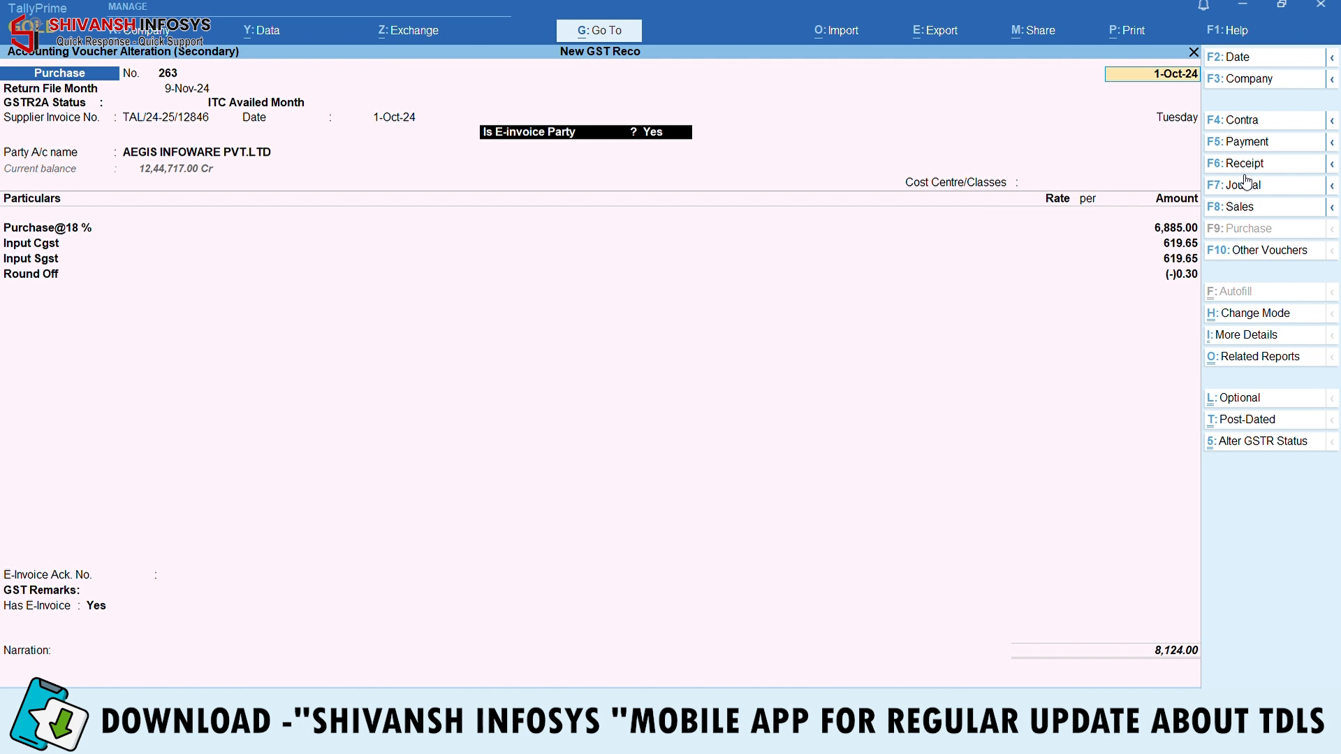
key(alt+d)
key(y)
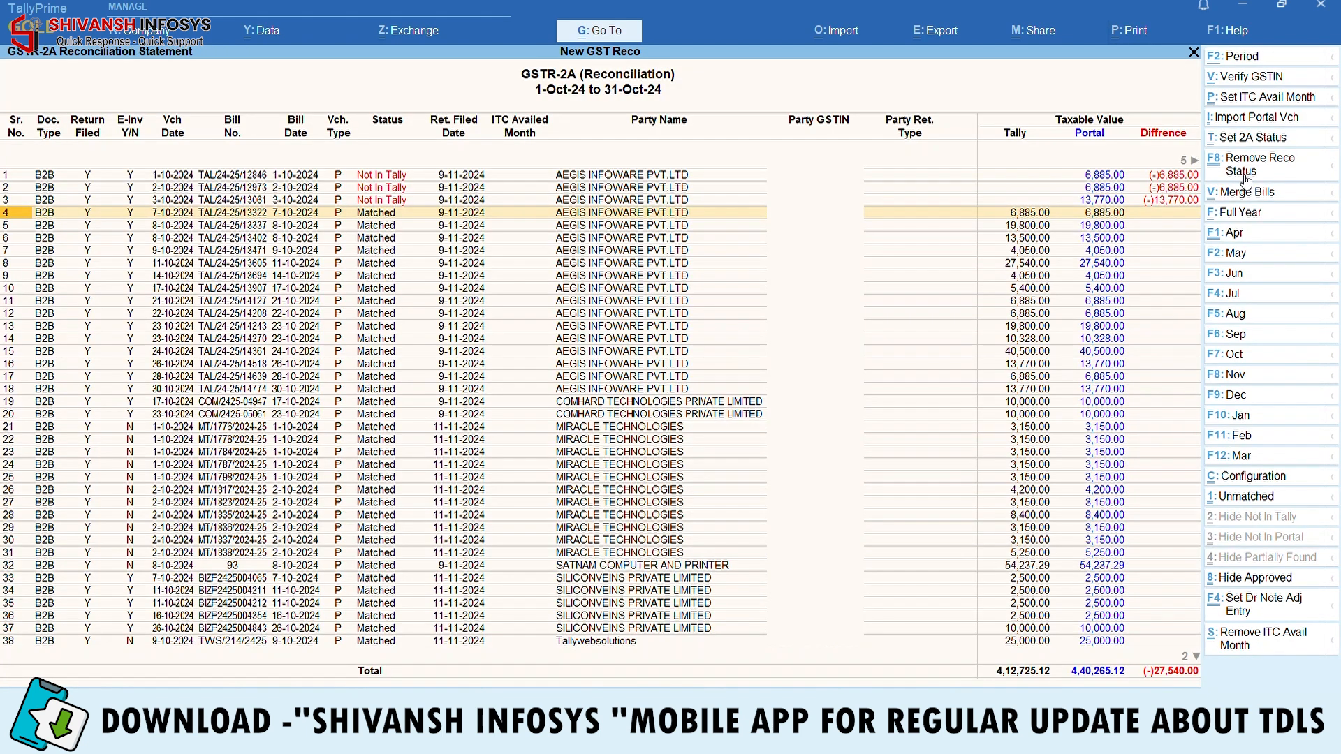
Delete the row 38 purchase voucher and the Tallywebsolutions debit note, returning to Gateway of Tally
key(Down)
key(Down)
key(Down)
key(Down)
key(Down)
key(Down)
key(Down)
key(Down)
key(Down)
key(Down)
key(Down)
key(Down)
key(Down)
key(Down)
key(Down)
key(Down)
key(Down)
key(Down)
key(Down)
key(Down)
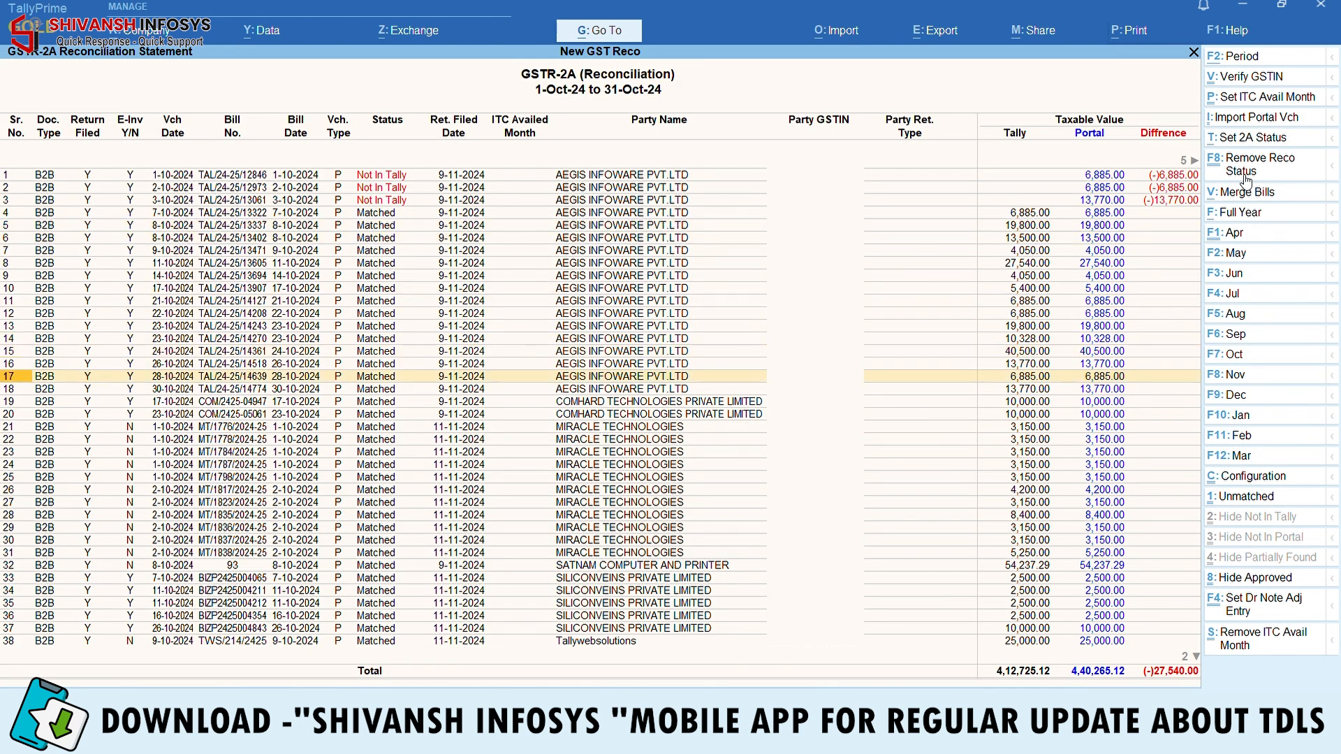
key(Down)
key(Down)
key(Down)
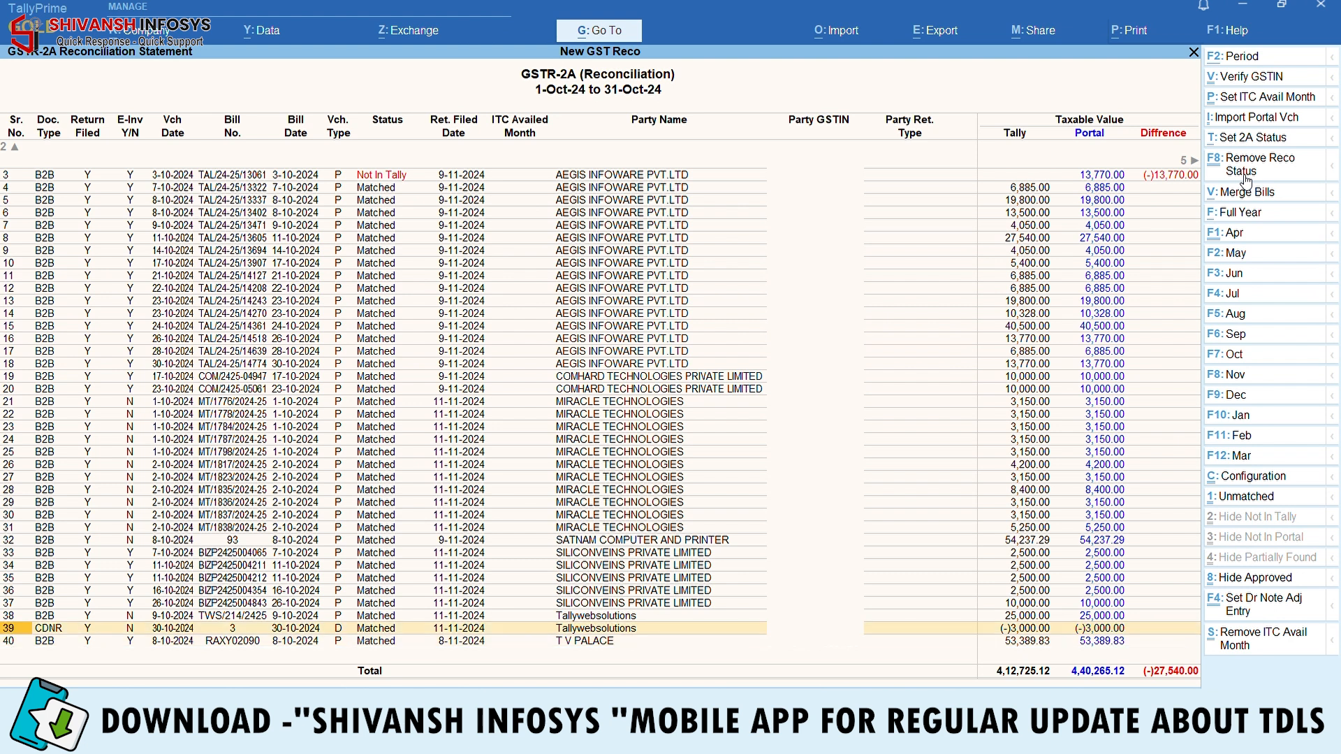
key(shift+Down)
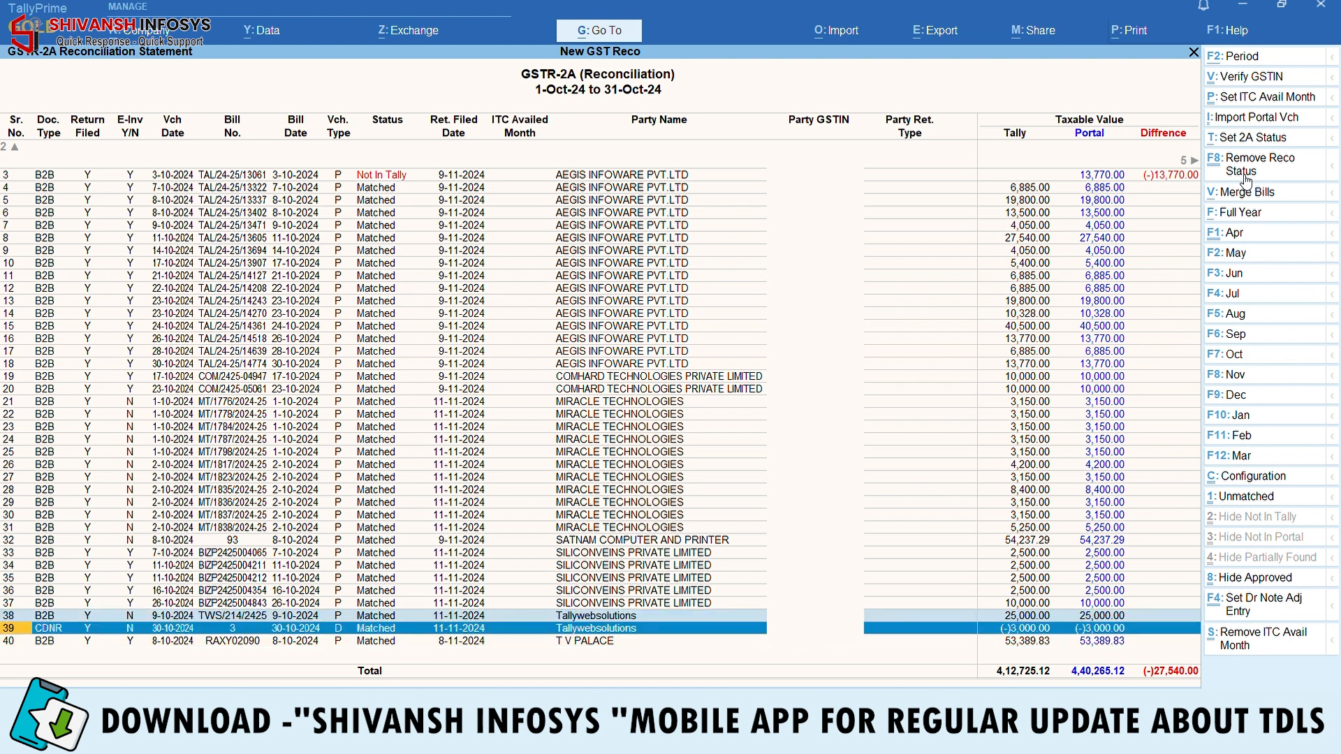
key(shift+Up)
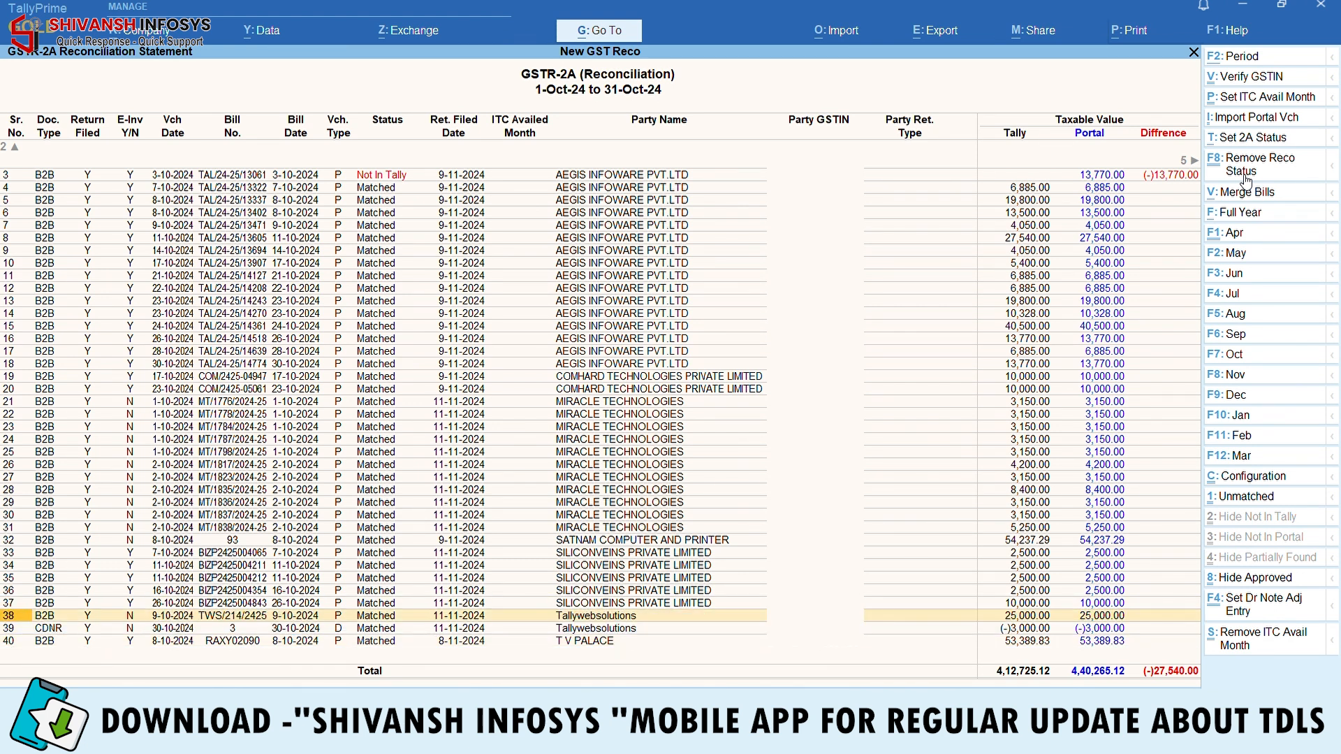
key(Return)
key(alt+d)
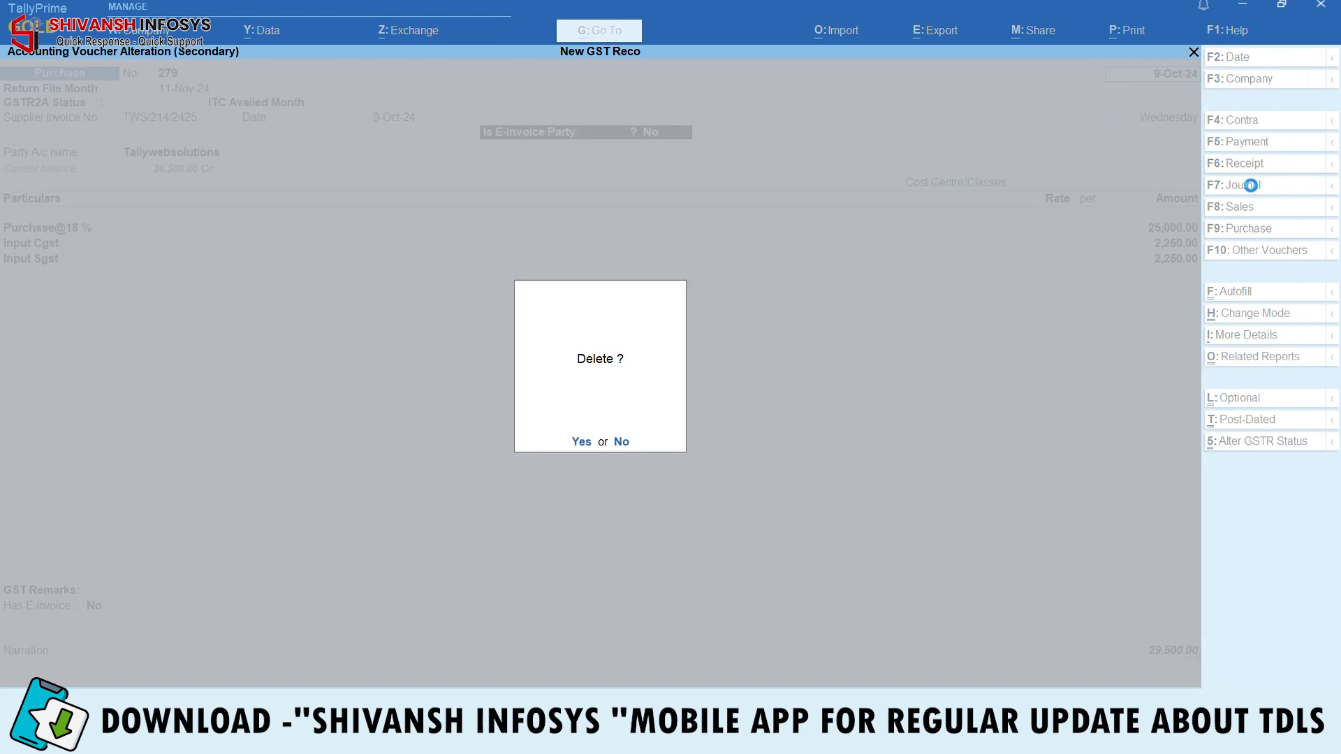
key(y)
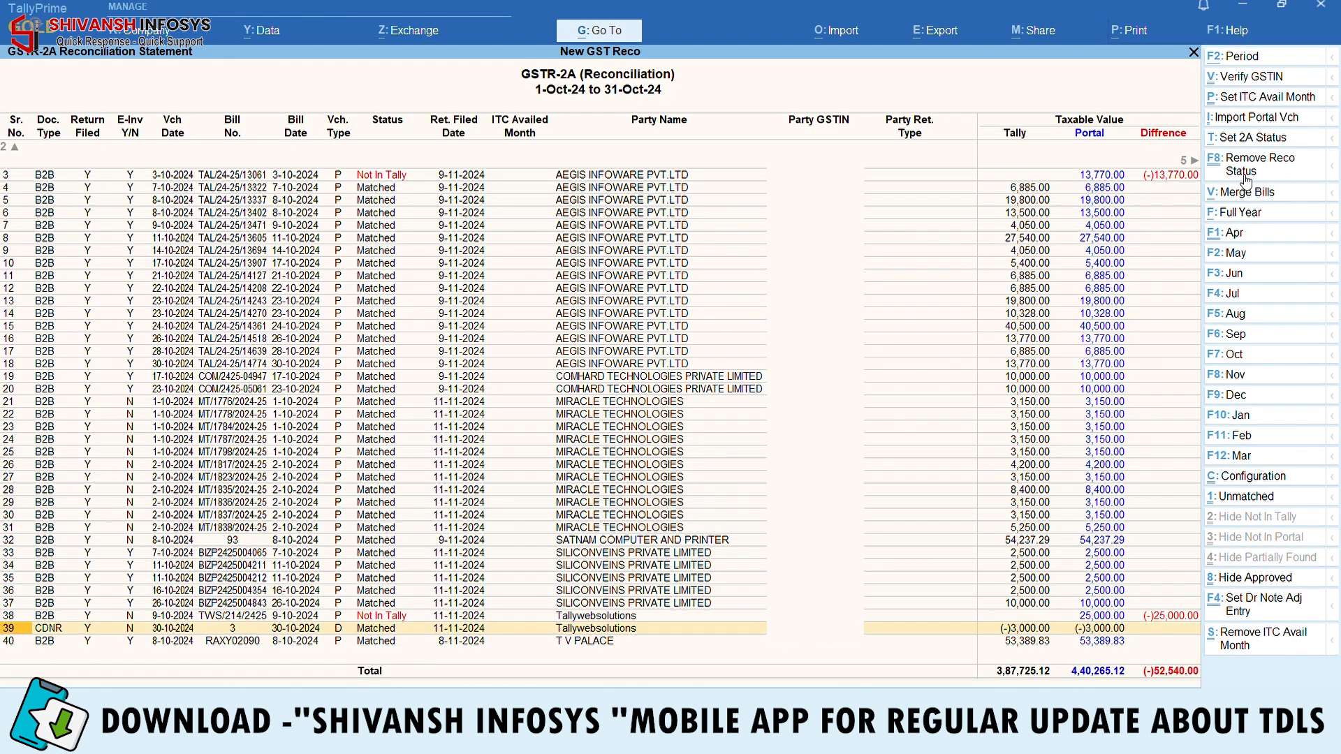
key(Return)
key(alt+d)
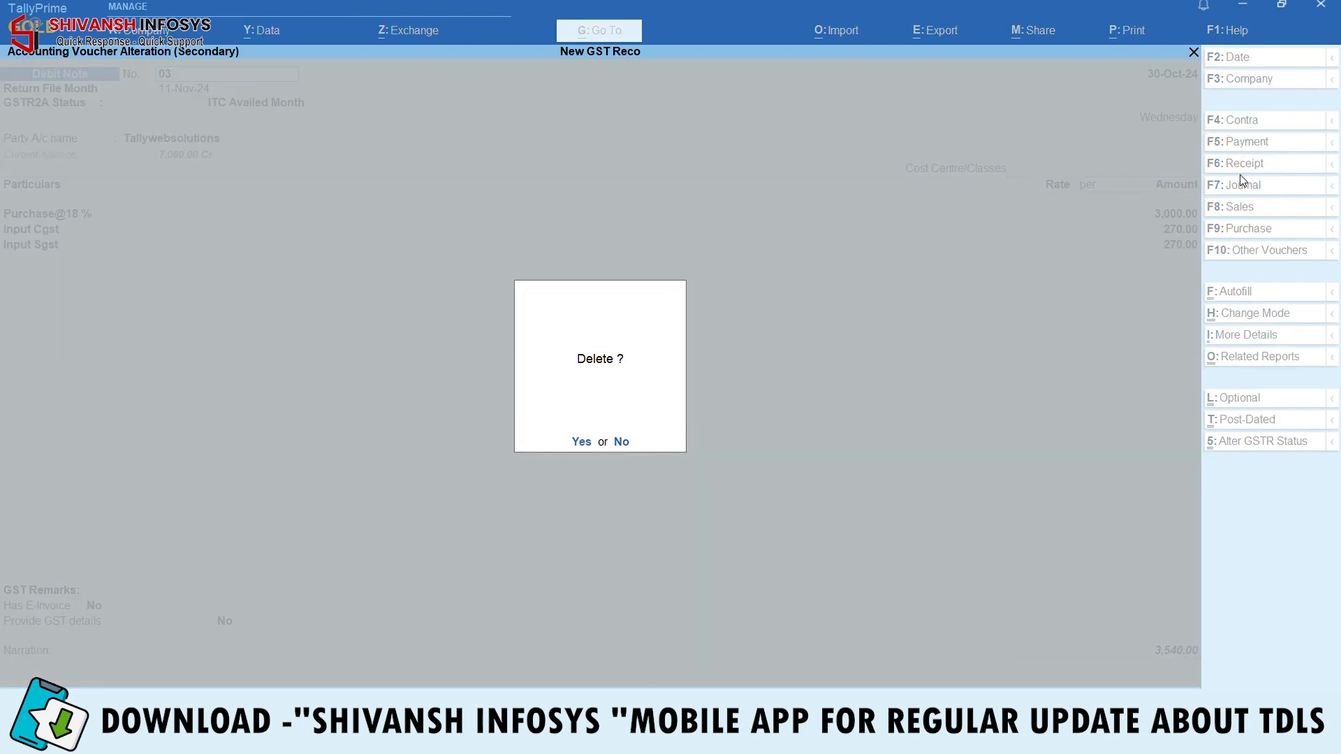
key(y)
key(Escape)
key(Escape)
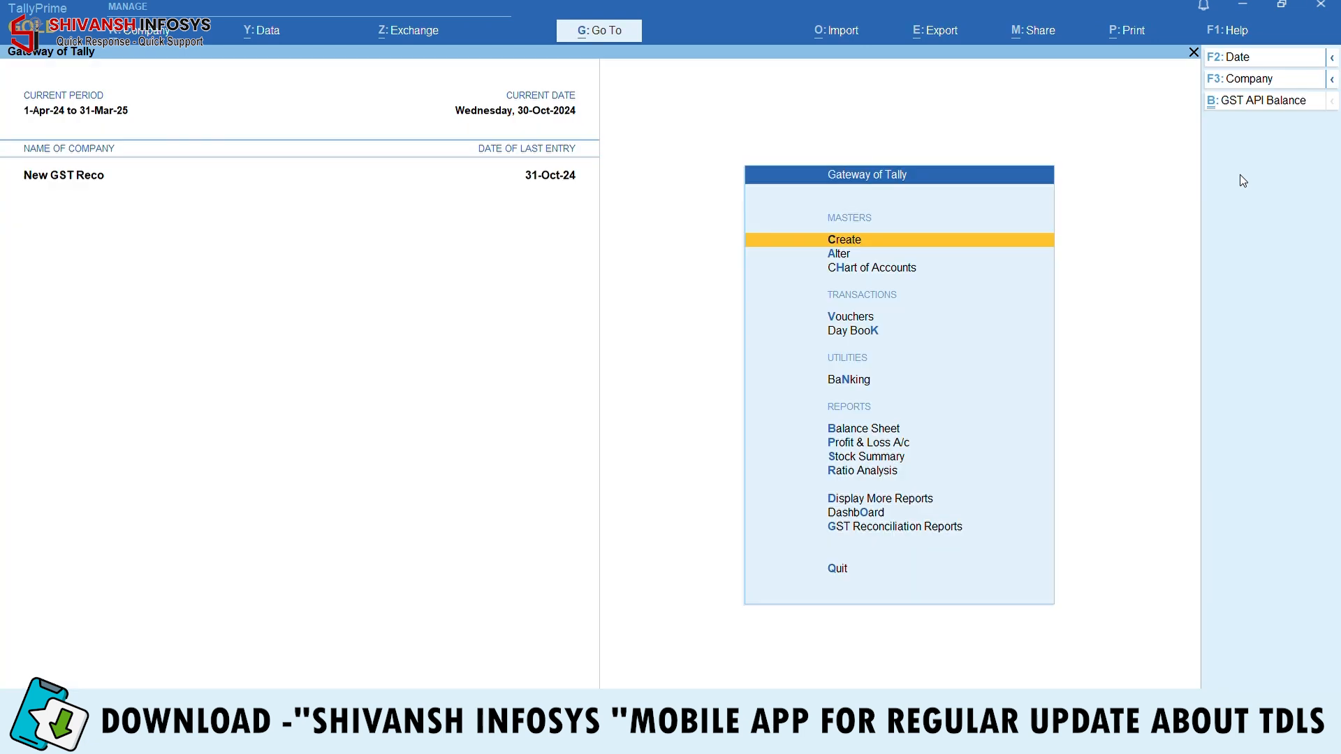
Delete both vouchers in the Tallywebsolutions ledger report
text(dalta;l)
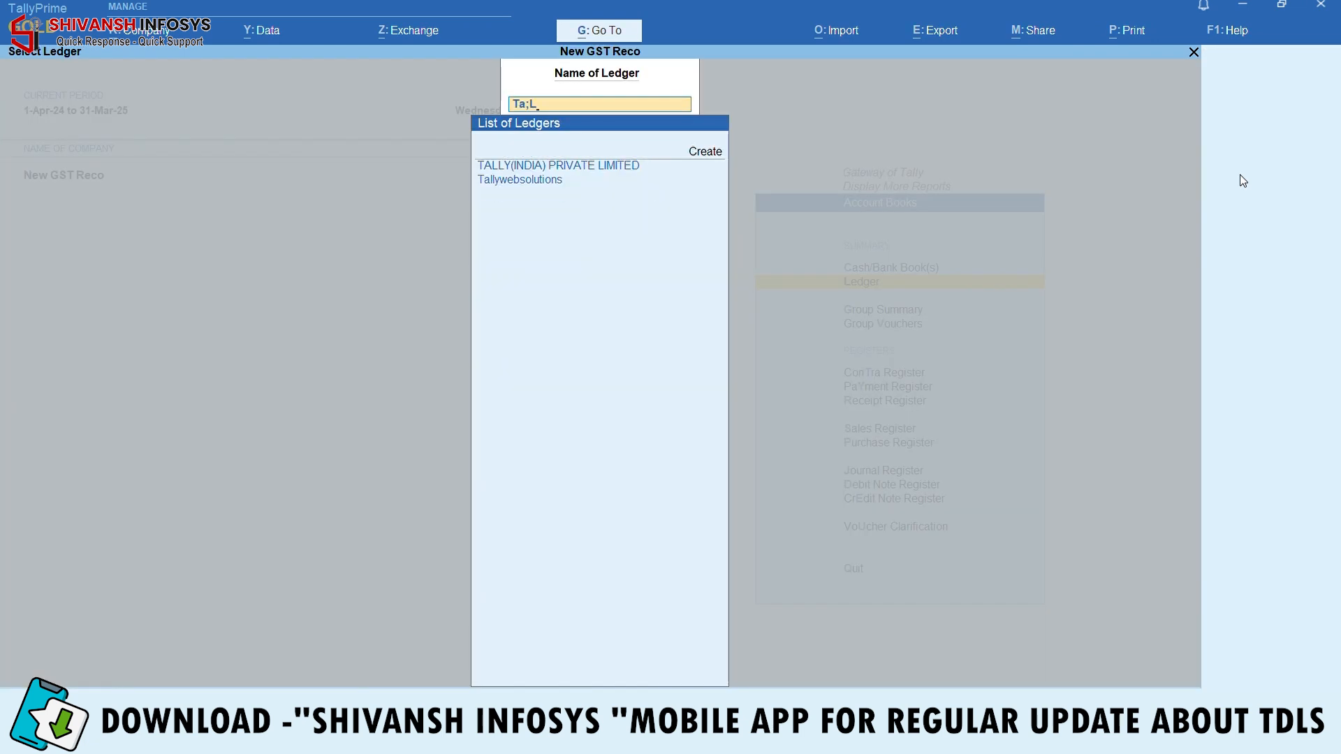
key(Down)
key(Return)
key(F2)
key(Return)
key(Return)
key(ctrl+space)
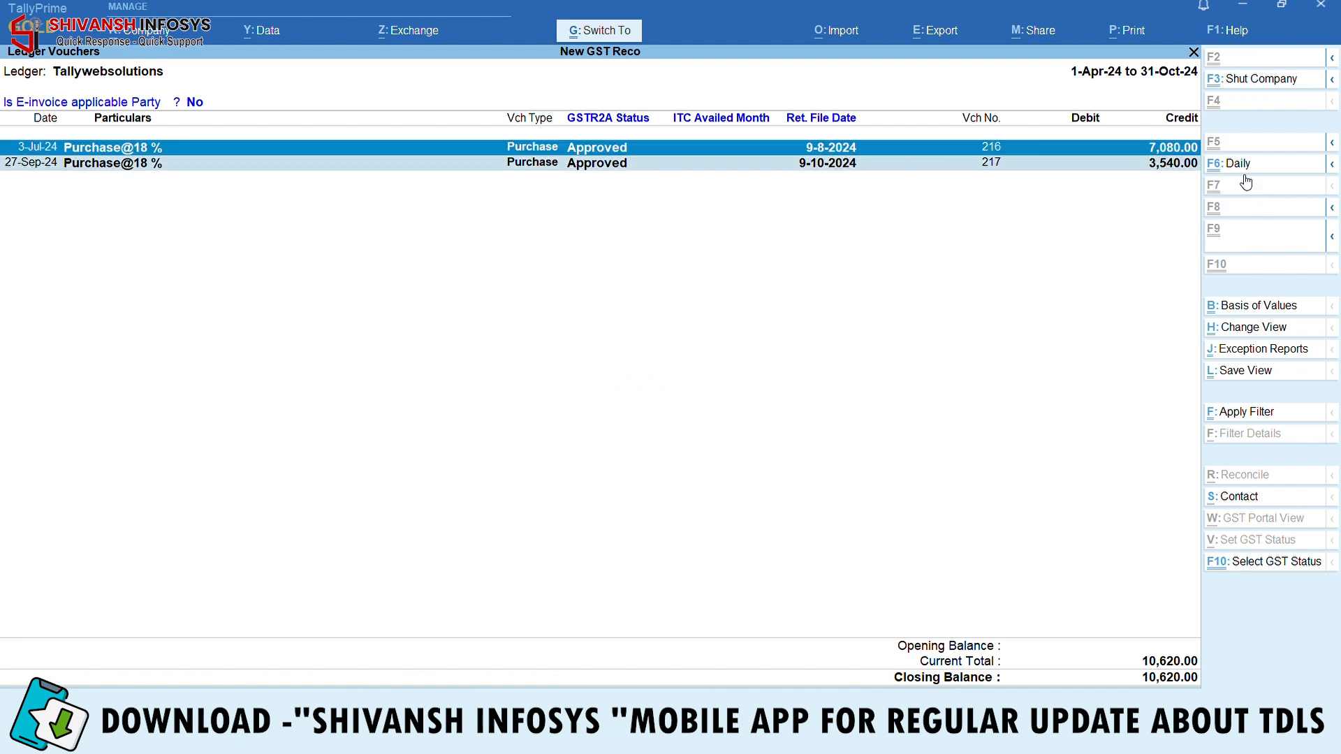
key(alt+d)
key(Return)
key(Escape)
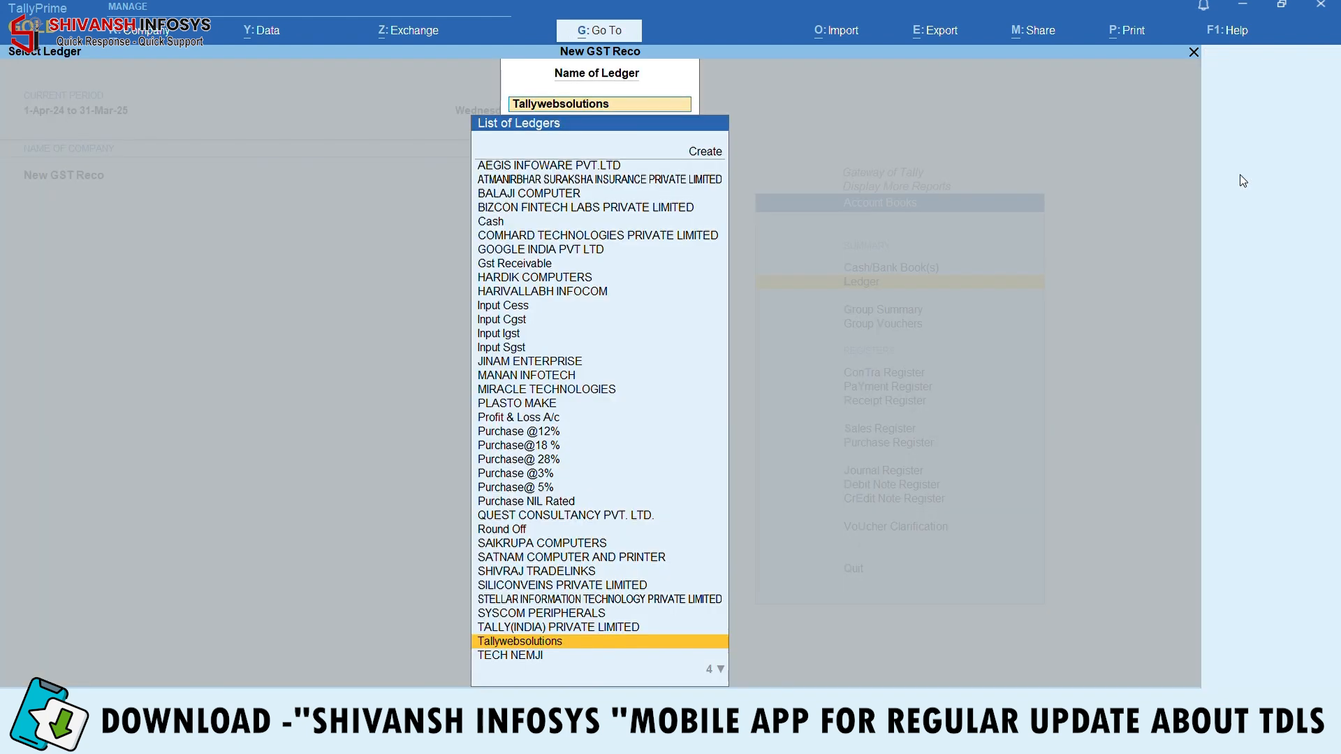
key(Escape)
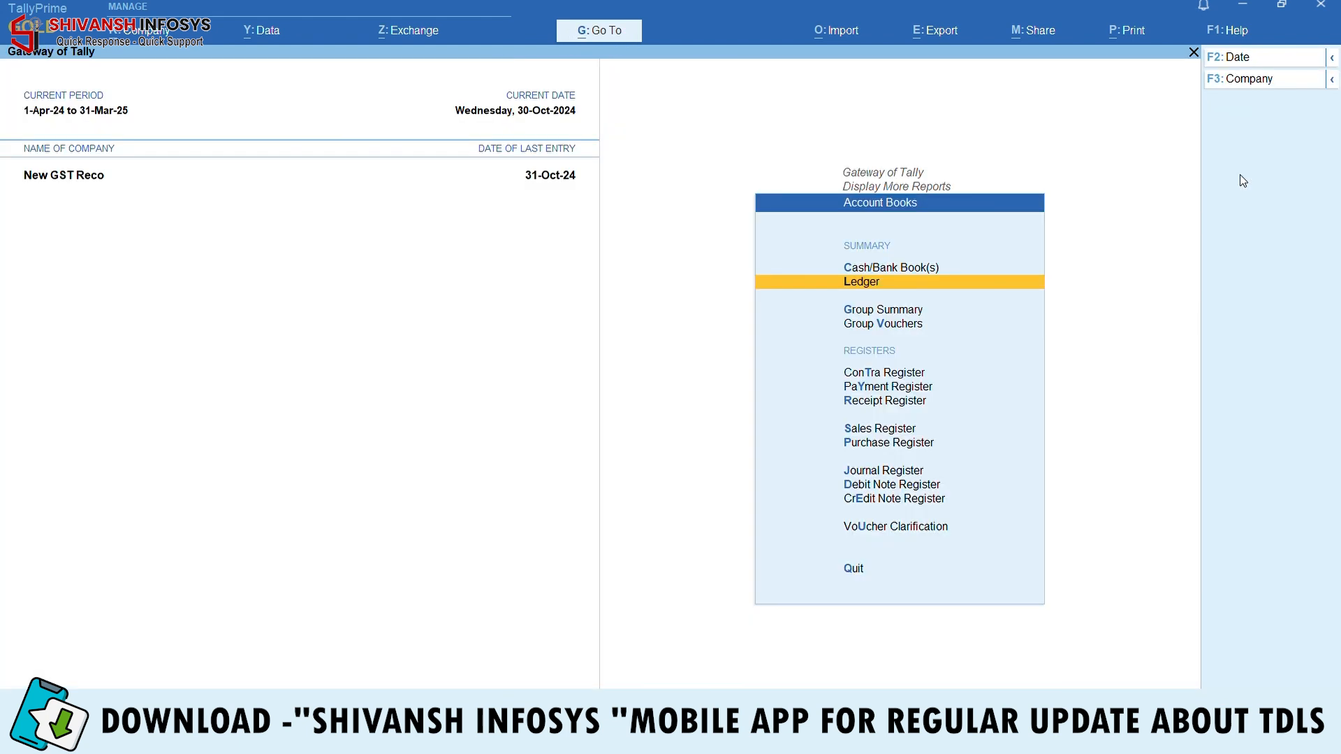
key(Escape)
key(Escape)
Delete the Tallywebsolutions ledger master through Alter > Ledger
key(a)
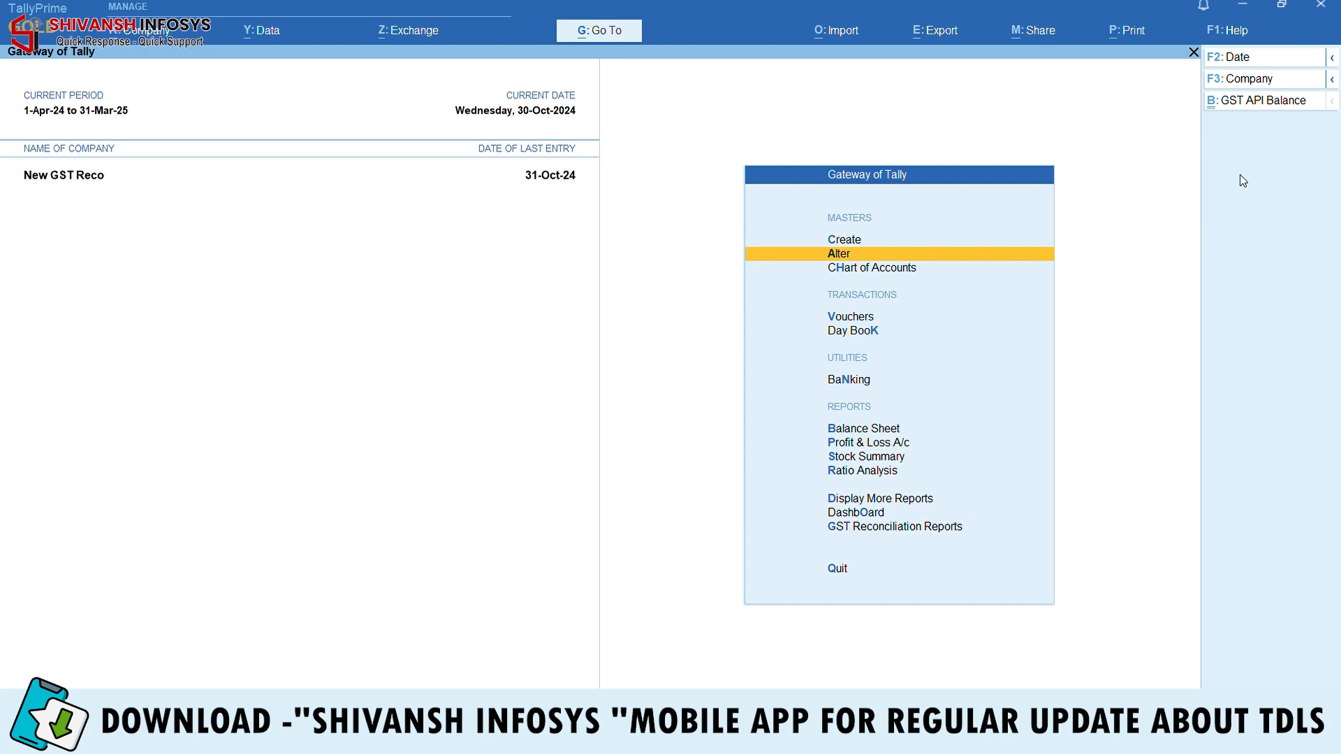
key(Down)
key(Return)
text(Tally)
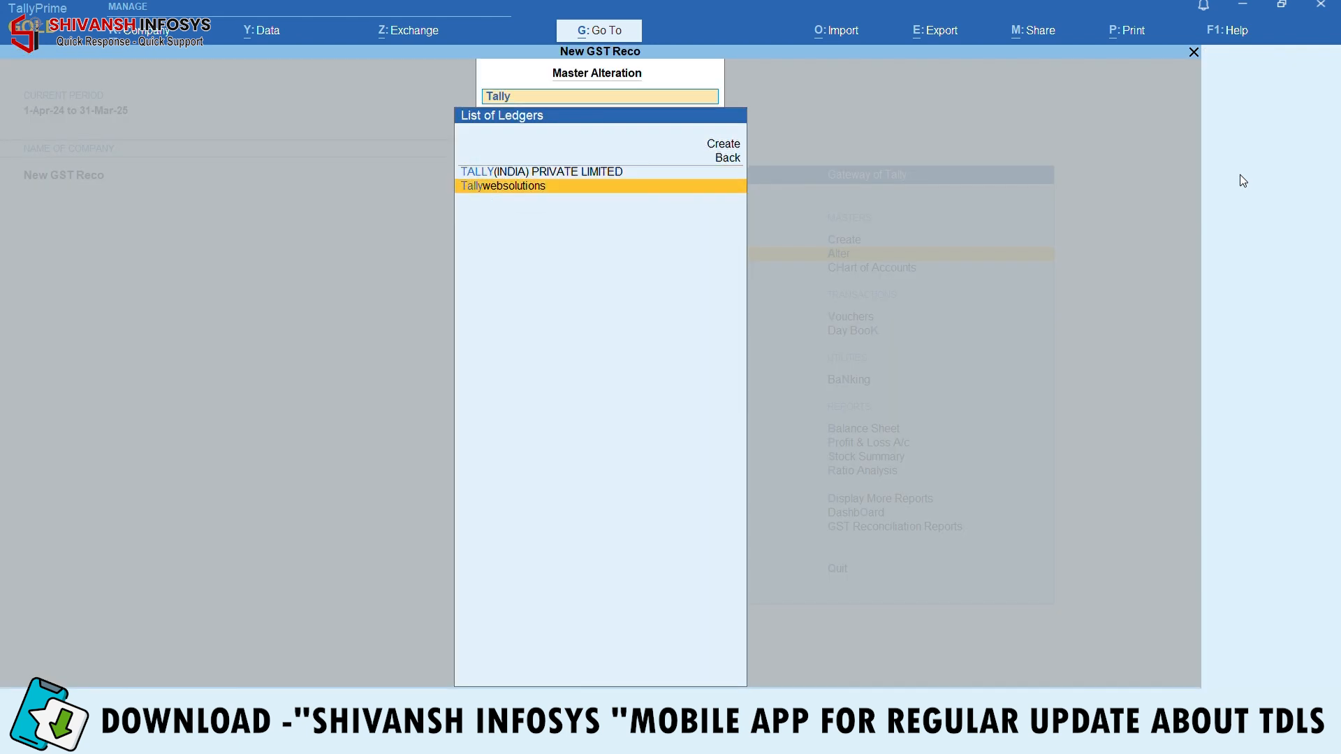
key(Return)
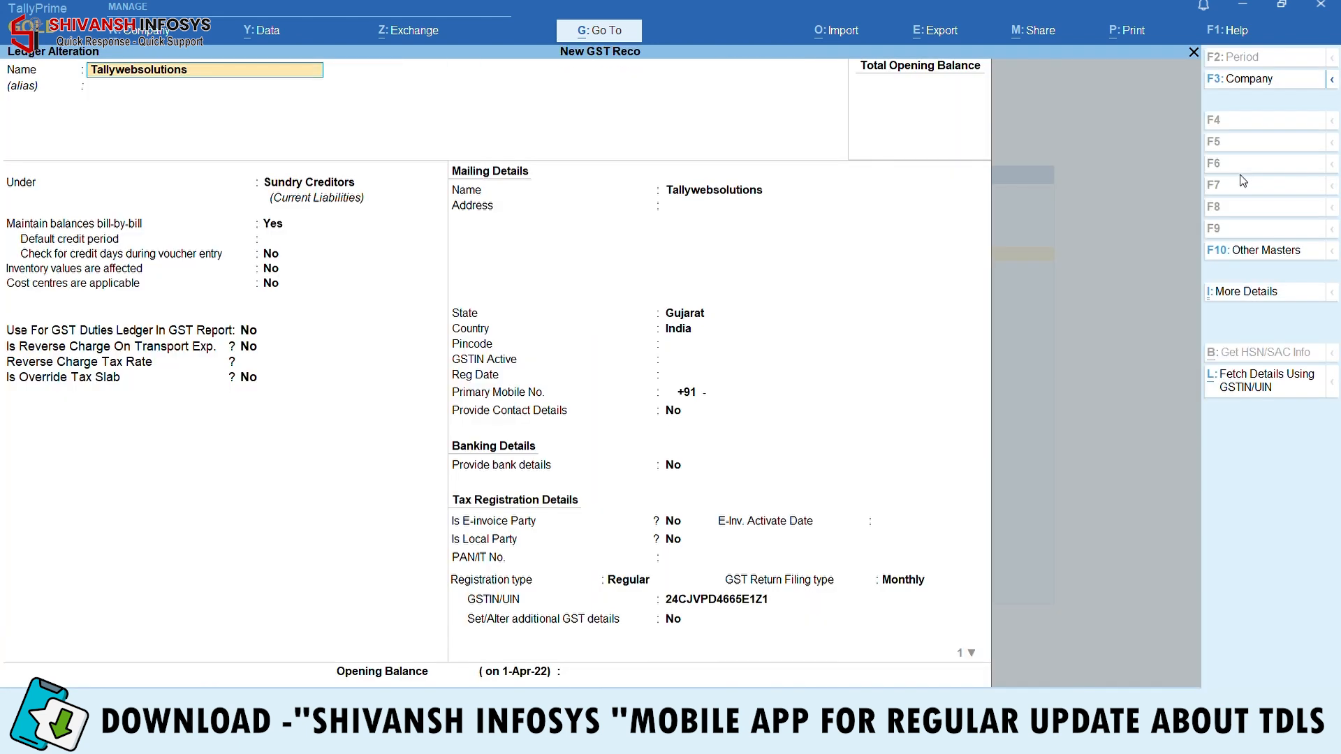
key(alt+d)
key(y)
key(Escape)
key(Escape)
key(Escape)
key(n)
key(Down)
key(Down)
key(Down)
key(Down)
key(Down)
key(Down)
key(Down)
key(Down)
Load the GSTR-2A Reconciliation Detailed report from the Zip file, still ignoring exact bill-number matches
key(Down)
key(Down)
key(Down)
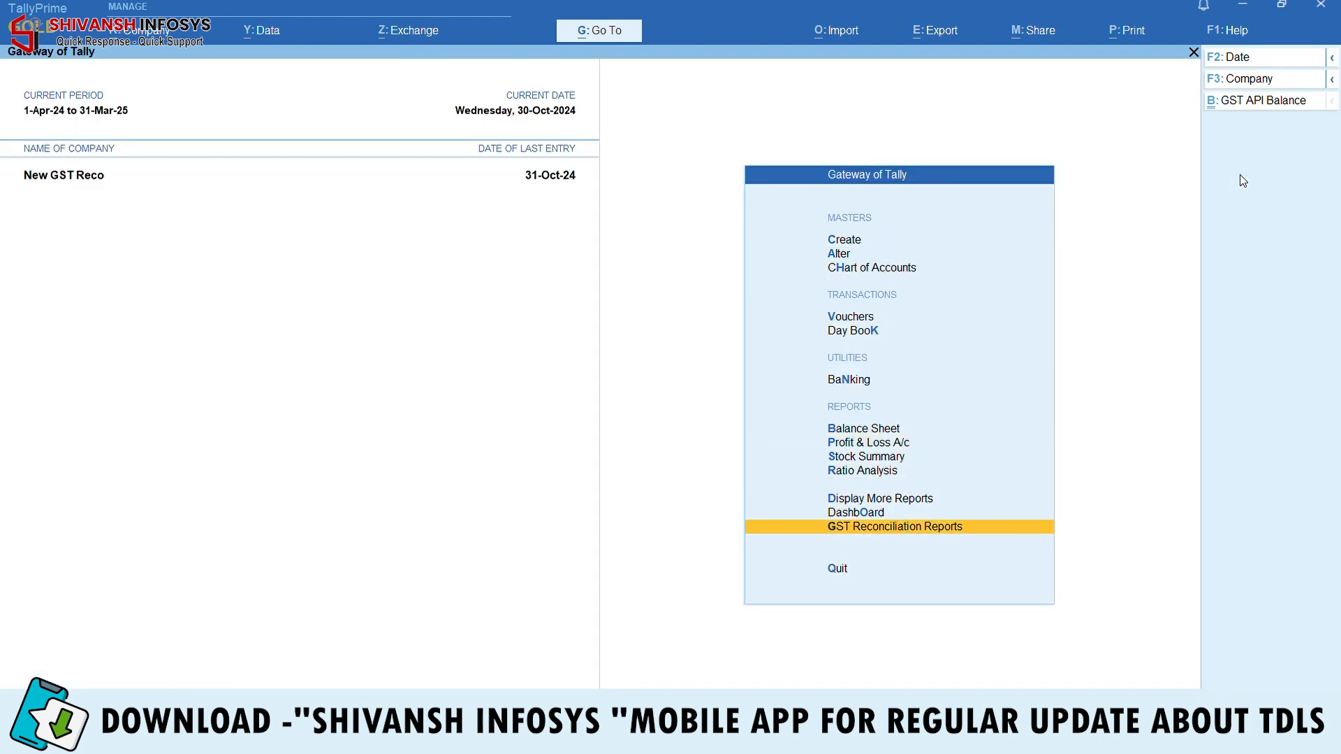
key(Return)
key(Down)
key(Return)
key(Down)
key(Down)
key(Down)
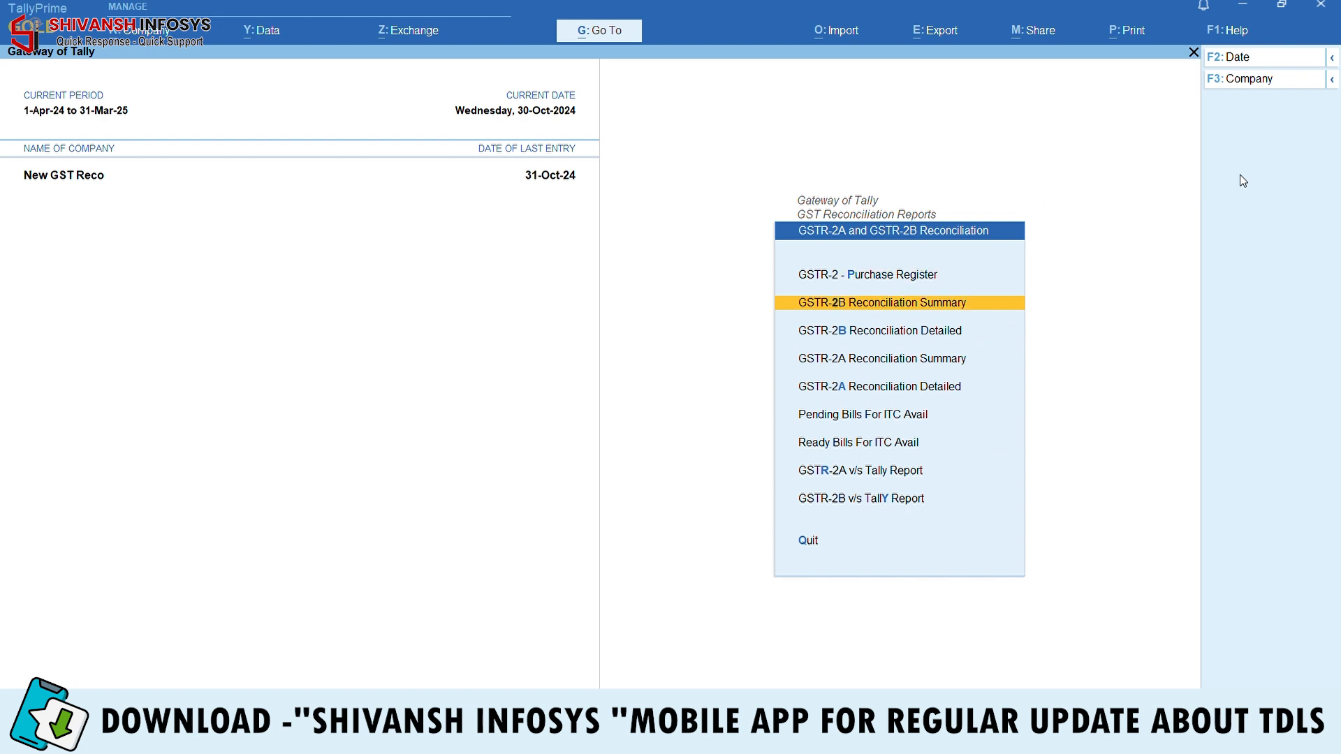
key(Down)
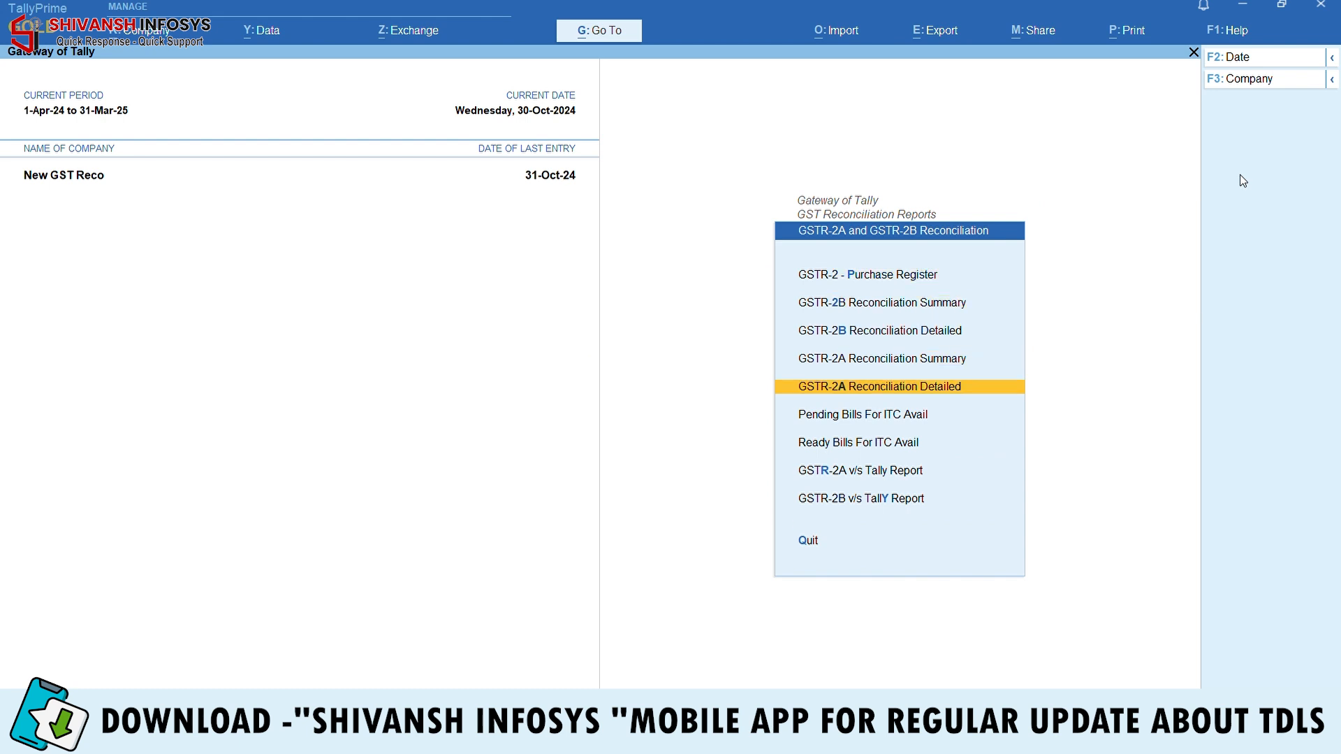
key(Return)
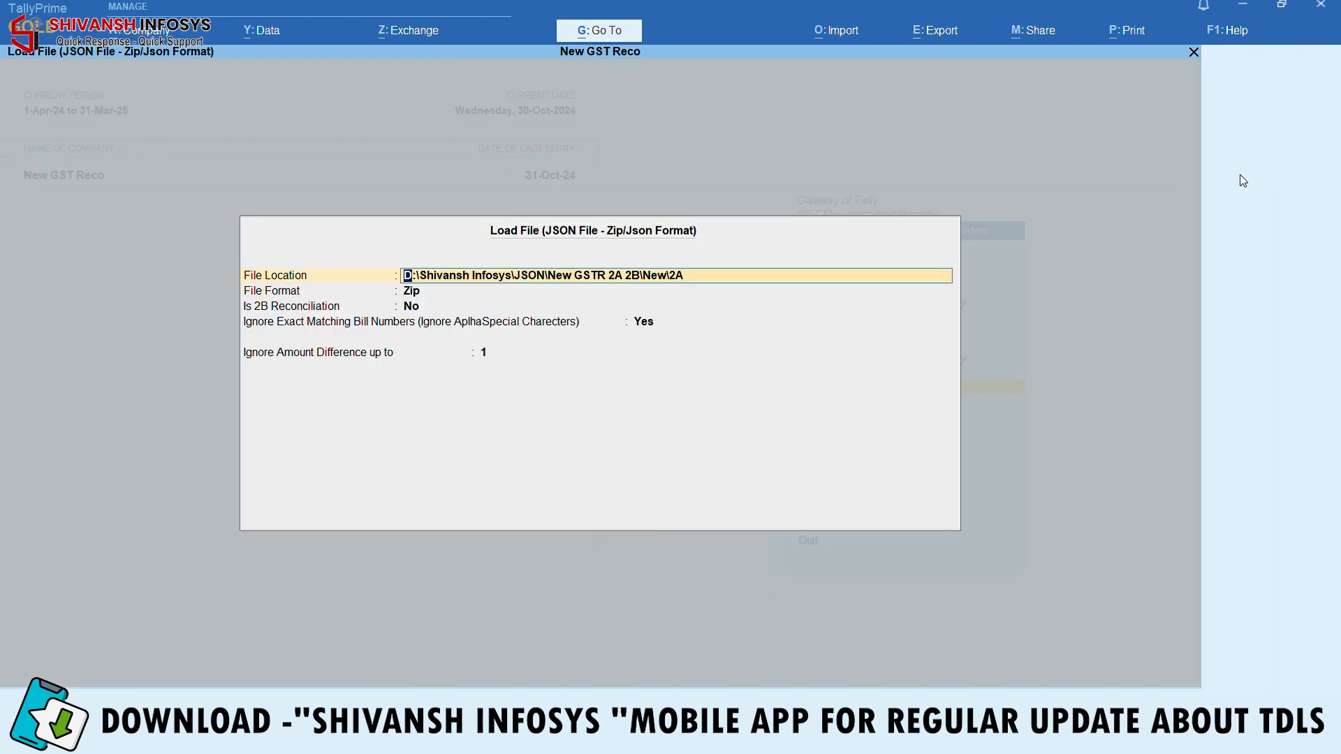
key(Return)
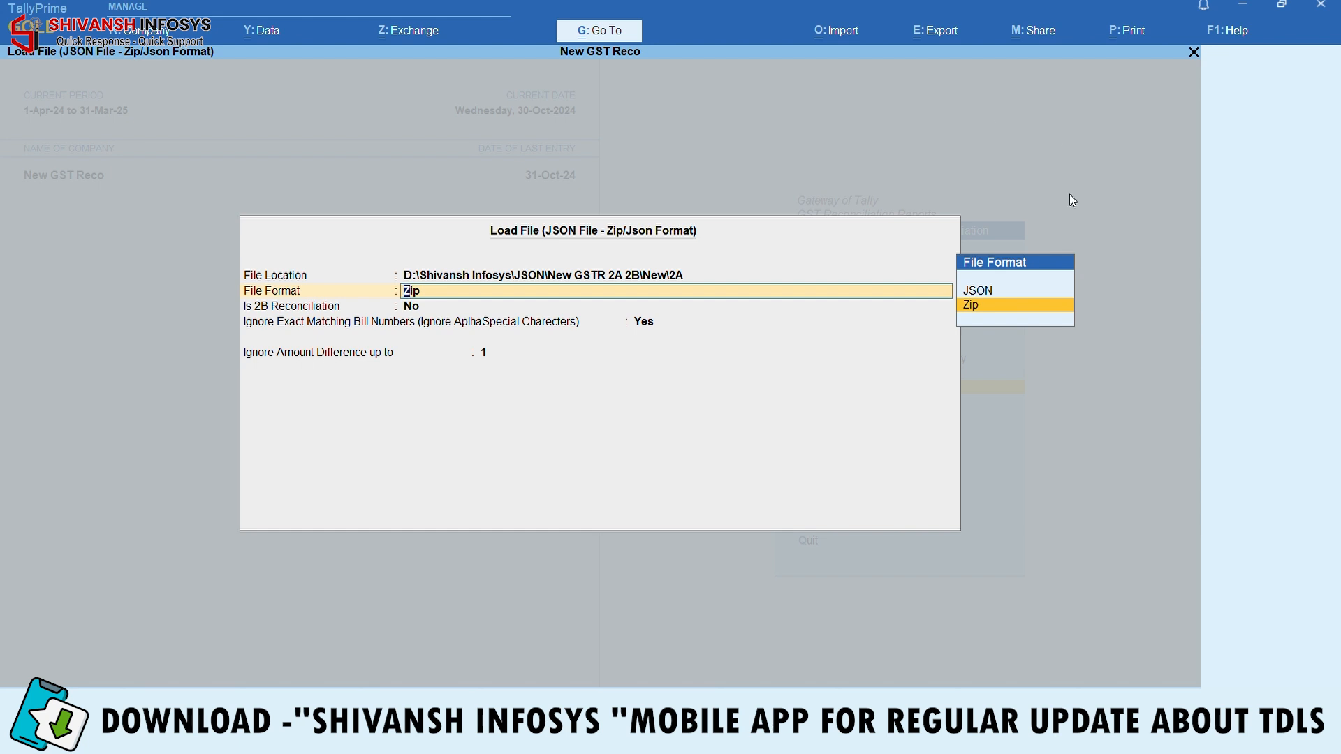
click(982, 305)
key(Return)
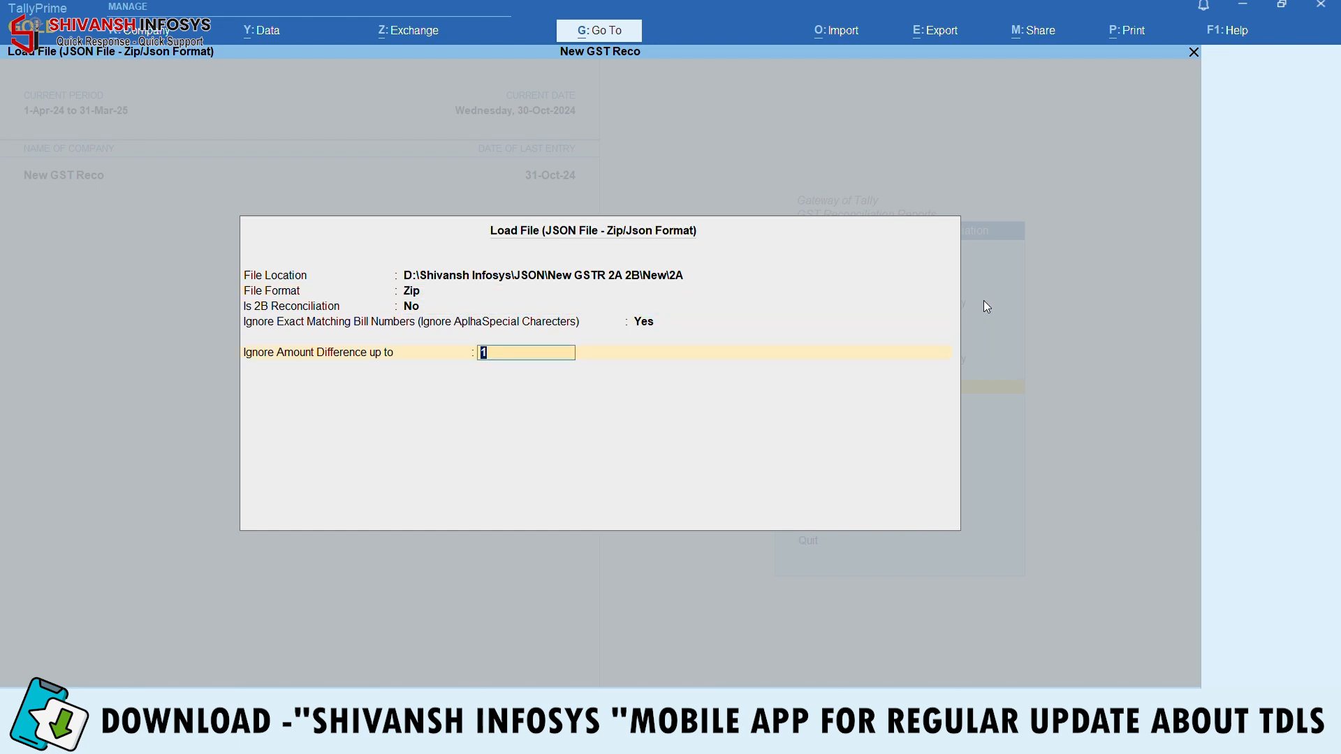
key(Return)
Set the report period to 1-10-2024 through 31-10-2024
key(F2)
text(1-10)
key(Return)
text(31.10)
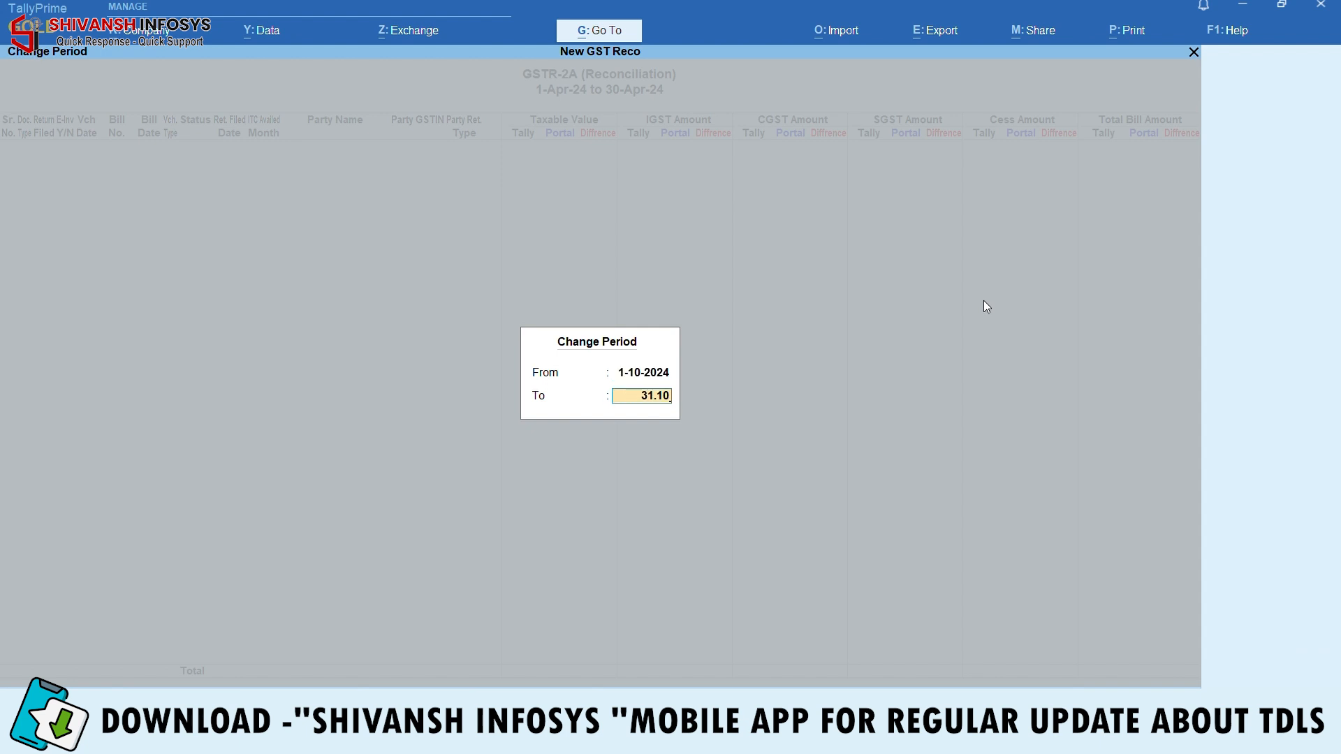
key(Return)
Review October's rows, where Tally shows 3,90,725.12 against the portal's 4,40,265.12, then close the report
key(Down)
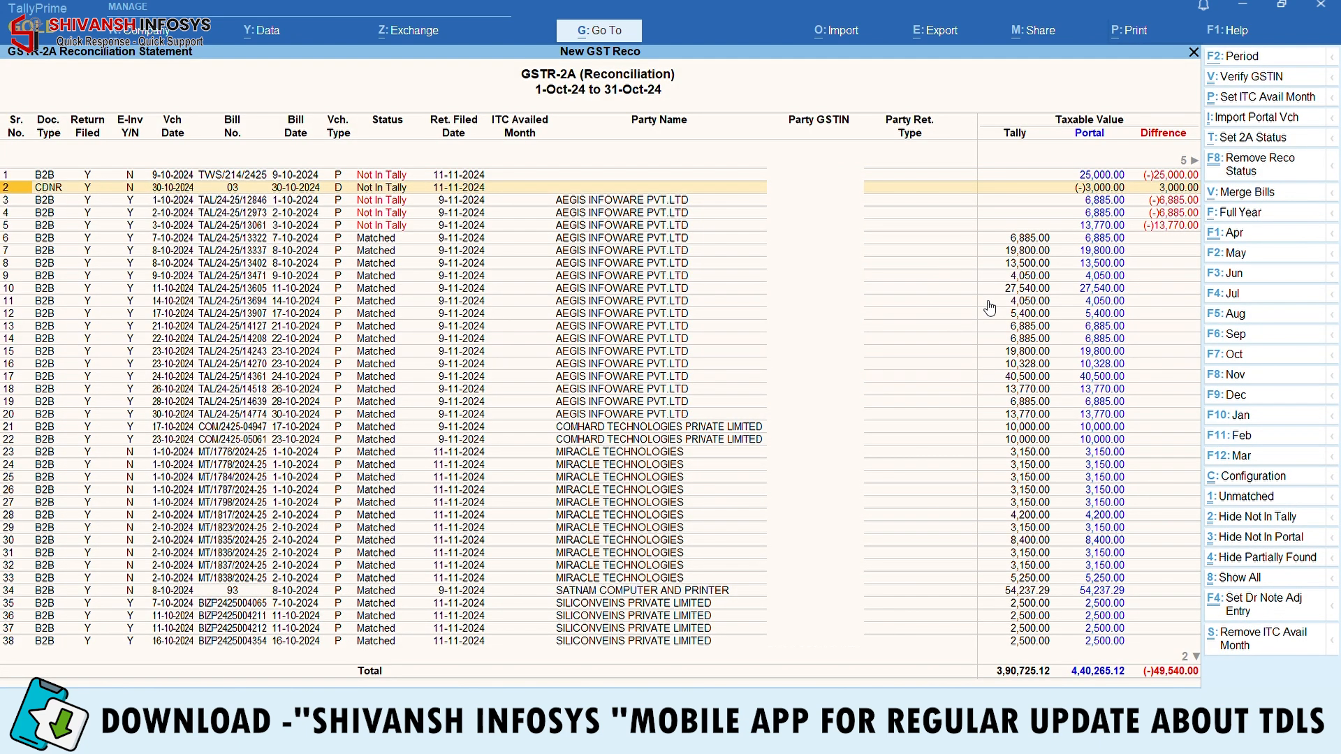
key(Down)
key(Down)
key(Up)
key(Up)
key(Up)
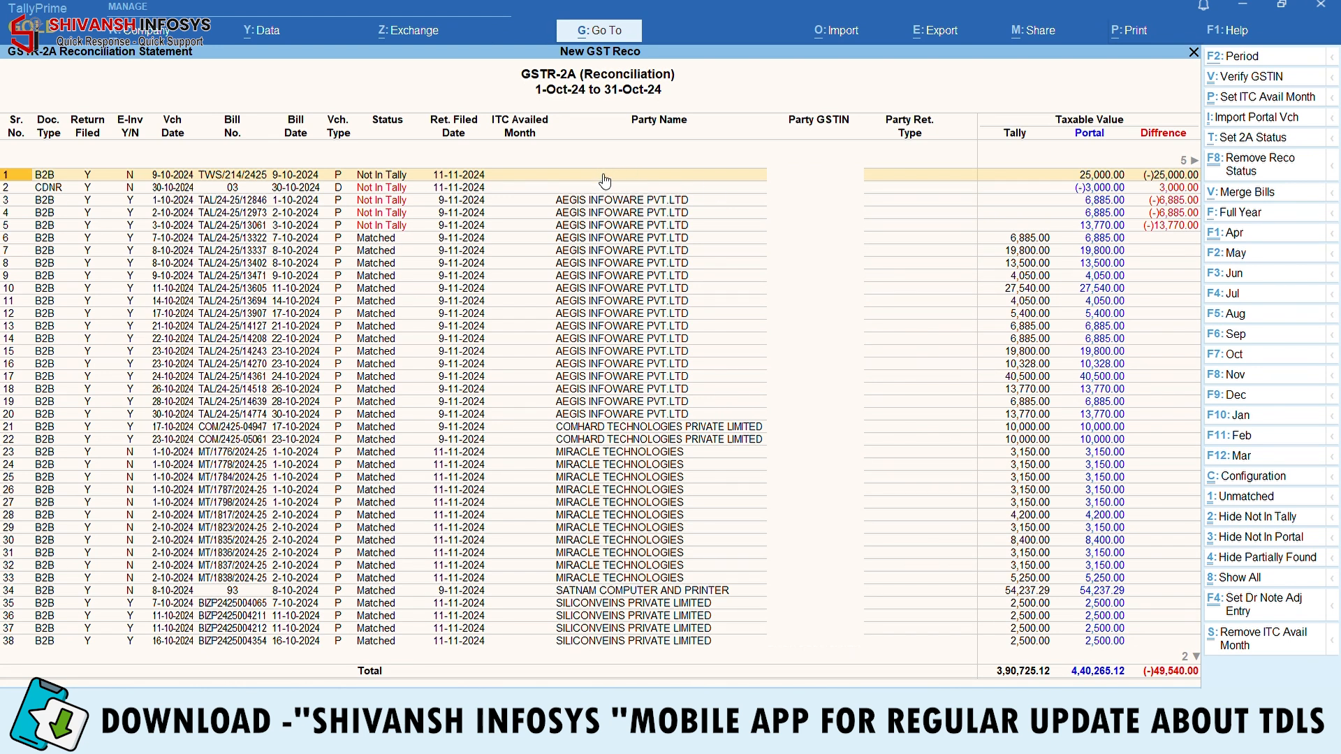
key(Down)
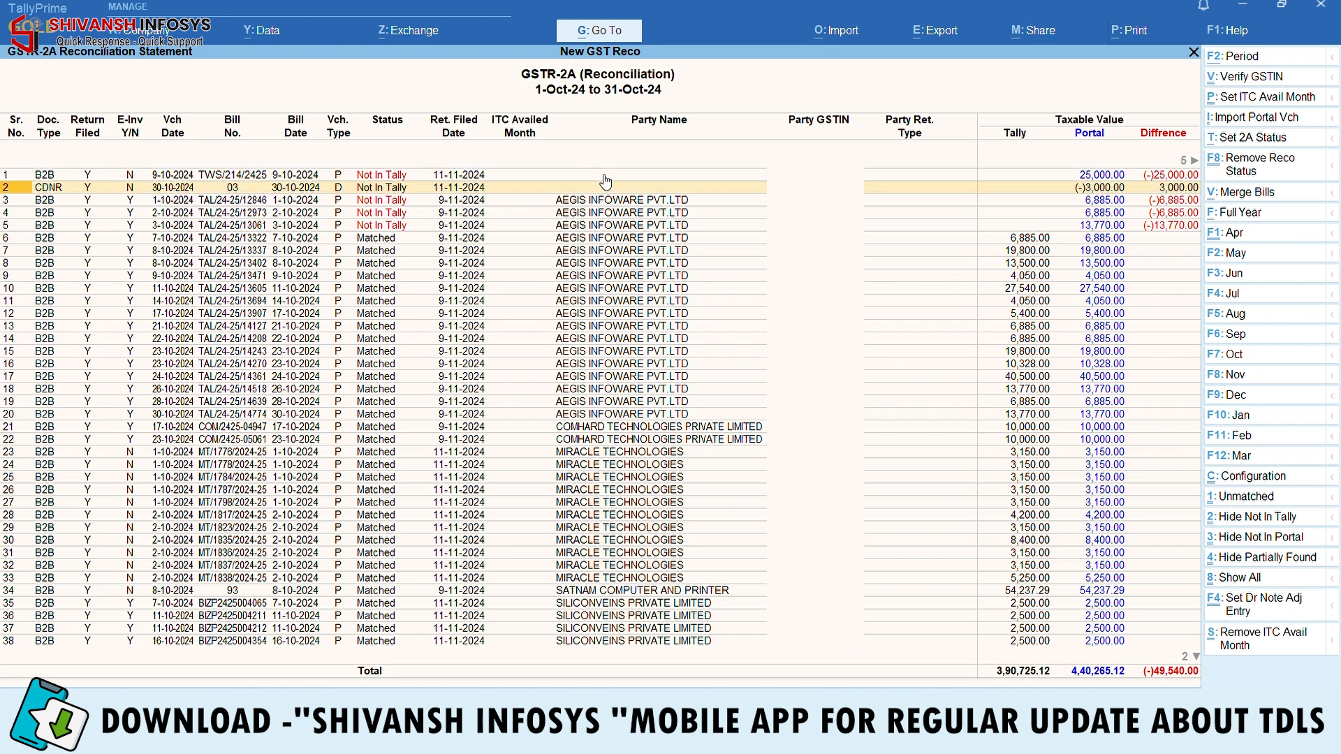
key(Up)
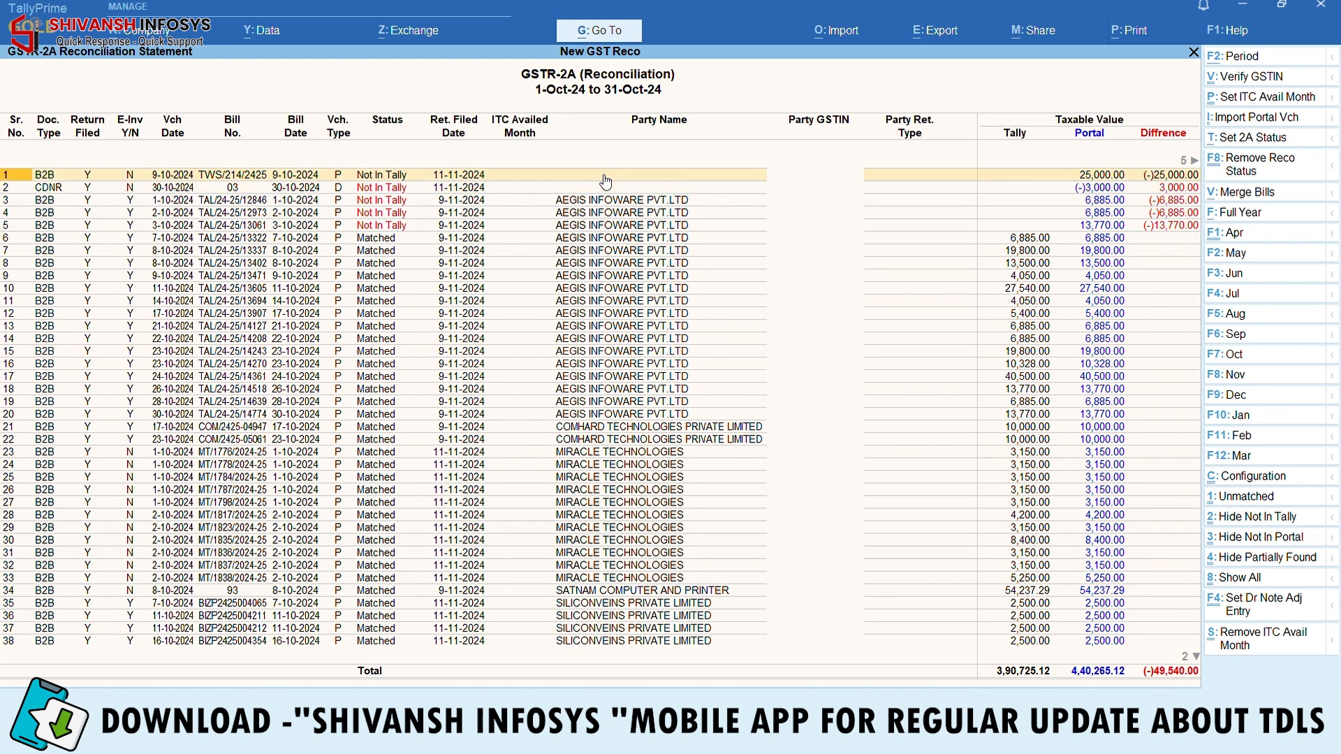
key(Escape)
key(Up)
key(Up)
key(Up)
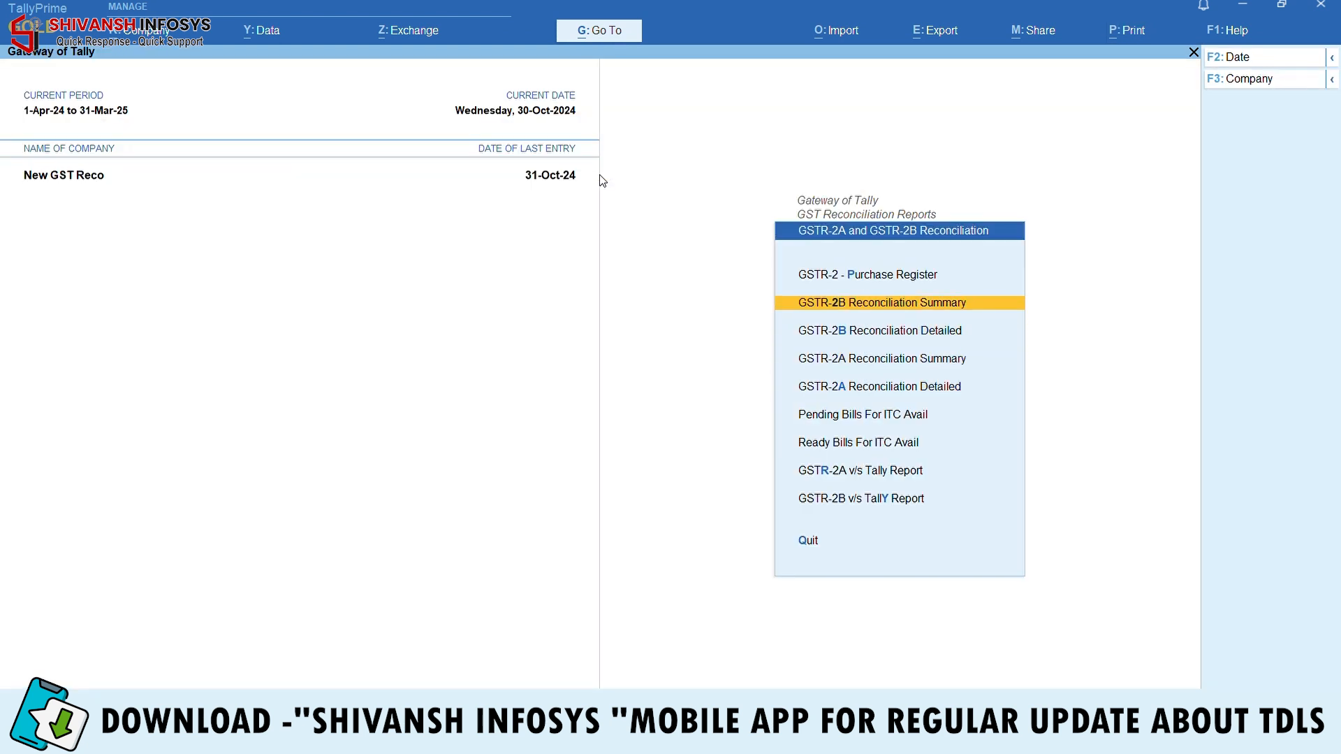
Load the GSTR-2B Reconciliation Summary with JSON as the file format
key(Return)
key(Return)
key(Return)
key(Return)
key(BackSpace)
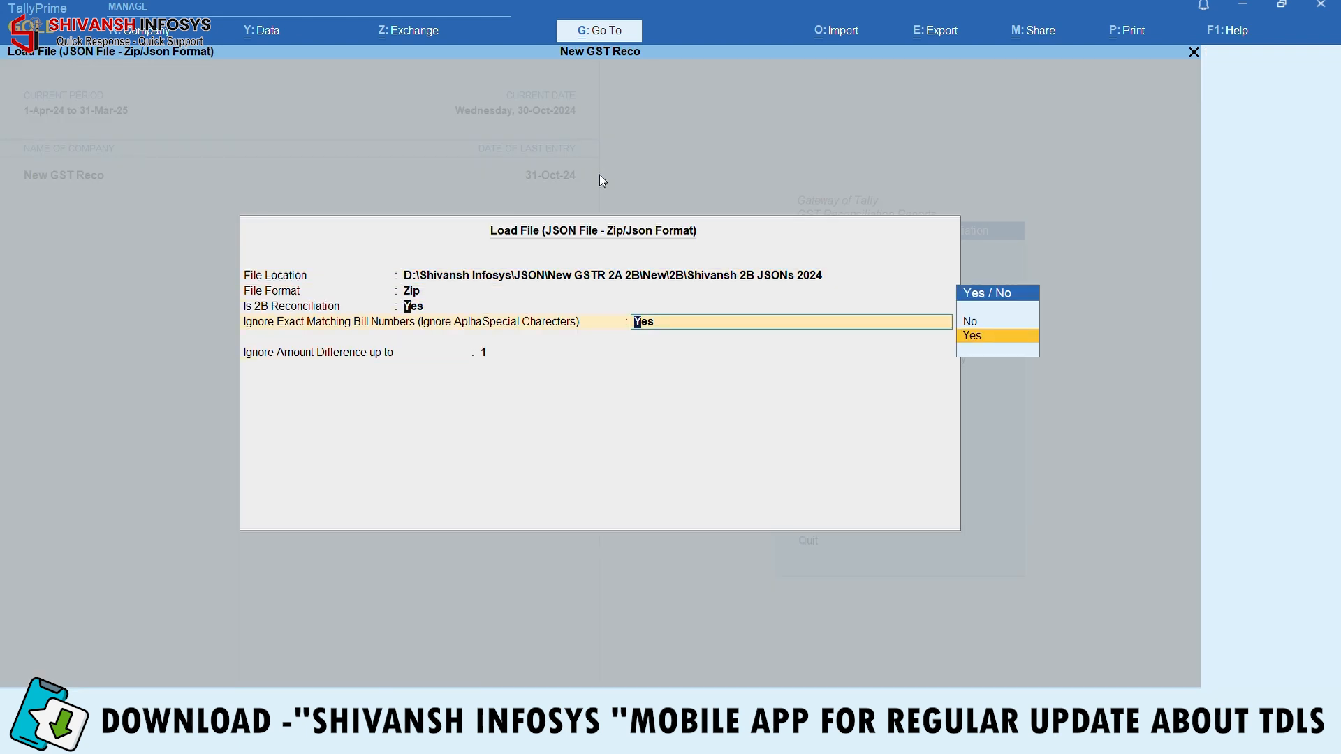
key(BackSpace)
key(BackSpace)
key(Up)
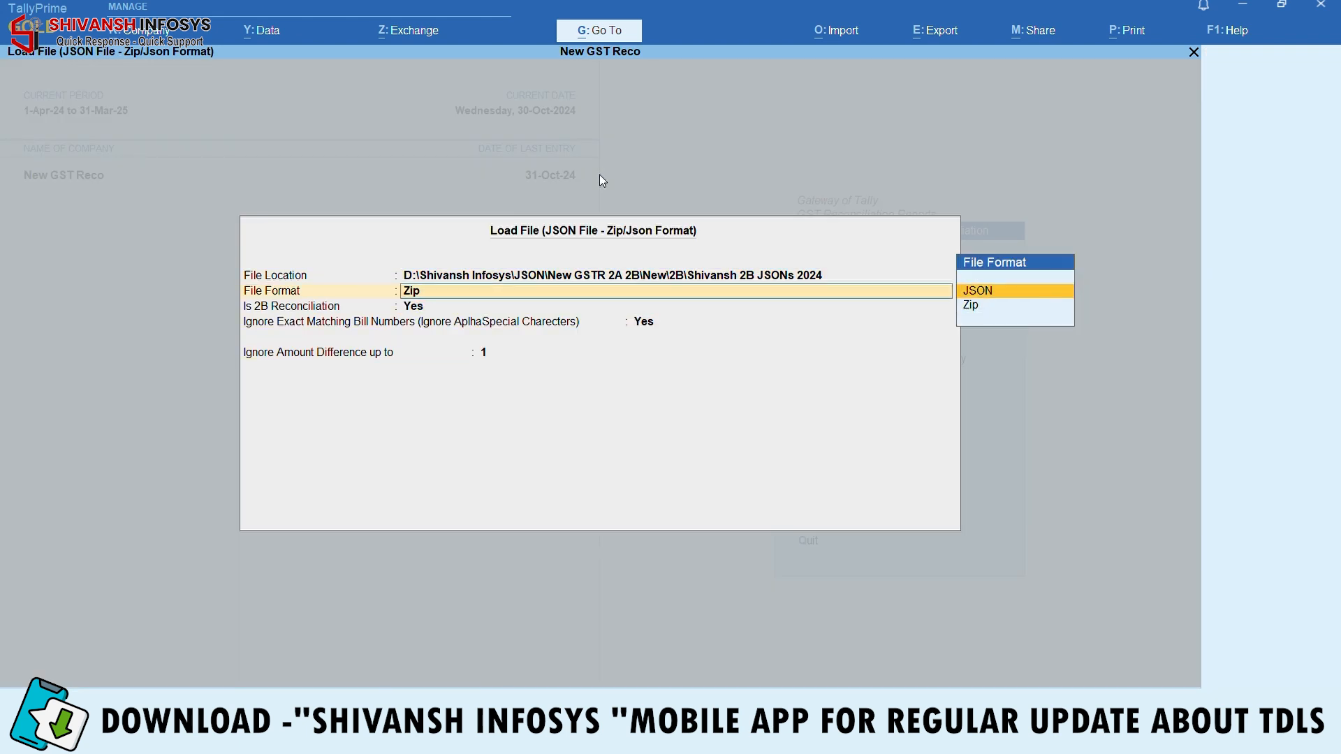
key(Return)
key(Return)
key(Return)
key(Return)
Extend the 2B report period to run through 31-3-2025
key(F2)
key(Return)
text(31.3)
key(Return)
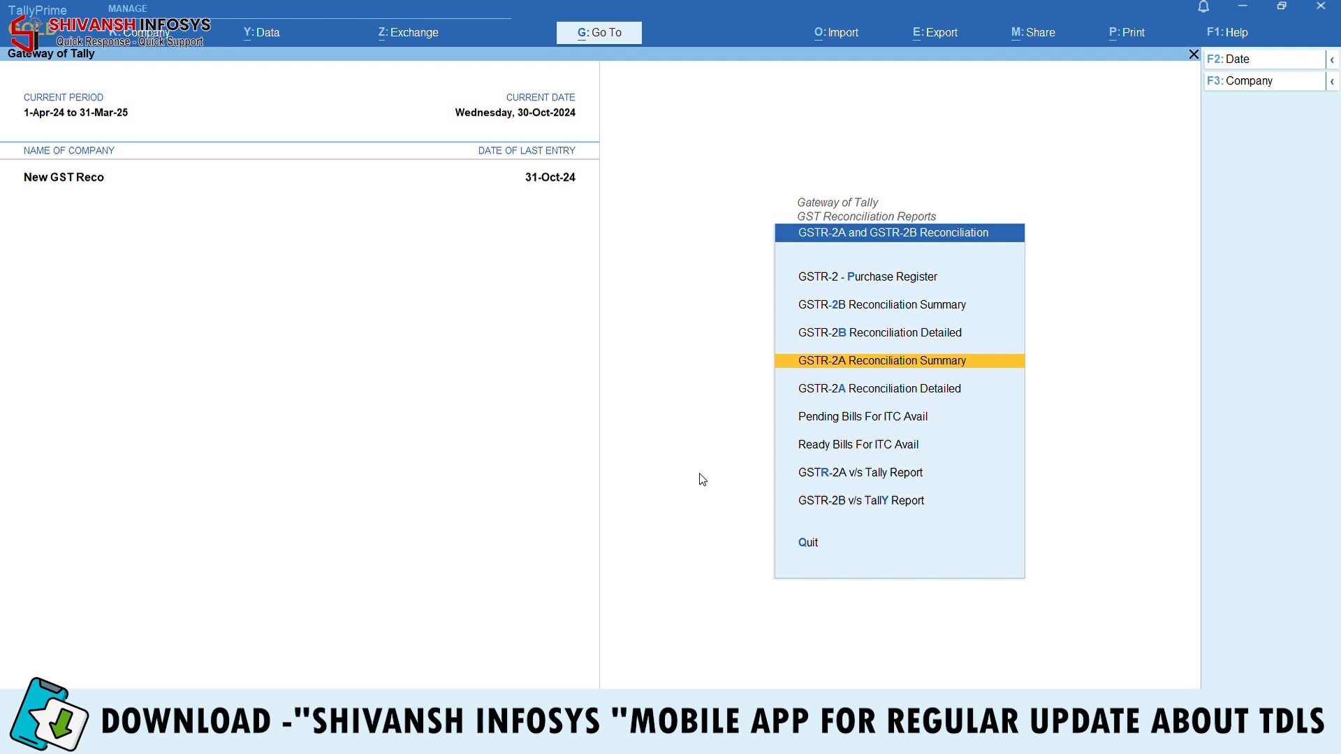
Load the GSTR-2A Reconciliation Summary from the Zip file for 1-4-2024 to 31-3-2025
key(Return)
key(Return)
key(Return)
key(Return)
key(Return)
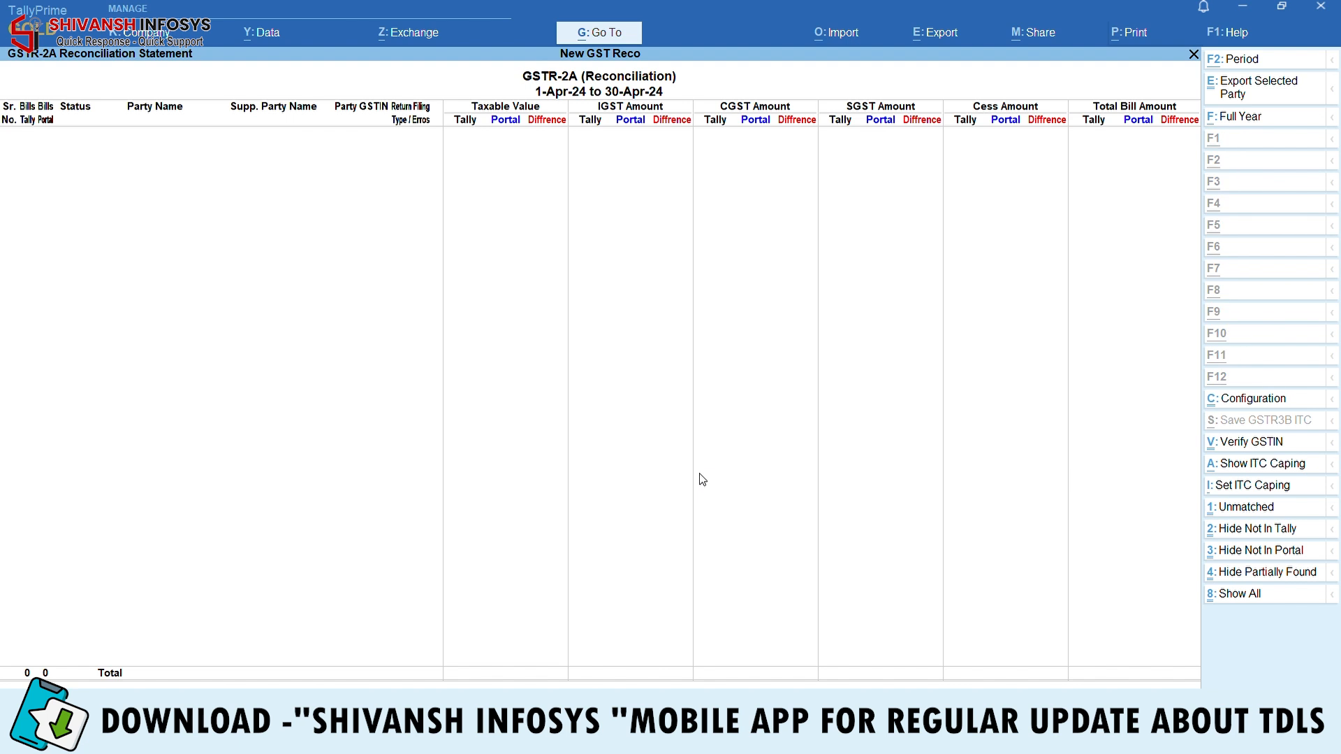
key(F2)
key(Return)
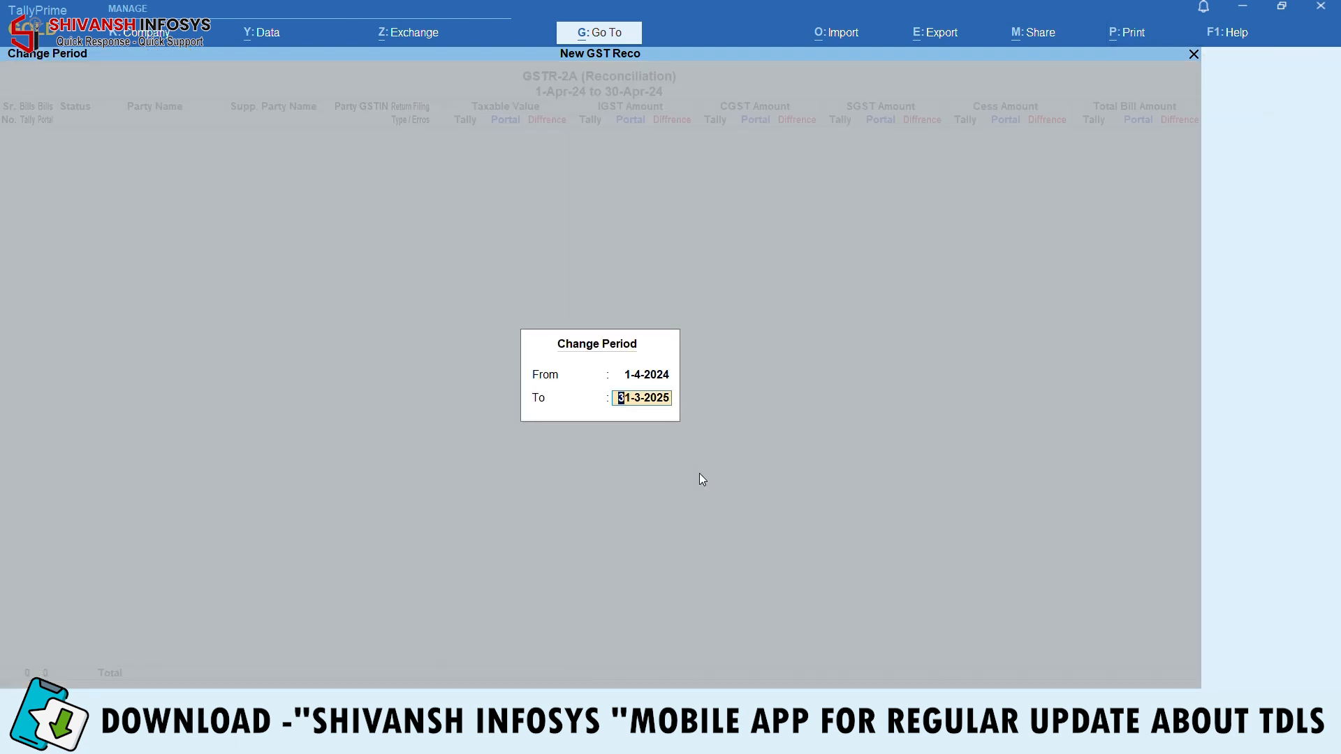
key(Return)
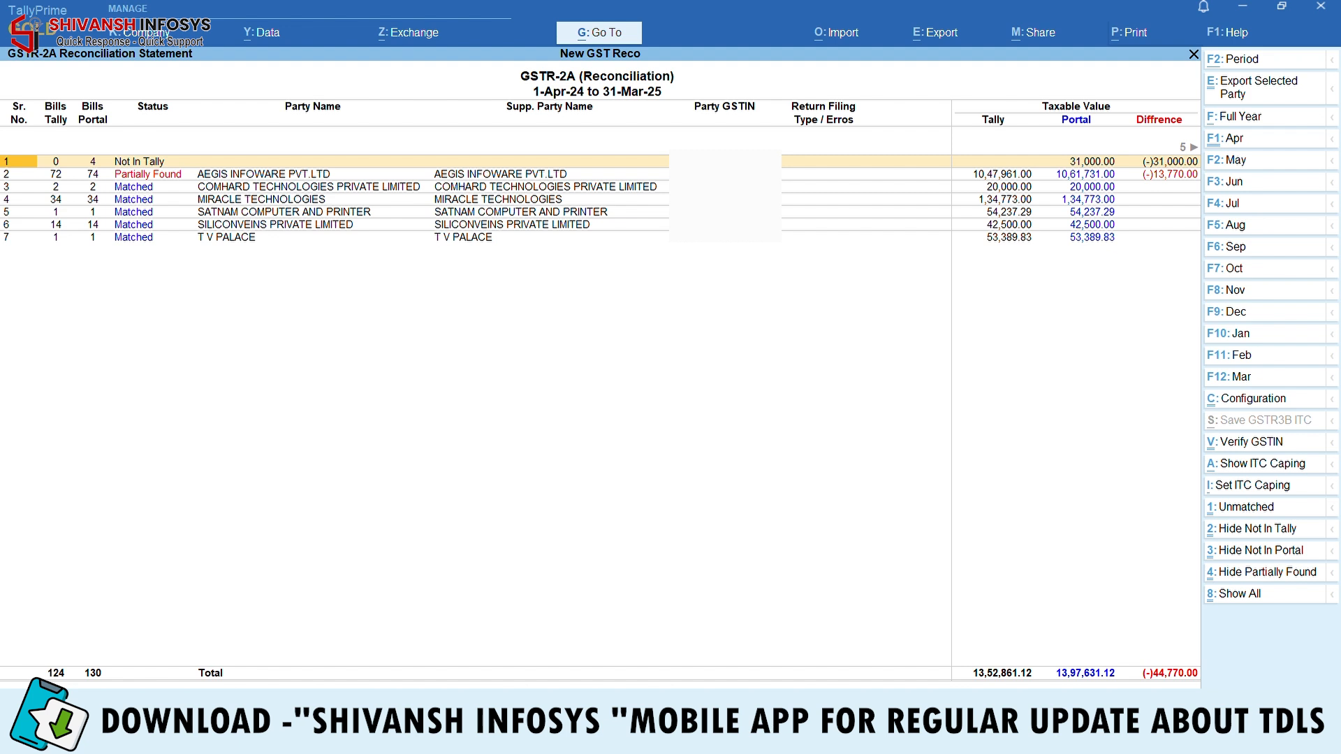
From the Not In Tally row, start a new party ledger with Ctrl+Enter
key(ctrl+Return)
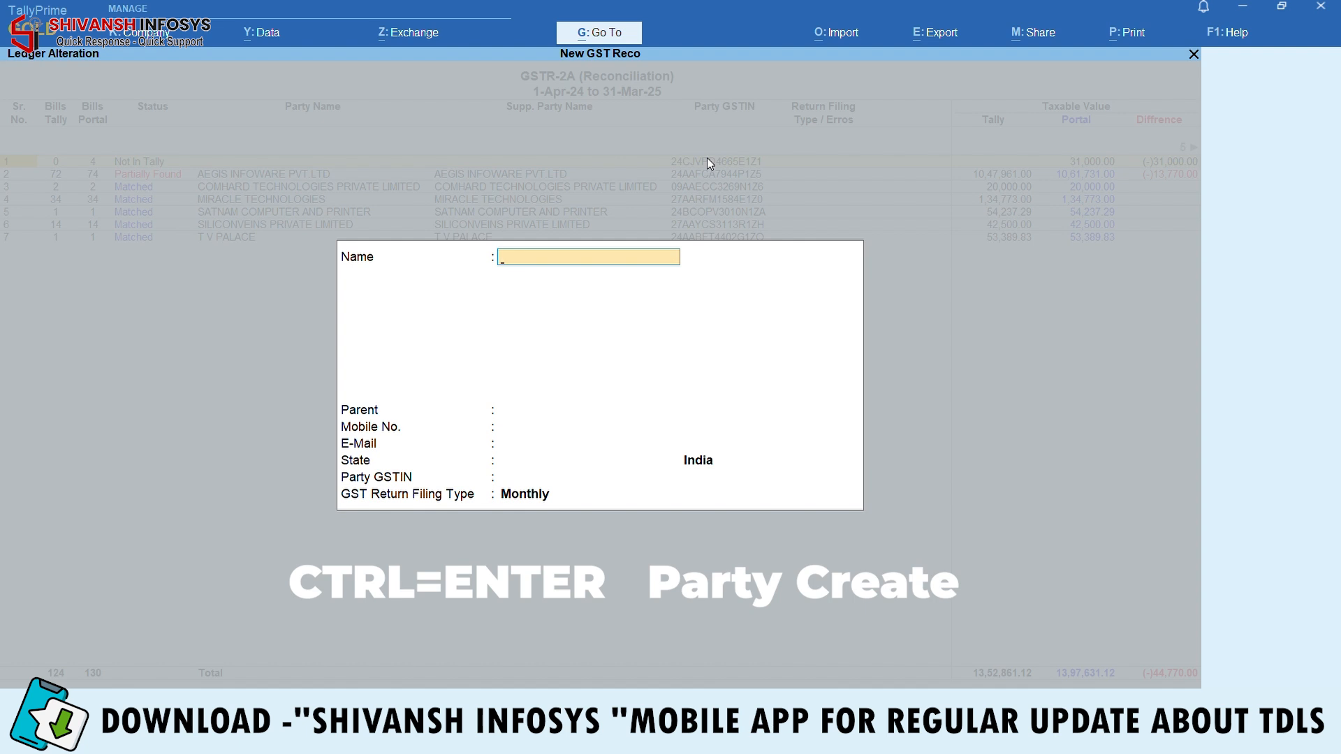
Name the new party Mr ABC, address Surat, under Sundry Creditors
text(Mr ABC)
key(Return)
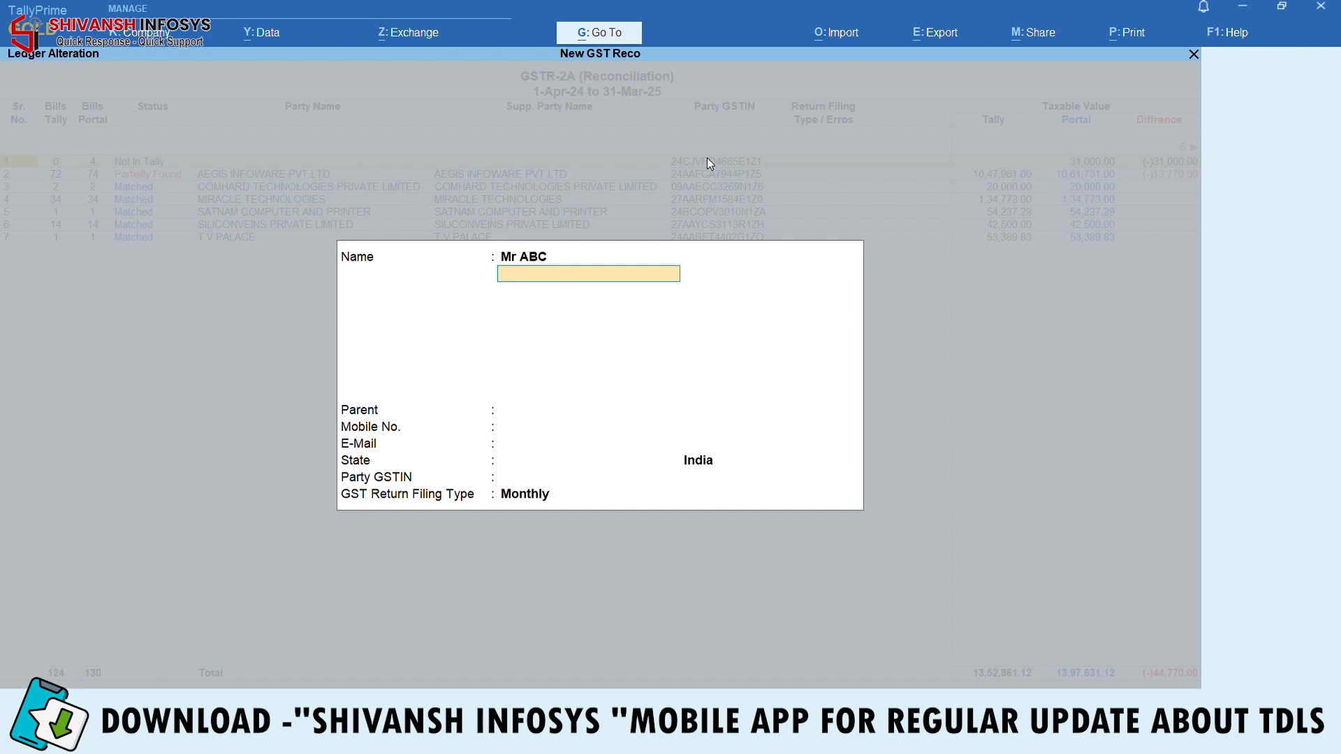
text(Address)
key(Return)
text(Surat)
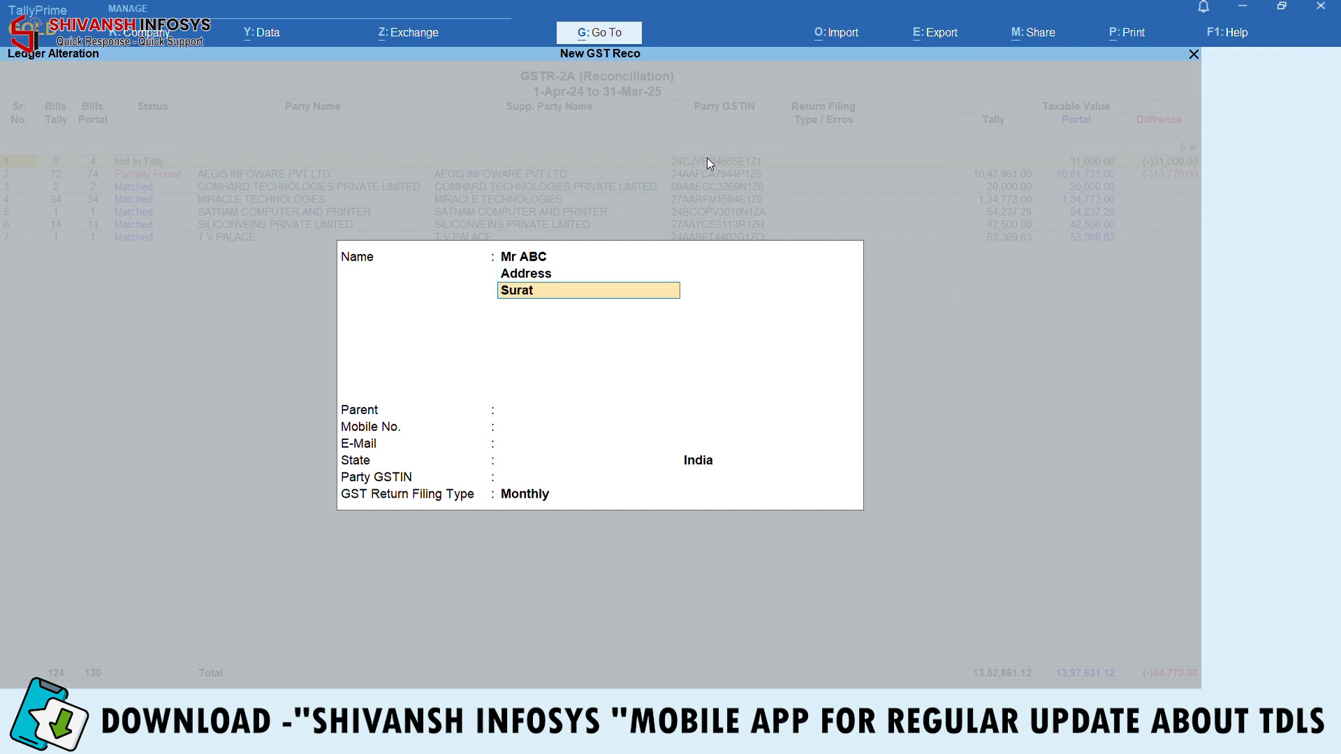
key(Return)
key(Return)
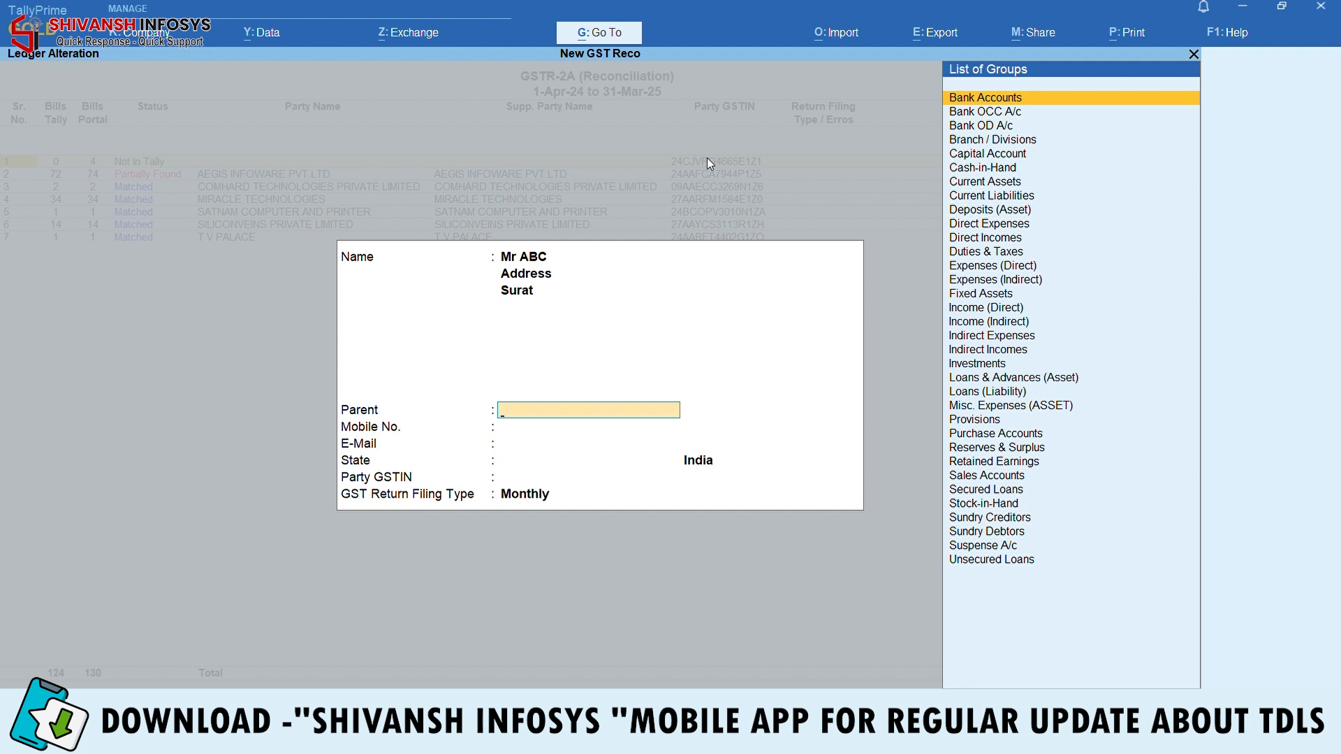
text(Sun)
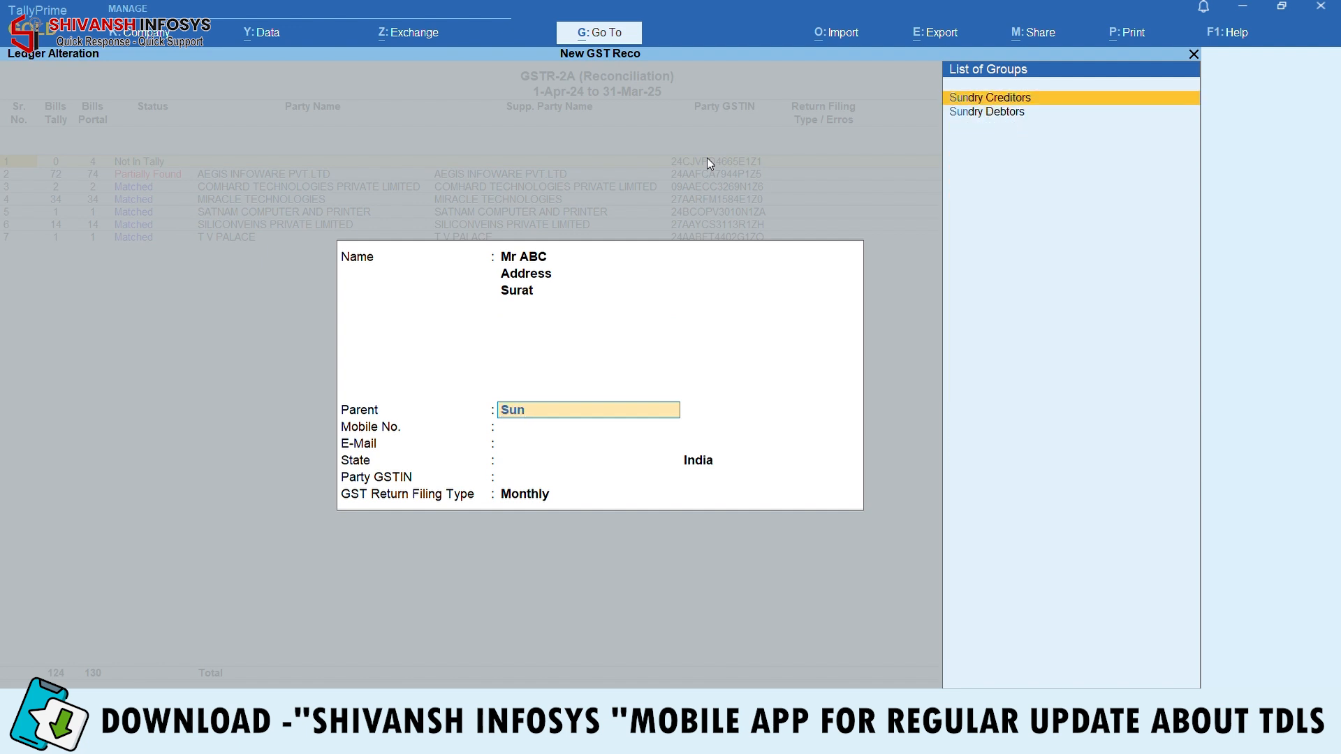
key(Return)
Enter the party's mobile number, set state Gujarat, keep Monthly filing, and save the ledger
key(Return)
key(Return)
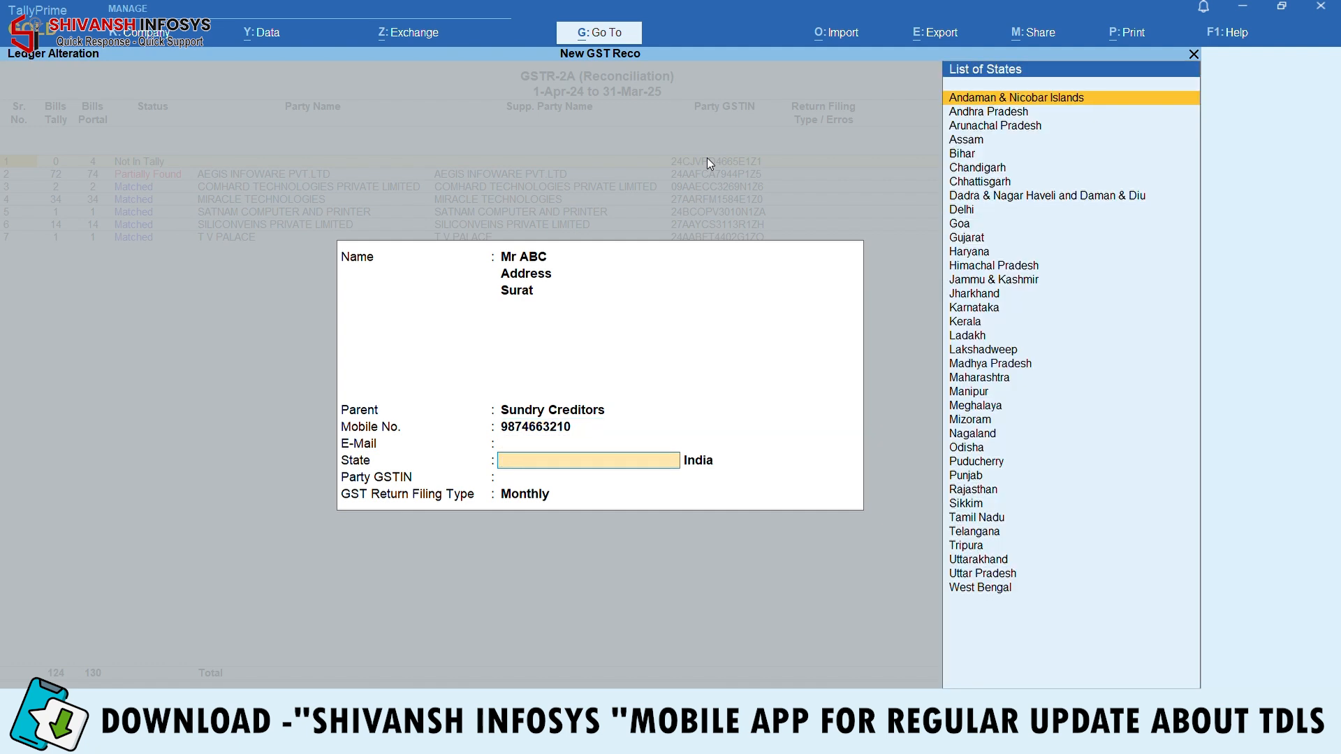
text(Guj)
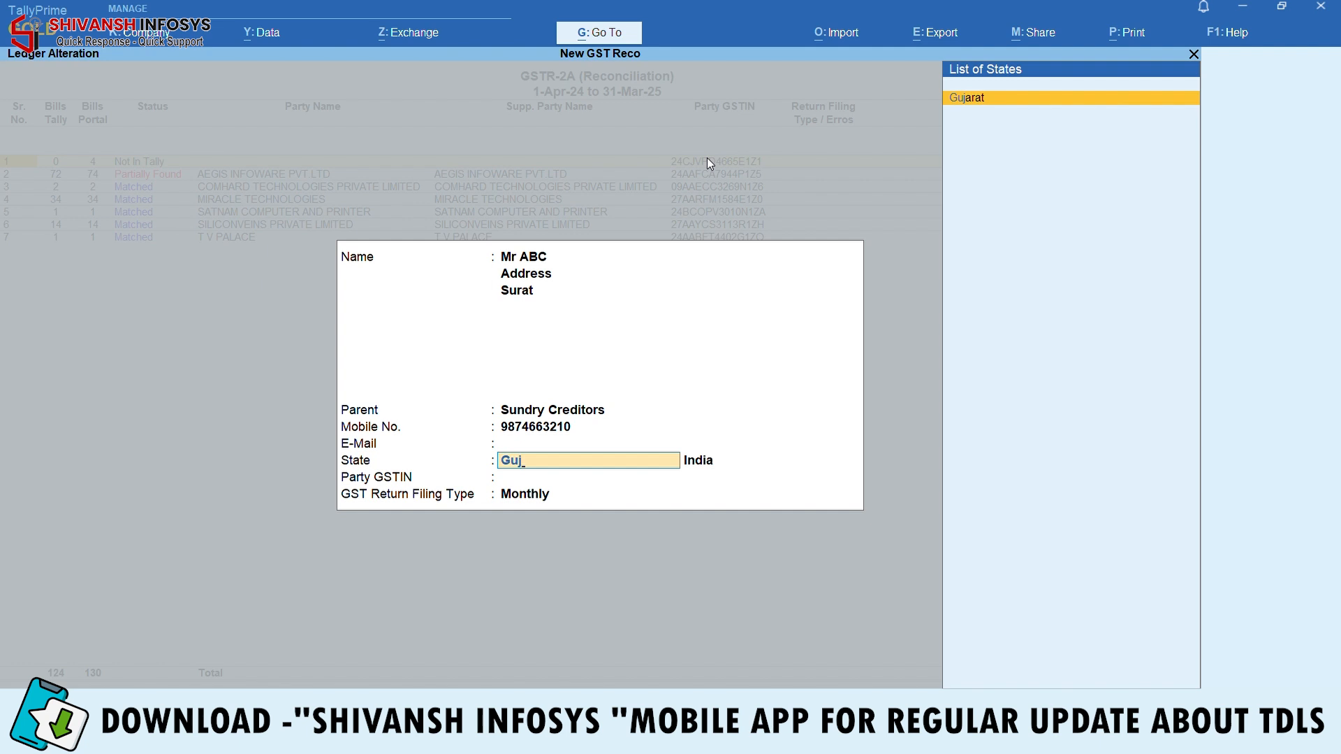
key(Return)
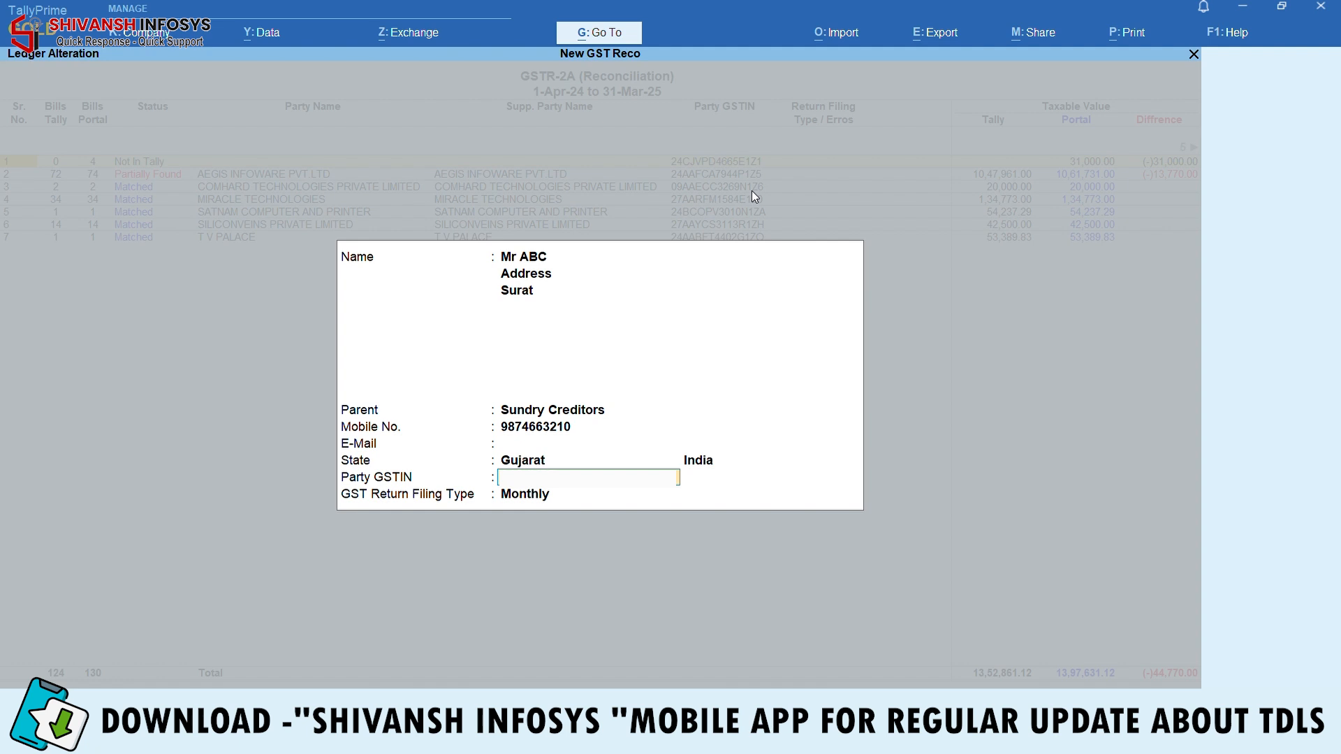
key(Return)
key(Return)
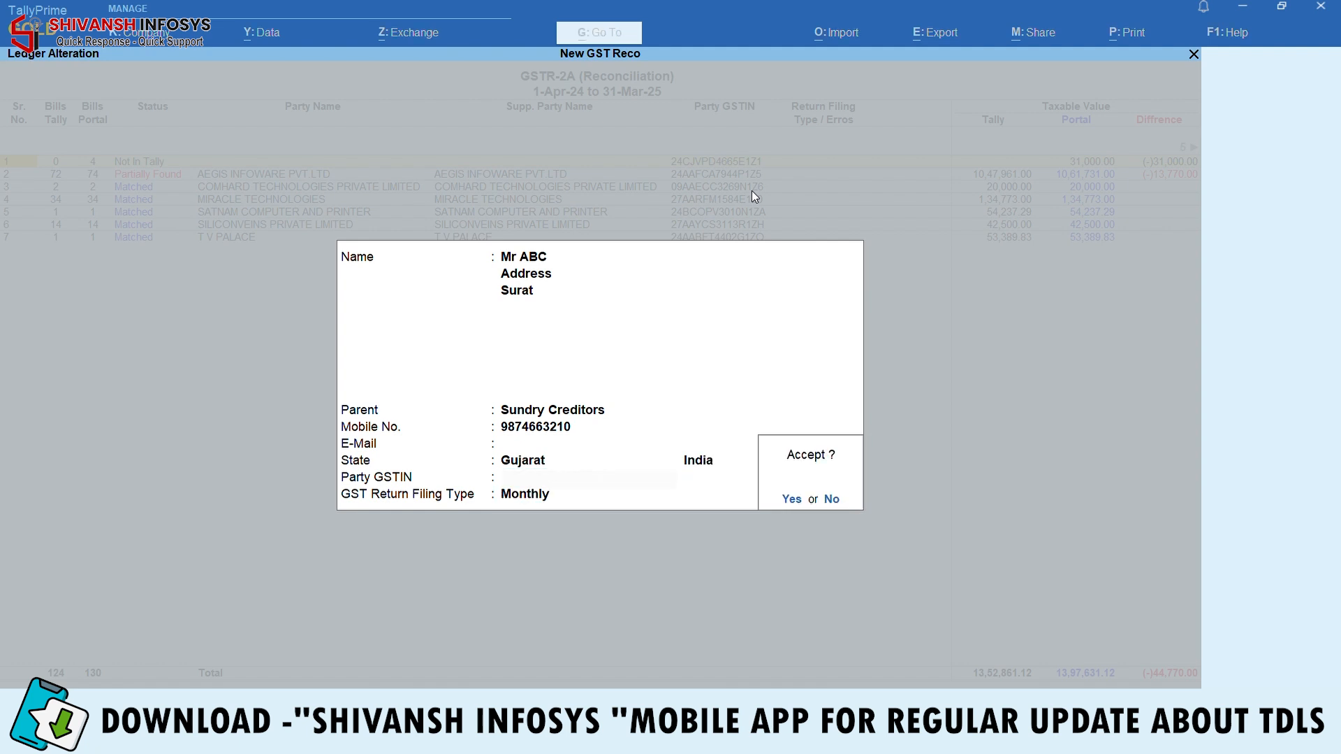
key(Return)
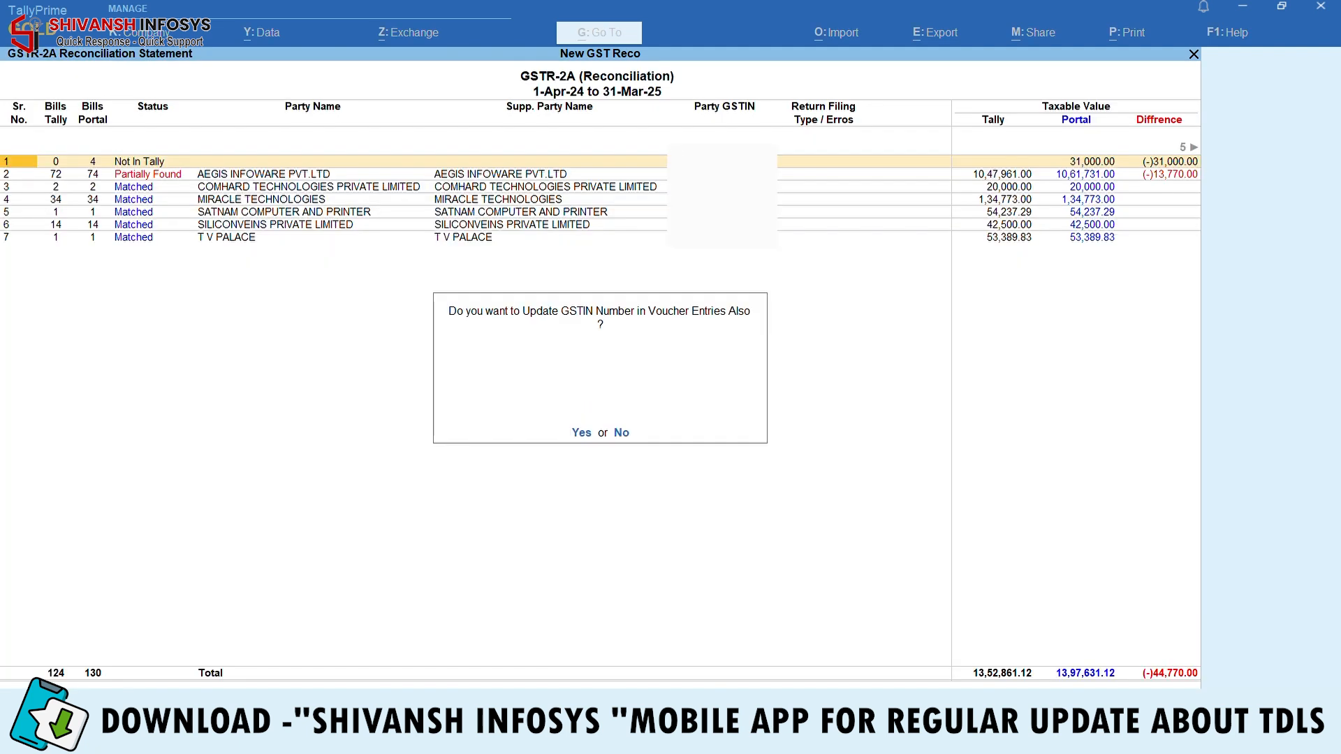
key(Return)
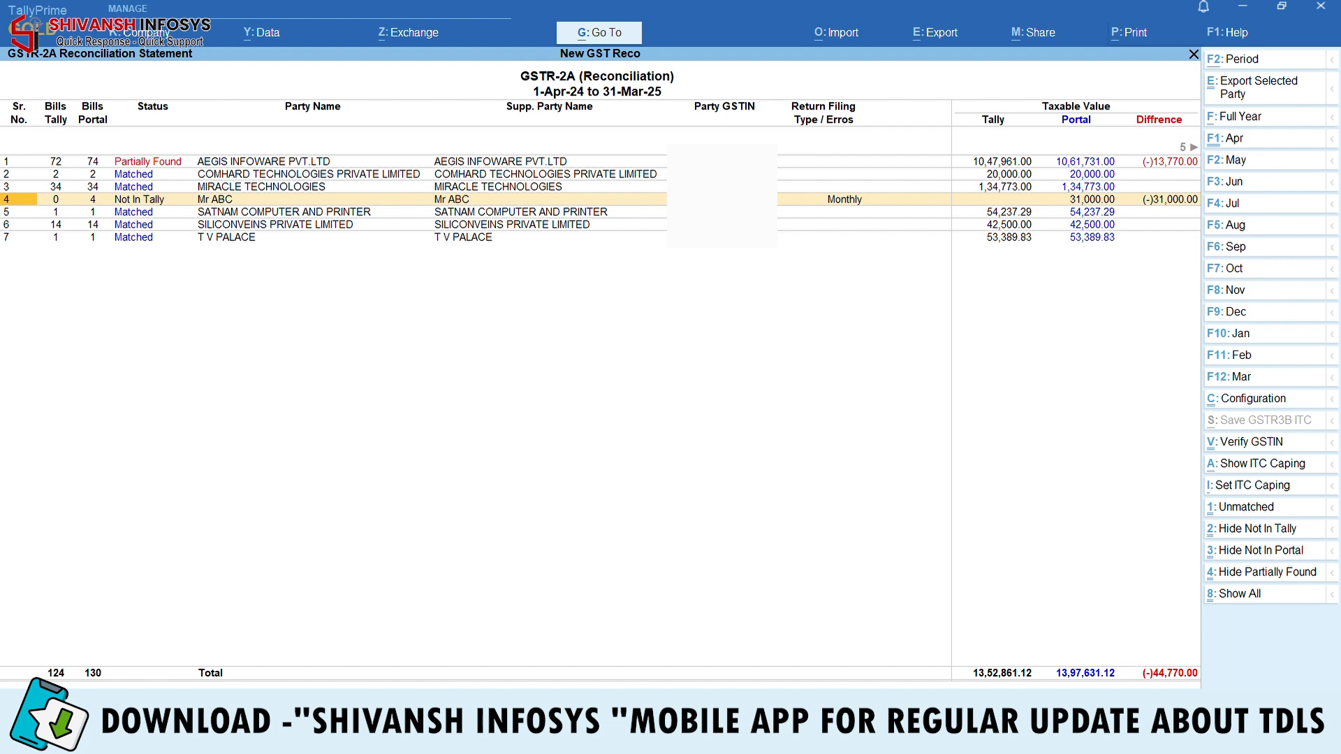
Return to Gateway and open Mr ABC's ledger for alteration
key(Return)
key(Escape)
key(Escape)
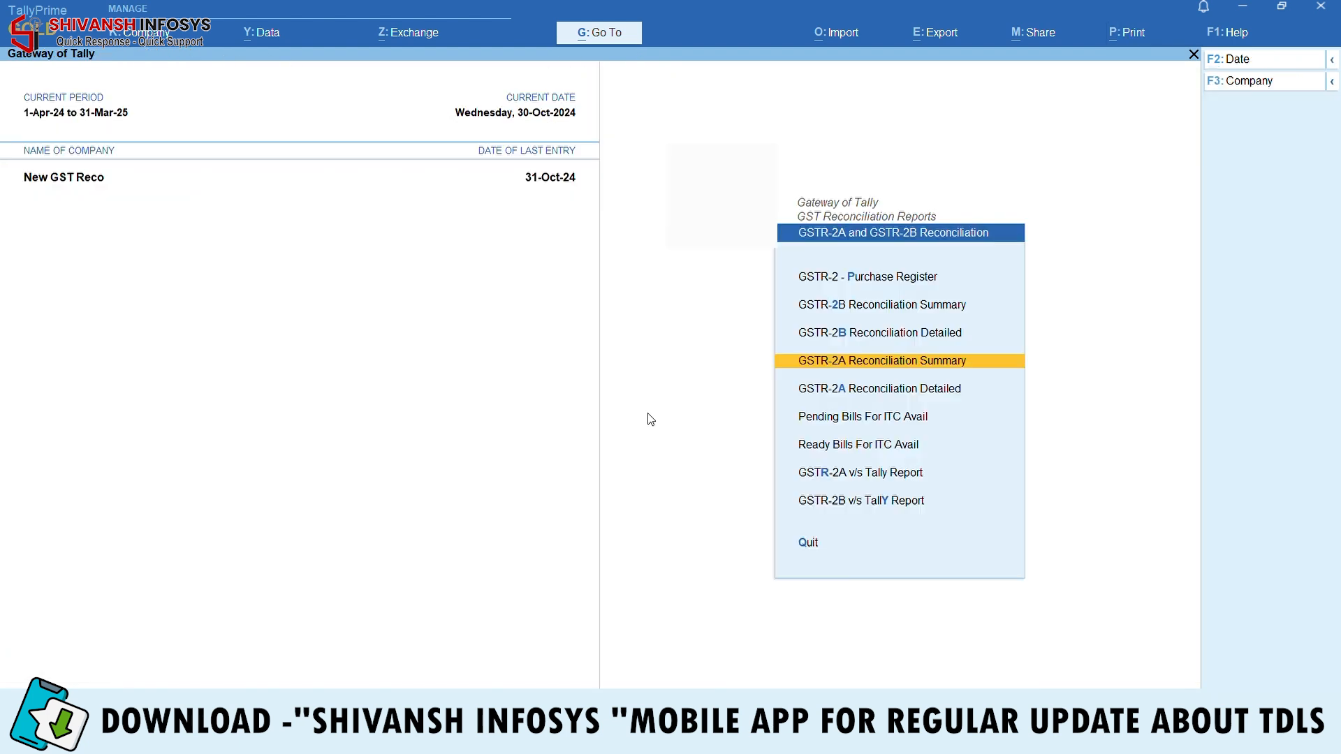
key(Escape)
key(Escape)
key(Home)
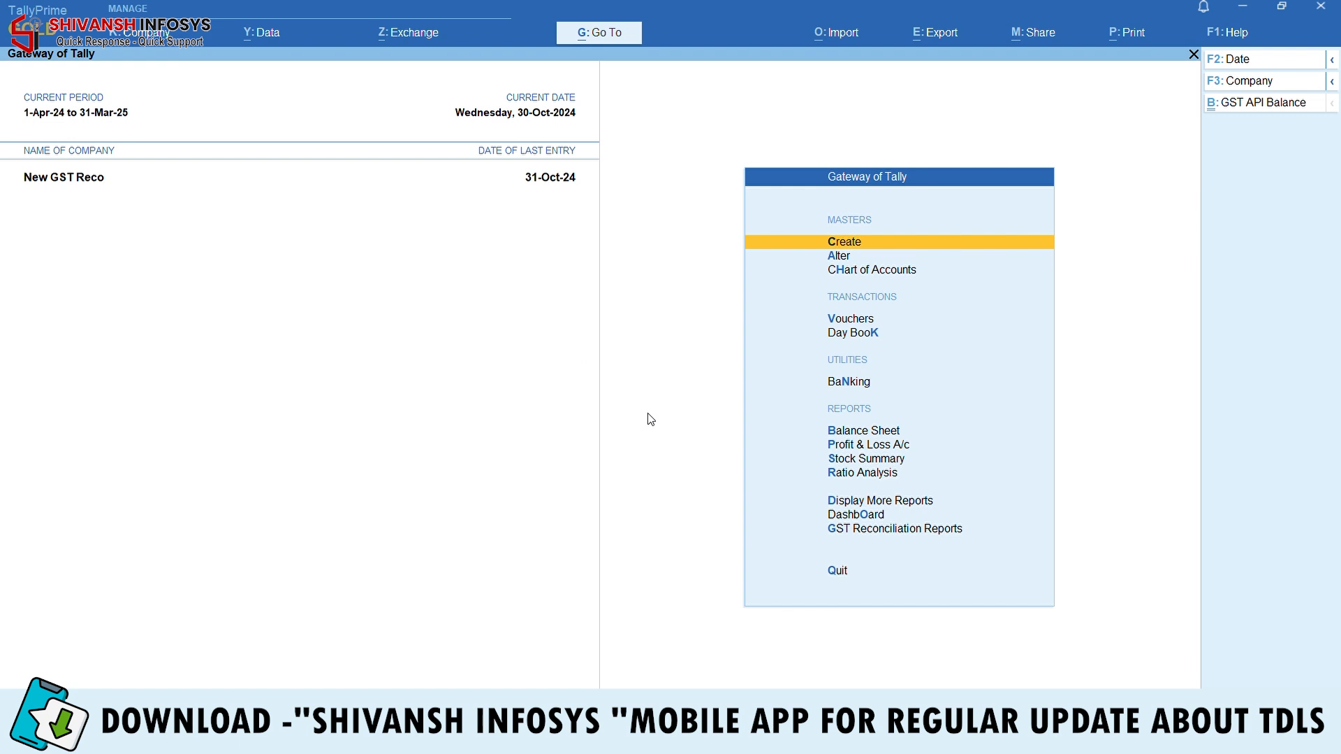
key(Down)
key(Return)
text(le)
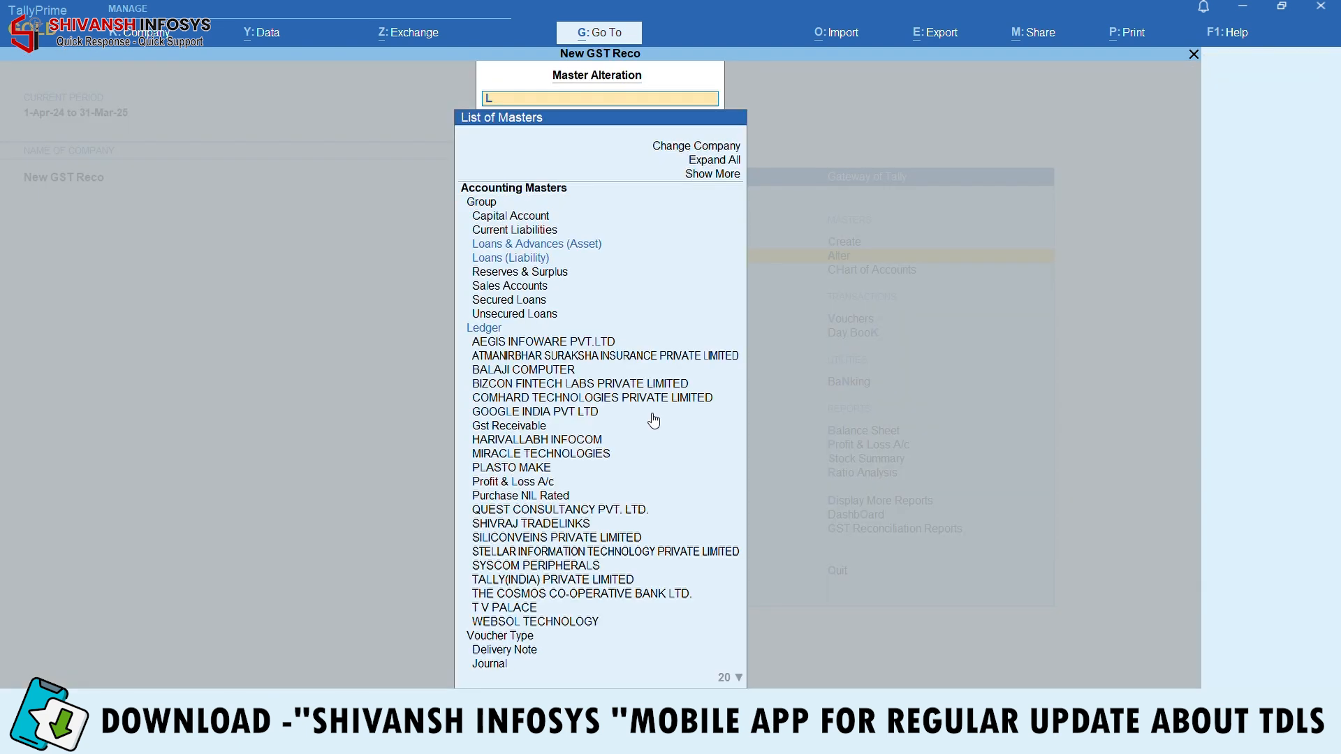
key(Return)
text(mr abc)
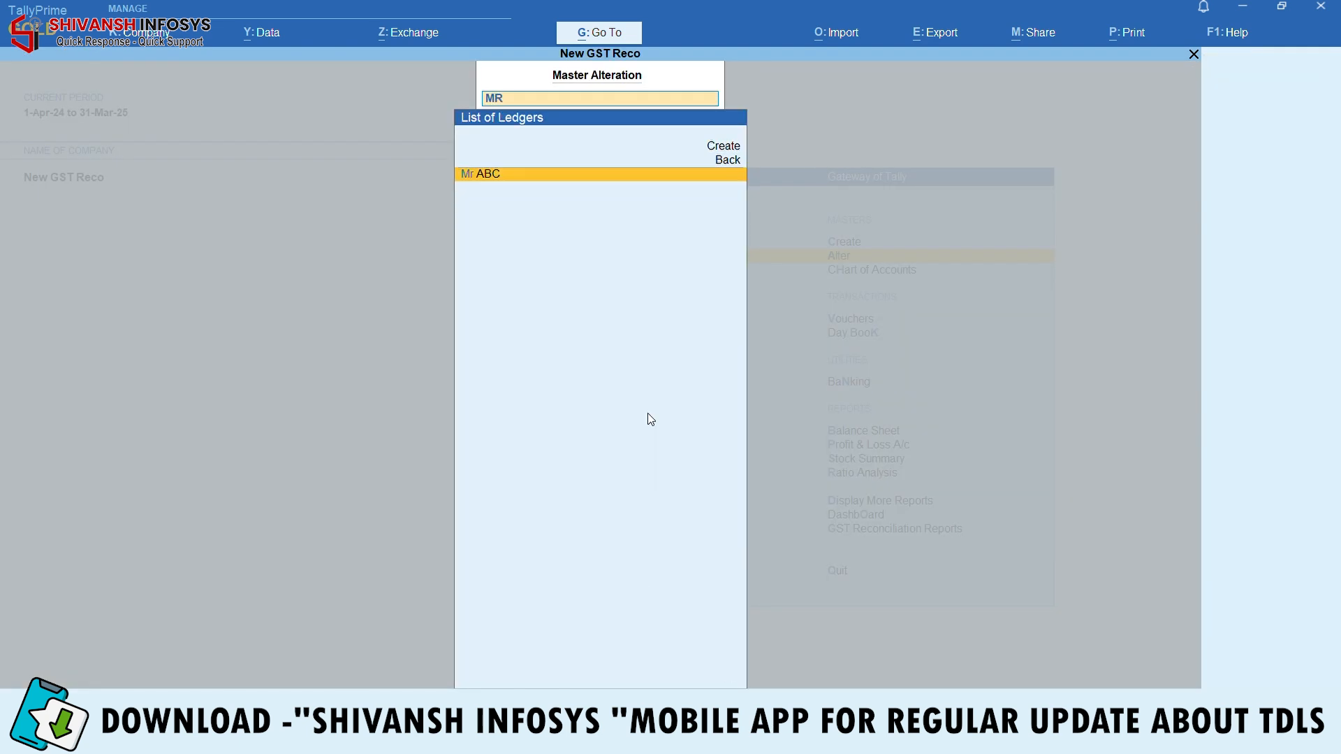
key(Return)
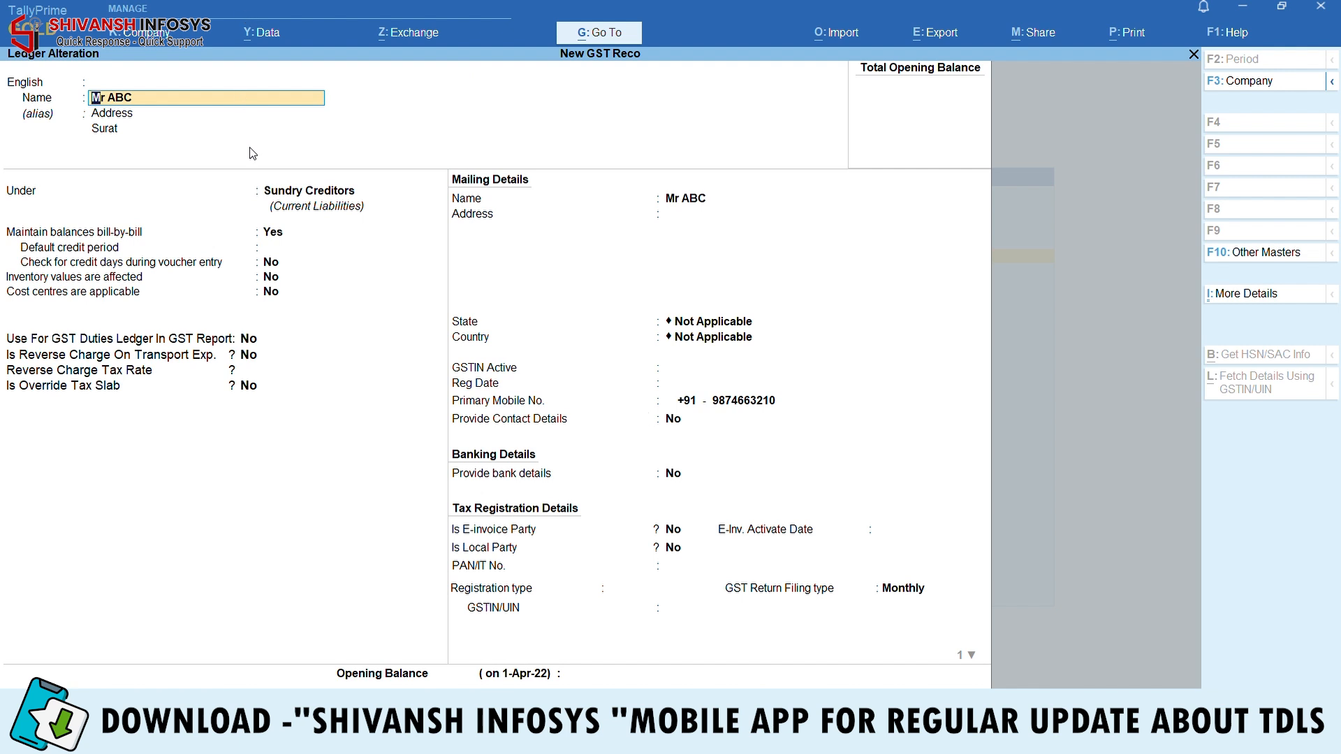
Clear the leftover Address and Surat alias lines from Mr ABC's ledger and save it
key(Return)
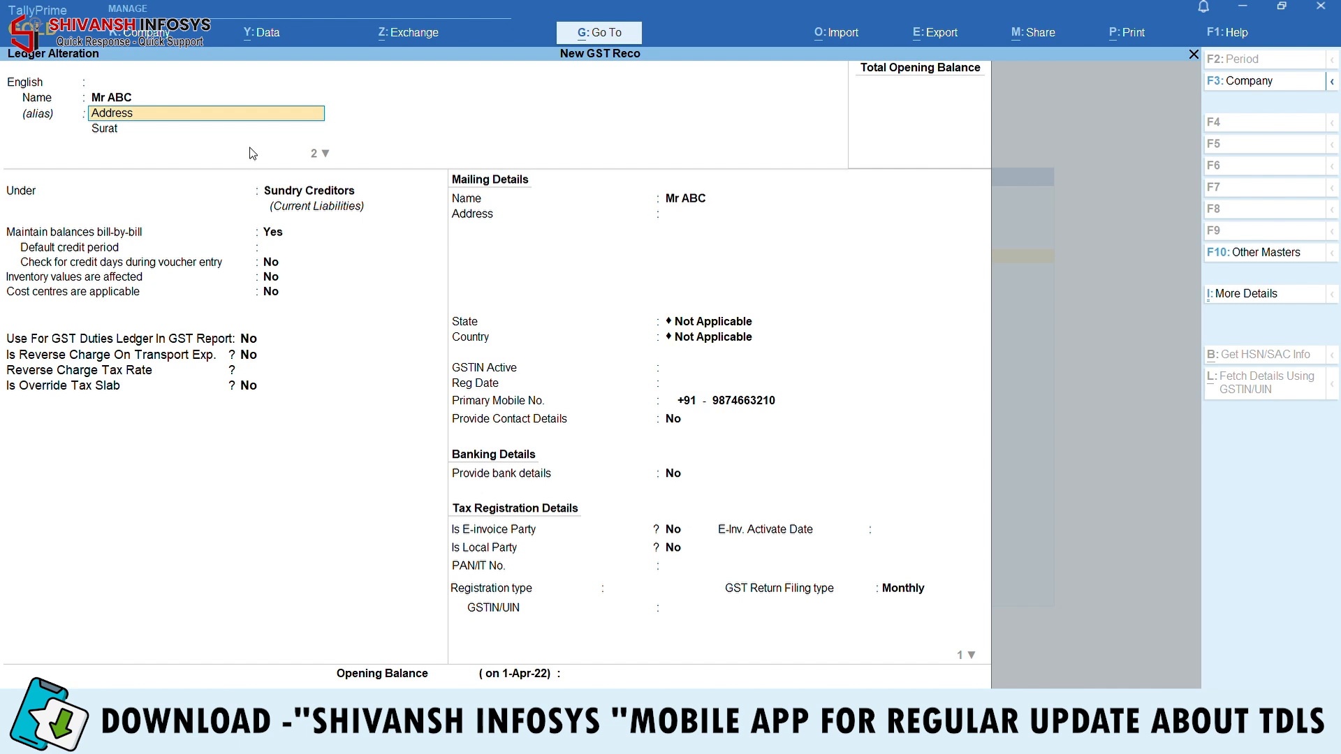
key(BackSpace)
key(Return)
key(space)
key(Return)
Reopen Mr ABC's ledger, set State to Gujarat, and save it
key(Return)
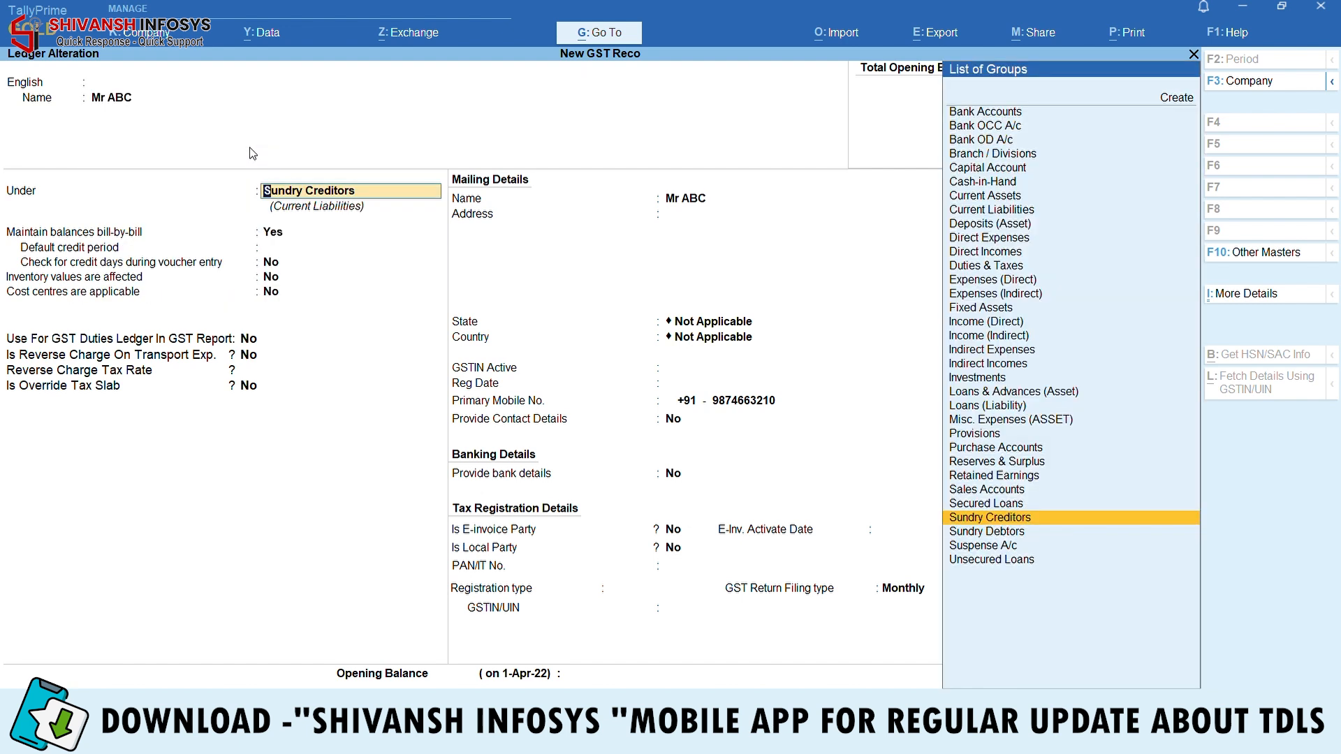
key(ctrl+a)
key(Return)
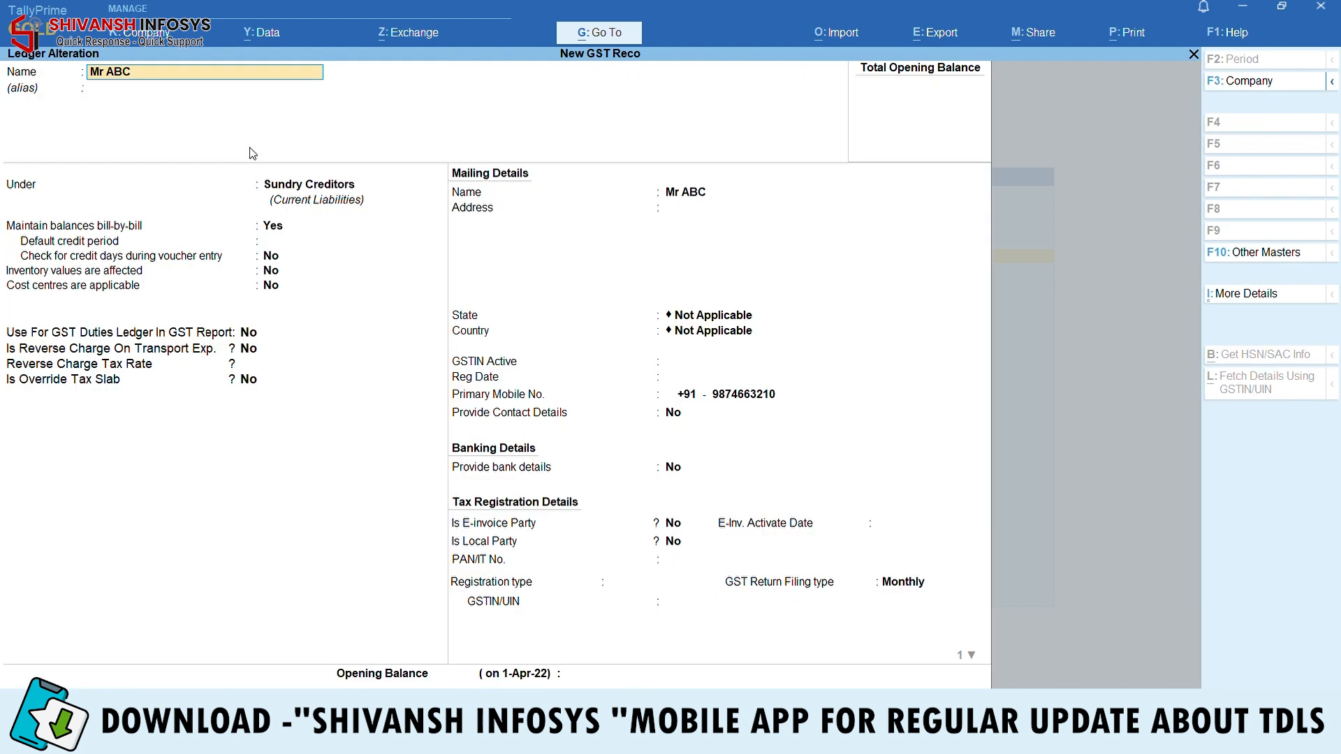
key(Return)
key(Return)
key(Return)
key(Return)
key(Return)
key(Return)
key(Return)
key(Return)
key(Return)
key(Return)
key(Return)
key(Return)
key(Return)
key(Return)
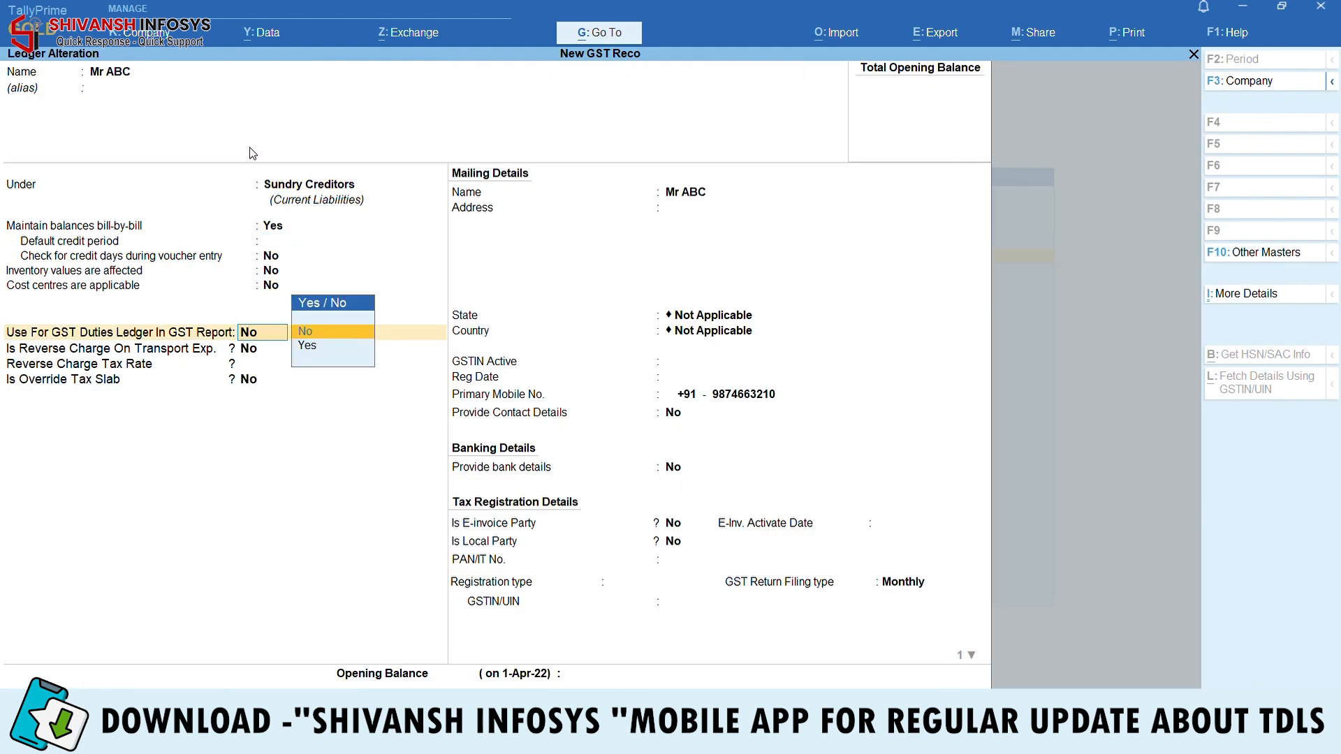
key(BackSpace)
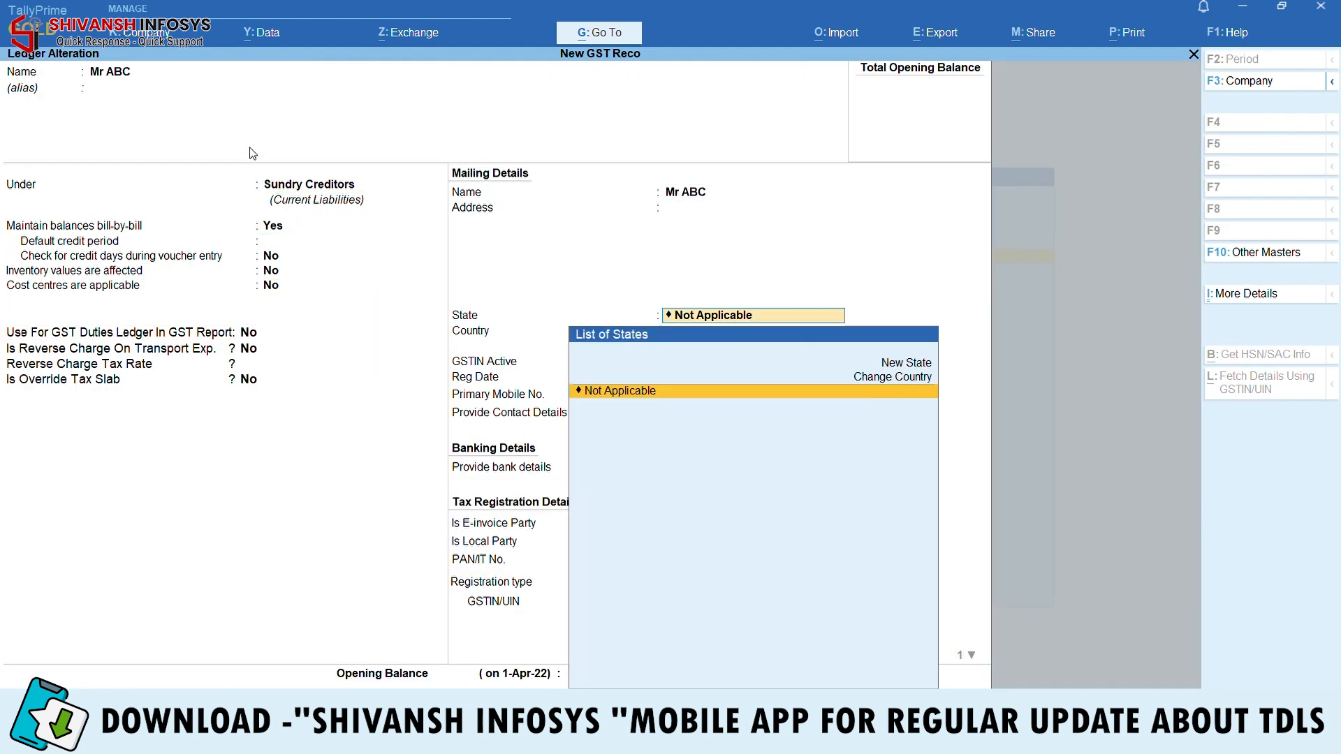
text(GU)
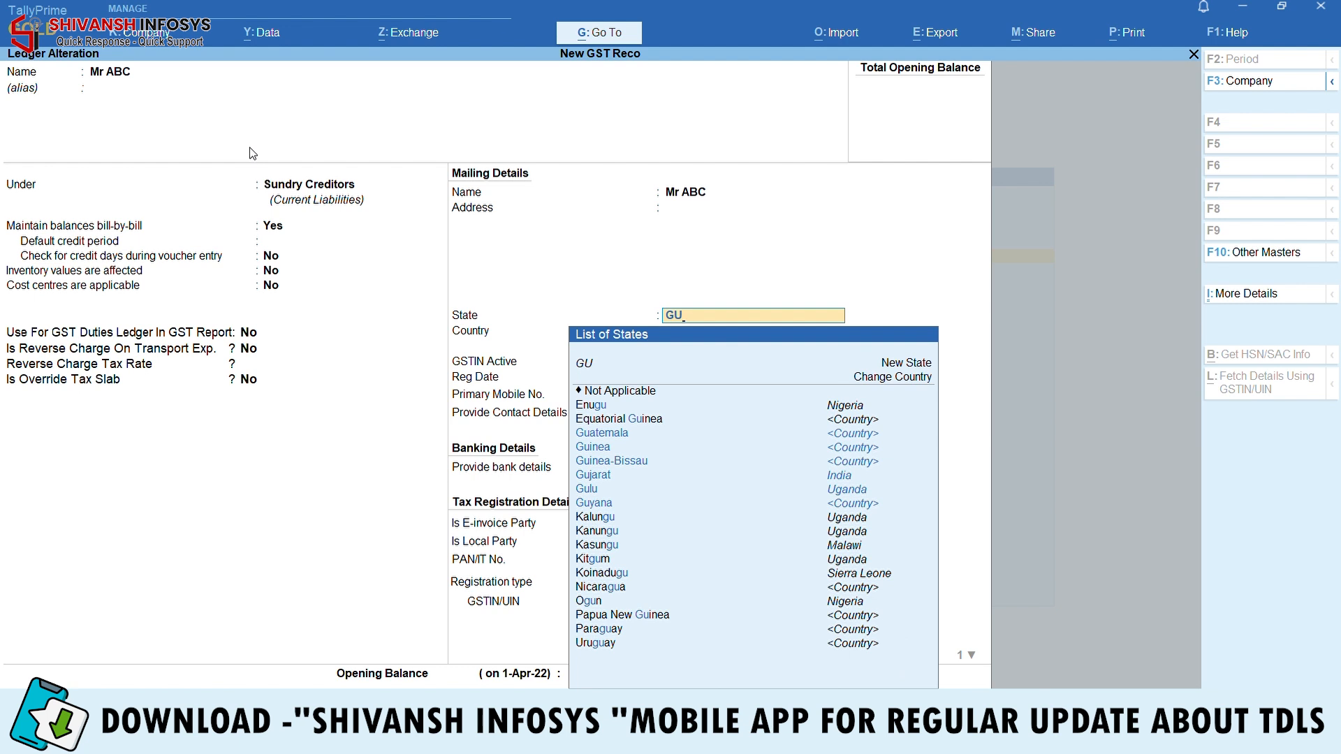
text(J)
key(Return)
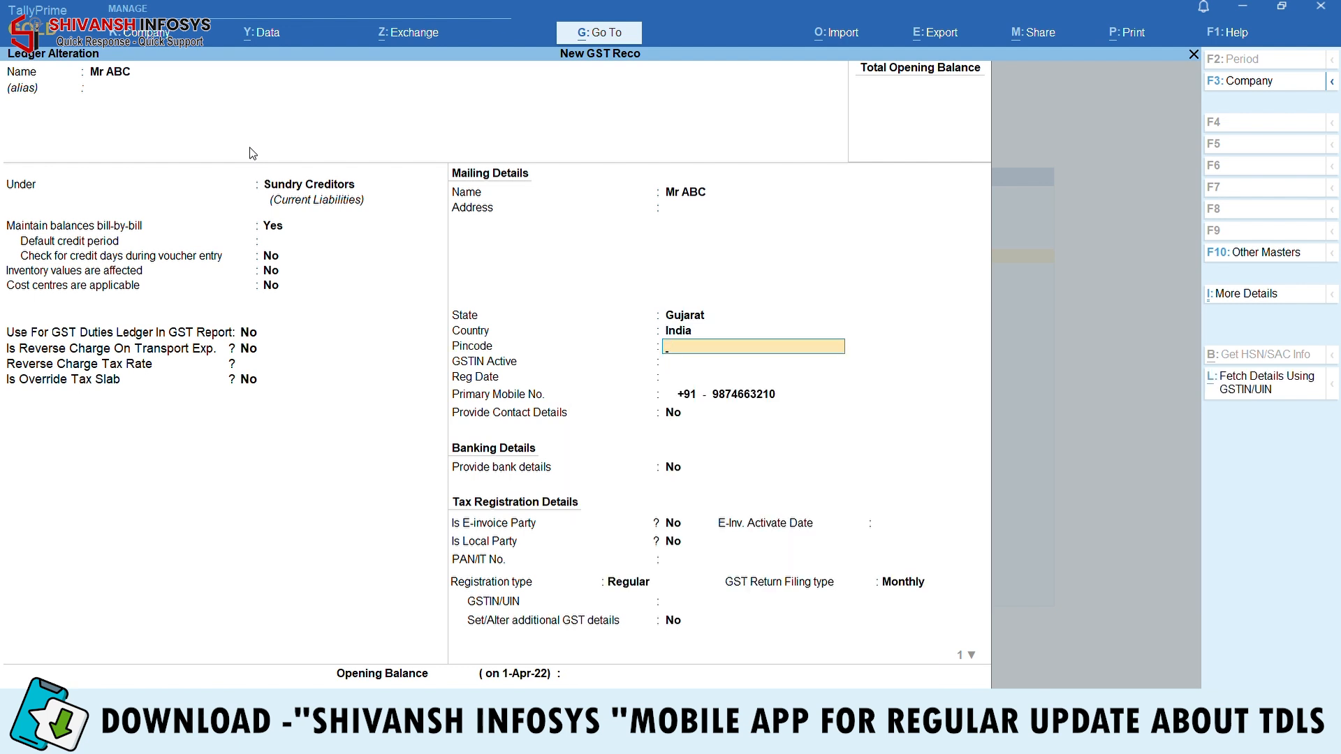
key(ctrl+a)
Back at Gateway, open the GSTR-2A reconciliation report with the portal JSON file
key(Escape)
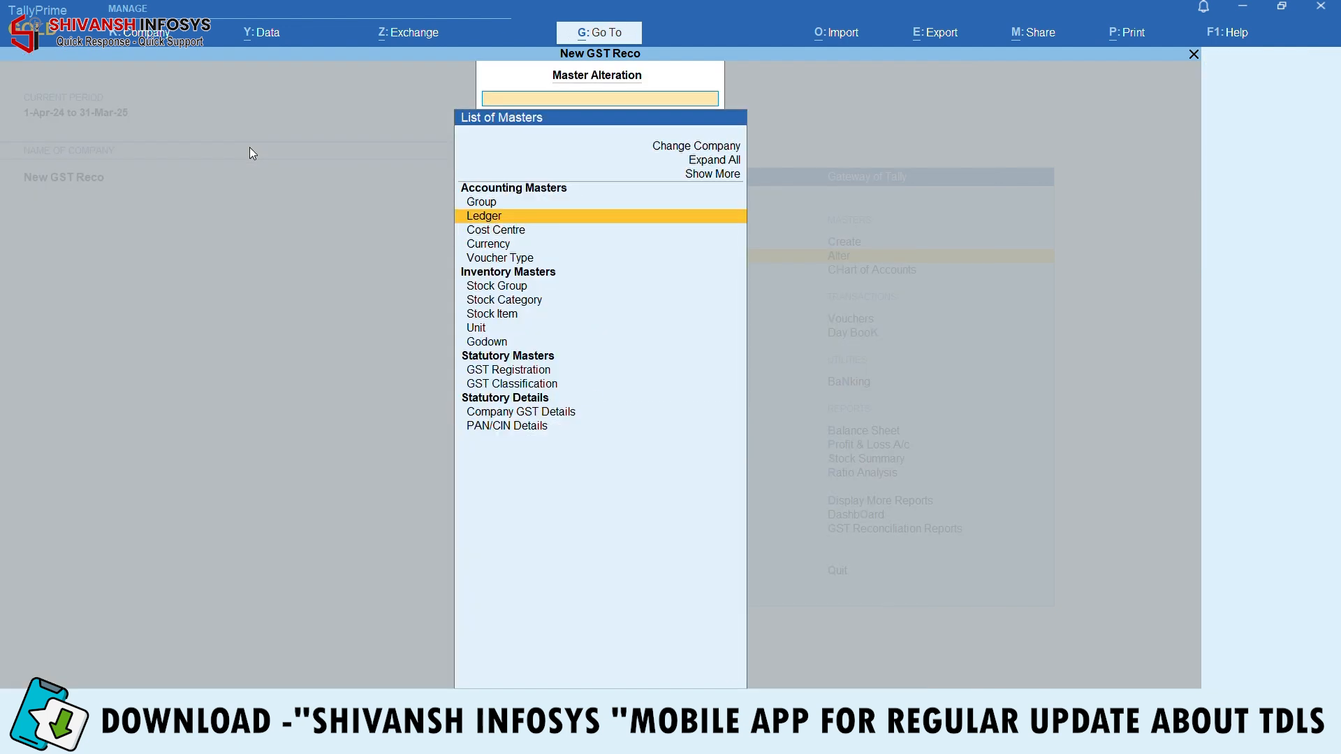
key(Escape)
key(Down)
key(Down)
key(Down)
key(Down)
key(Down)
key(Down)
key(Down)
key(Down)
key(Down)
key(Down)
key(Down)
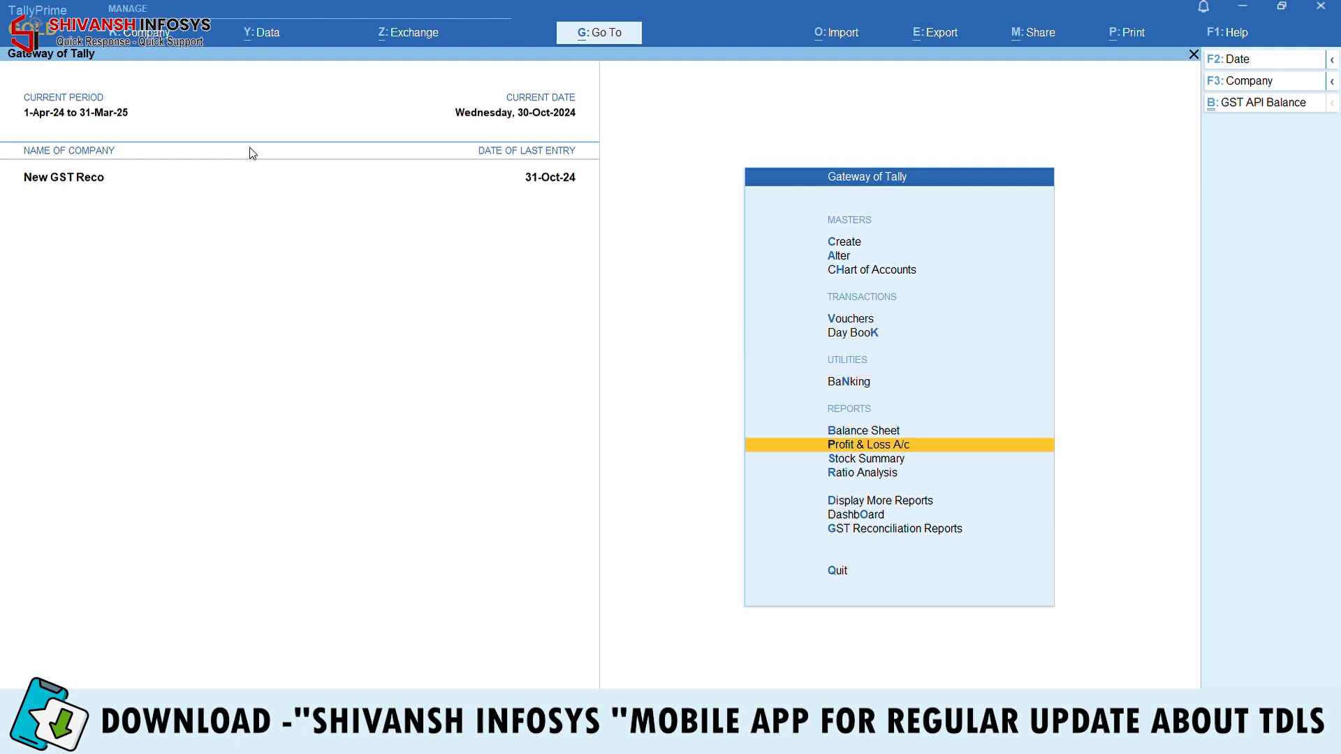
key(Return)
key(Down)
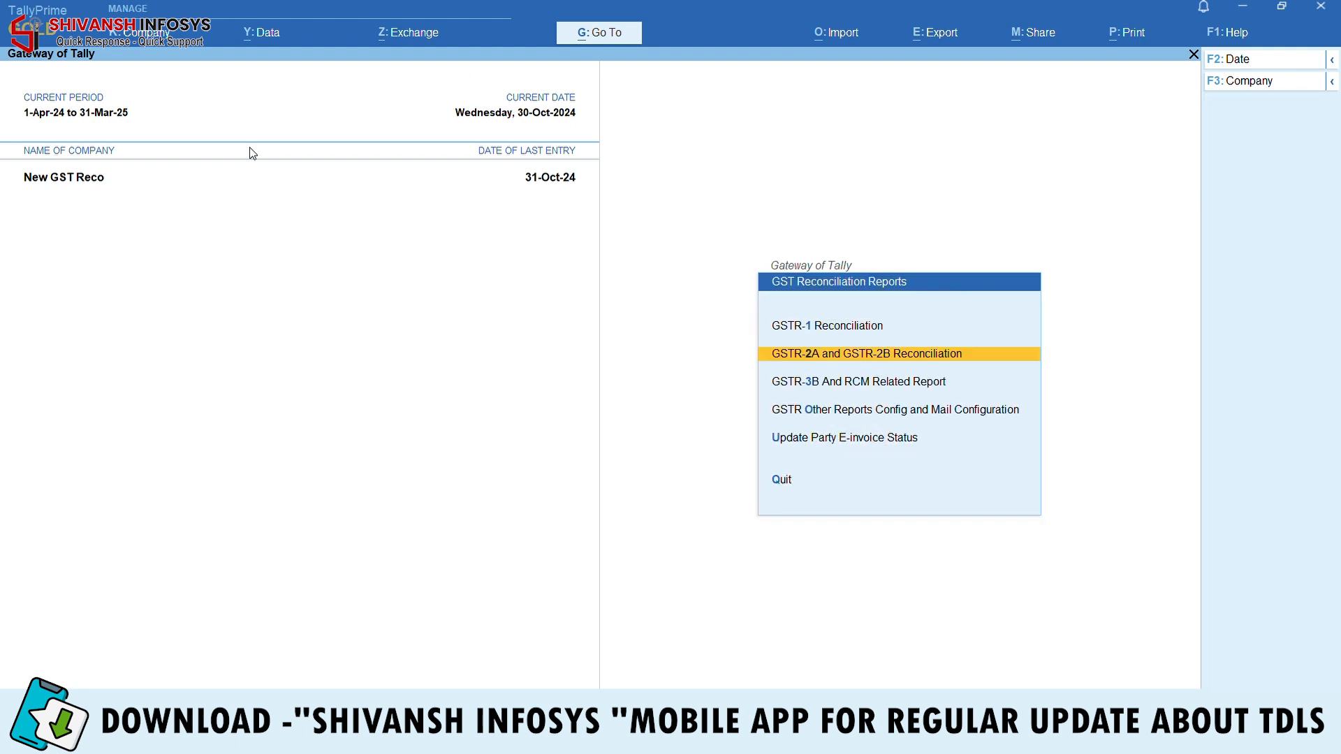
key(Return)
key(Down)
key(Down)
key(Down)
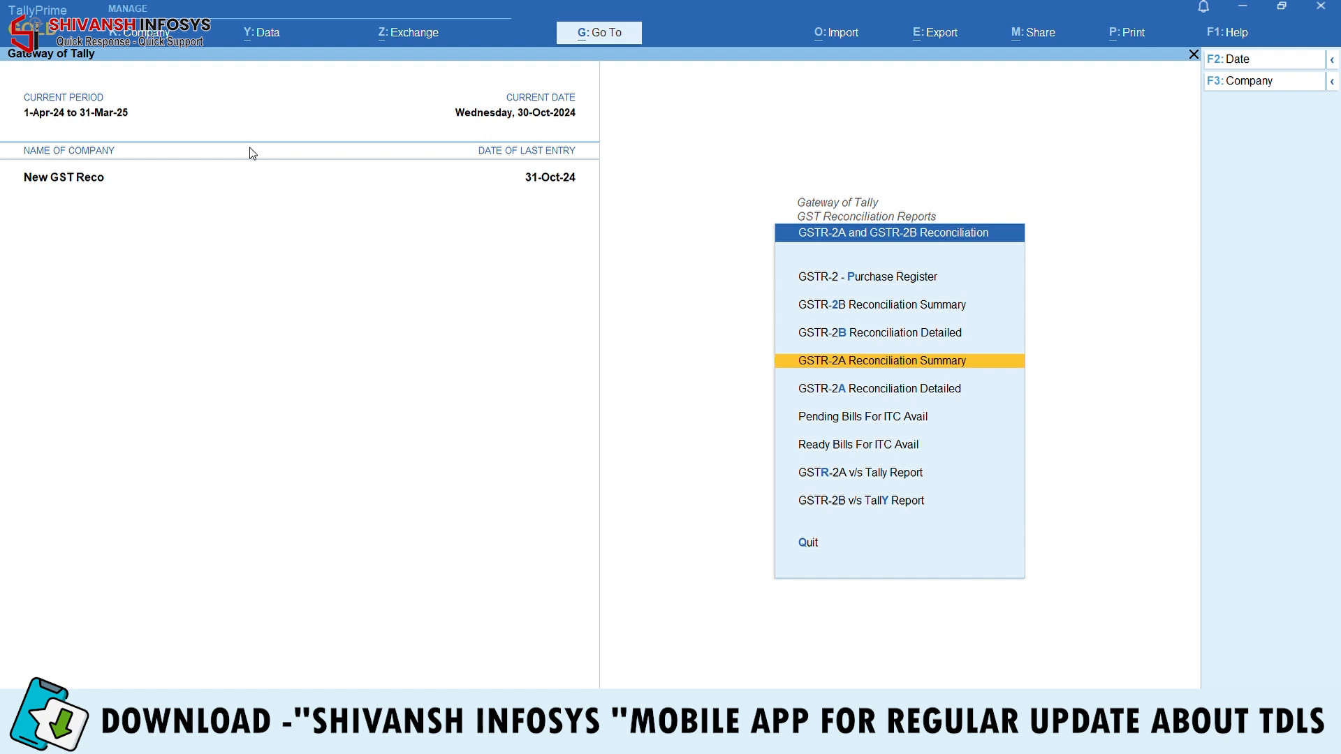
key(Up)
key(Down)
key(Down)
key(Down)
key(Up)
key(Return)
key(Return)
key(Return)
key(Return)
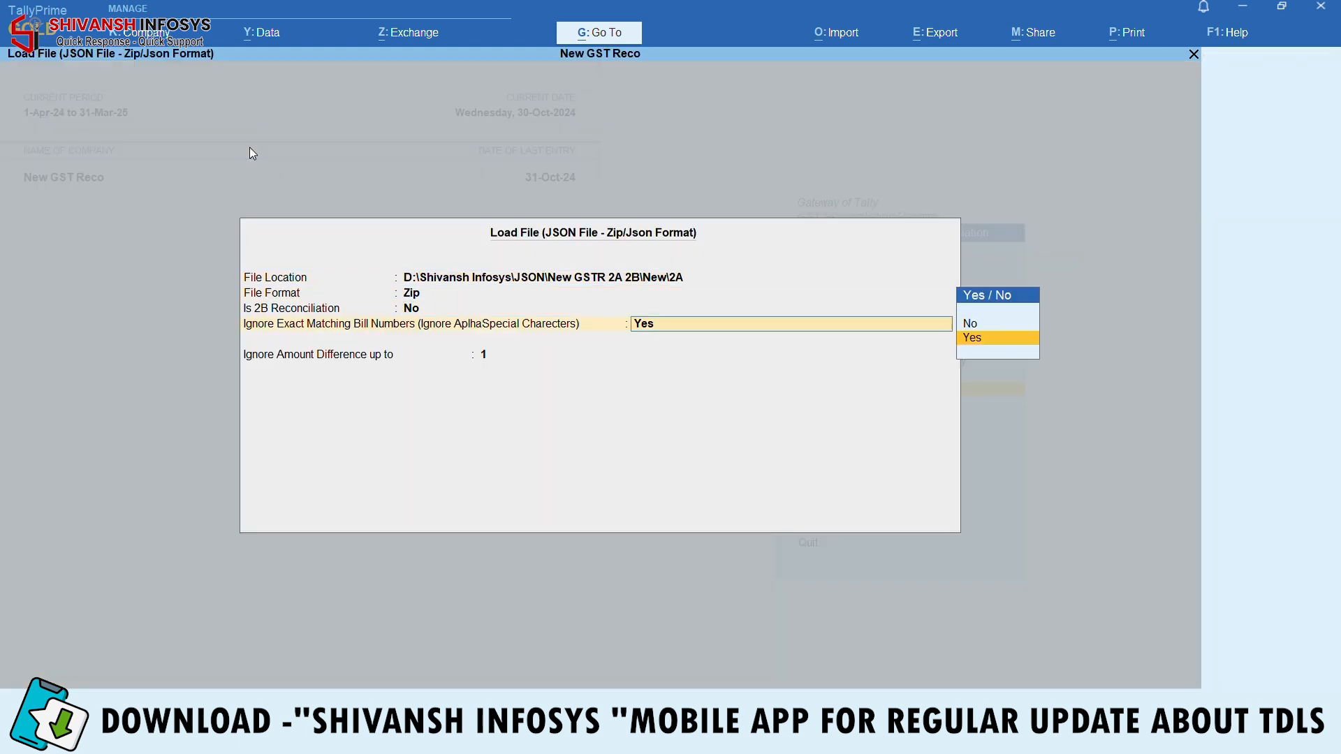
key(Return)
Set the period to 1-10-2024 through 31-10-2024 and mark Mr ABC's row 32 for import
key(Return)
text(1-10)
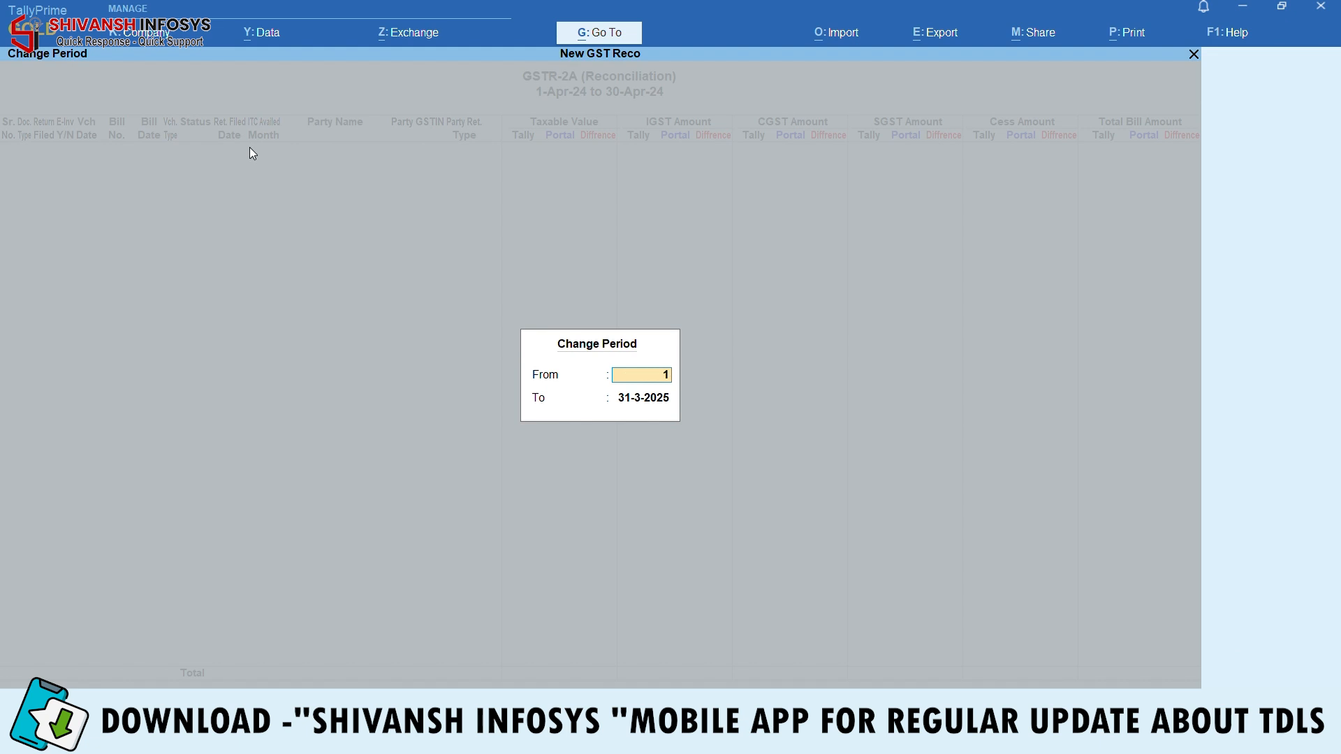
key(Return)
text(31.10)
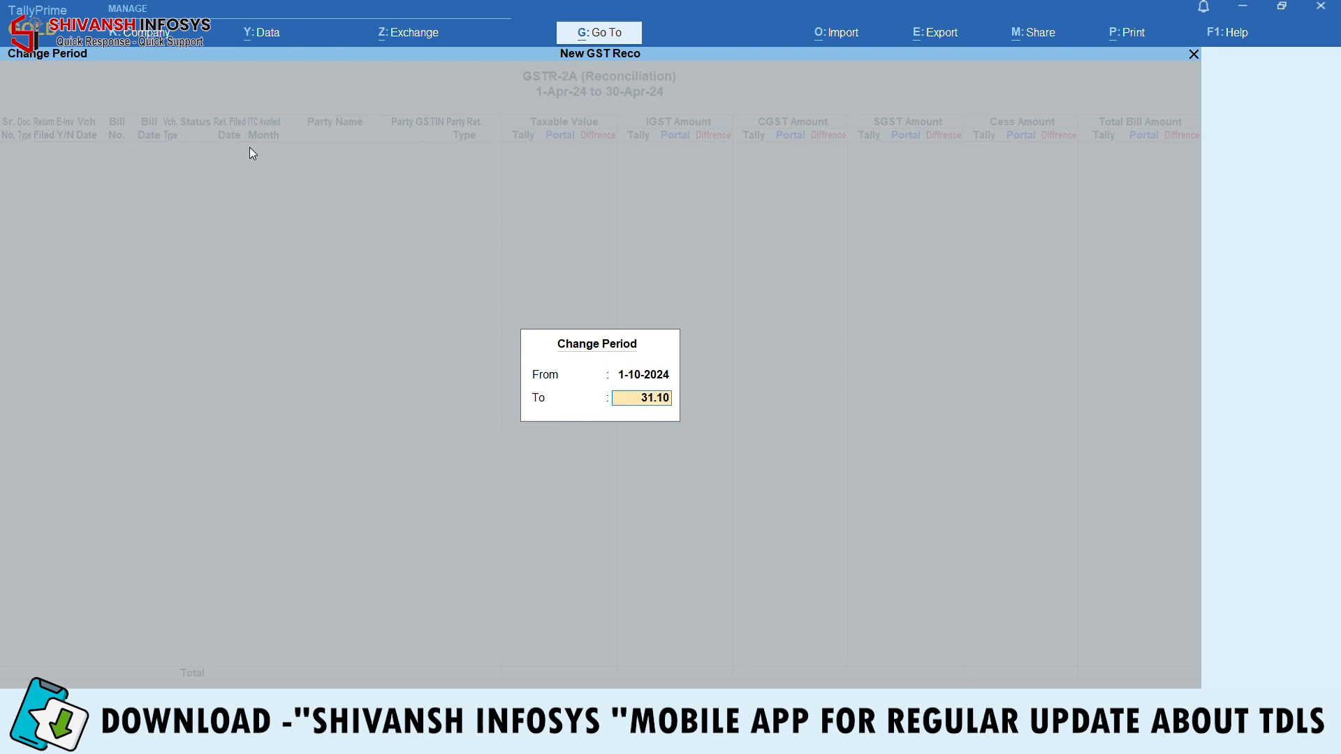
key(Return)
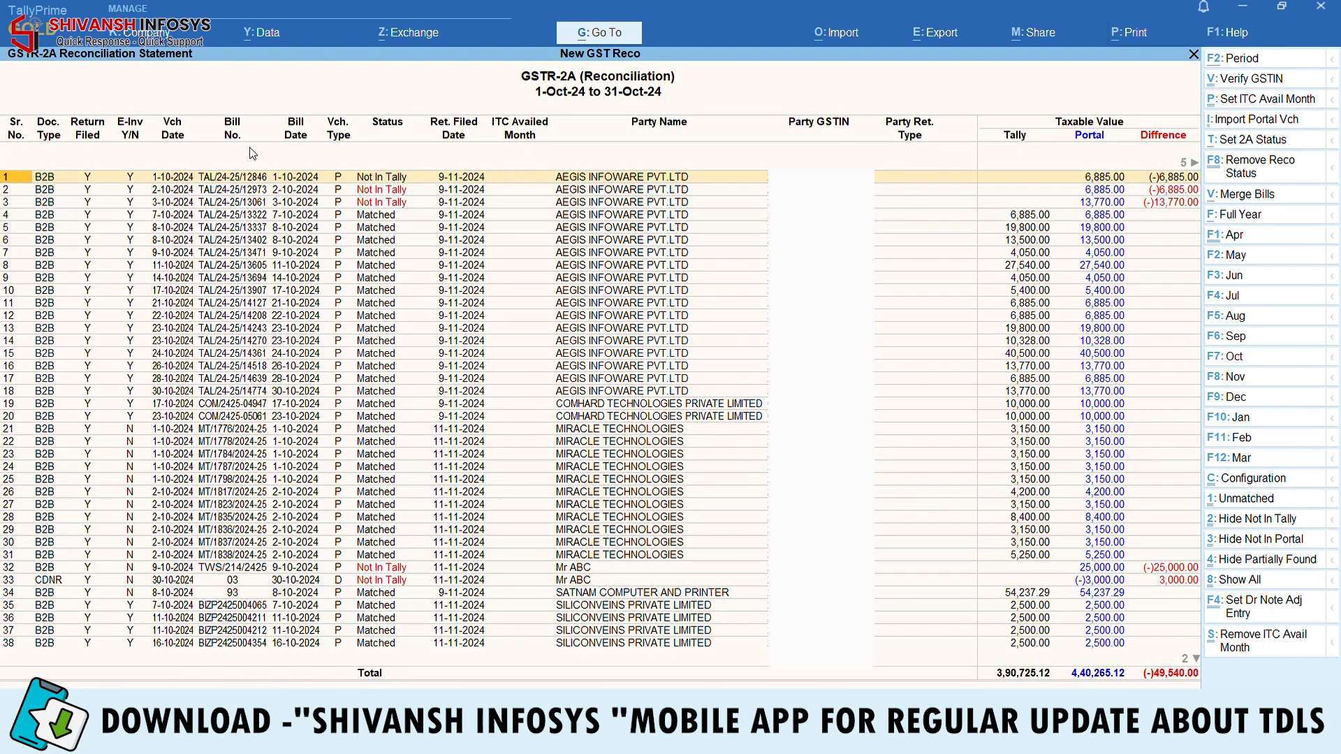
key(Down)
key(Down)
key(Down)
key(Down)
key(Down)
key(Down)
key(Down)
key(Down)
key(Down)
key(Down)
key(Down)
key(Down)
key(Down)
key(Down)
key(Down)
key(Down)
key(Down)
key(Down)
key(Down)
key(Down)
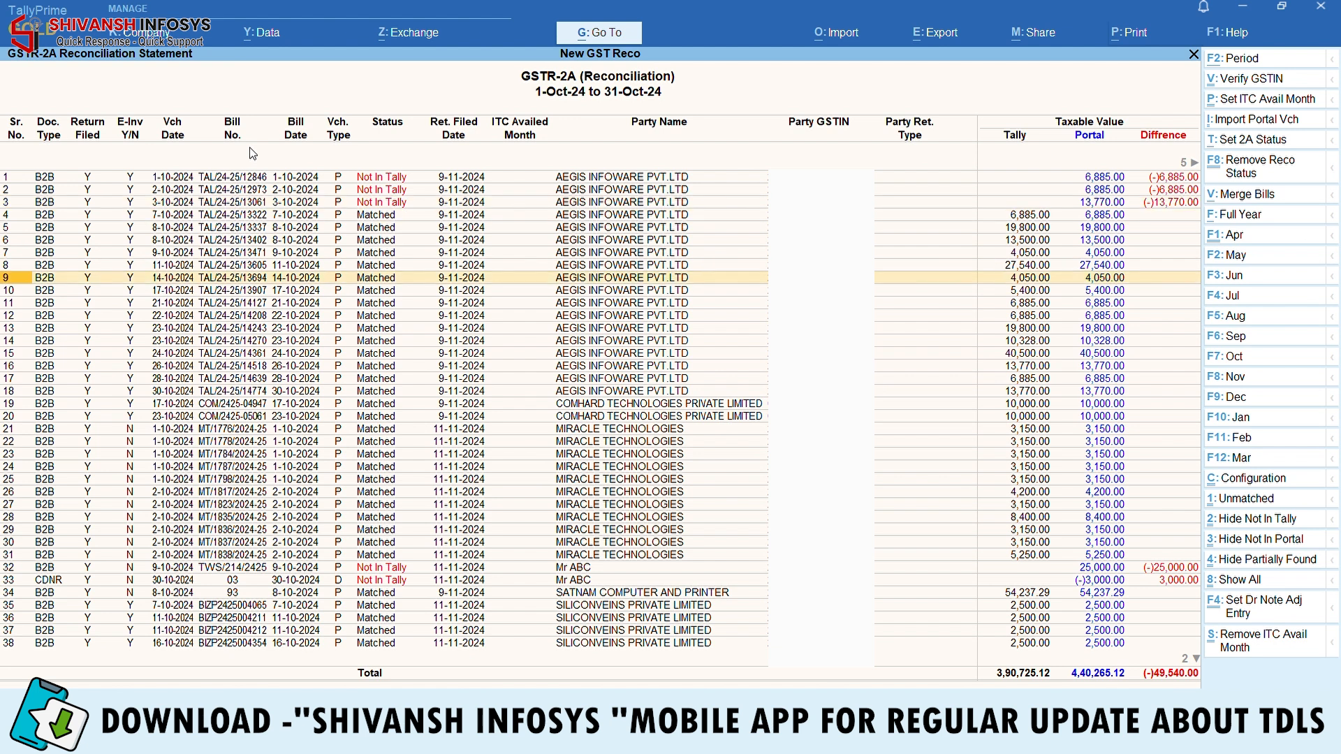
key(Down)
key(Down)
key(Down)
key(Down)
key(Down)
key(space)
Also mark row 33 and rows 1, 2 and 3 for import
key(Down)
key(space)
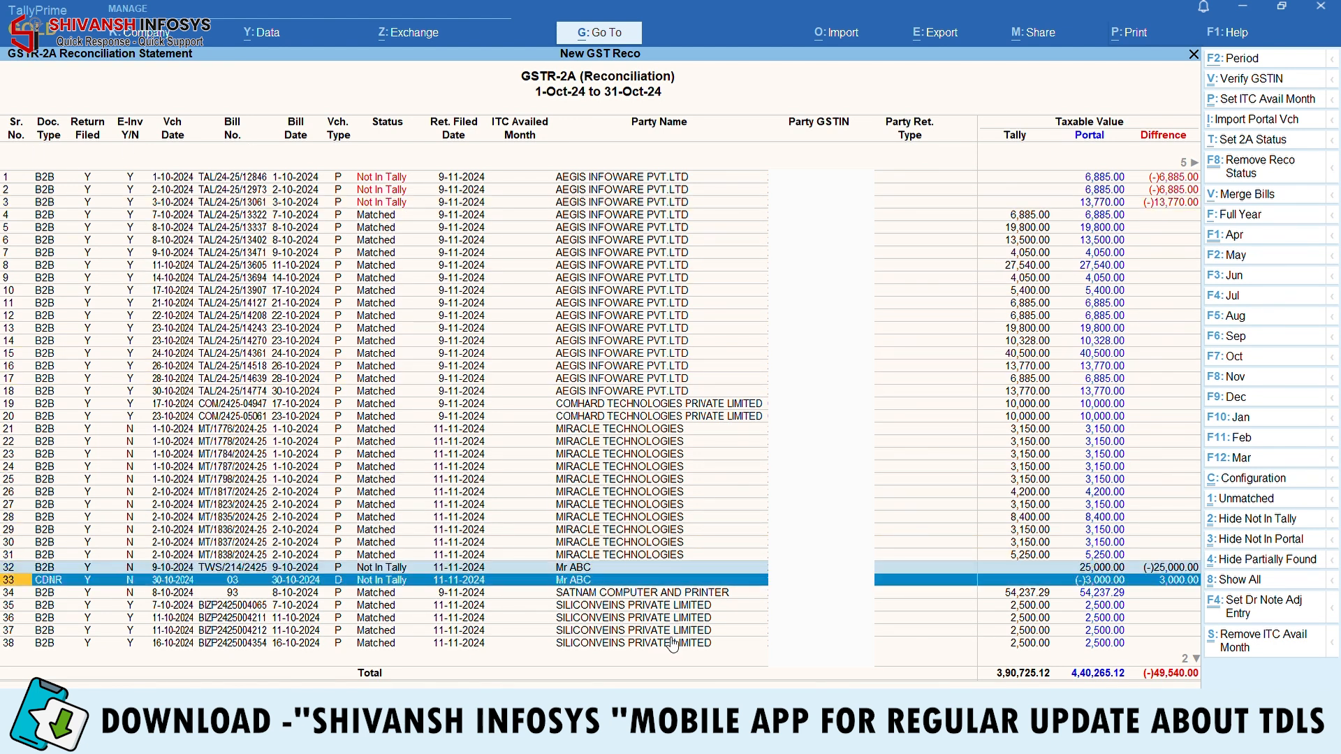
key(Up)
key(Up)
key(Up)
key(Up)
key(Up)
key(Up)
key(Up)
key(Up)
key(Up)
key(Up)
key(Up)
key(Up)
key(Up)
key(Up)
key(Up)
key(Up)
key(Up)
key(Up)
key(Up)
key(Up)
key(Up)
key(Up)
key(Up)
key(Up)
key(Up)
key(Up)
key(Up)
key(Up)
key(Up)
key(Up)
key(Up)
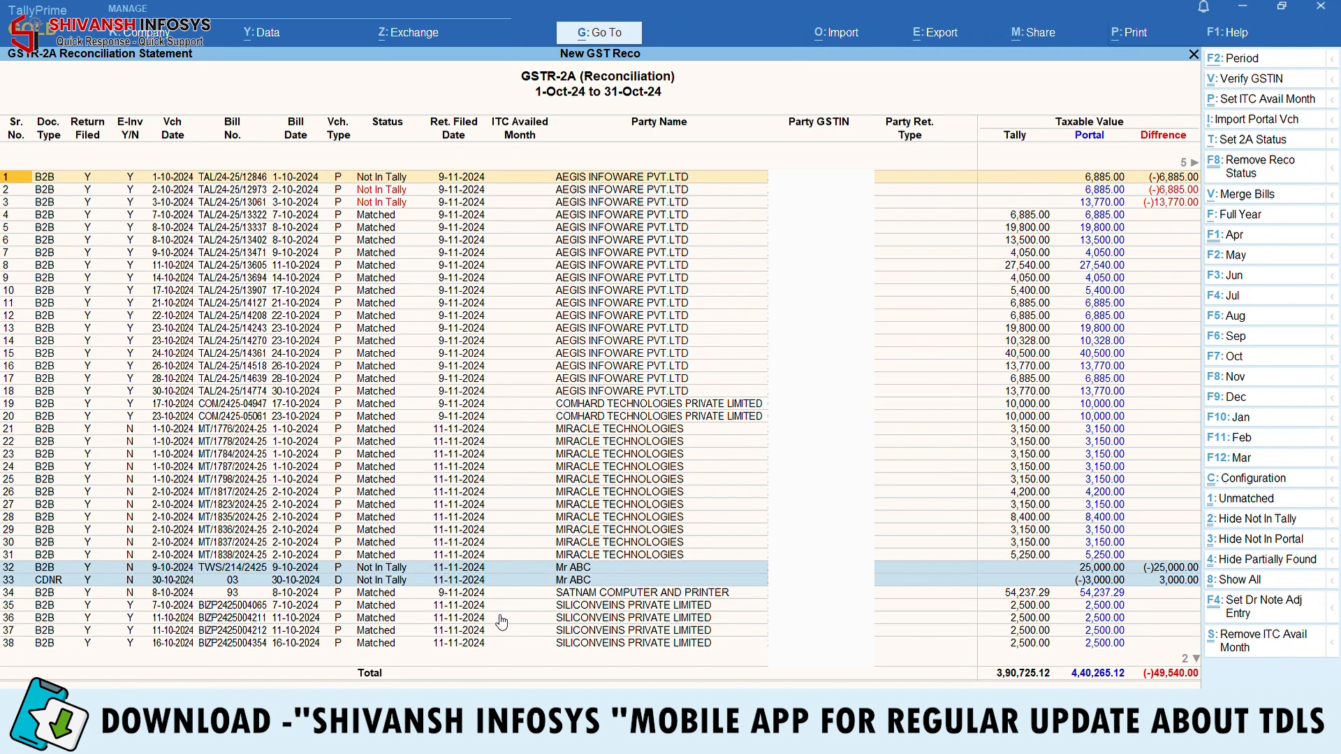
key(space)
key(Down)
key(space)
key(Down)
key(space)
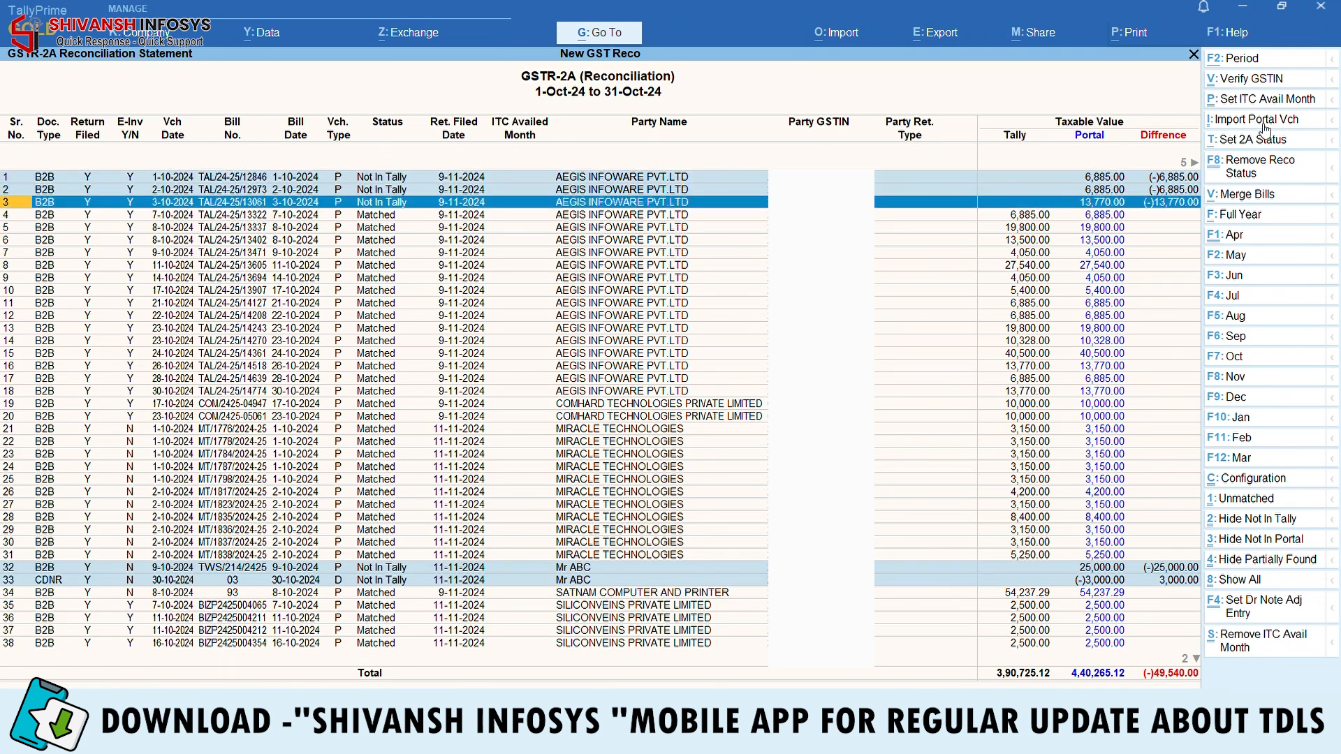
Import the marked portal vouchers with the default ledgers, post them, and update GST status
click(1289, 123)
key(Return)
key(Return)
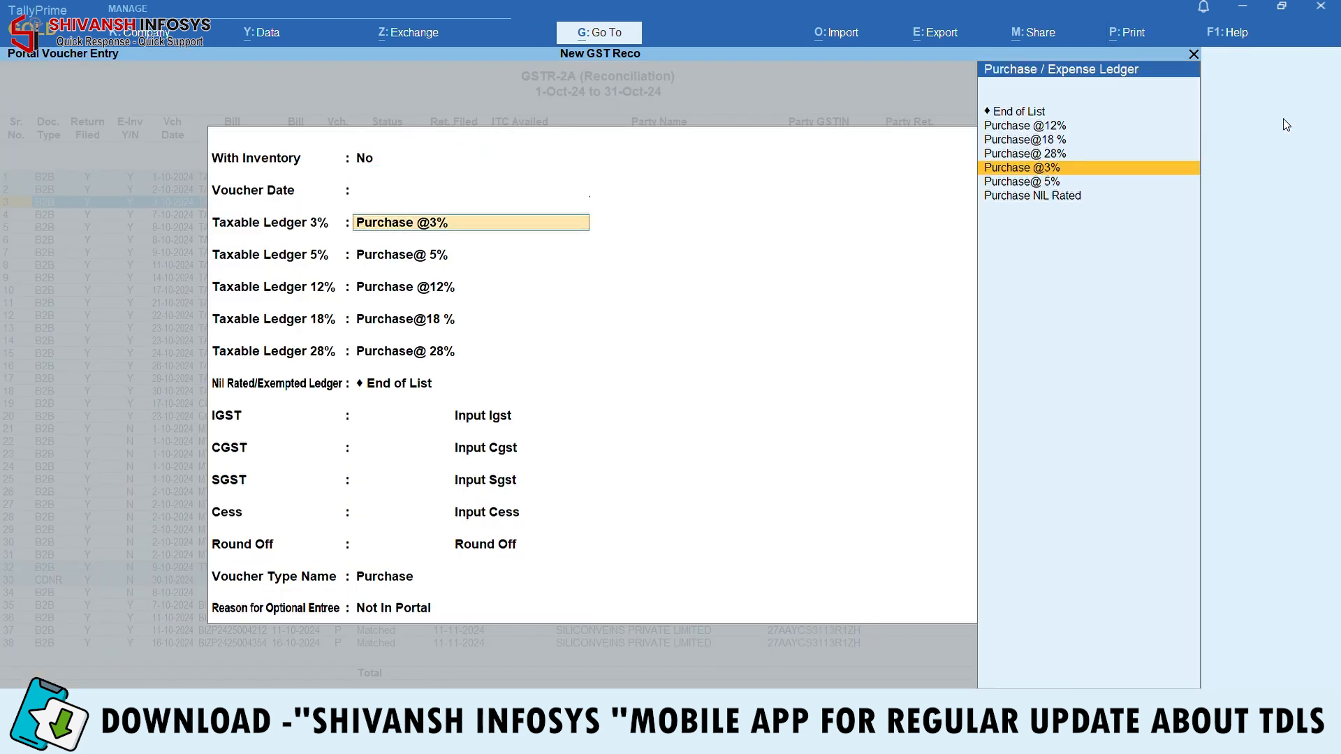
key(Return)
key(Return)
key(Return)
key(Return)
key(Return)
key(Return)
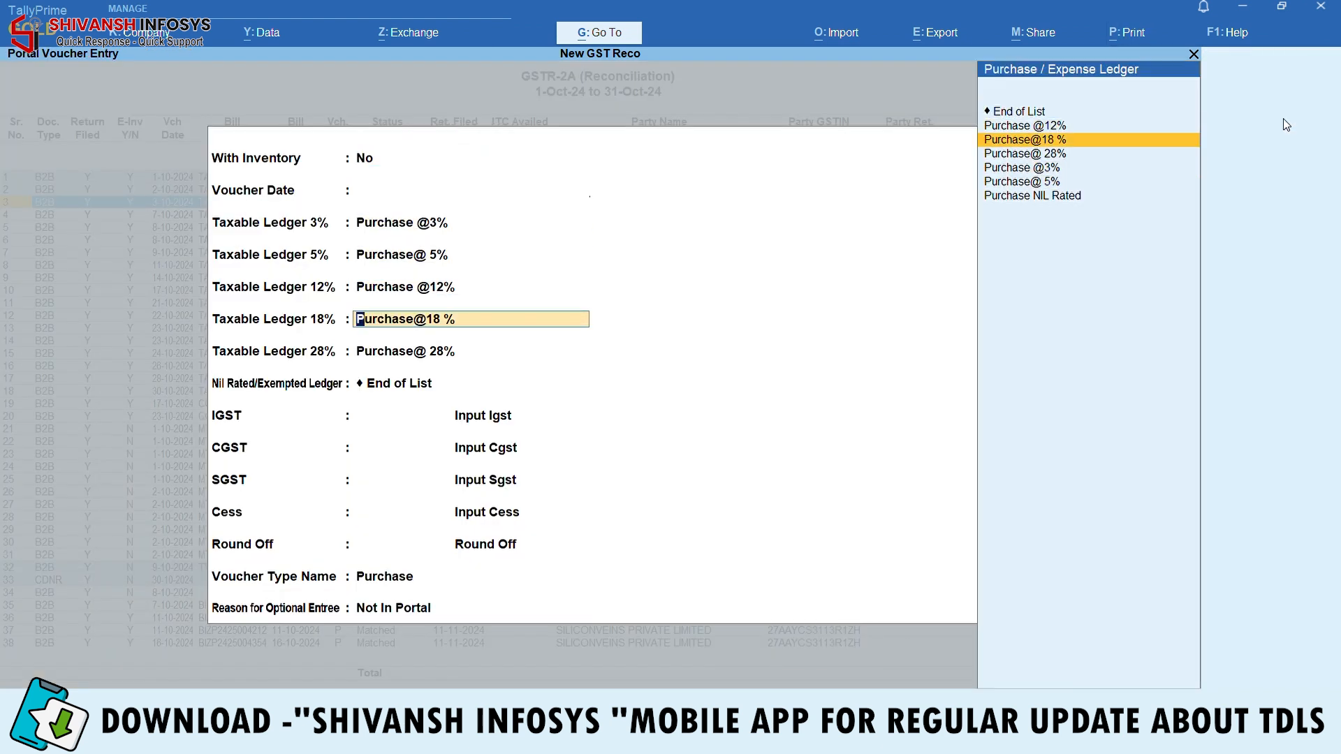
key(Return)
key(Return)
key(Return)
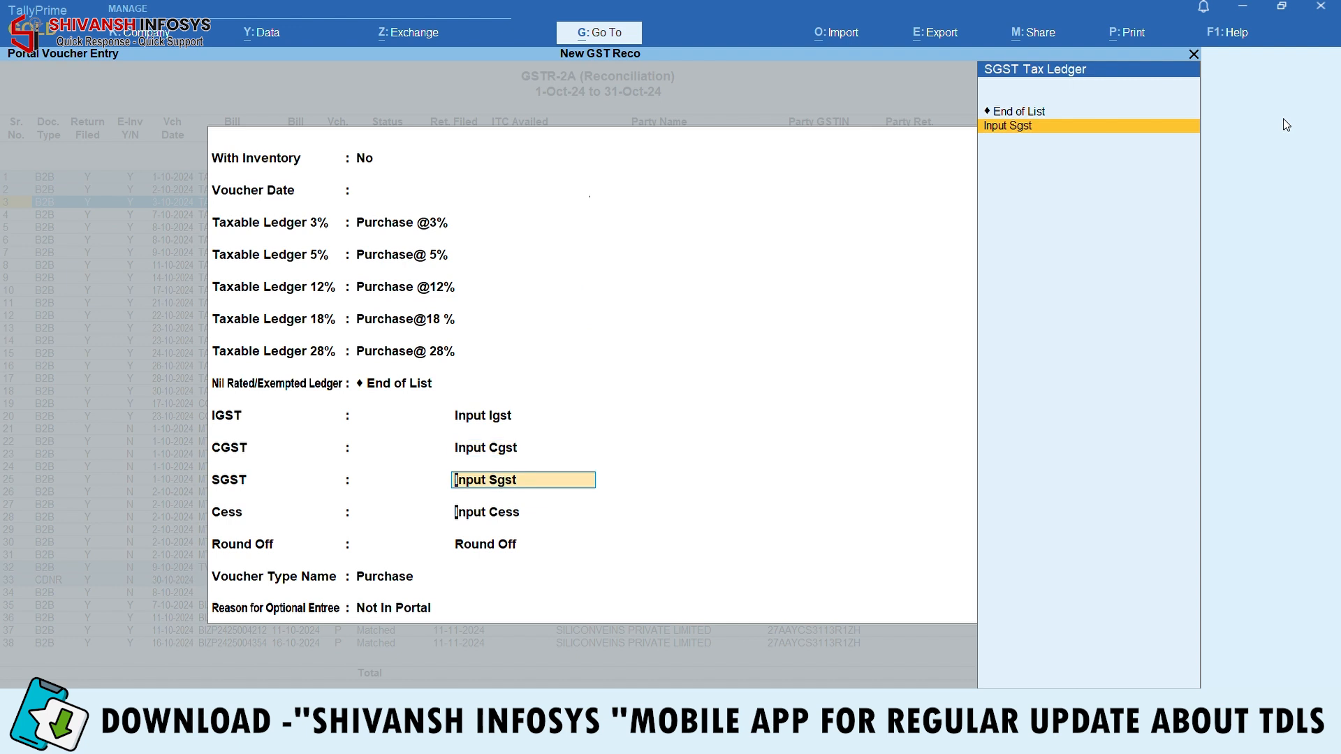
key(Return)
key(Return)
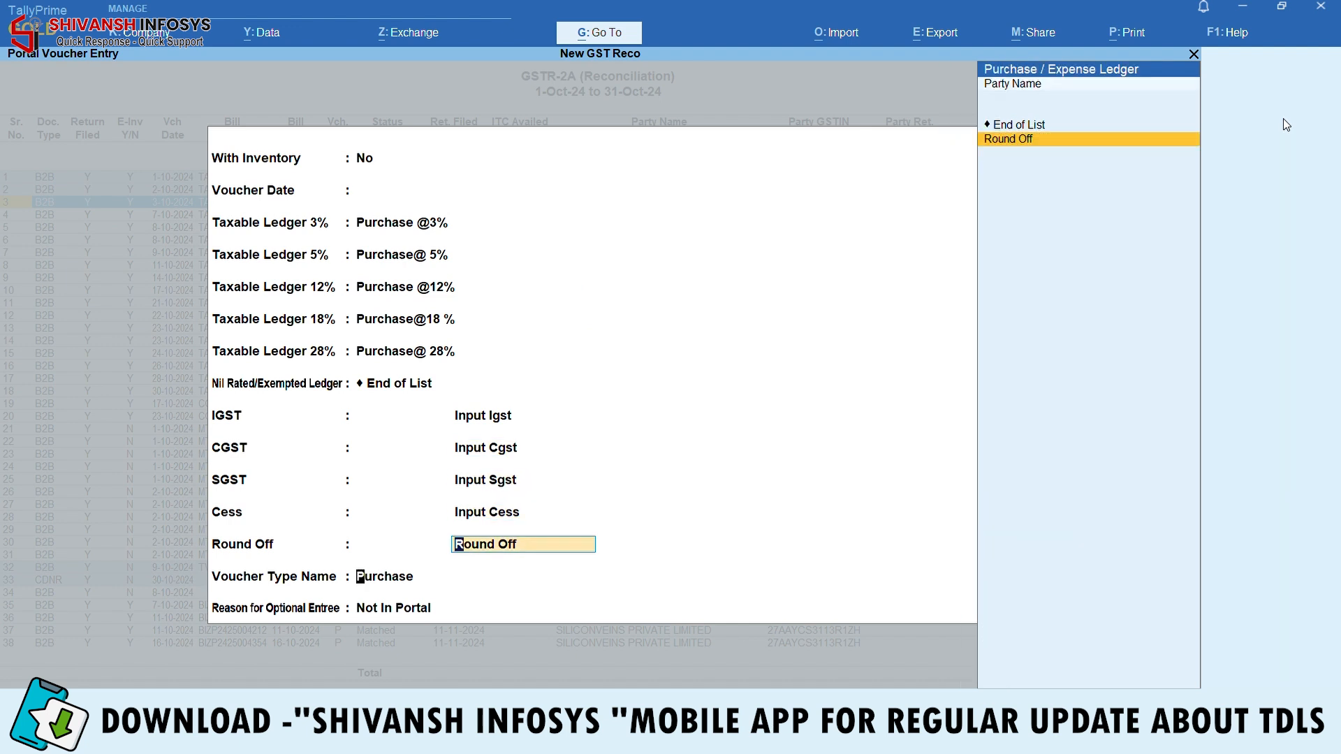
key(Return)
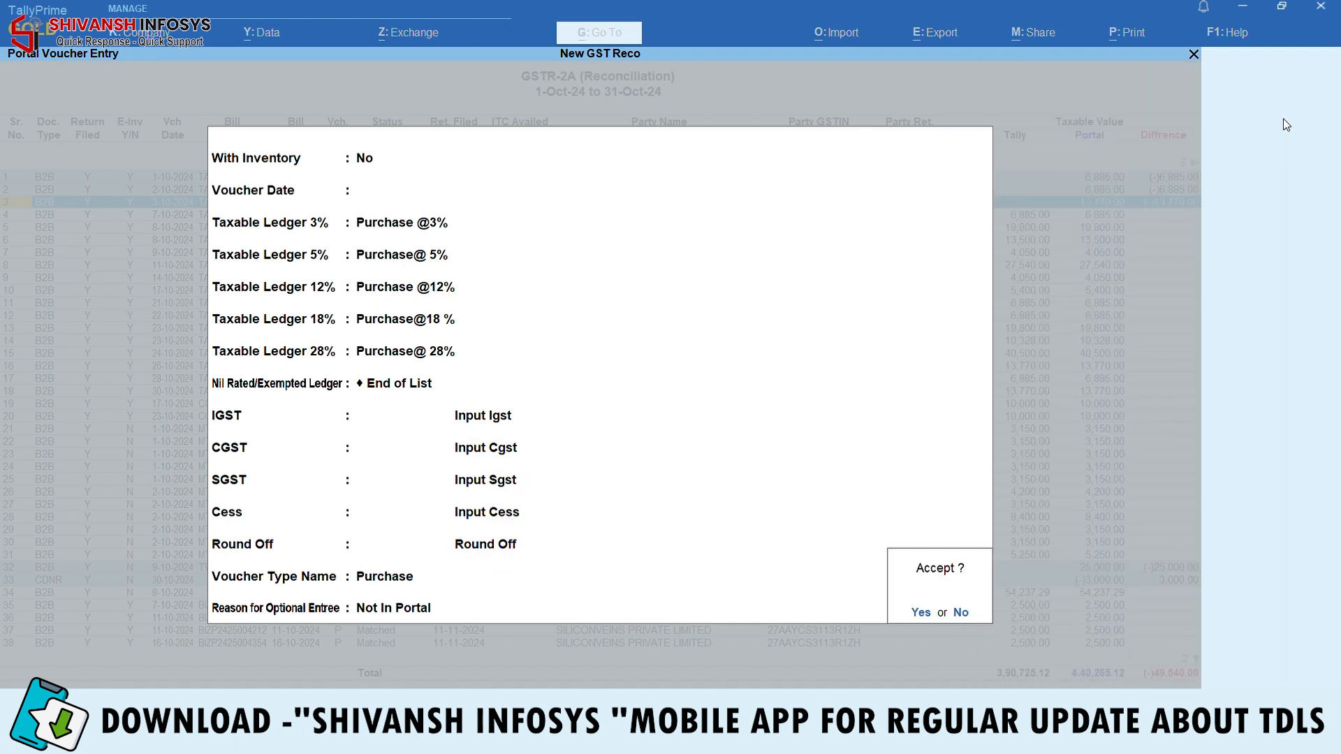
key(Return)
key(Return)
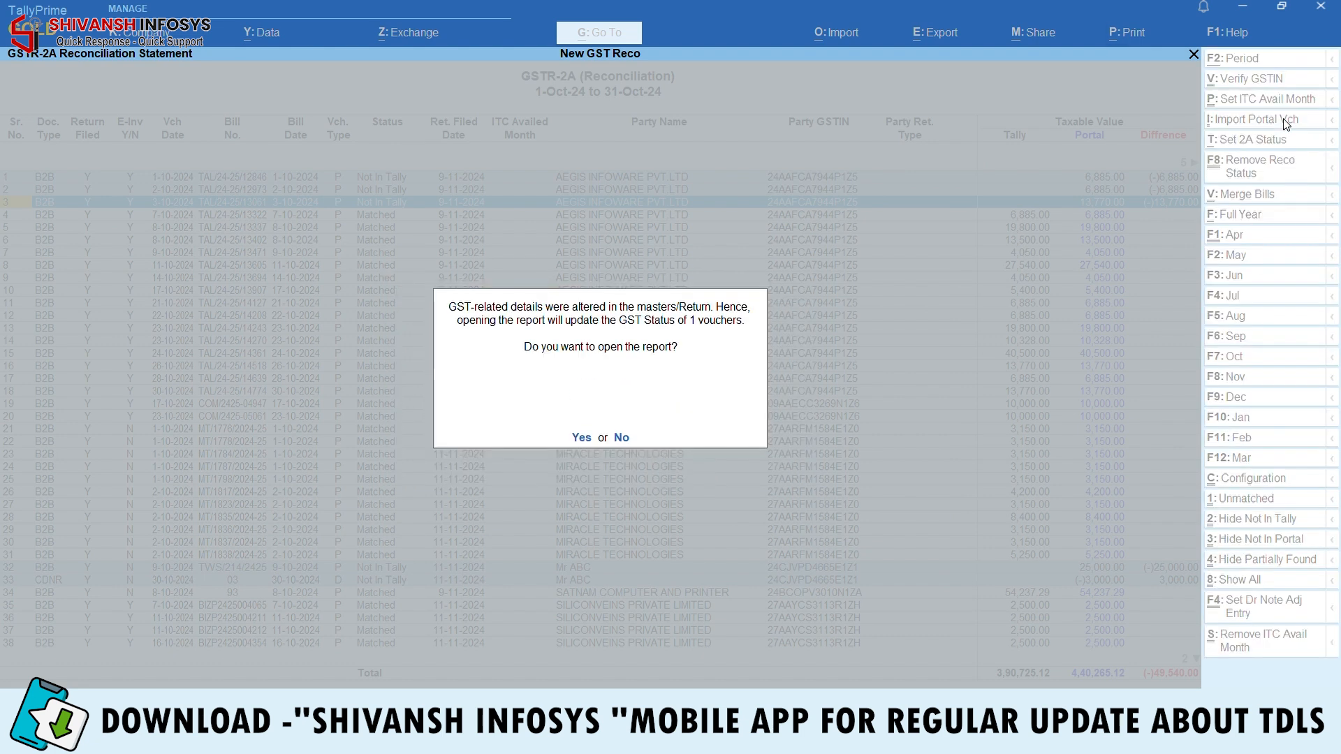
key(Return)
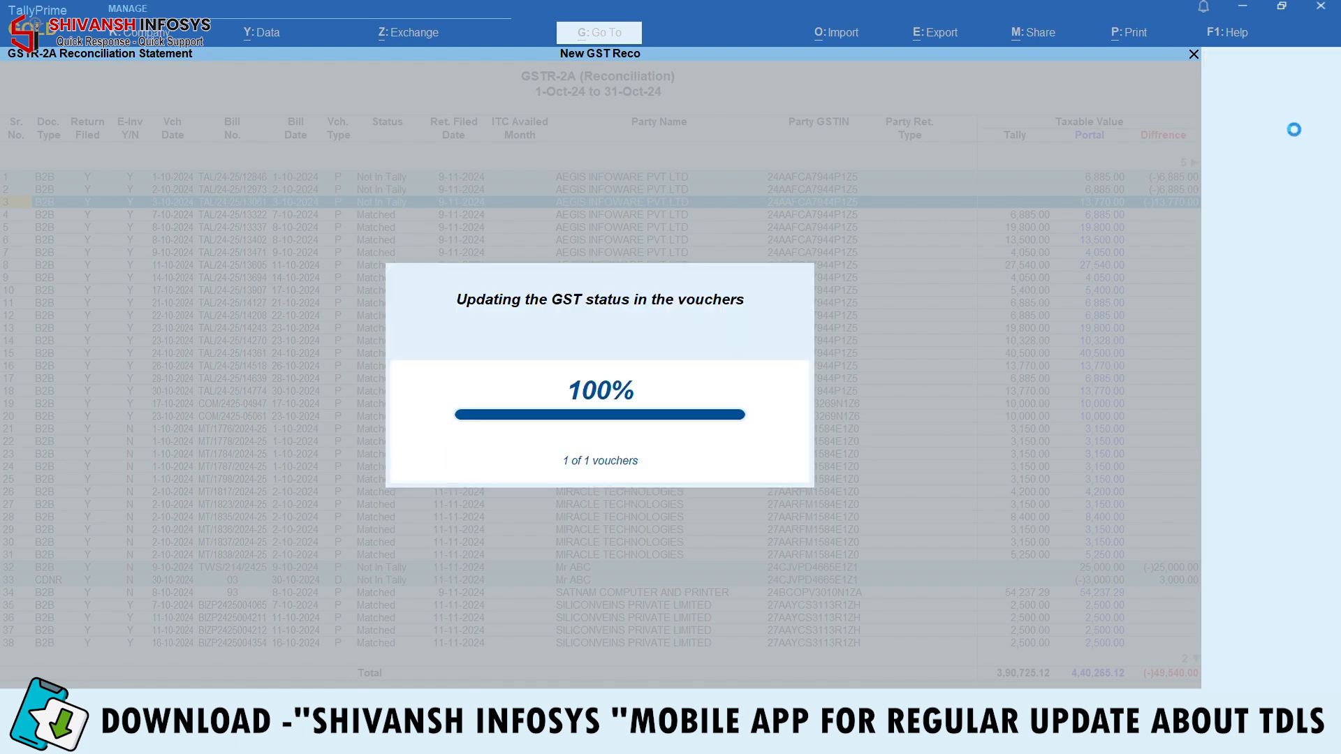
Review the AEGIS INFOWARE voucher and Mr ABC invoice TWS/214/2425 without changing them
key(Up)
key(Up)
key(Up)
key(Up)
key(Up)
key(Up)
key(Up)
key(Up)
key(Up)
key(Up)
key(Up)
key(Up)
key(Up)
key(Up)
key(Up)
key(Up)
key(Up)
key(Up)
key(Up)
key(Up)
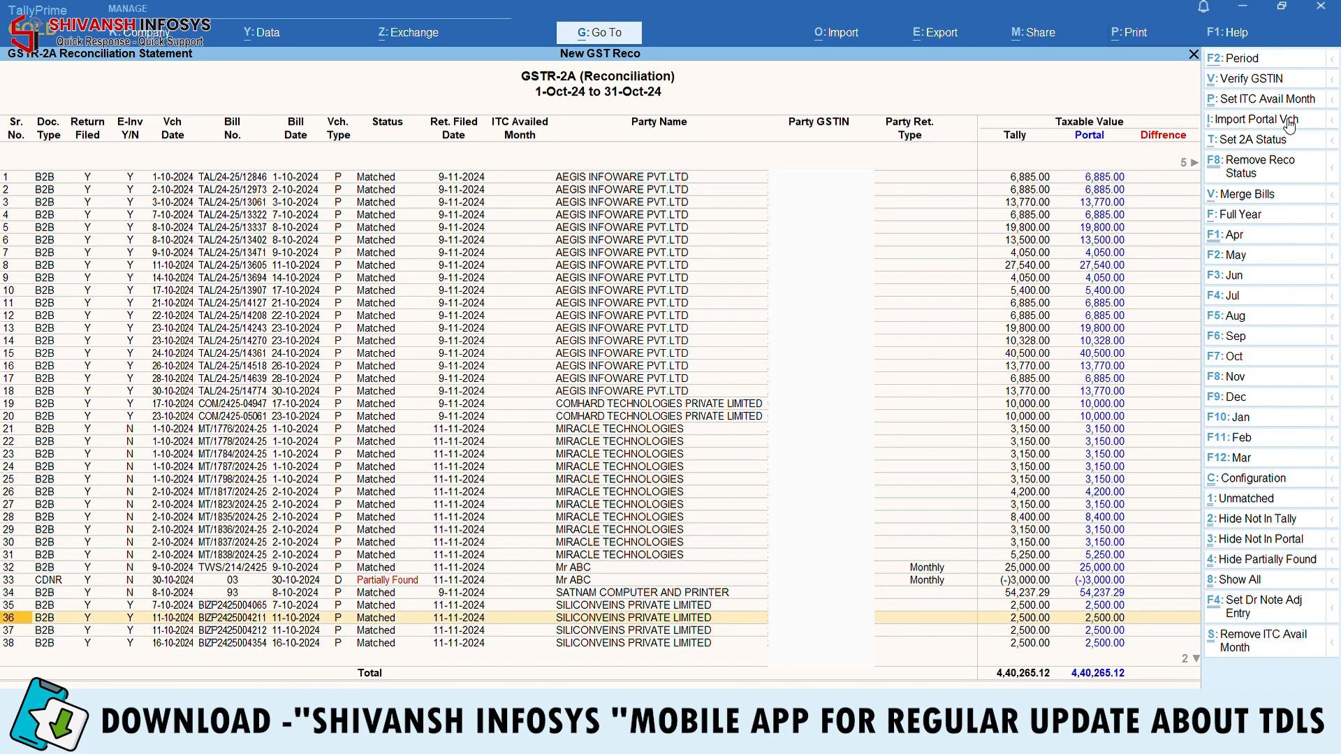
key(Return)
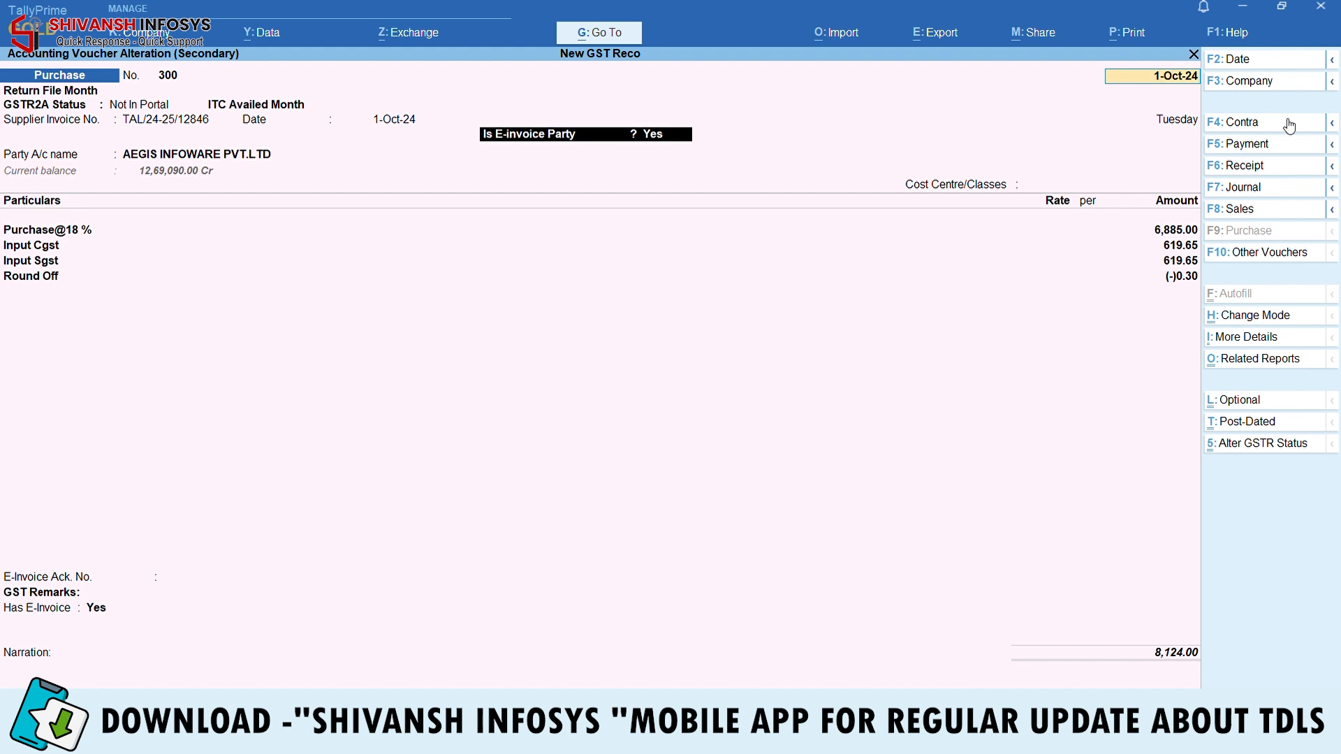
key(Escape)
key(Down)
key(Down)
key(Down)
key(Down)
key(Down)
key(Down)
key(Down)
key(Down)
key(Down)
key(Down)
key(Down)
key(Down)
key(Down)
key(Down)
key(Down)
key(Down)
key(Down)
key(Down)
key(Down)
key(Down)
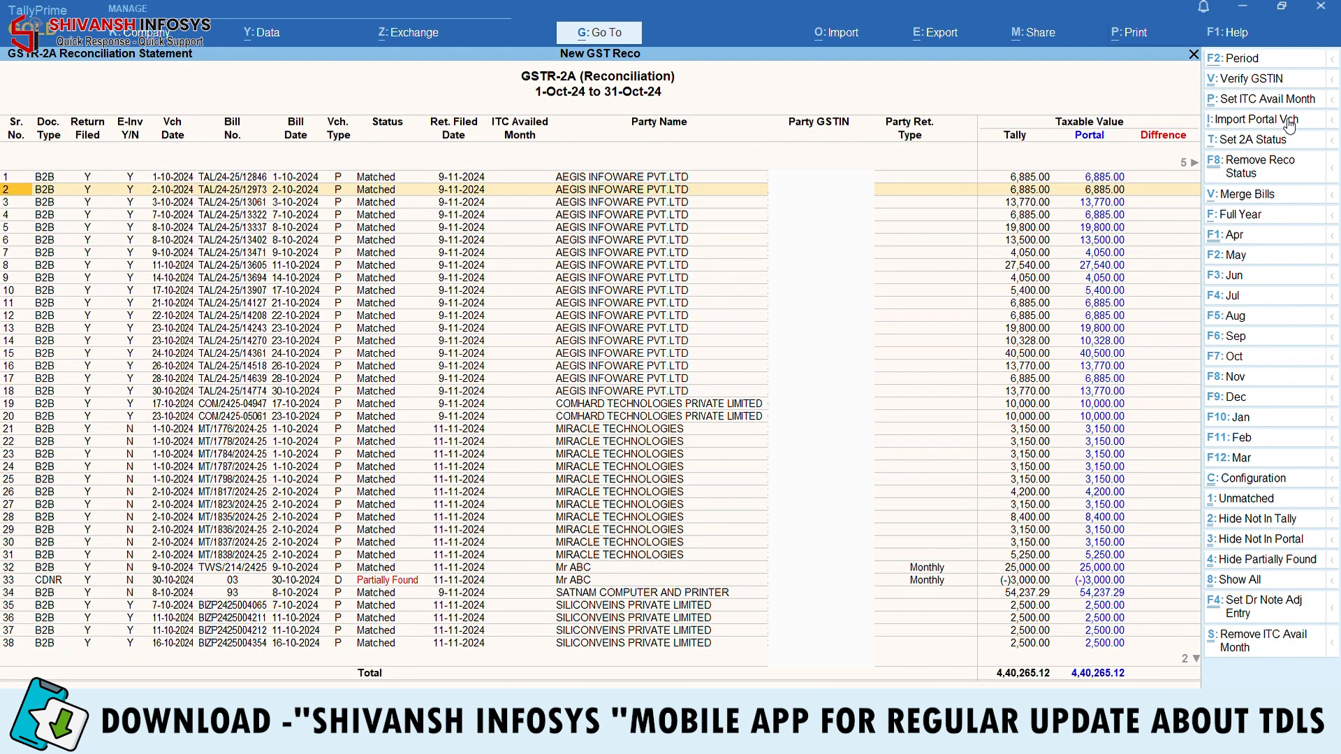
key(Down)
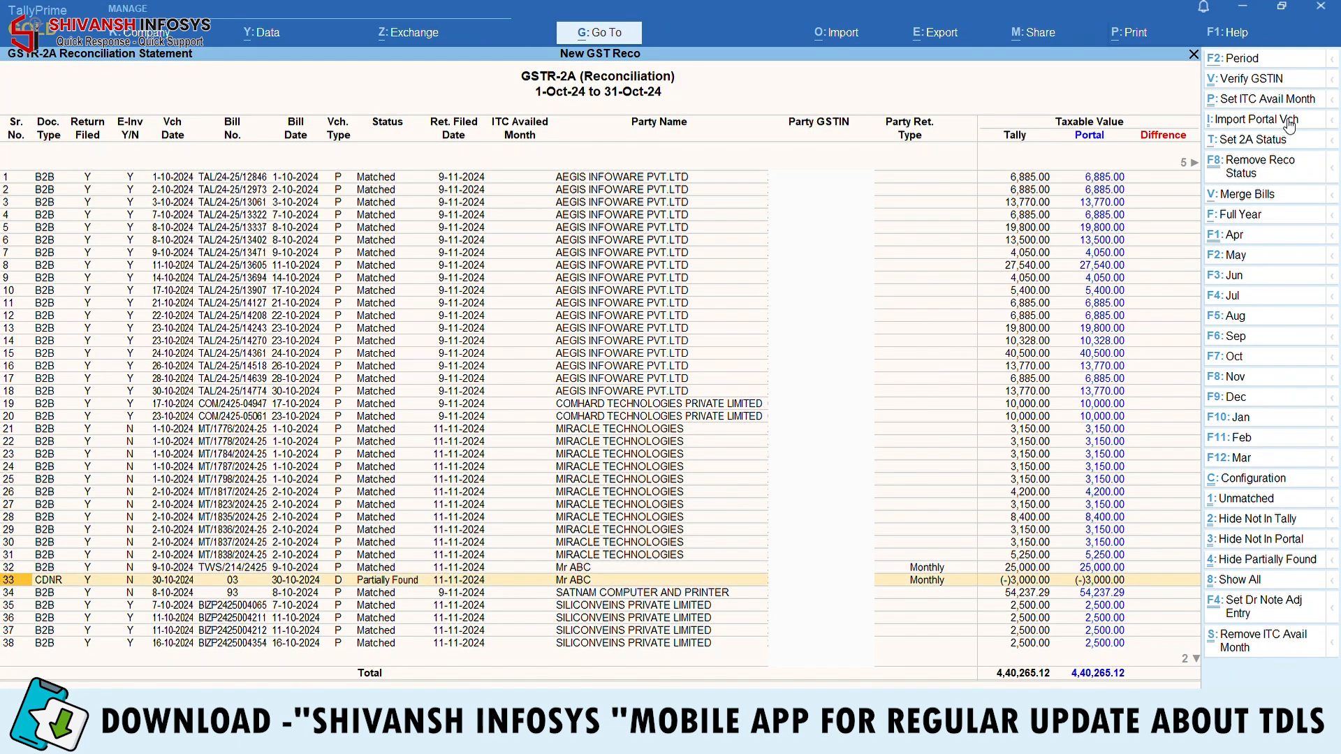
key(Up)
key(Return)
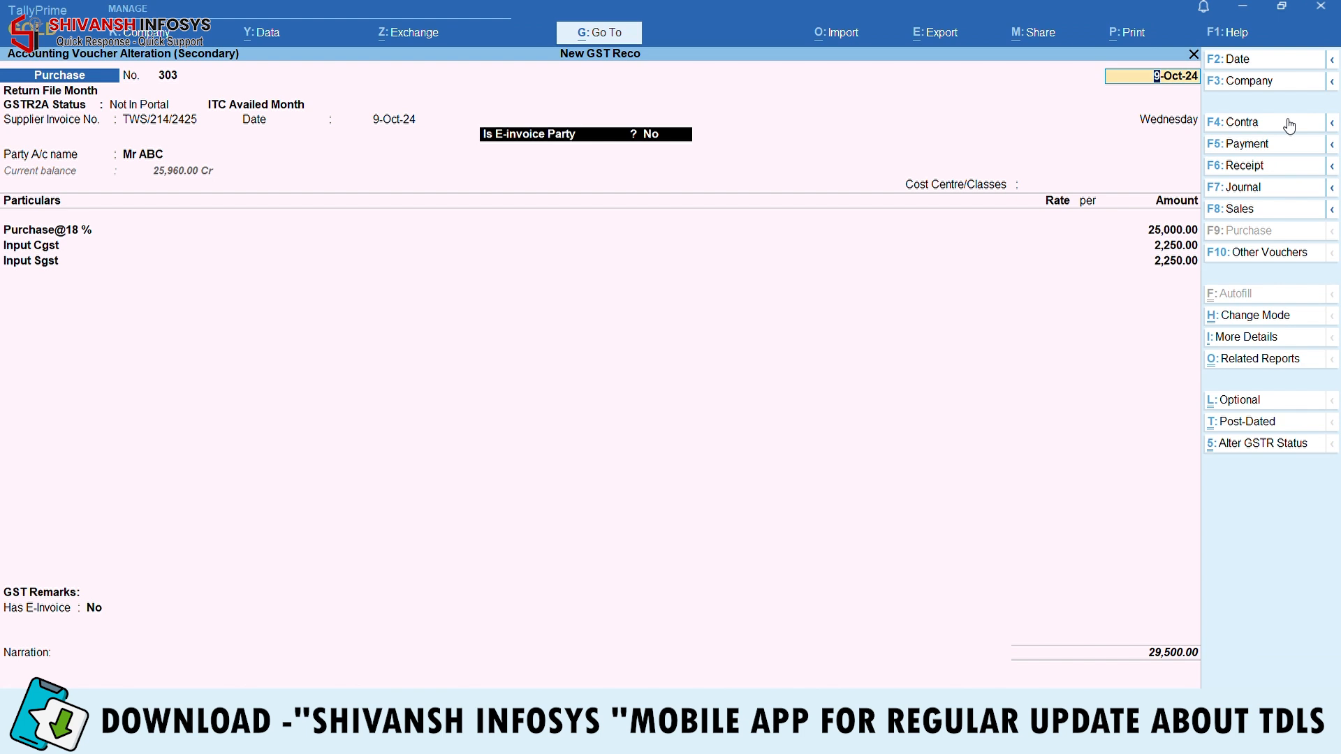
key(BackSpace)
key(Escape)
key(Return)
Check Mr ABC's credit note entry, then open row 33 for alteration
key(Down)
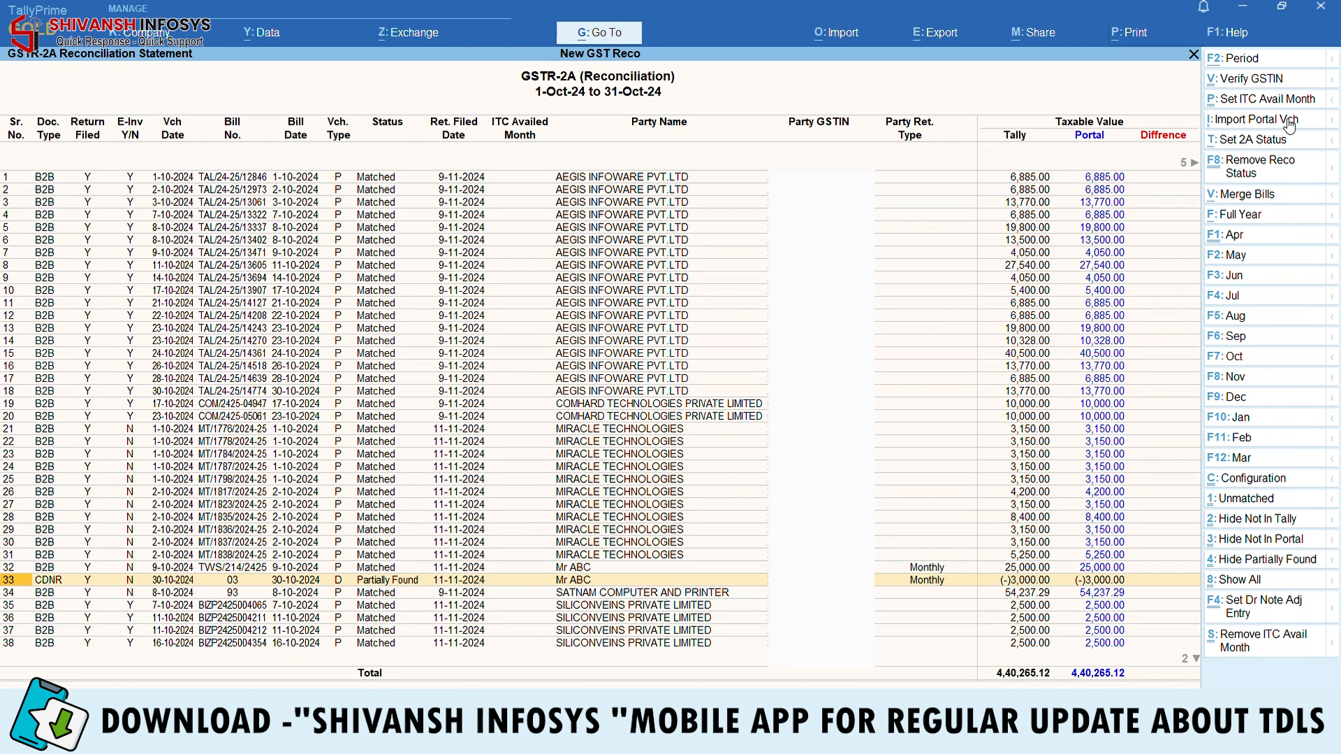
key(Return)
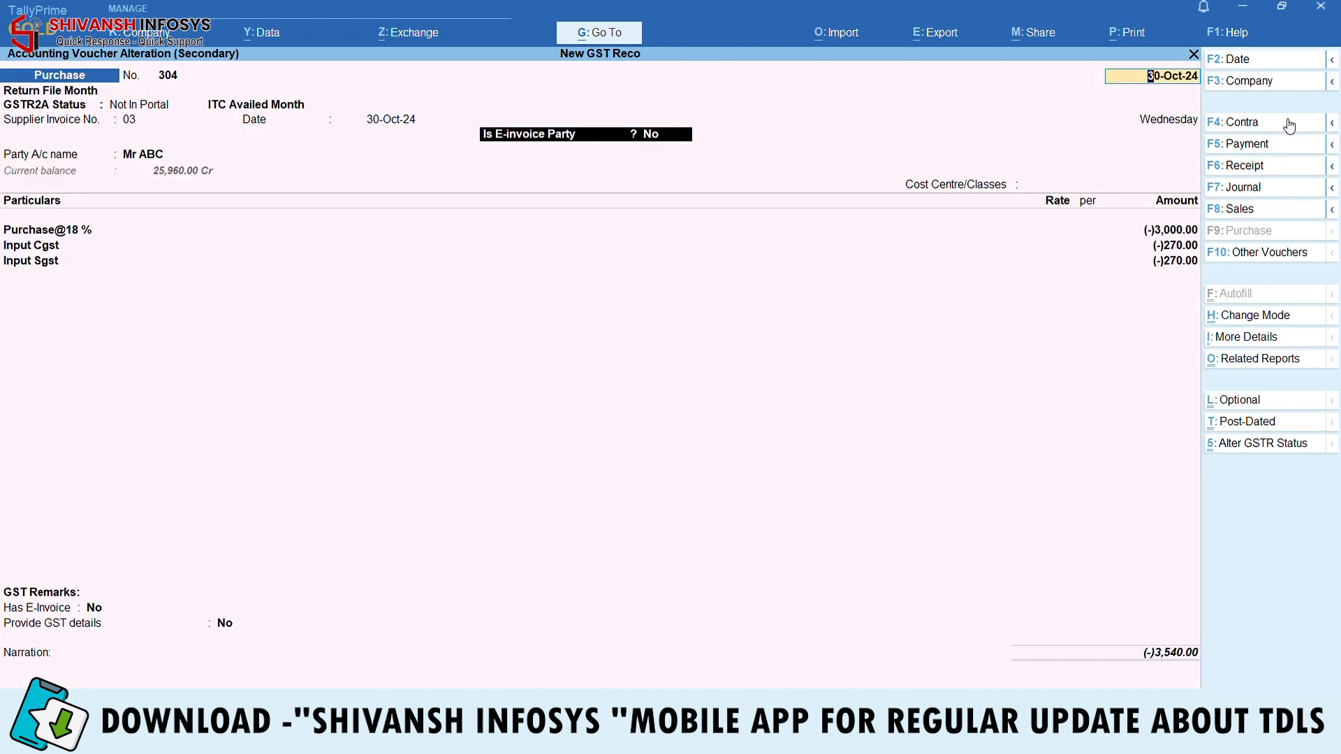
key(Escape)
key(Return)
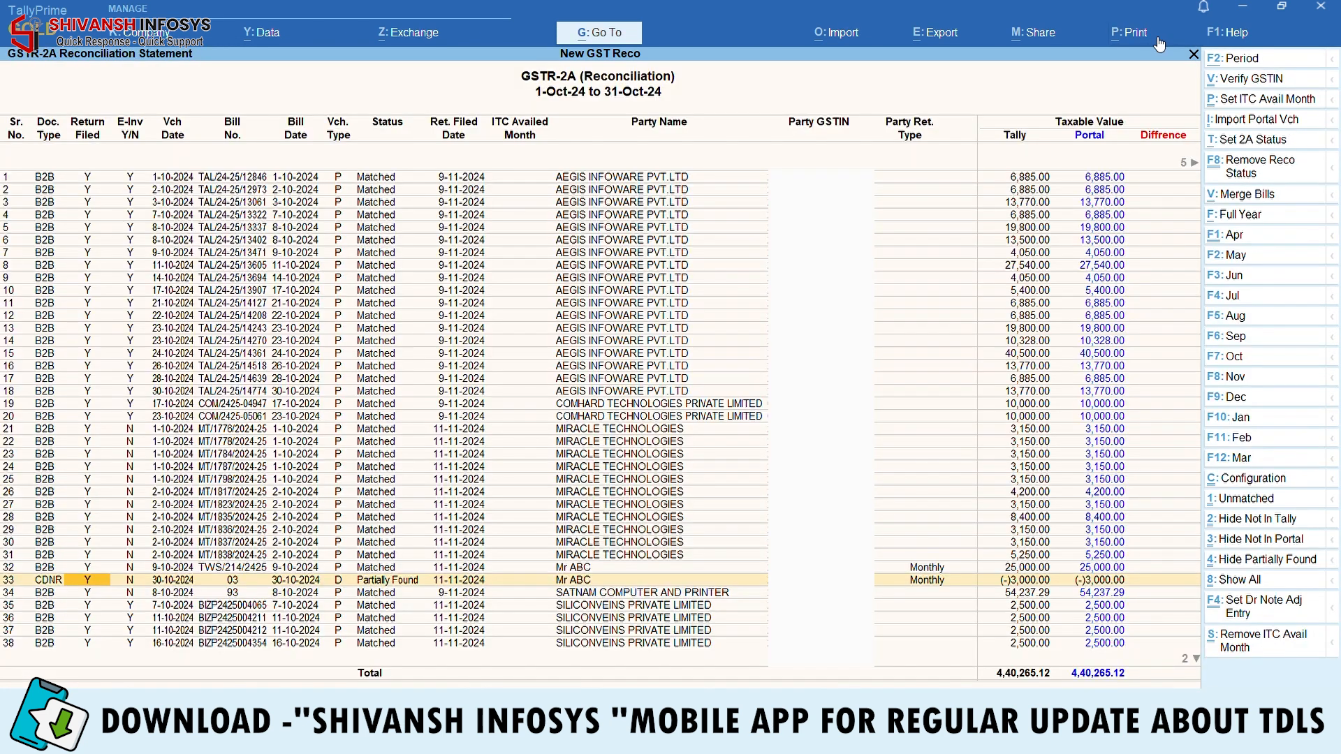
double_click(353, 586)
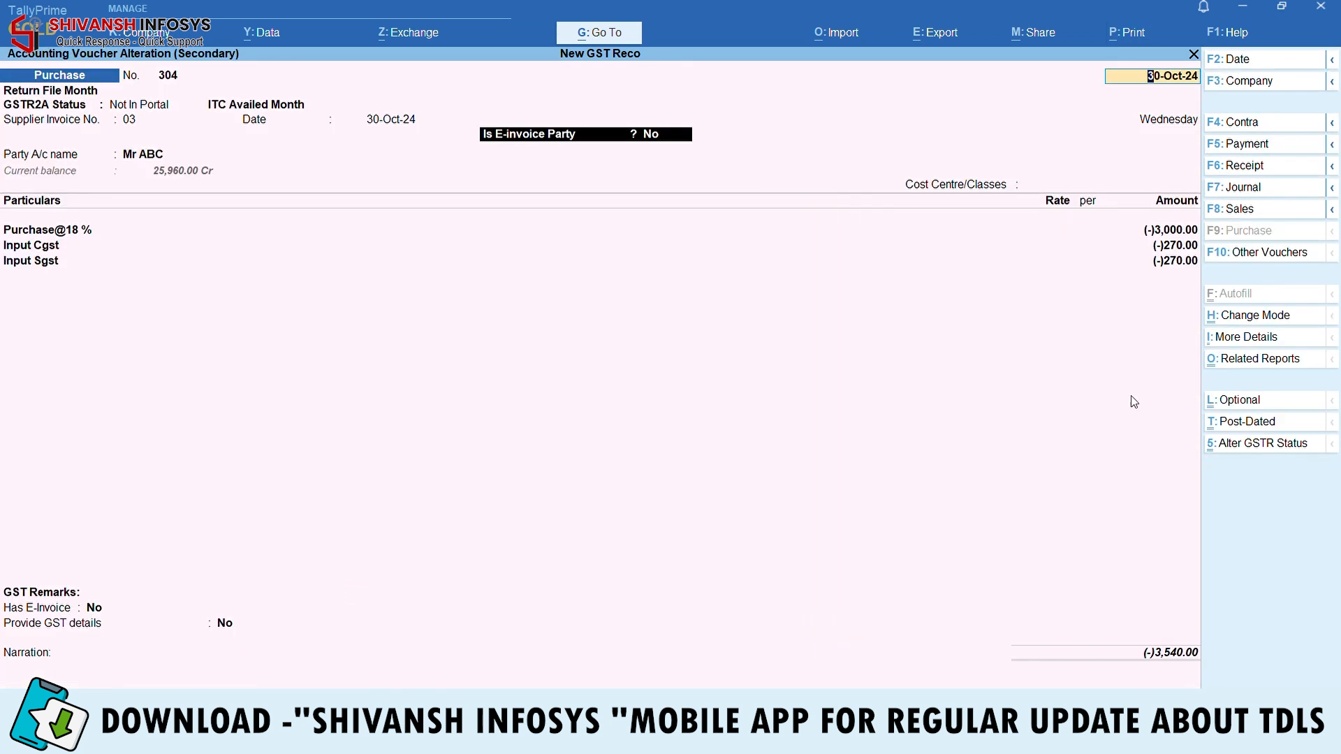
Change the Mr ABC entry's voucher type to Debit Note and save it
click(1242, 257)
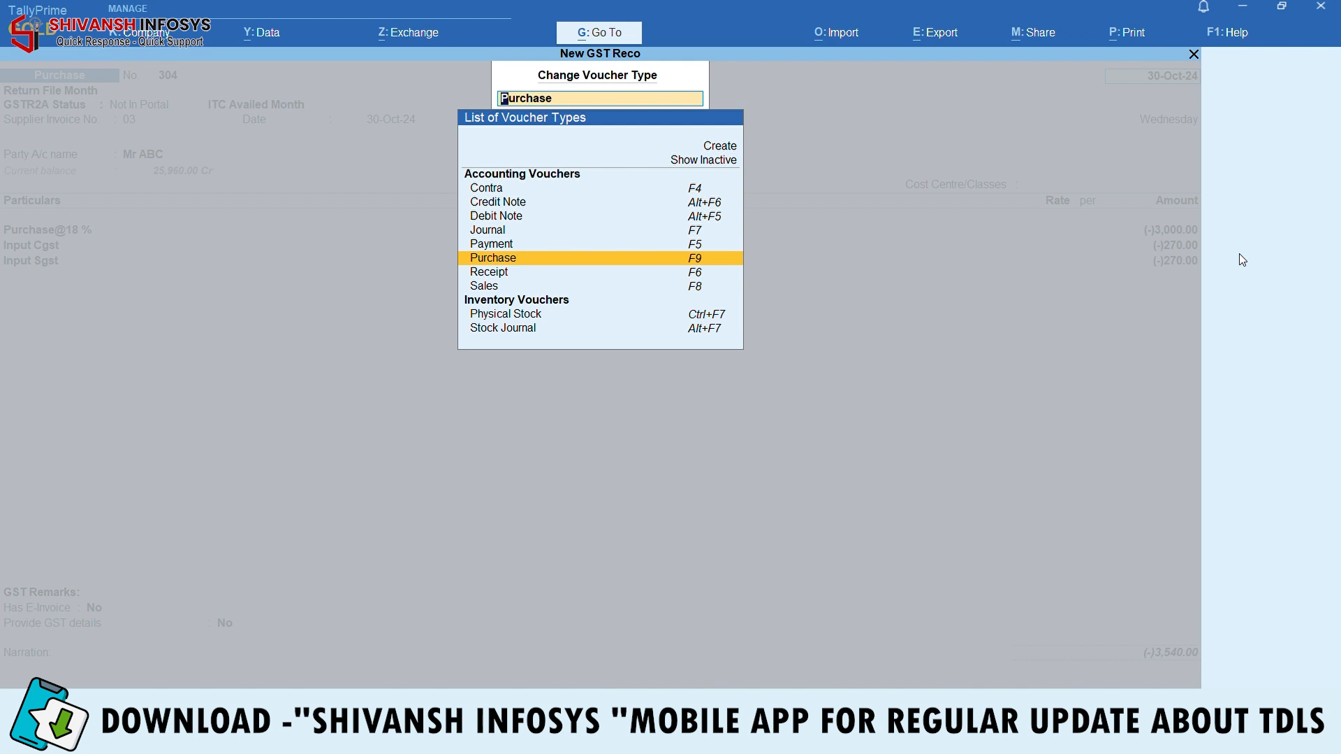
key(Up)
key(Up)
key(Up)
key(Return)
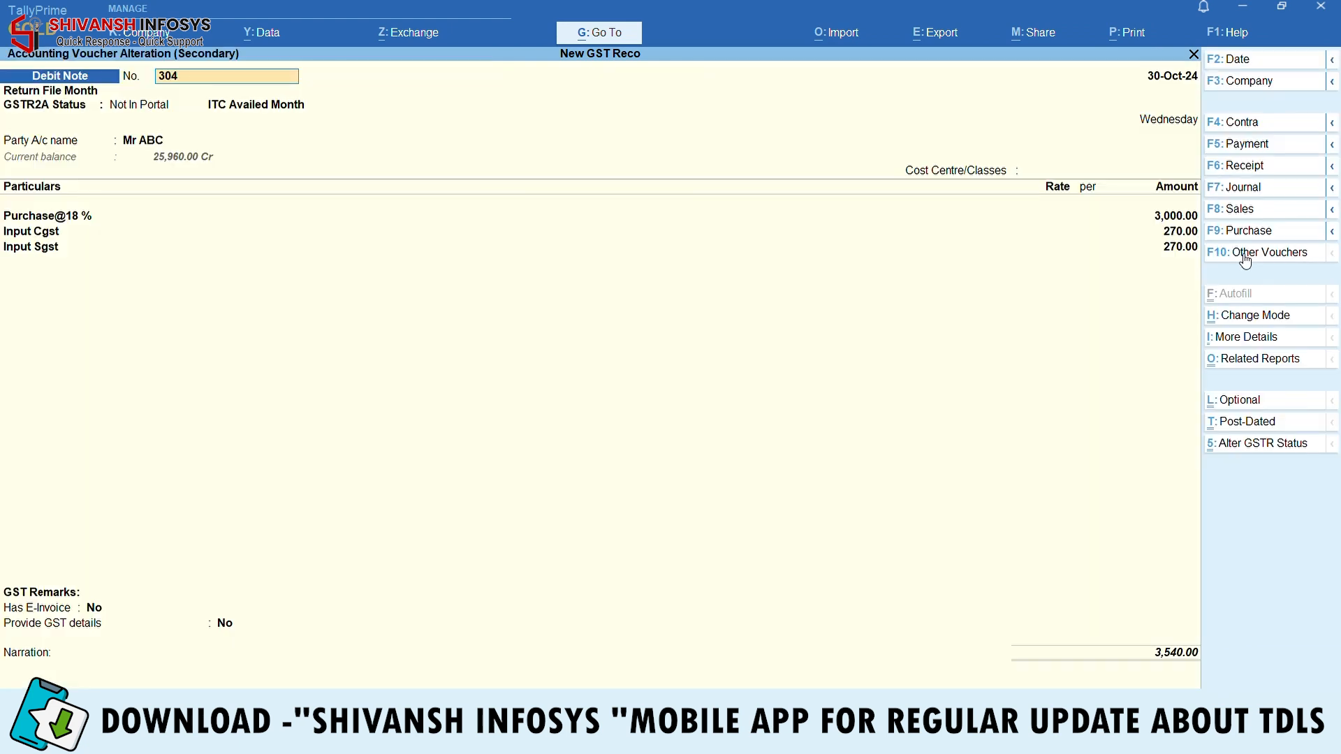
key(ctrl+a)
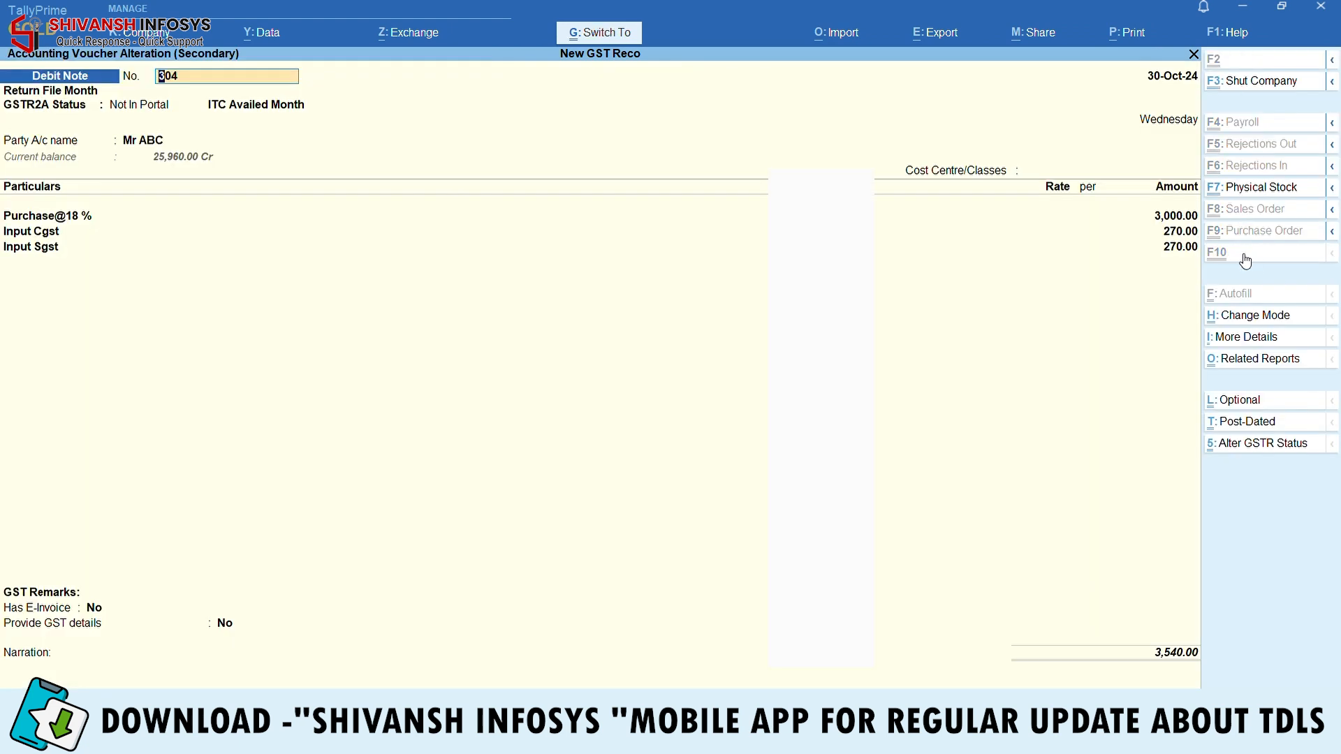
Inspect the portal Debit Note 03 on row 34, then return to row 33
key(Down)
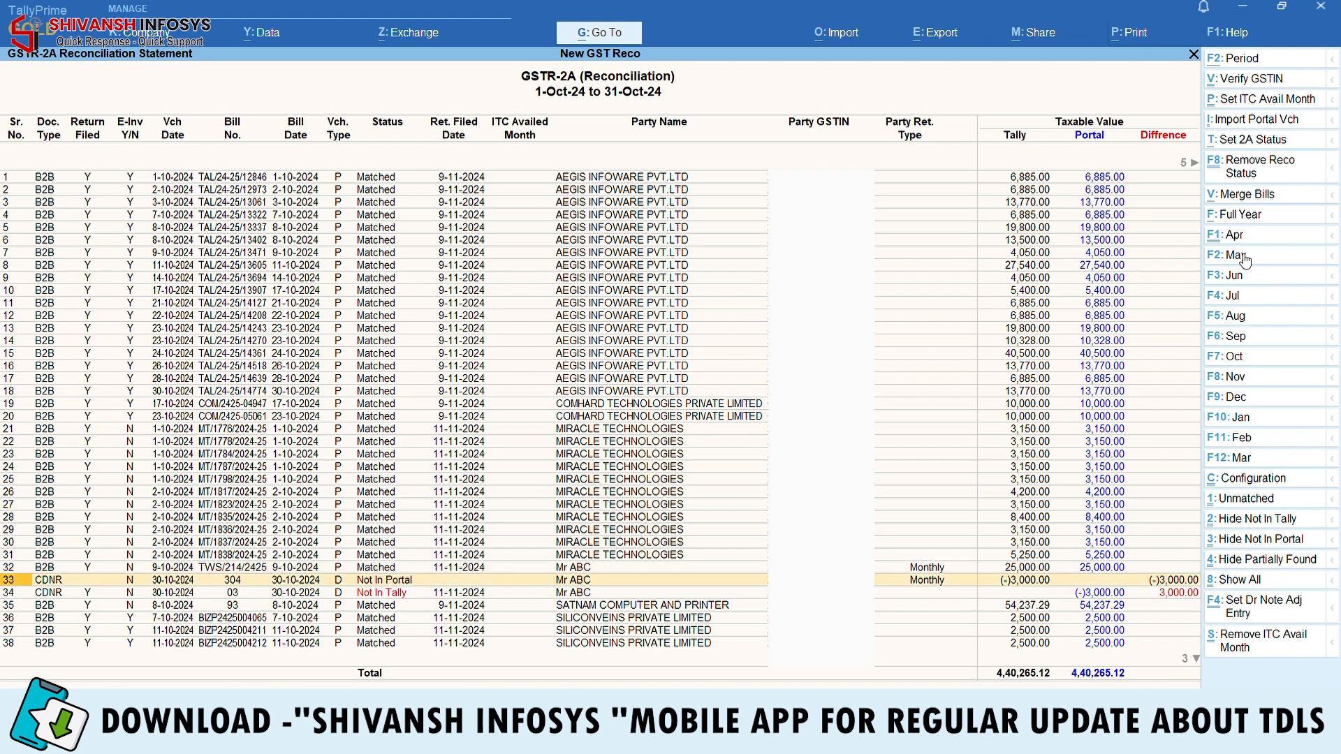
key(Down)
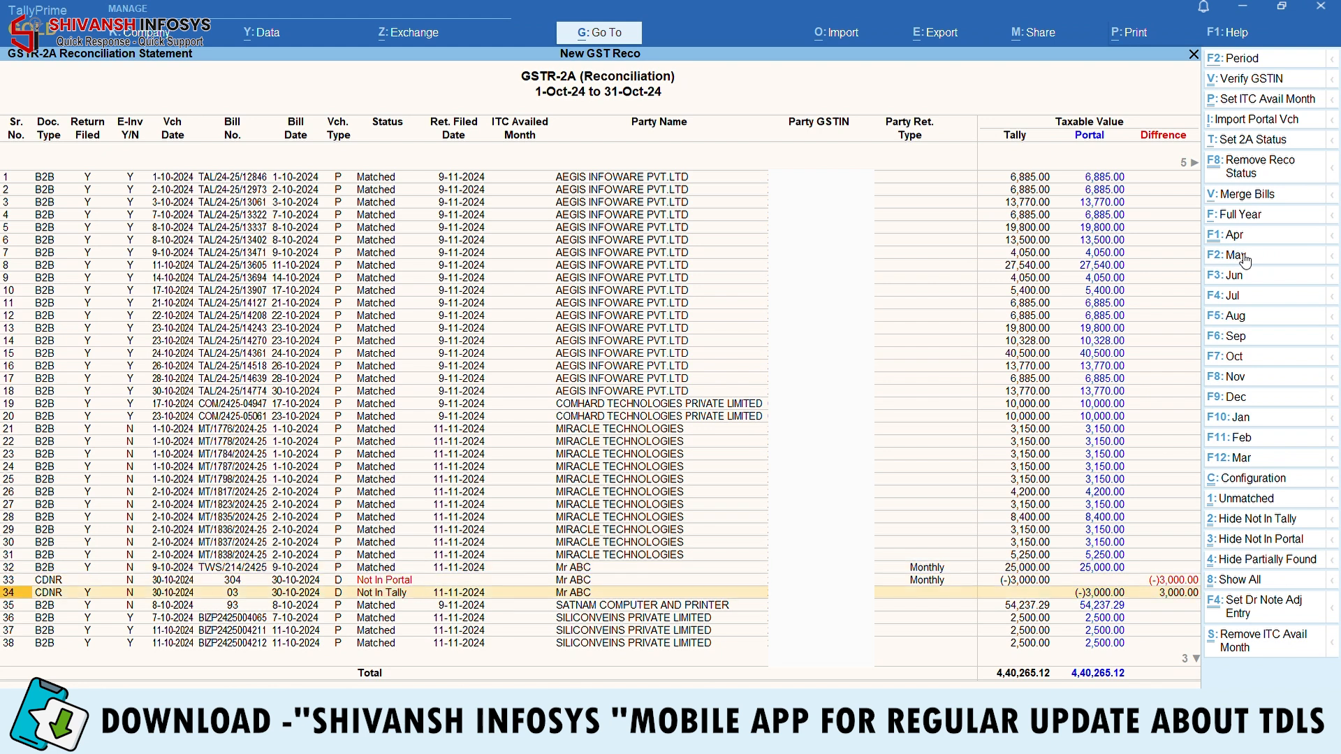
key(Return)
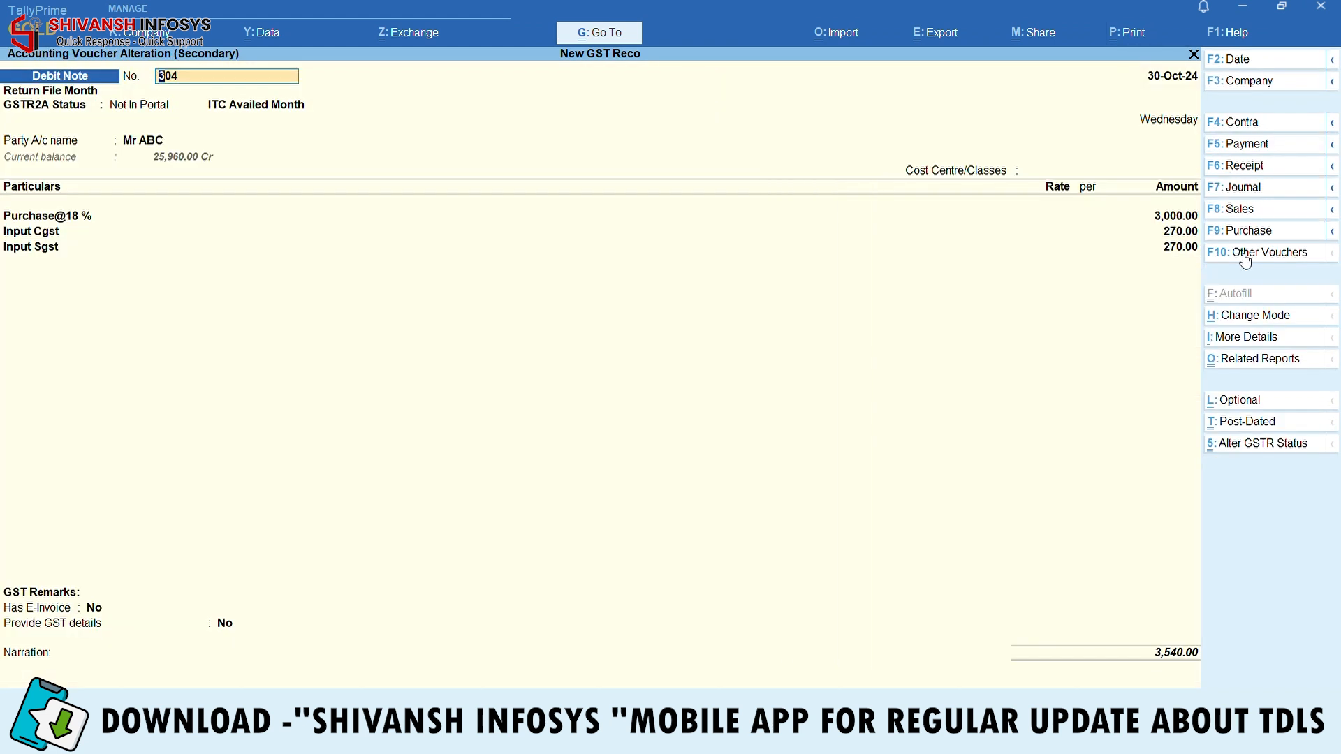
key(ctrl+a)
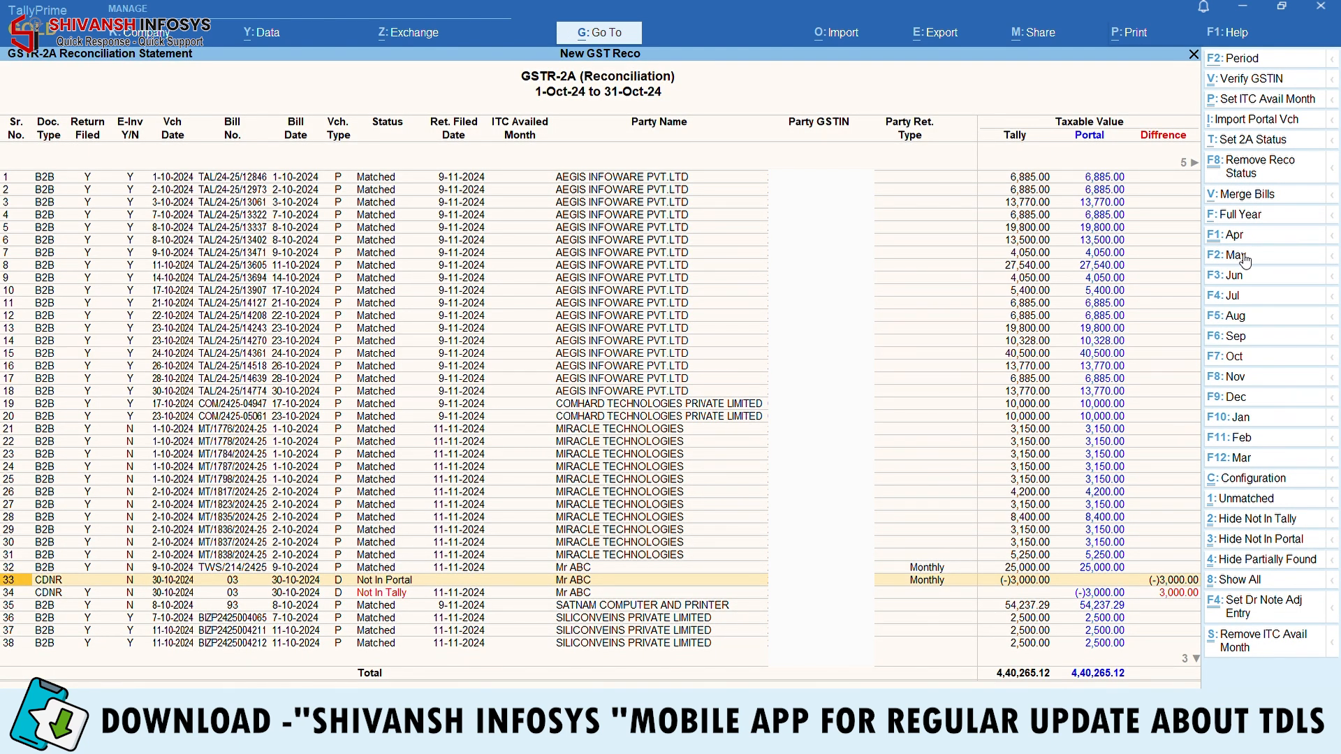
key(Down)
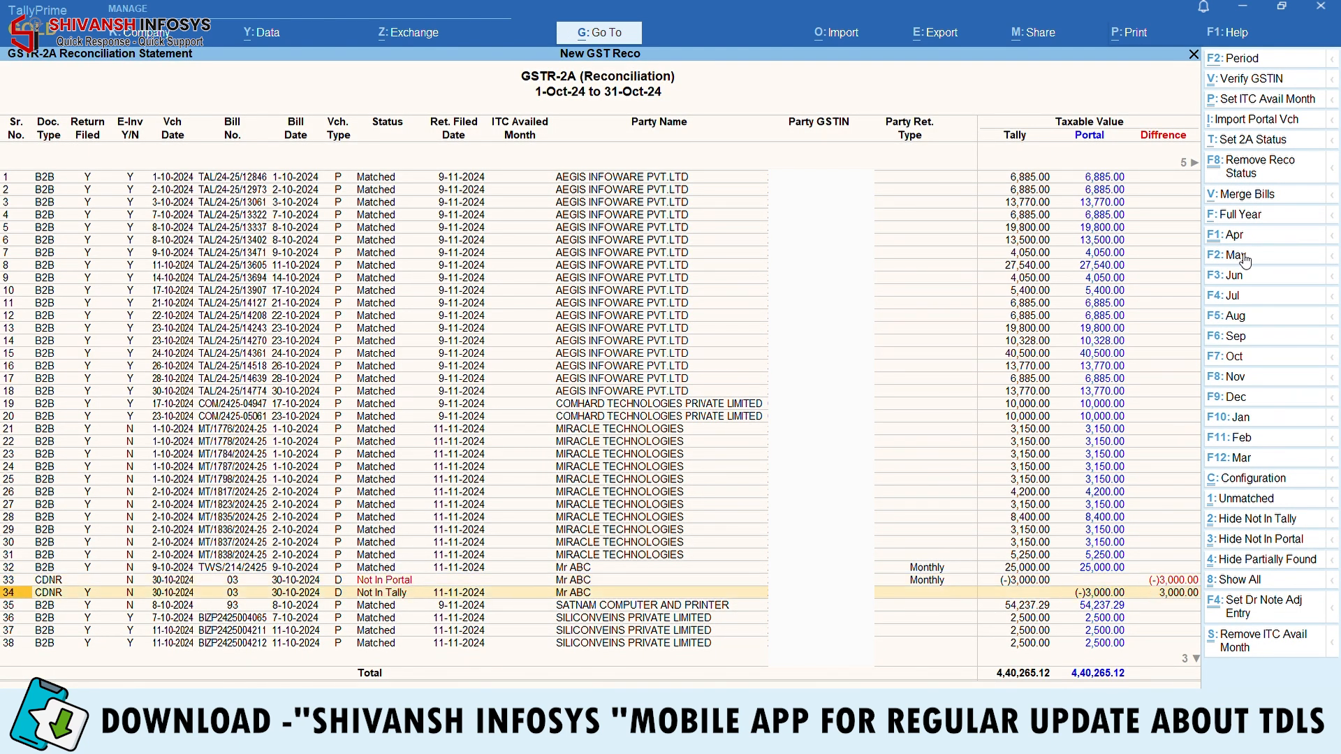
key(Up)
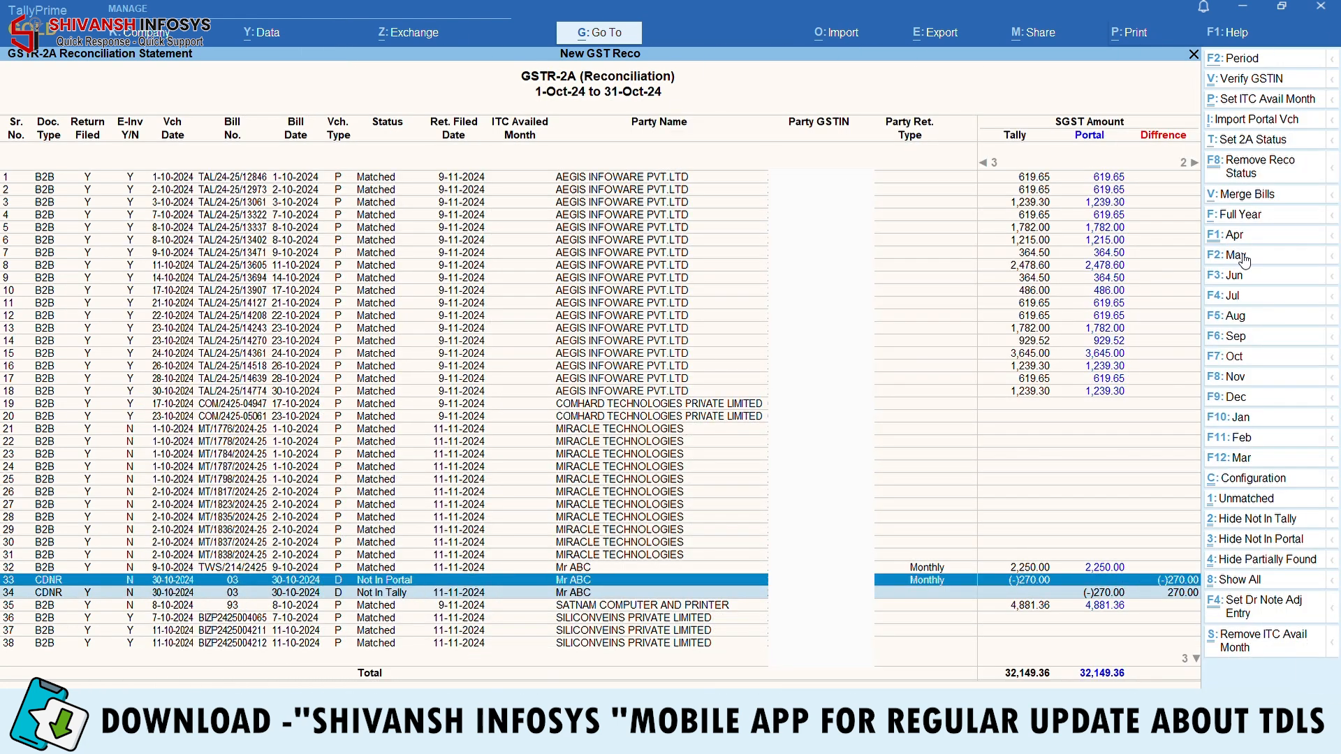
Merge Mr ABC's rows 33 and 34, then review the invoice and merged Debit Note 03
key(Left)
key(Left)
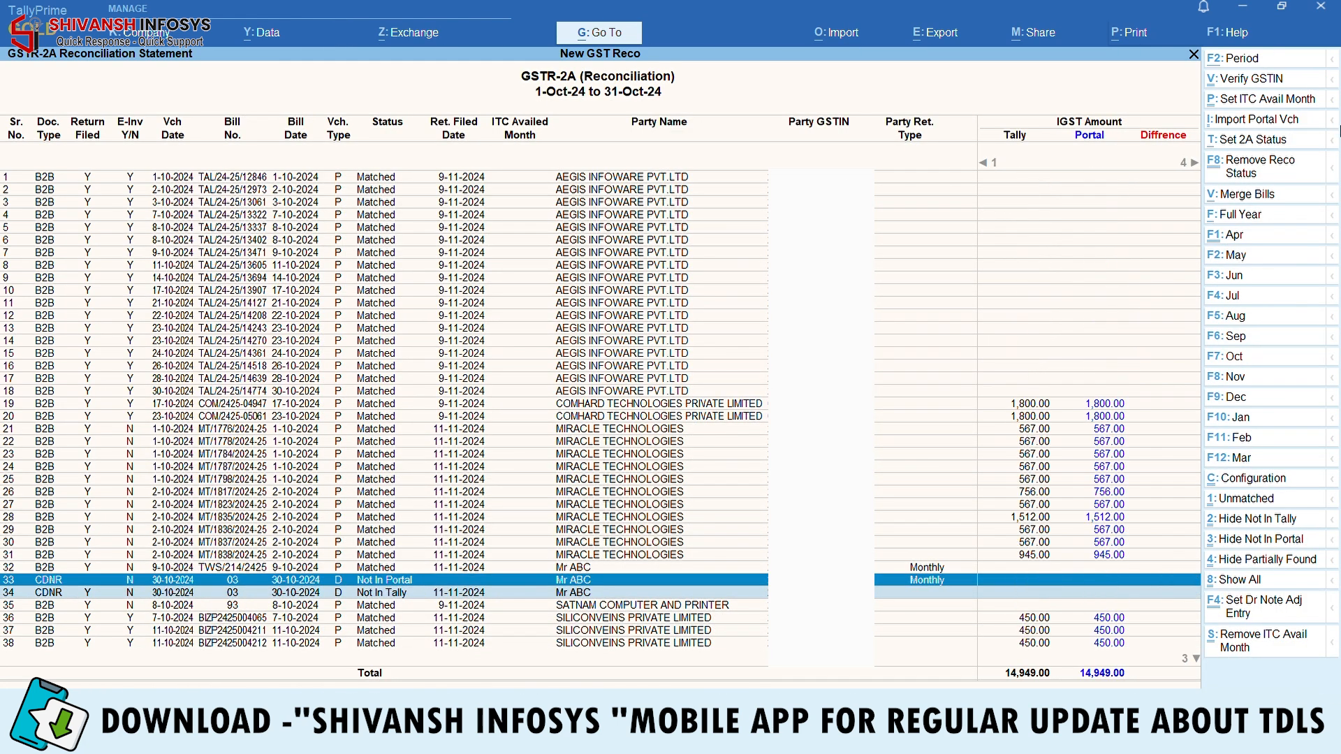
click(1258, 194)
key(y)
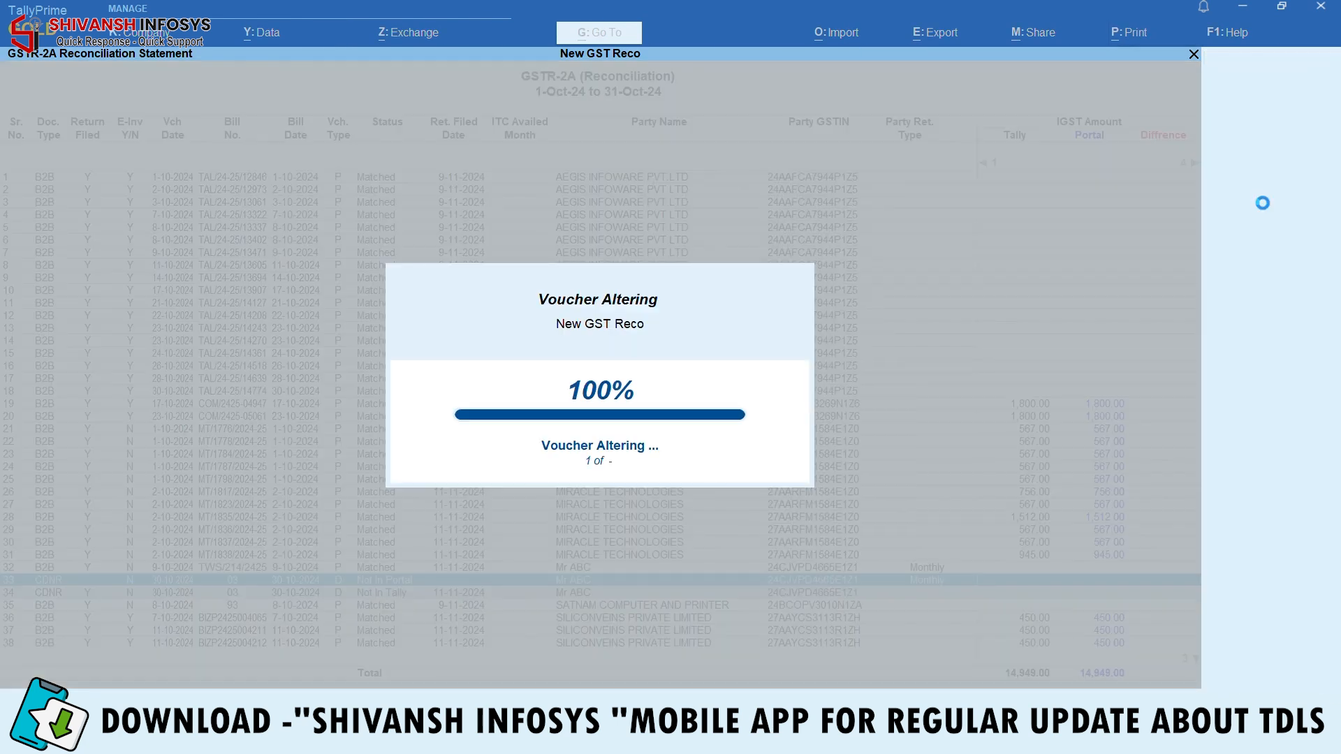
key(Return)
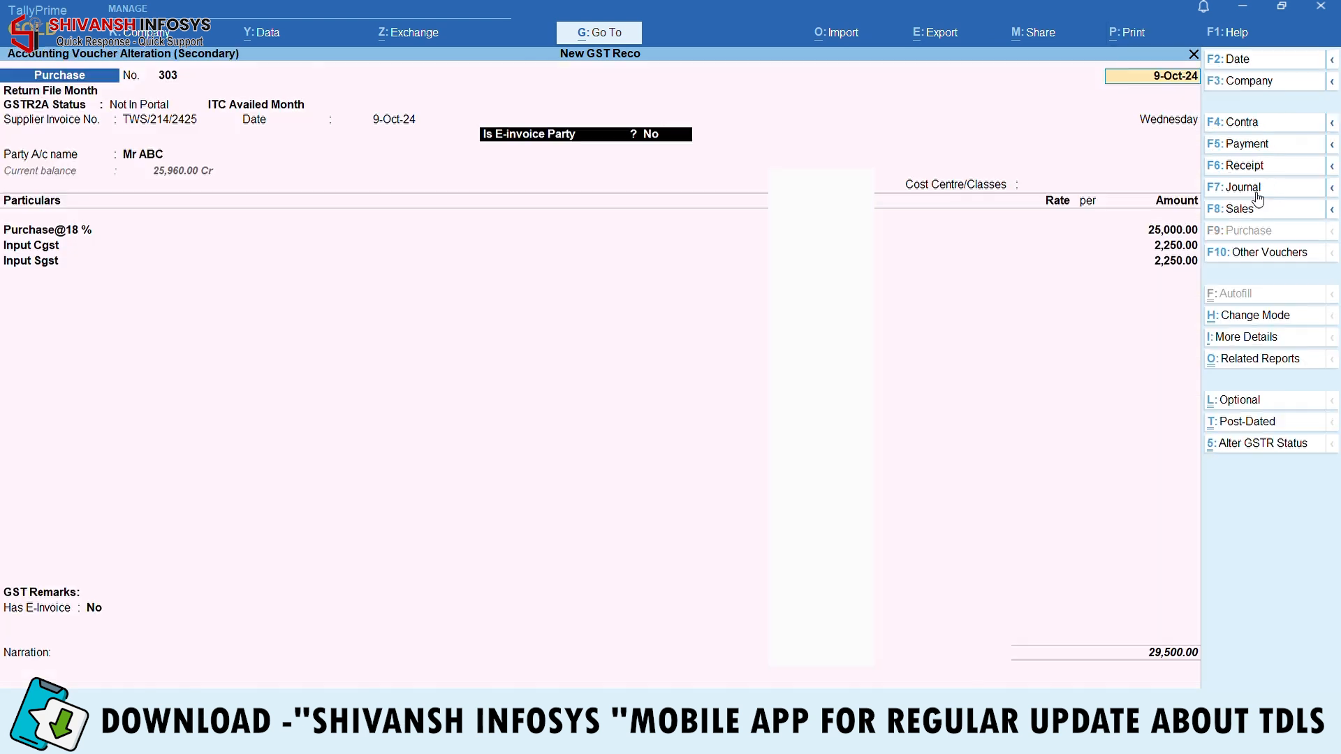
key(Escape)
key(y)
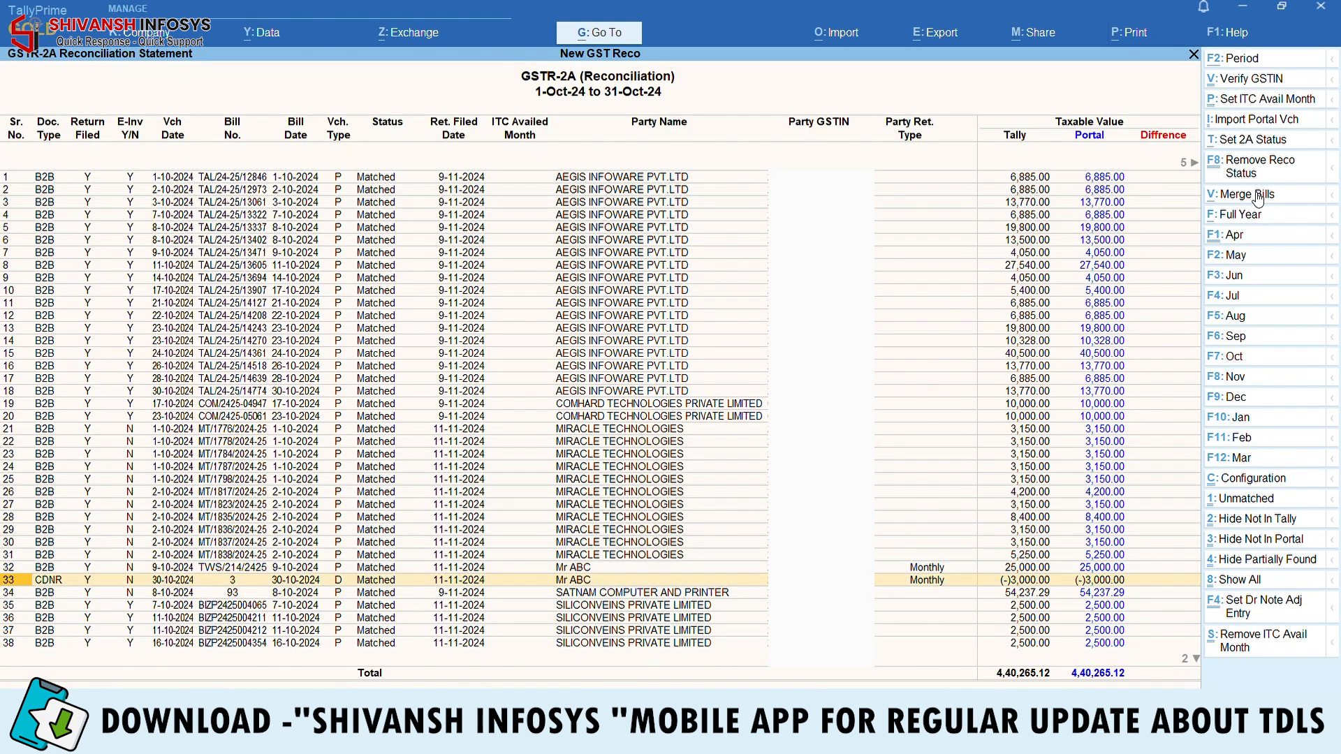
key(Down)
key(Return)
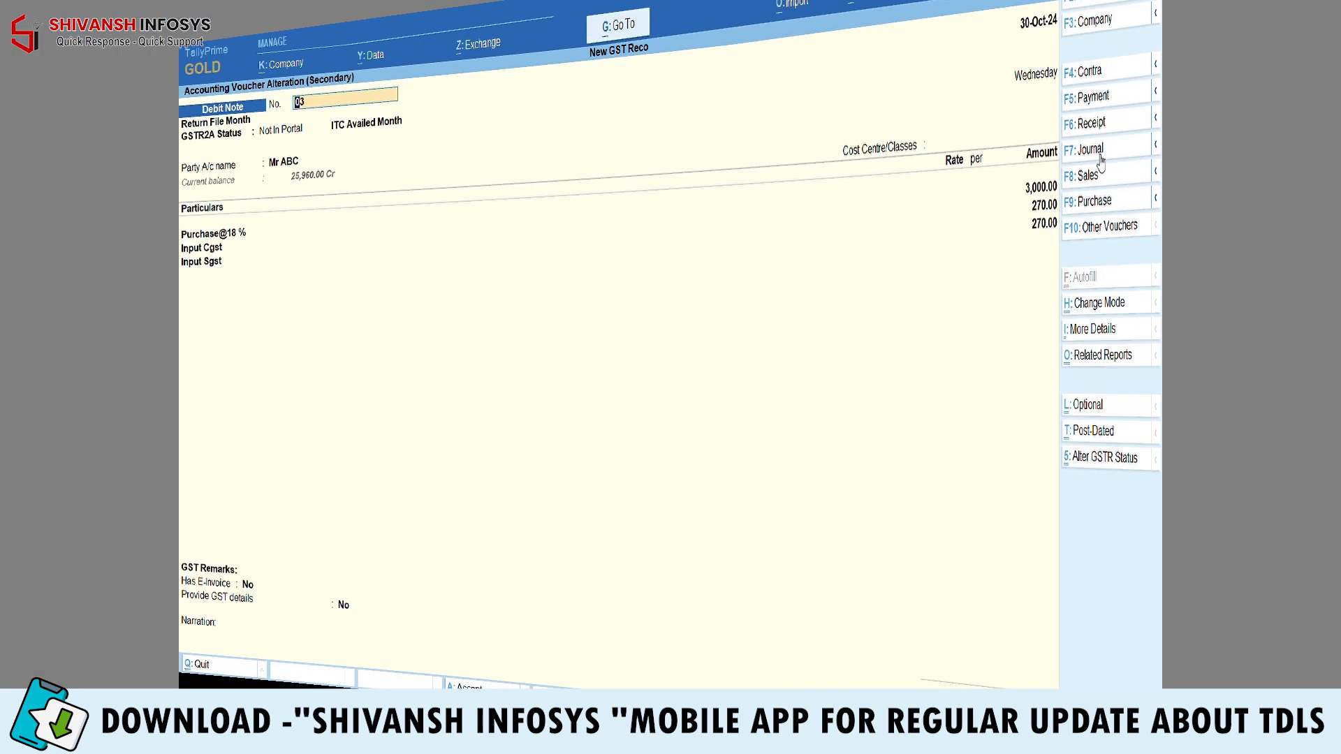